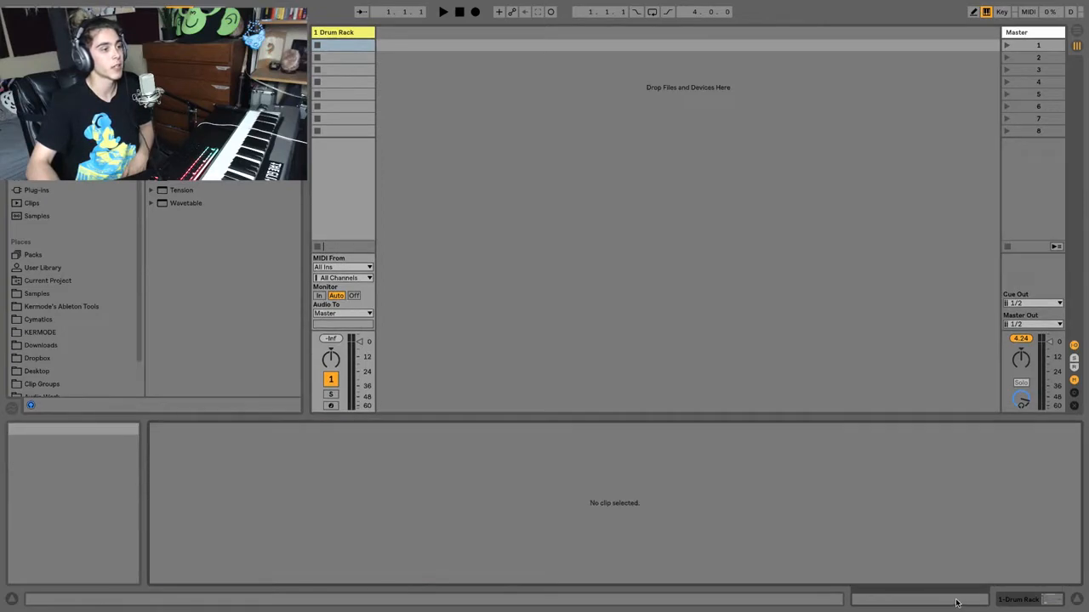
Show the Drum Rack device and look through its pad range from the lowest to the highest octaves.
{"action": "left_click", "coordinate": [1012, 603]}
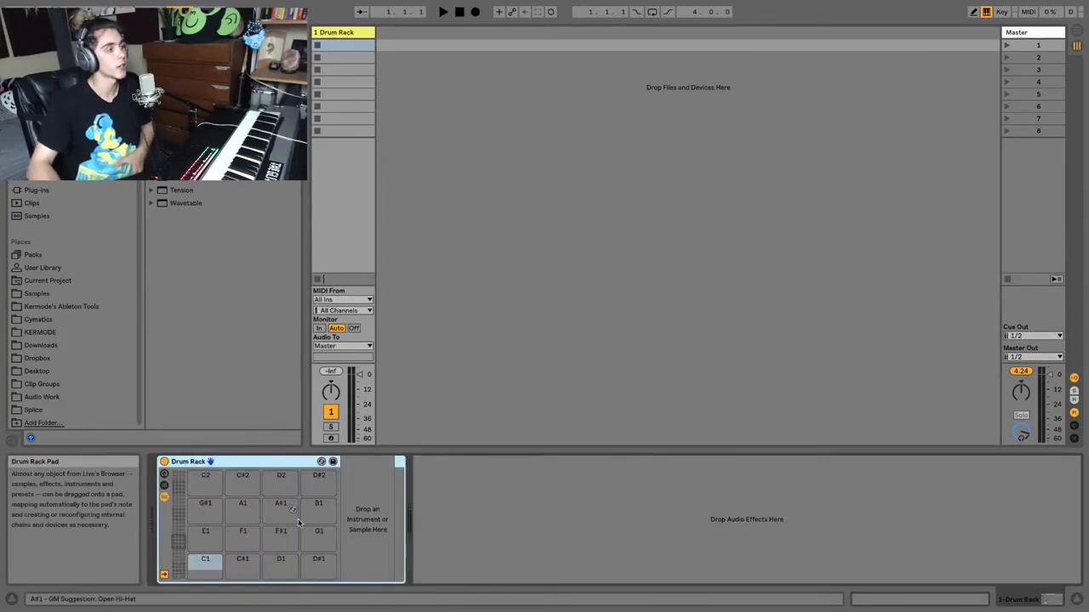
{"action": "scroll", "coordinate": [181, 547], "scroll_direction": "down", "scroll_amount": 5}
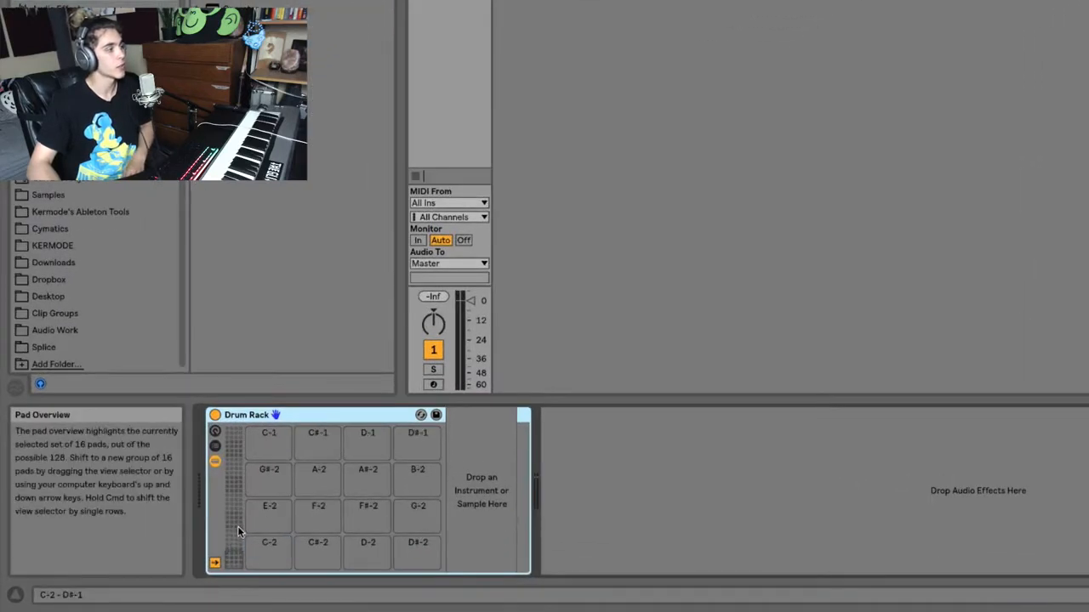
{"action": "scroll", "coordinate": [239, 528], "scroll_direction": "up", "scroll_amount": 15}
{"action": "scroll", "coordinate": [236, 521], "scroll_direction": "down", "scroll_amount": 15}
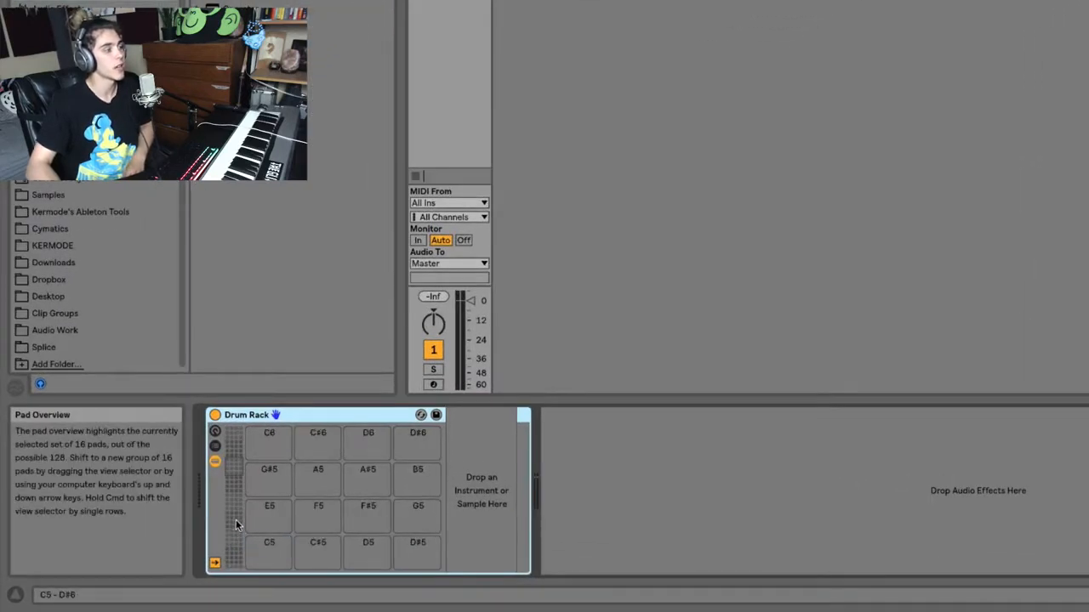
{"action": "left_click", "coordinate": [235, 519]}
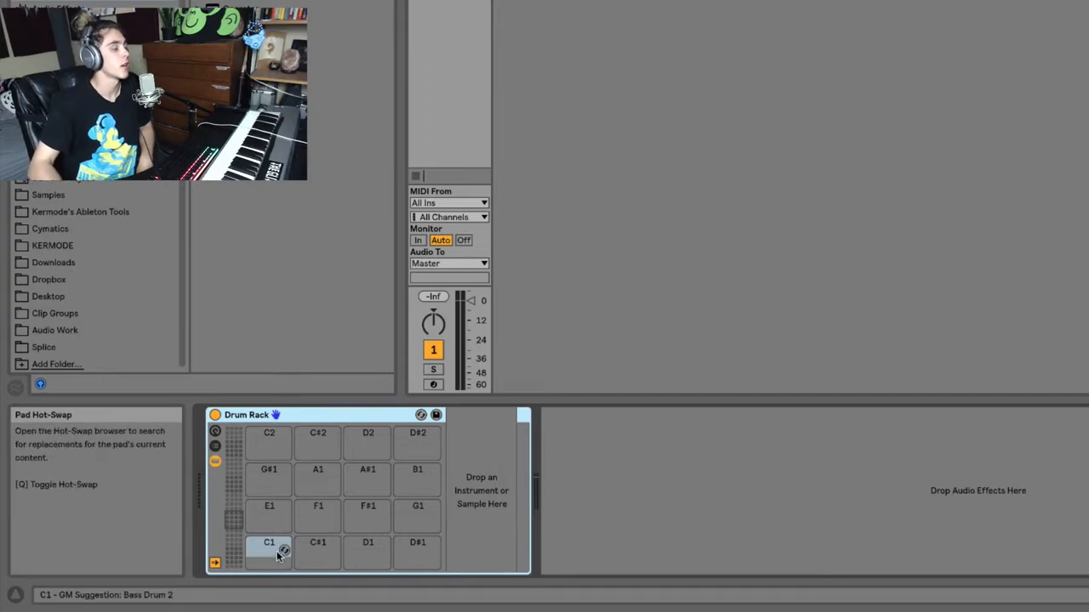
{"action": "scroll", "coordinate": [257, 523], "scroll_direction": "up", "scroll_amount": 4}
{"action": "scroll", "coordinate": [257, 520], "scroll_direction": "down", "scroll_amount": 8}
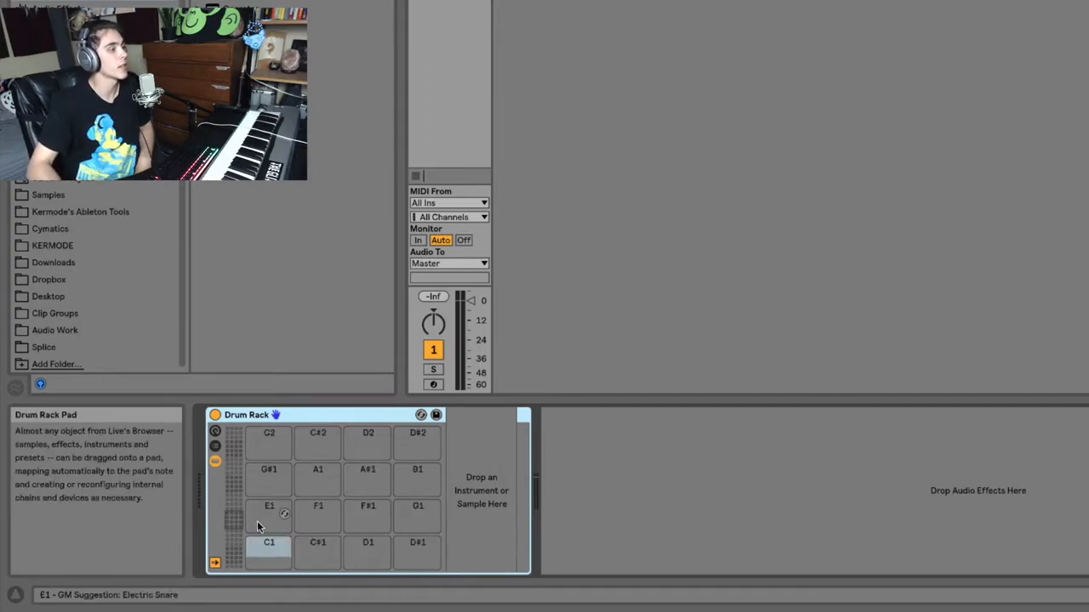
{"action": "scroll", "coordinate": [256, 524], "scroll_direction": "up", "scroll_amount": 8}
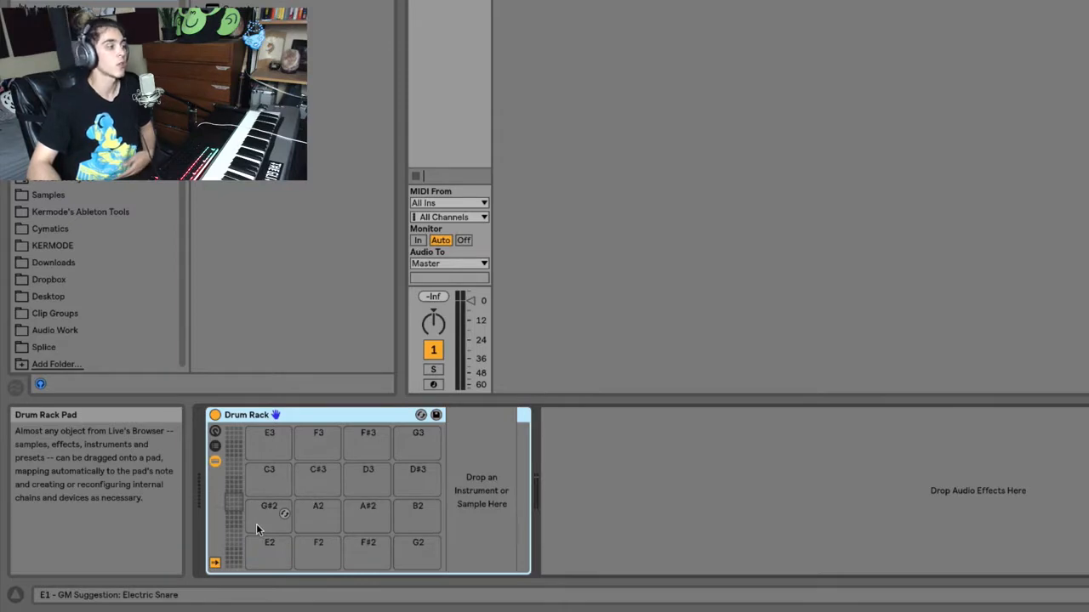
{"action": "scroll", "coordinate": [256, 524], "scroll_direction": "up", "scroll_amount": 4}
Highlight the four neighbouring Drum Rack pads C4, C#4, D4 and D#4 one after another.
{"action": "left_click", "coordinate": [261, 519]}
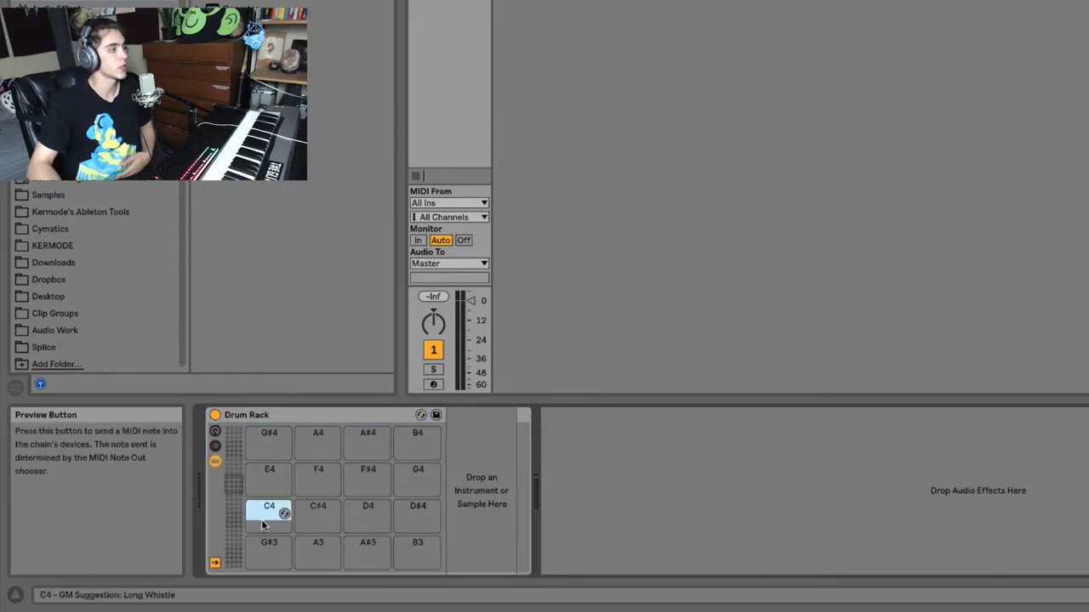
{"action": "left_click", "coordinate": [317, 513]}
{"action": "left_click", "coordinate": [370, 517]}
{"action": "left_click", "coordinate": [433, 513]}
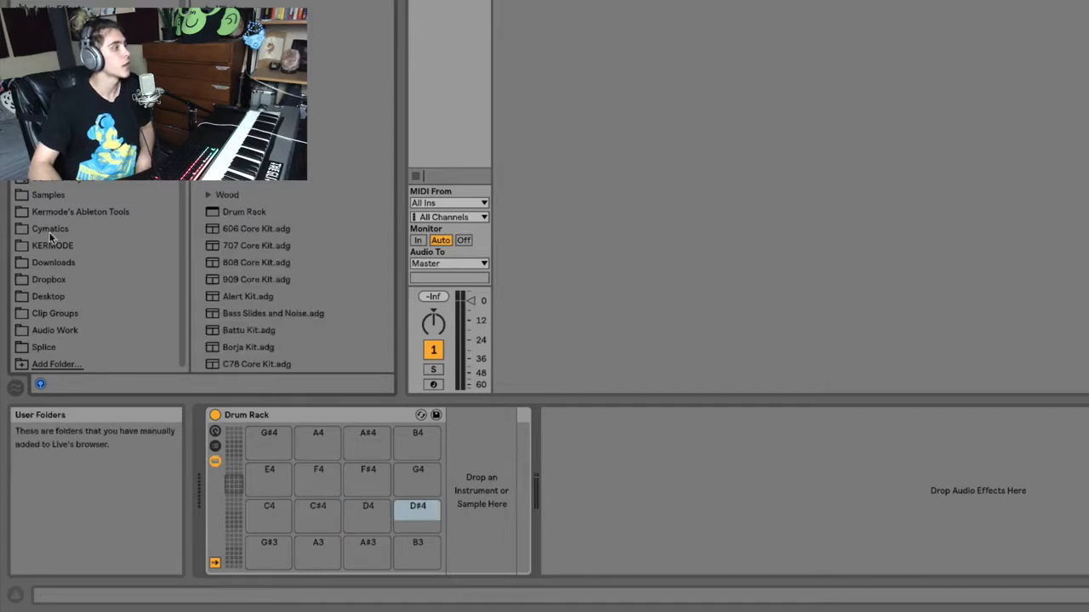
Load Kick 2.wav from the kick samples in Kermode's Ableton Tools onto pad C4 and preview it.
{"action": "left_click", "coordinate": [69, 214]}
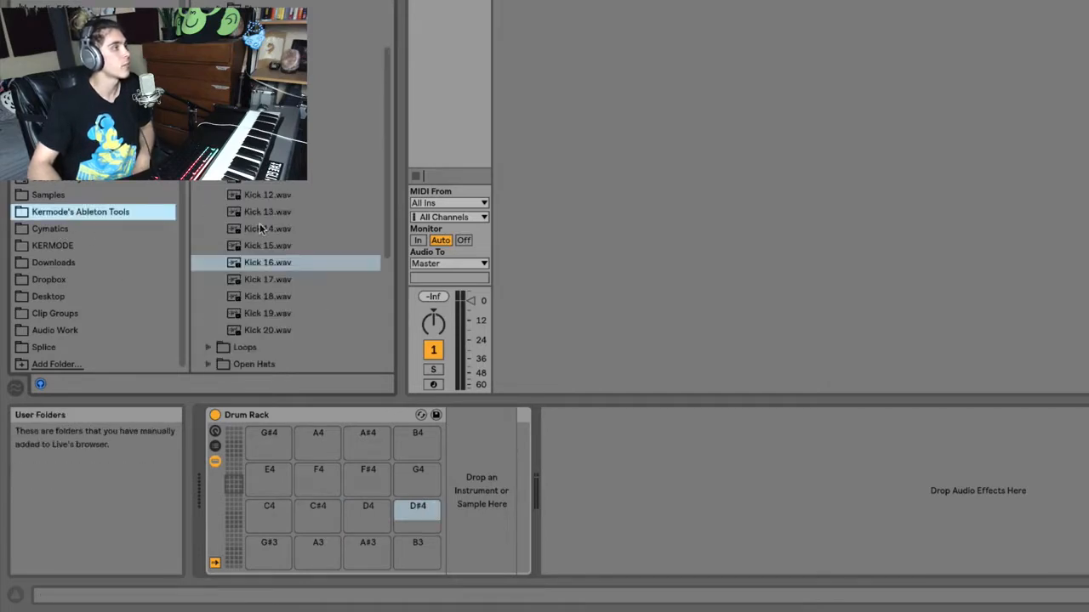
{"action": "scroll", "coordinate": [257, 220], "scroll_direction": "up", "scroll_amount": 5}
{"action": "scroll", "coordinate": [258, 224], "scroll_direction": "down", "scroll_amount": 10}
{"action": "scroll", "coordinate": [257, 221], "scroll_direction": "up", "scroll_amount": 3}
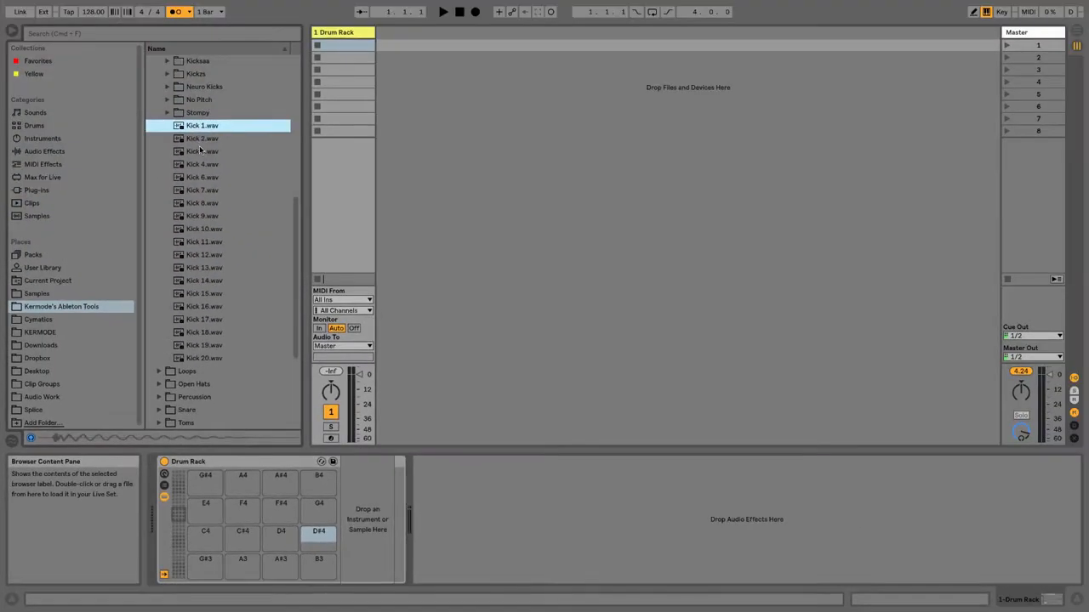
{"action": "left_click_drag", "start_coordinate": [200, 140], "coordinate": [203, 536]}
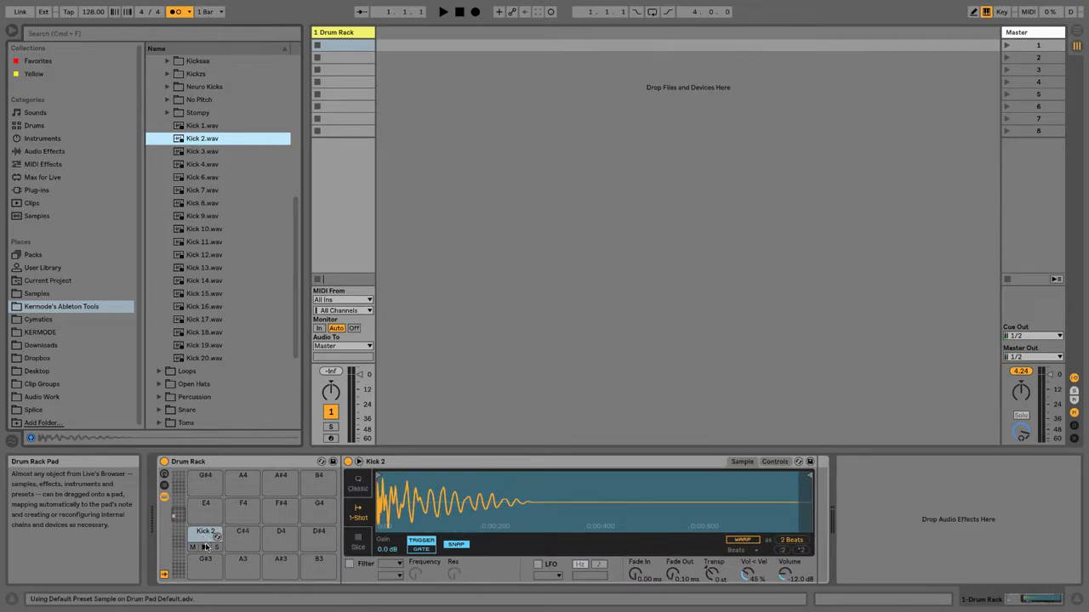
{"action": "left_click", "coordinate": [205, 548]}
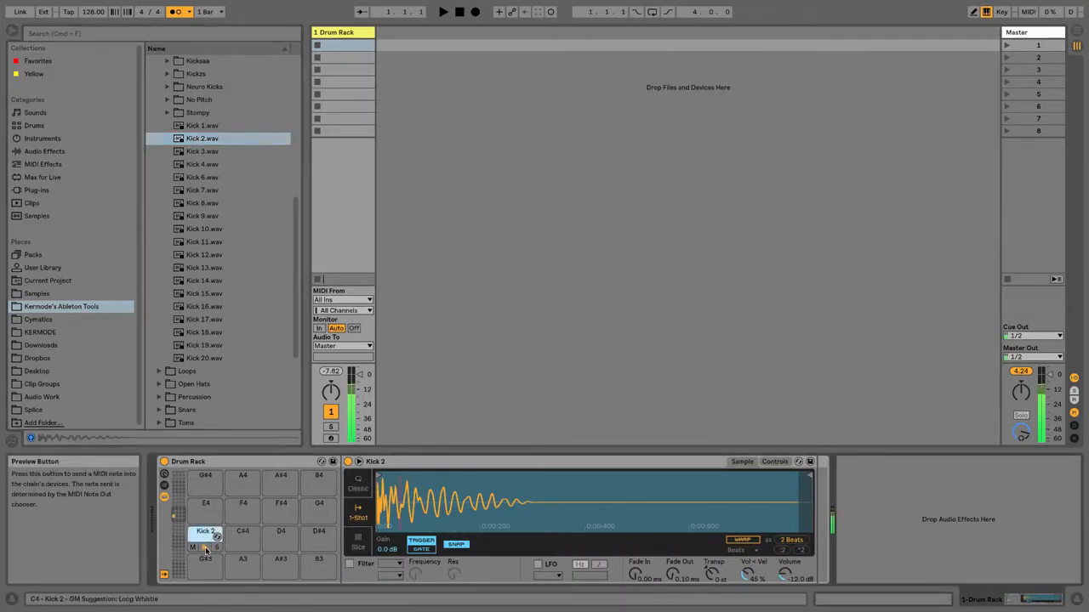
{"action": "left_click", "coordinate": [205, 549]}
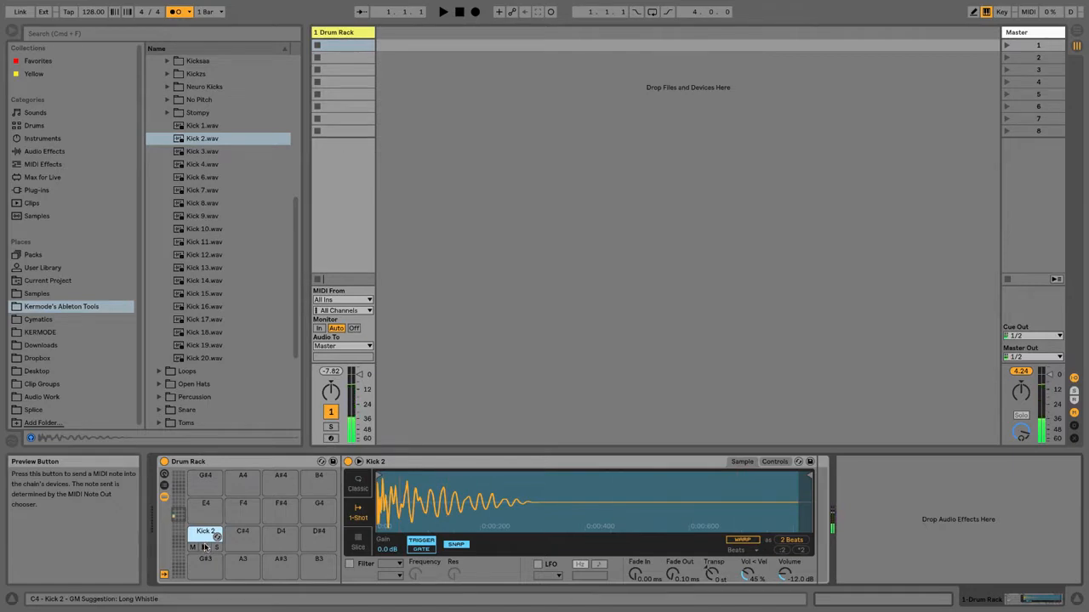
Load Cymatics Neuro Snare 5.wav from the Snare folder onto pad C#4.
{"action": "scroll", "coordinate": [203, 326], "scroll_direction": "down", "scroll_amount": 3}
{"action": "left_click", "coordinate": [160, 331]}
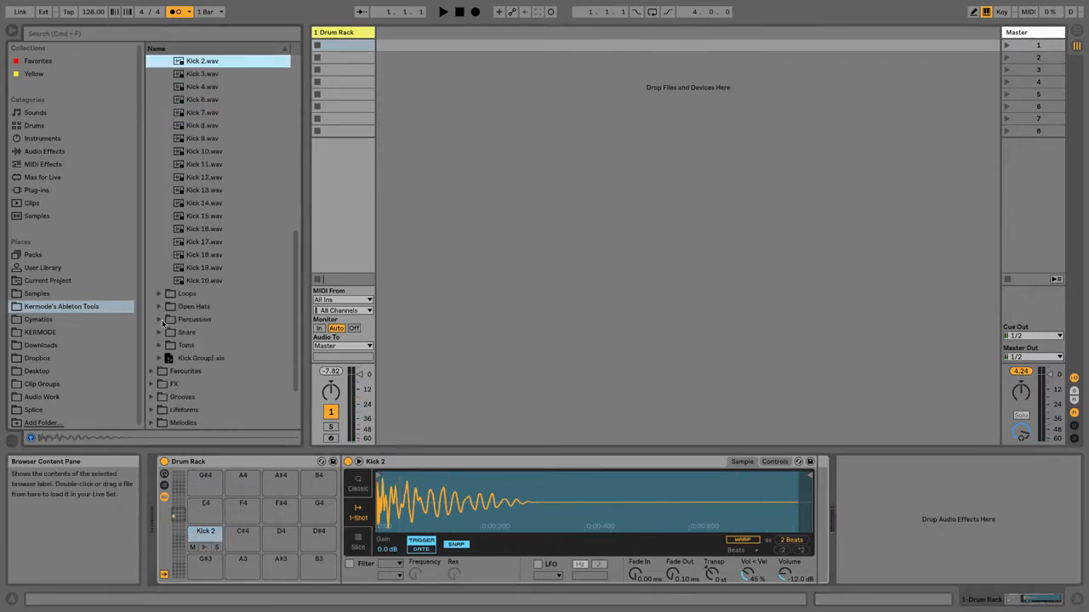
{"action": "scroll", "coordinate": [178, 344], "scroll_direction": "down", "scroll_amount": 3}
{"action": "left_click", "coordinate": [182, 347]}
{"action": "scroll", "coordinate": [182, 347], "scroll_direction": "down", "scroll_amount": 6}
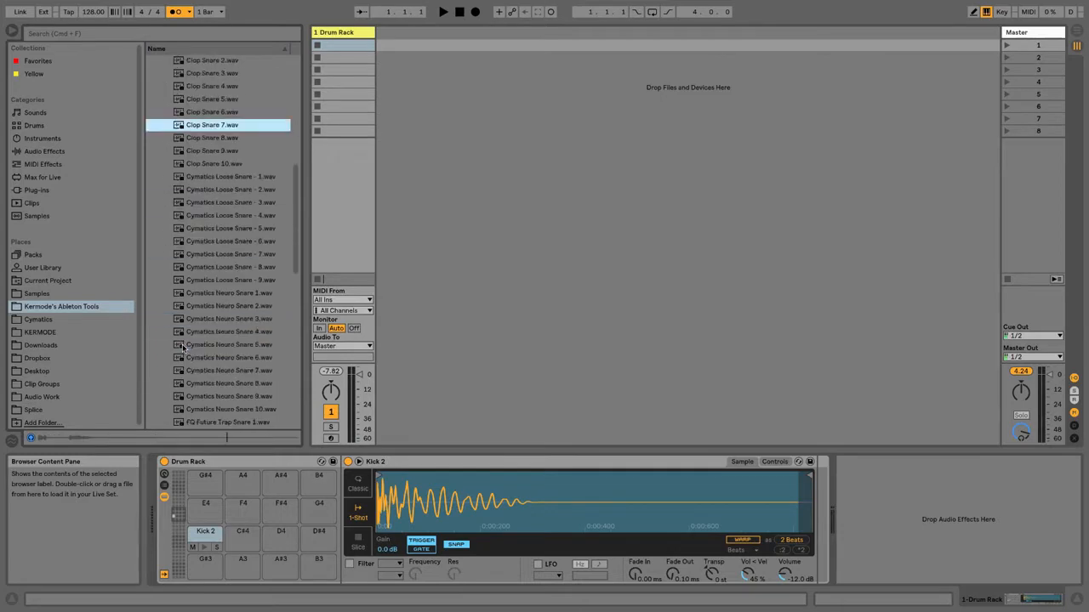
{"action": "left_click", "coordinate": [181, 347]}
{"action": "left_click_drag", "start_coordinate": [196, 349], "coordinate": [243, 541]}
Load Closed Hat 7.wav from the closed hat sample folder onto pad D4.
{"action": "scroll", "coordinate": [212, 346], "scroll_direction": "down", "scroll_amount": 10}
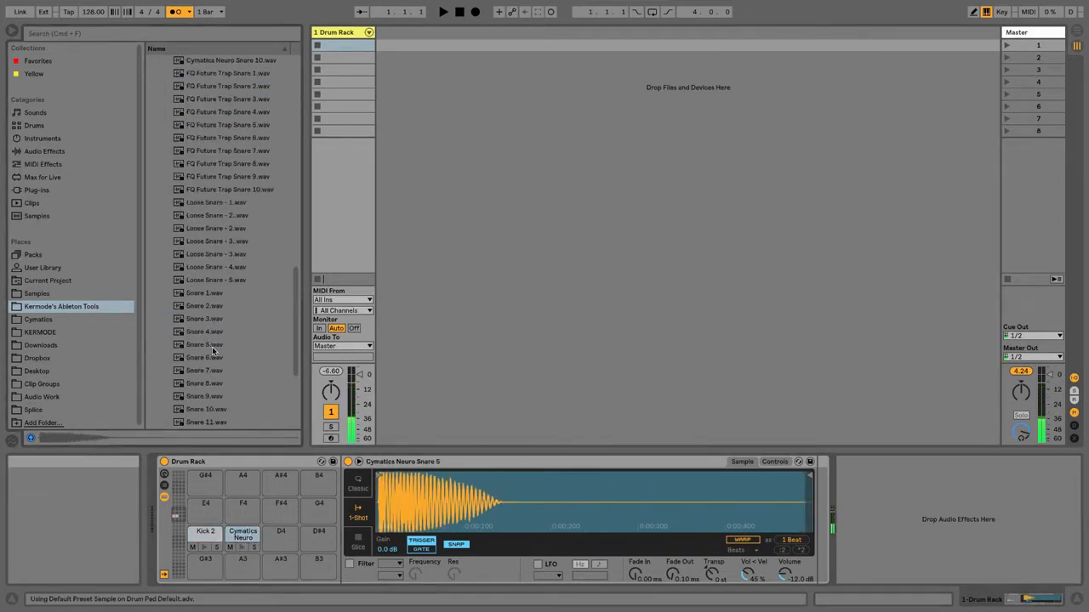
{"action": "scroll", "coordinate": [176, 265], "scroll_direction": "up", "scroll_amount": 15}
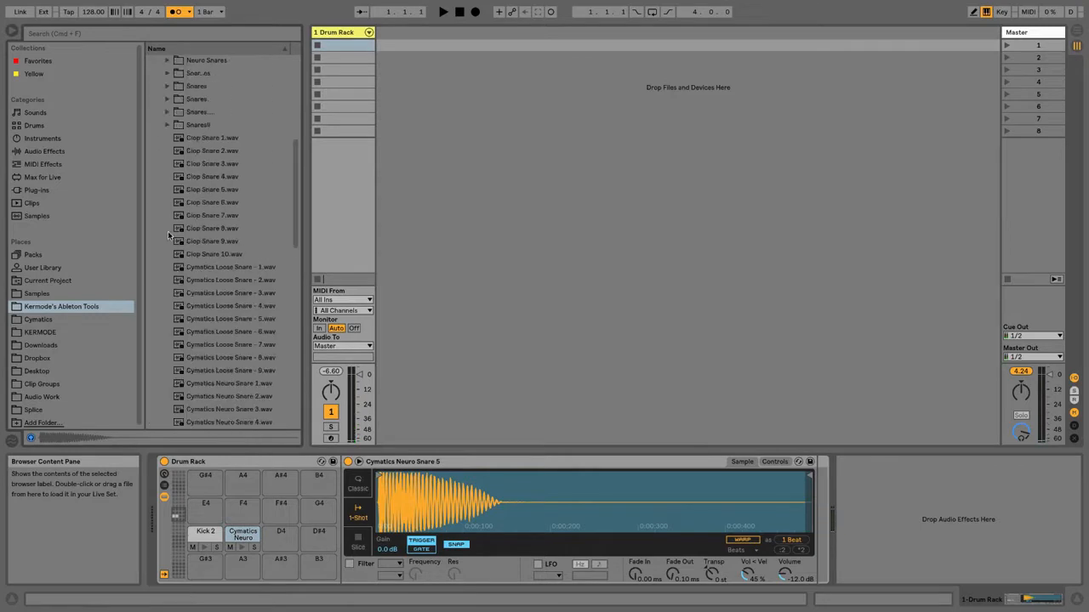
{"action": "left_click", "coordinate": [161, 137]}
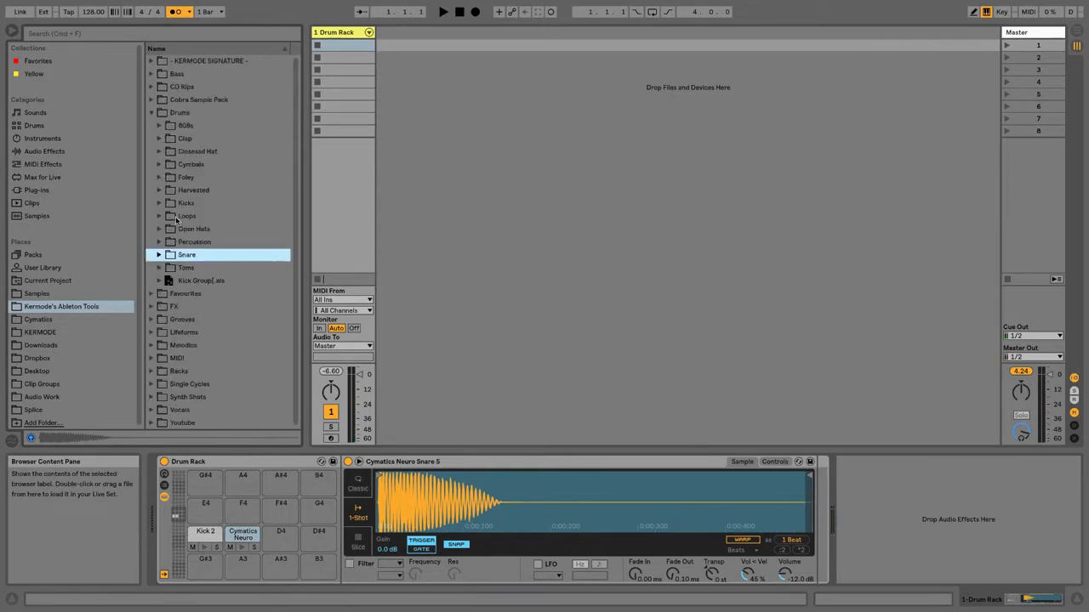
{"action": "left_click", "coordinate": [163, 153]}
{"action": "left_click", "coordinate": [203, 205]}
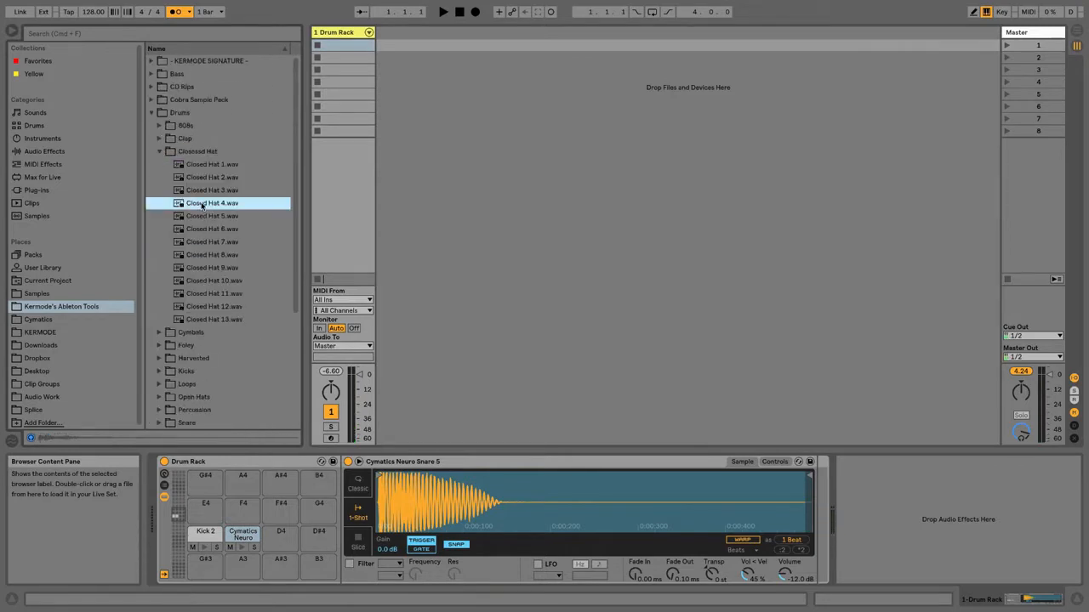
{"action": "left_click", "coordinate": [213, 242]}
{"action": "left_click_drag", "start_coordinate": [215, 244], "coordinate": [278, 548]}
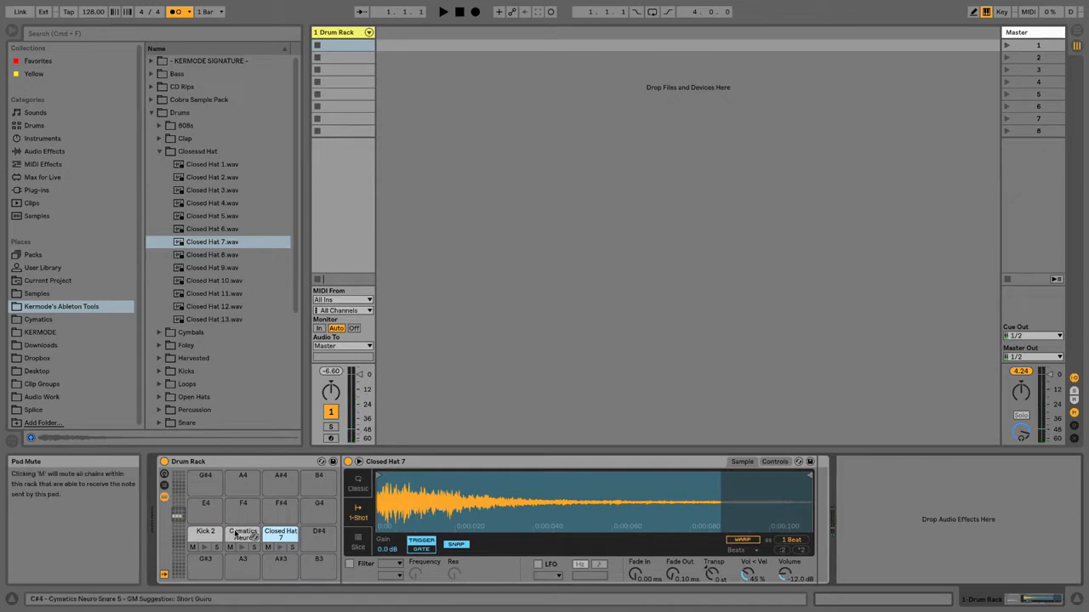
Audition the kick, snare and closed hat pads of the Drum Rack.
{"action": "left_click", "coordinate": [203, 548]}
{"action": "left_click", "coordinate": [204, 548]}
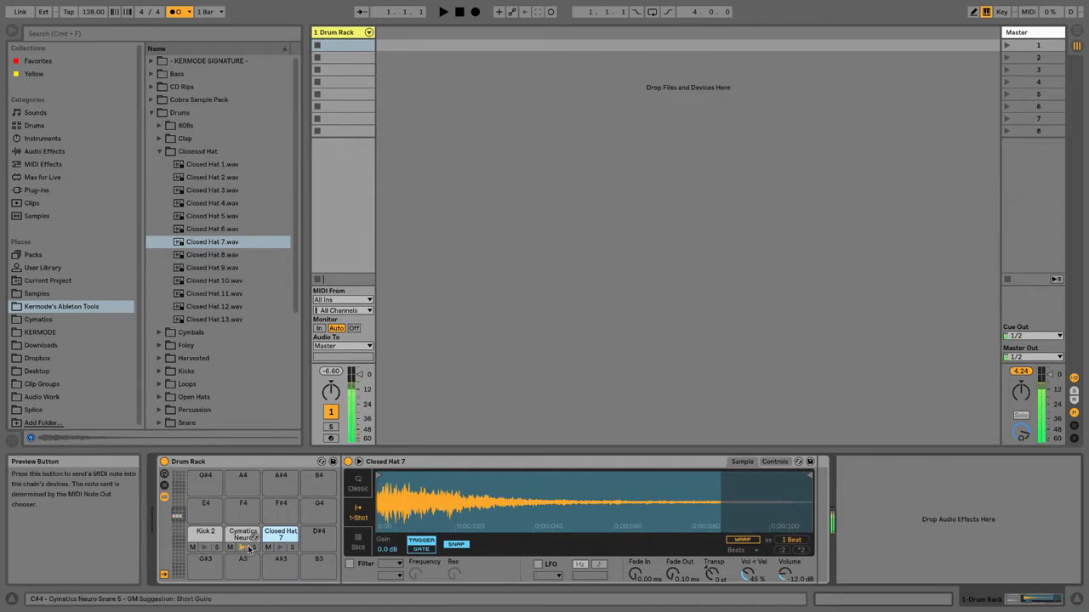
{"action": "left_click", "coordinate": [280, 547]}
{"action": "left_click", "coordinate": [280, 547]}
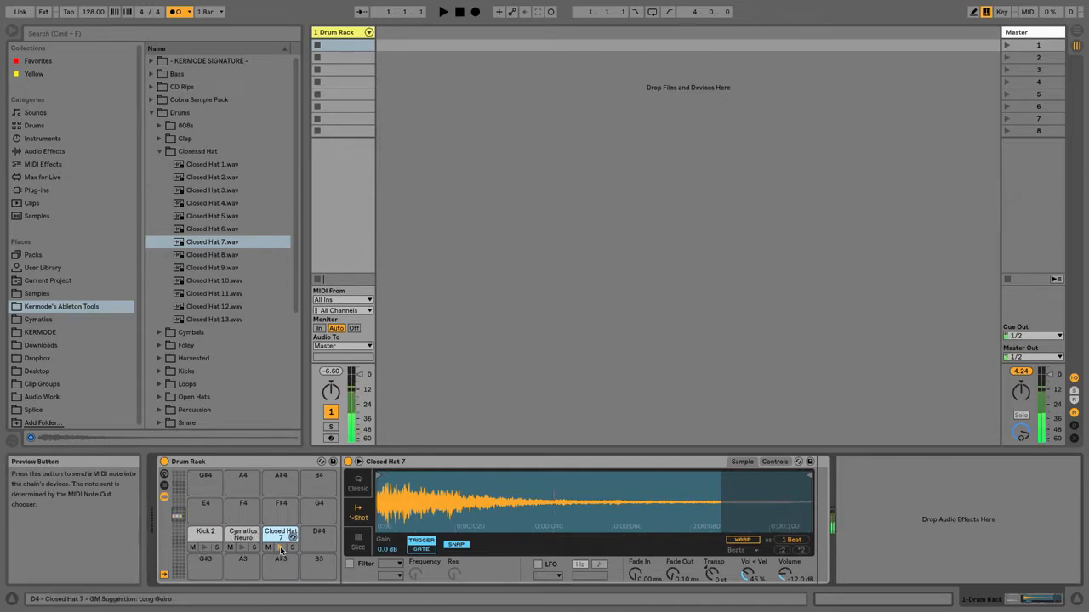
{"action": "left_click", "coordinate": [232, 548]}
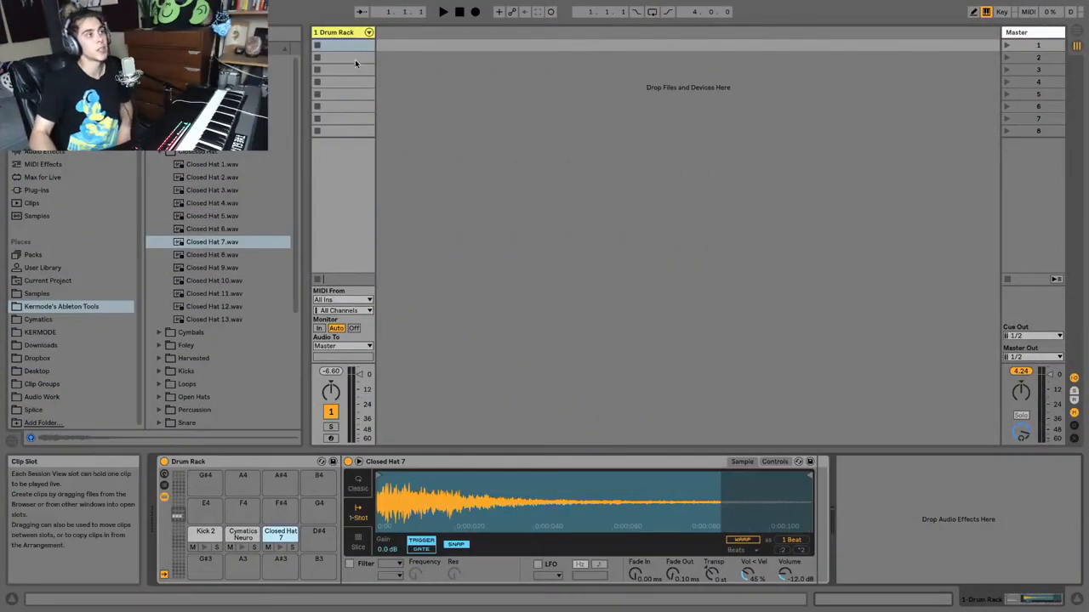
Create empty MIDI clips in the first and second clip slots of the Drum Rack track.
{"action": "double_click", "coordinate": [349, 46]}
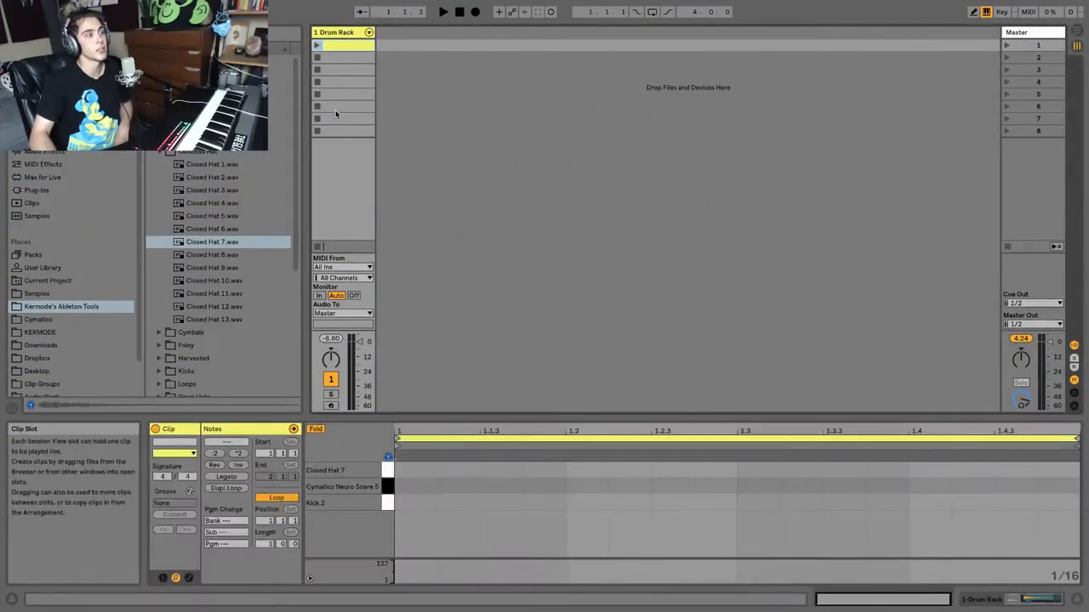
{"action": "right_click", "coordinate": [345, 58]}
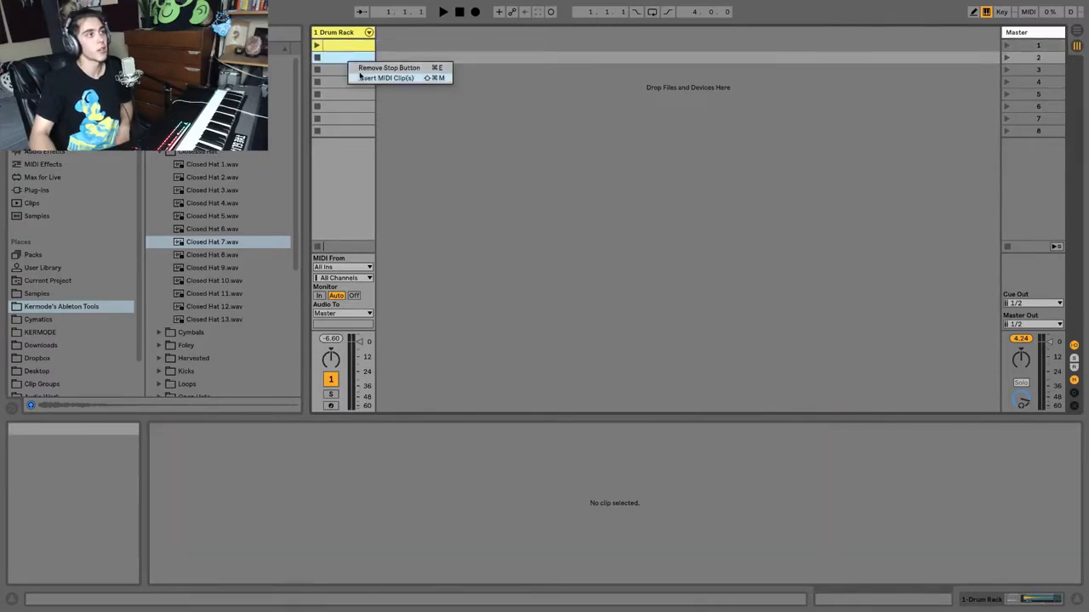
{"action": "left_click", "coordinate": [385, 78]}
In Arrangement View, insert a four-bar MIDI clip on the Drum Rack track from bar 5 to bar 9.
{"action": "key", "text": "Tab"}
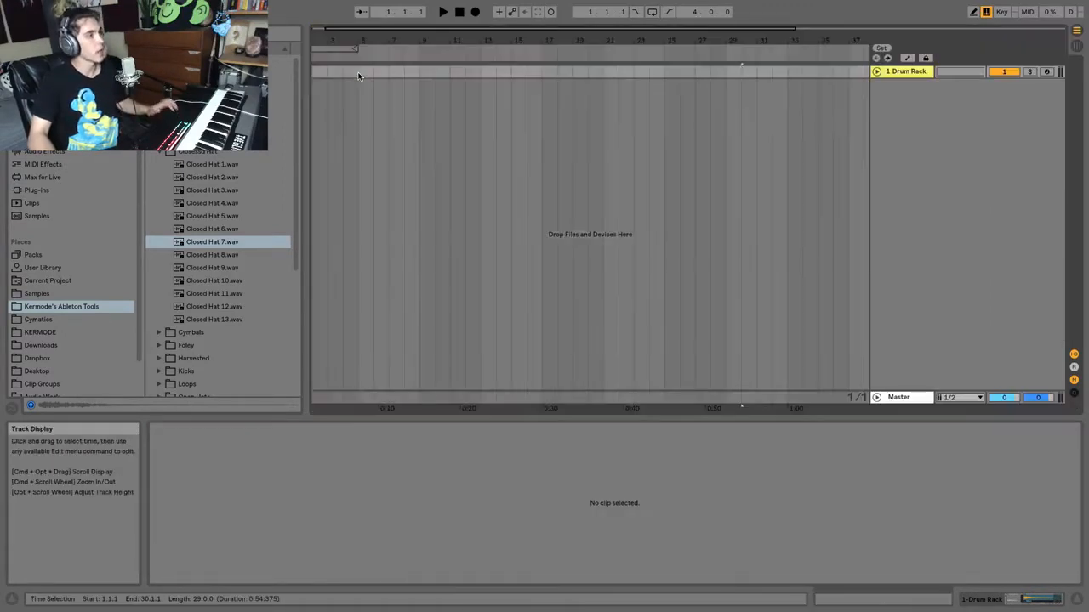
{"action": "left_click_drag", "start_coordinate": [357, 74], "coordinate": [380, 72]}
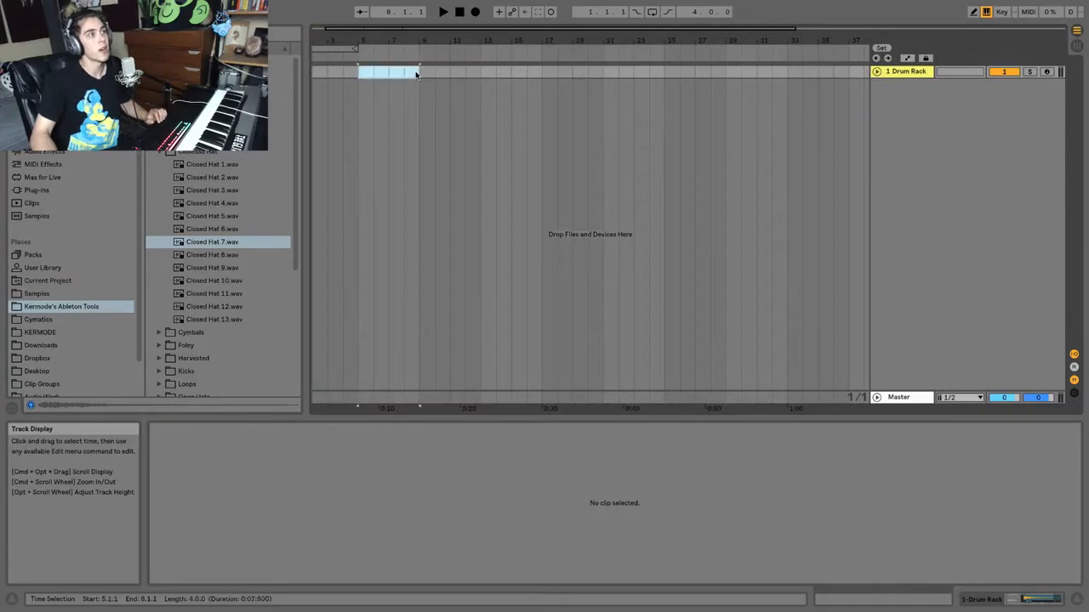
{"action": "right_click", "coordinate": [405, 74]}
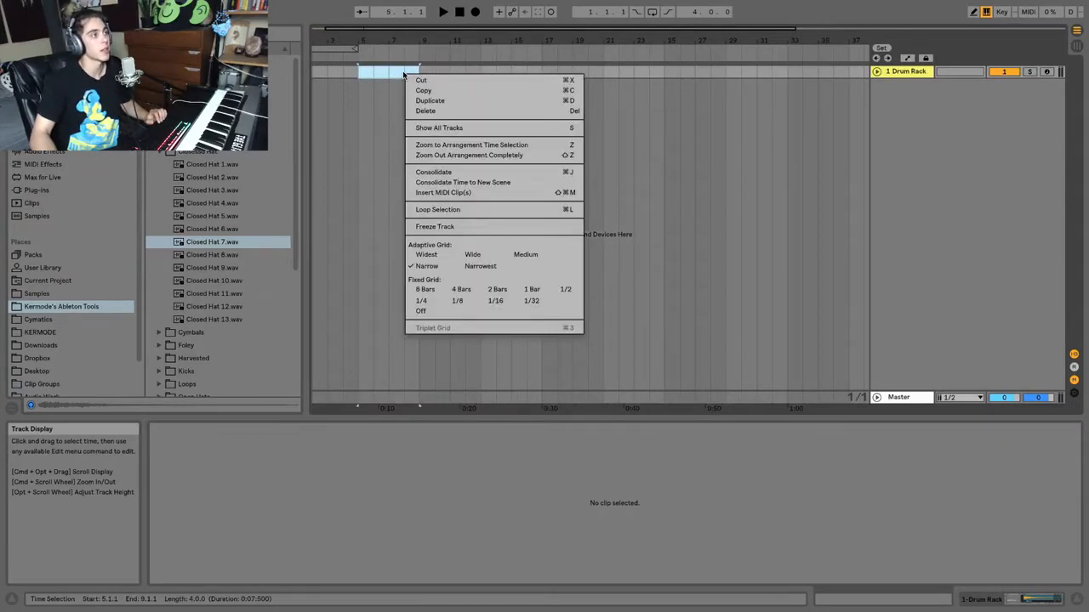
{"action": "left_click", "coordinate": [448, 193]}
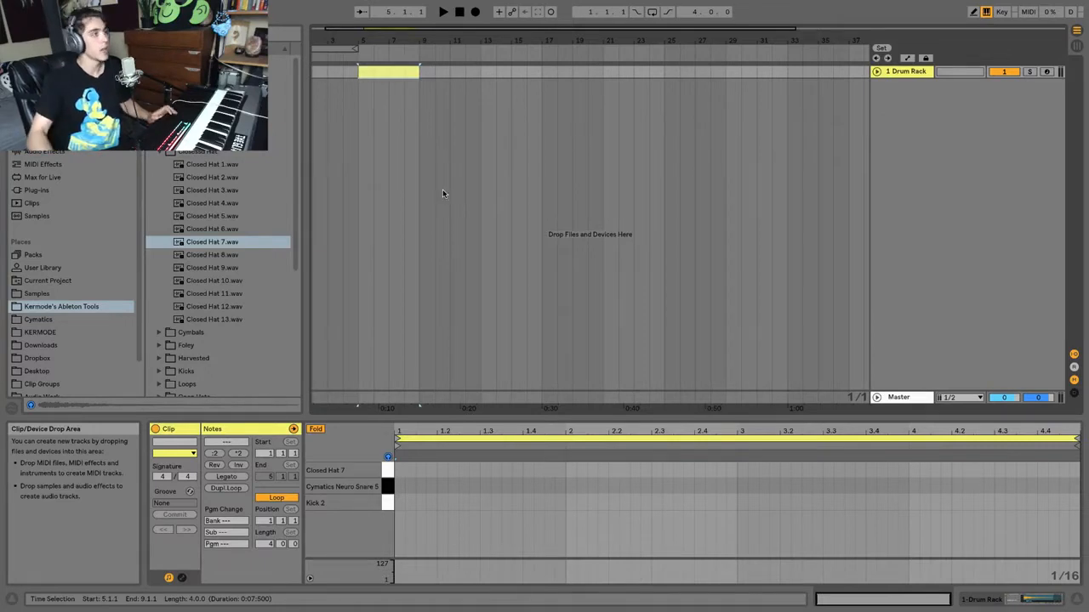
Return to Session View and extend the loop of the first slot's MIDI clip to 2 bars.
{"action": "key", "text": "Tab"}
{"action": "left_click", "coordinate": [360, 56]}
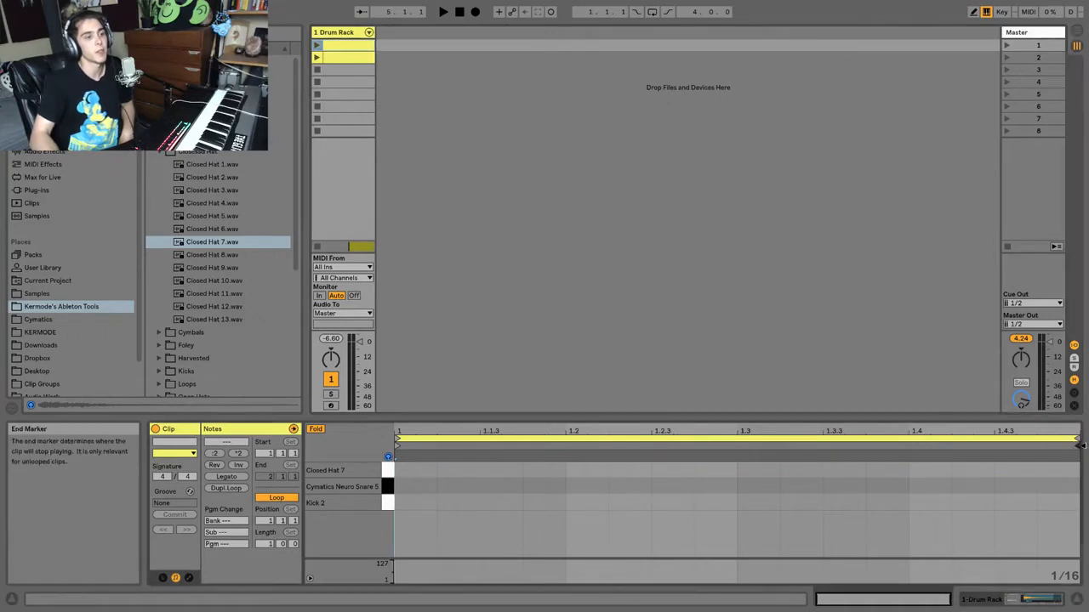
{"action": "mouse_move", "coordinate": [1076, 440]}
{"action": "left_mouse_down"}
{"action": "mouse_move", "coordinate": [909, 451]}
{"action": "mouse_move", "coordinate": [1085, 440]}
{"action": "mouse_move", "coordinate": [989, 448]}
{"action": "mouse_move", "coordinate": [980, 433]}
{"action": "mouse_move", "coordinate": [1032, 432]}
{"action": "left_mouse_up"}
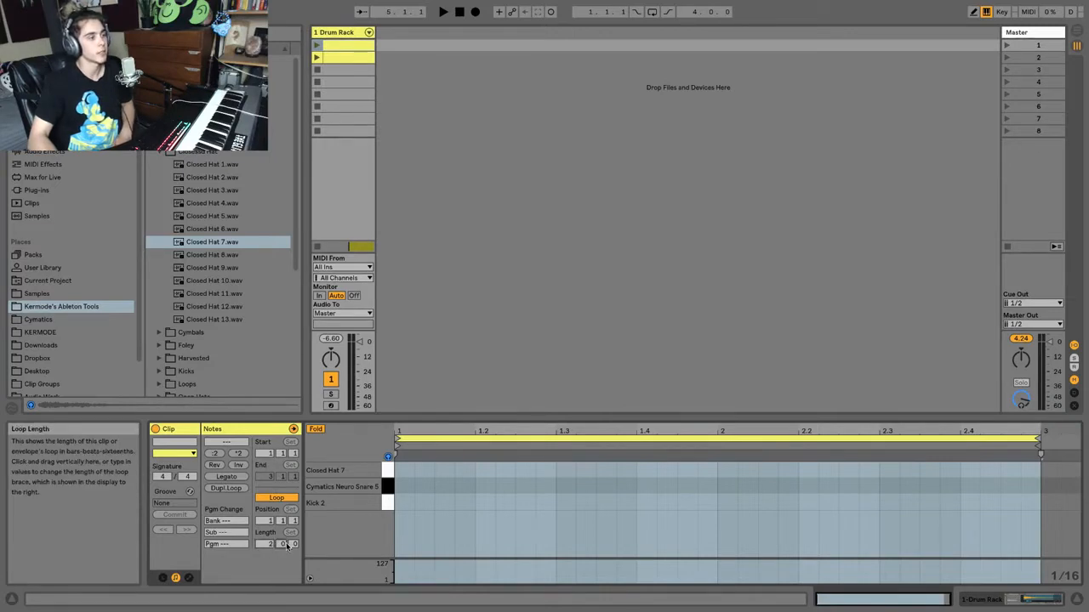
{"action": "left_click_drag", "start_coordinate": [285, 549], "coordinate": [285, 544]}
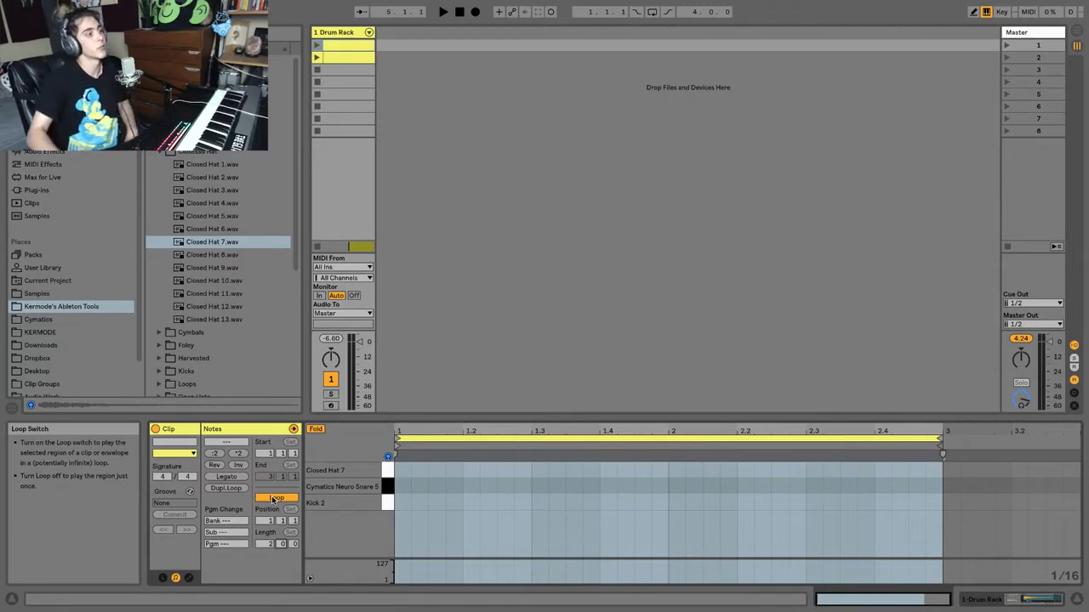
Add sixteenth notes to the clip: Kick 2 at beat 1, Closed Hat 7 at 1.2 and Cymatics Neuro Snare 5 at 1.3.
{"action": "left_click", "coordinate": [409, 504]}
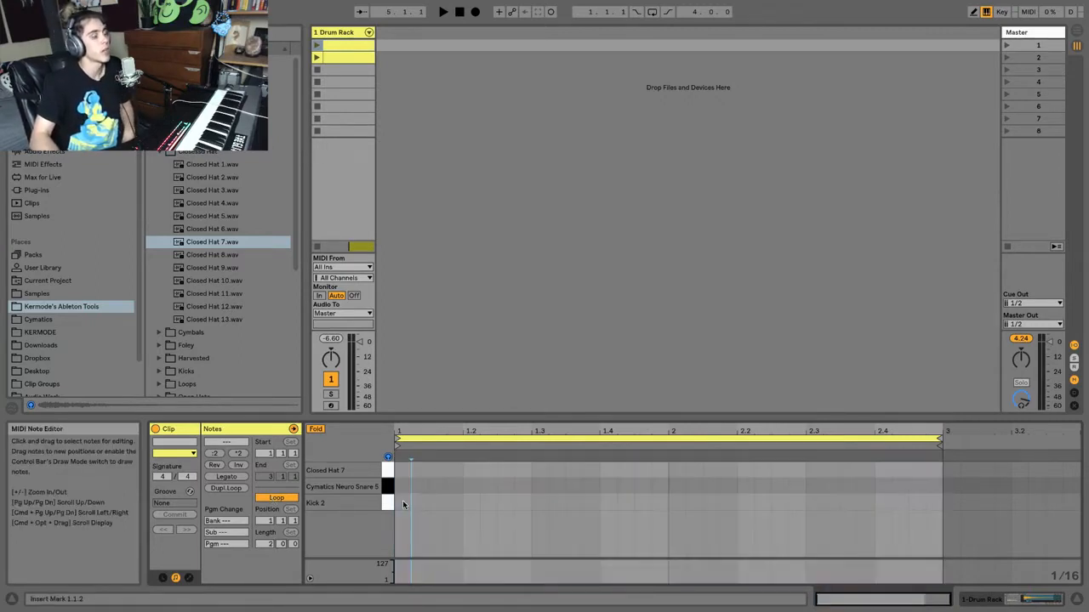
{"action": "double_click", "coordinate": [404, 504]}
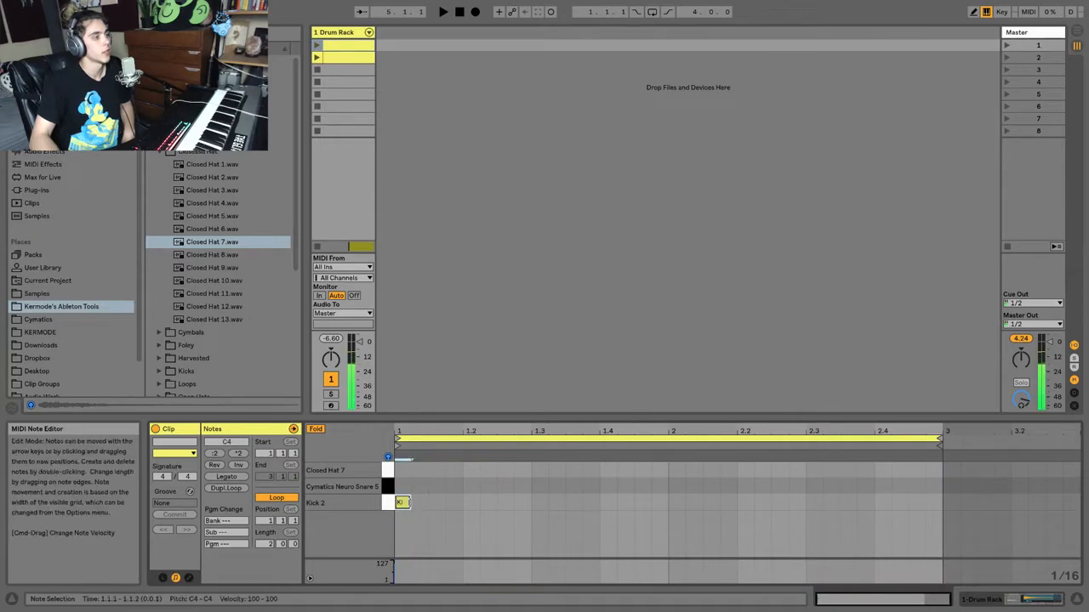
{"action": "double_click", "coordinate": [470, 471]}
{"action": "double_click", "coordinate": [537, 489]}
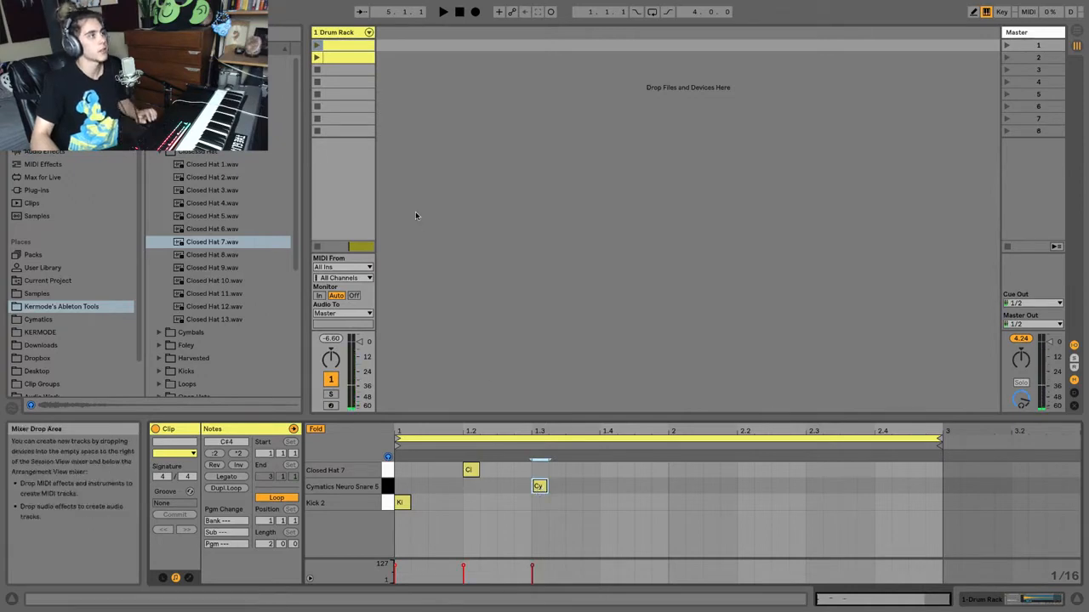
Play the first Drum Rack clip briefly, then duplicate its first bar of notes into bar 2.
{"action": "left_click", "coordinate": [324, 46]}
{"action": "left_click", "coordinate": [319, 46]}
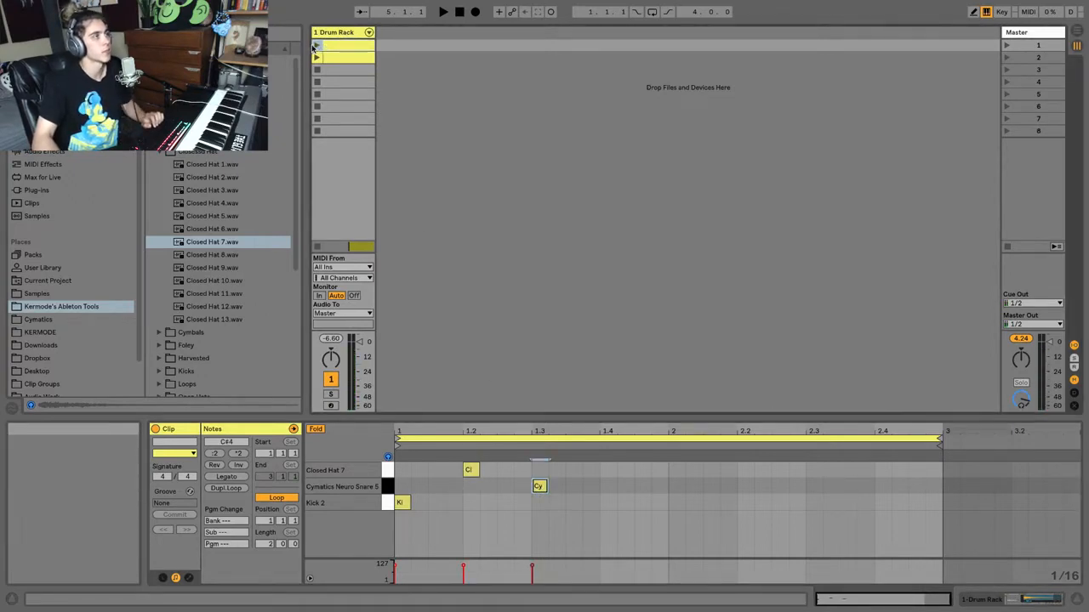
{"action": "key", "text": "space"}
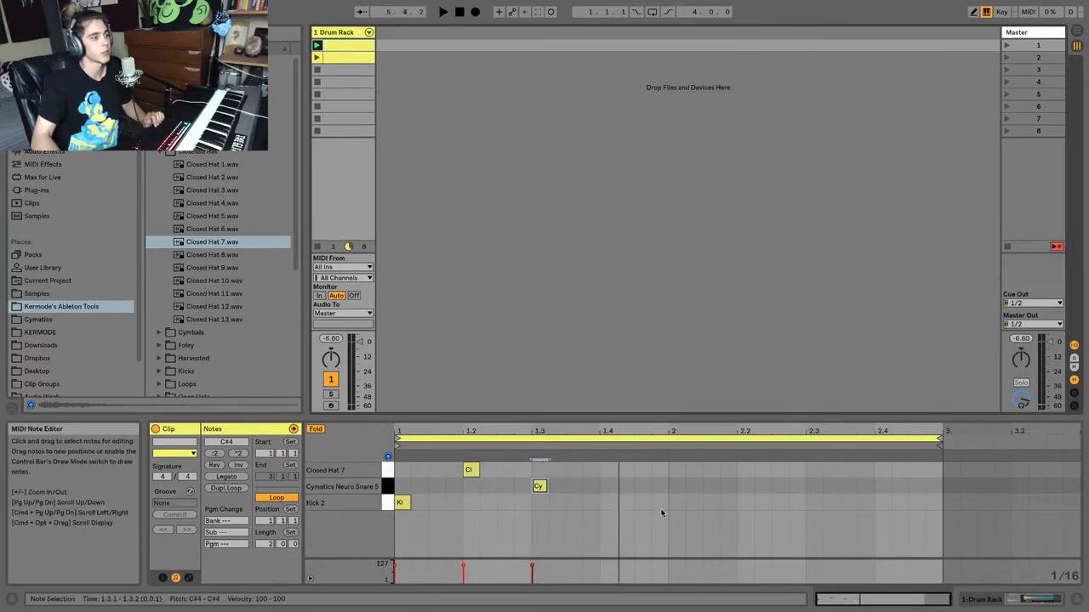
{"action": "left_click_drag", "start_coordinate": [655, 507], "coordinate": [396, 471]}
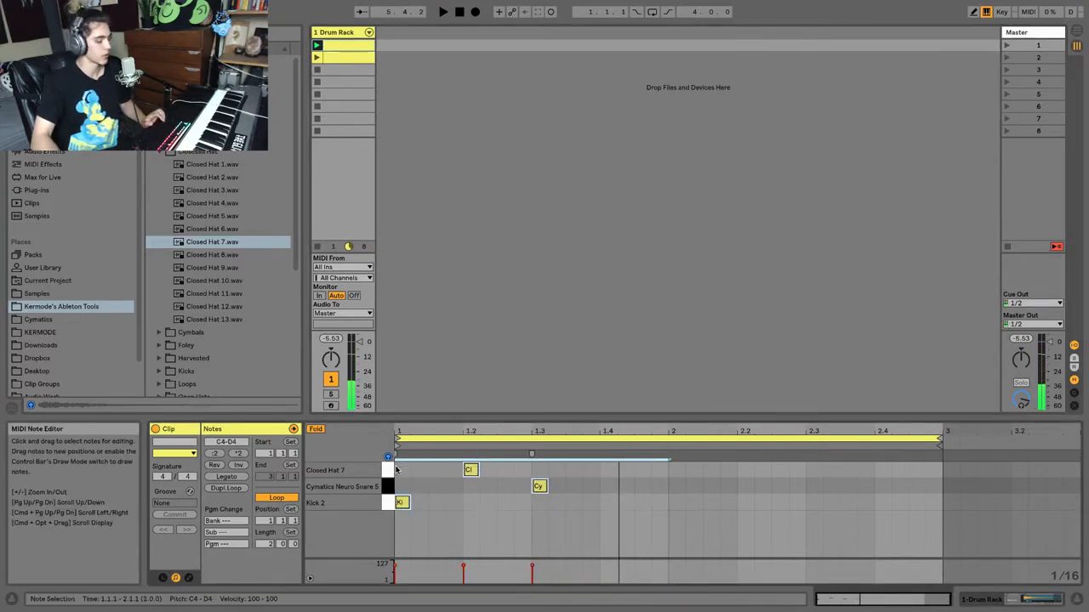
{"action": "key", "text": "super+d"}
With the clip playing, add sixteenth-note Kick 2 hits at 1.4.3 and 2.2.3.
{"action": "key", "text": "space"}
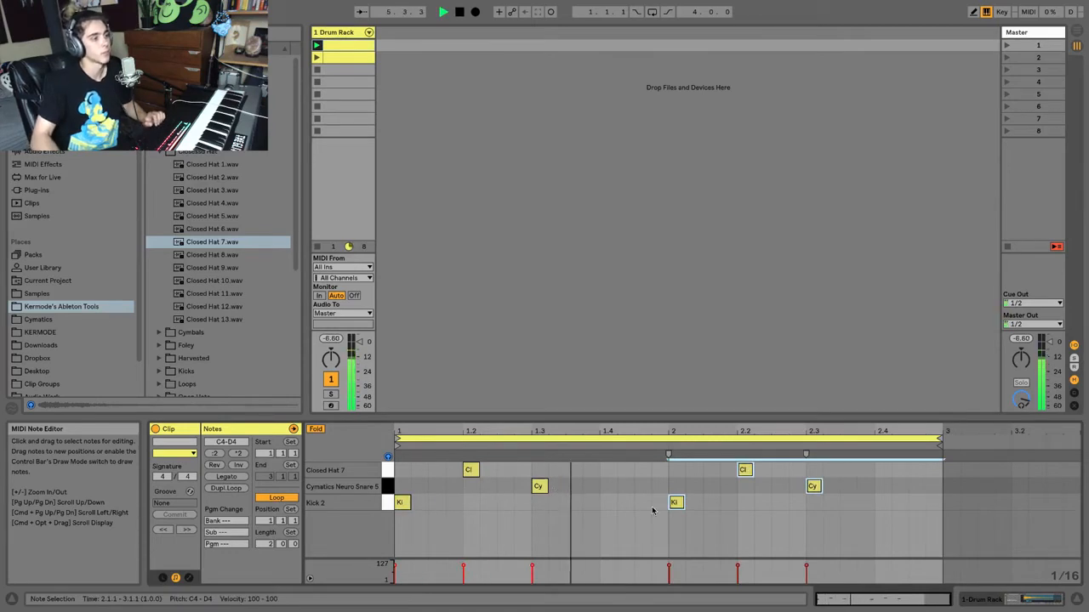
{"action": "double_click", "coordinate": [642, 503]}
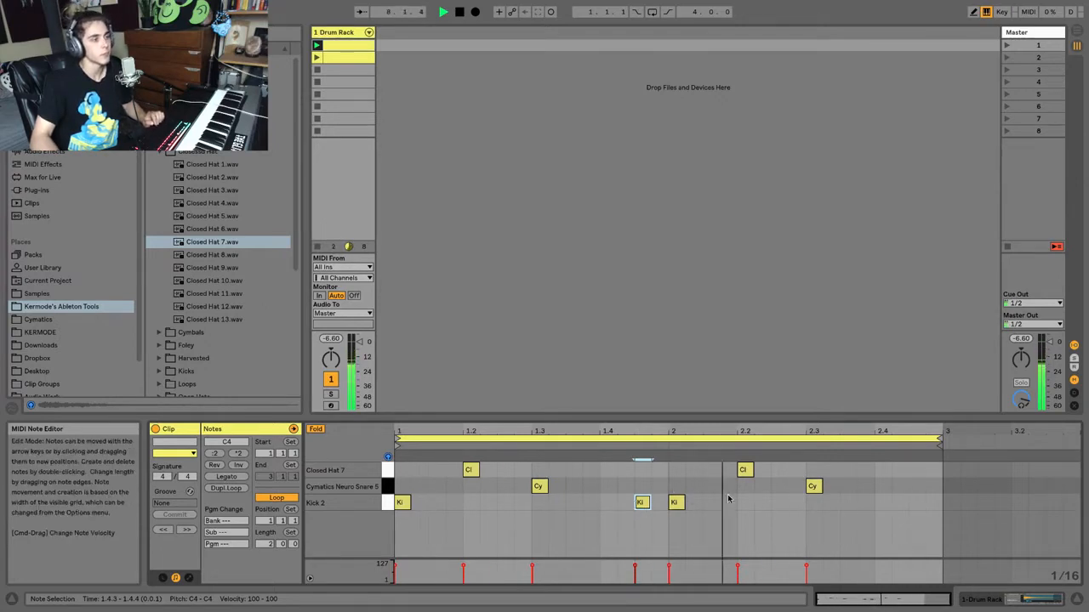
{"action": "double_click", "coordinate": [778, 502]}
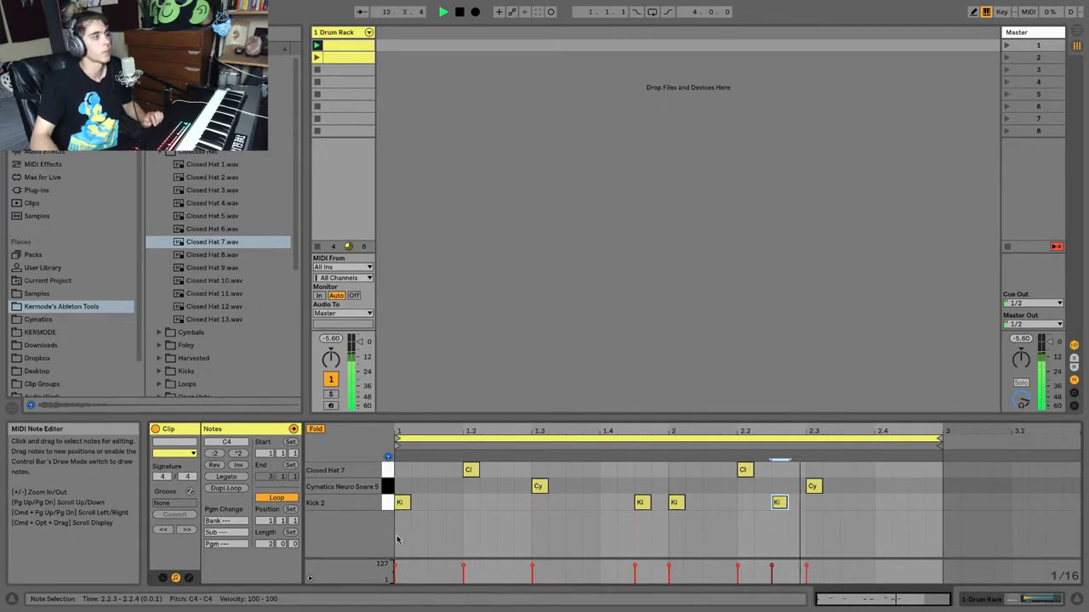
Stop playback and duplicate the clip's loop with its notes to make it 4 bars long.
{"action": "key", "text": "space"}
{"action": "left_click", "coordinate": [400, 481]}
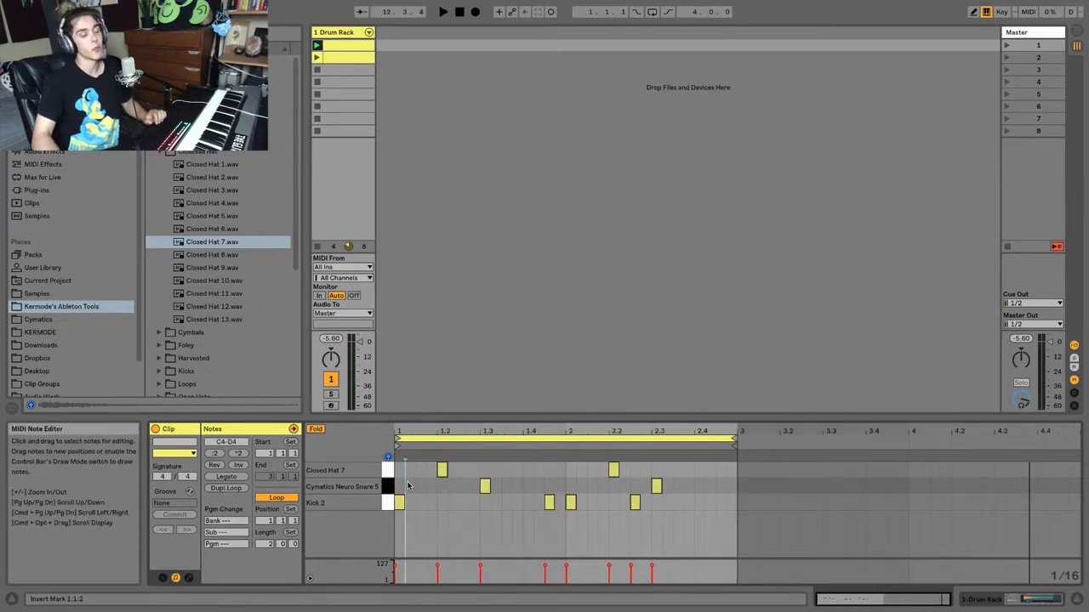
{"action": "left_click", "coordinate": [227, 488]}
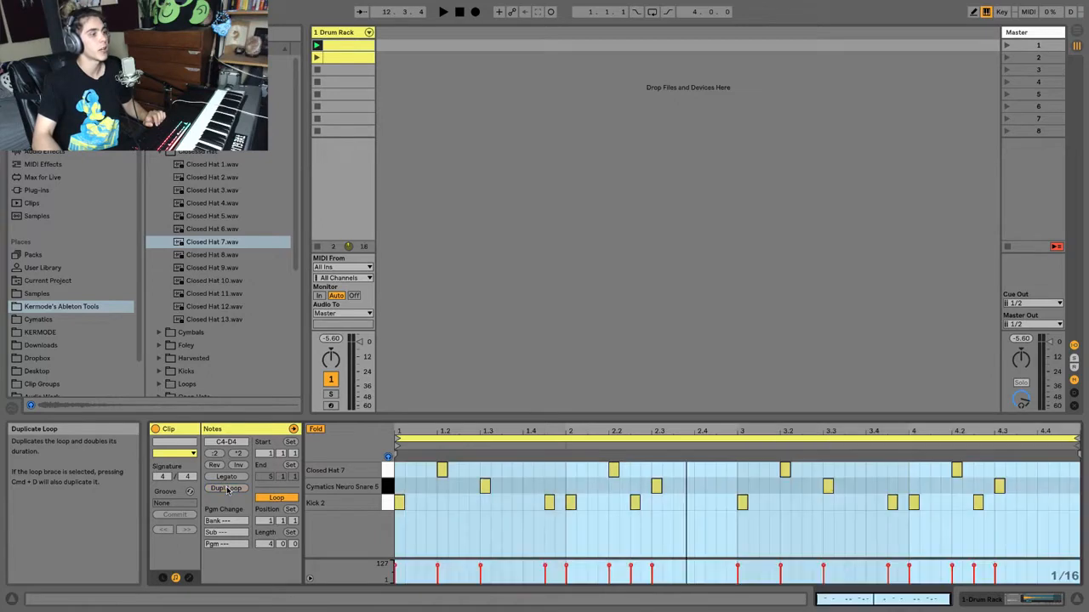
Add Kick 2 at 3.2.2, Closed Hat 7 at 2.4.3, and Cymatics Neuro Snare 5 at 4.3.3 and 4.4.3, listening during playback.
{"action": "left_click", "coordinate": [789, 508]}
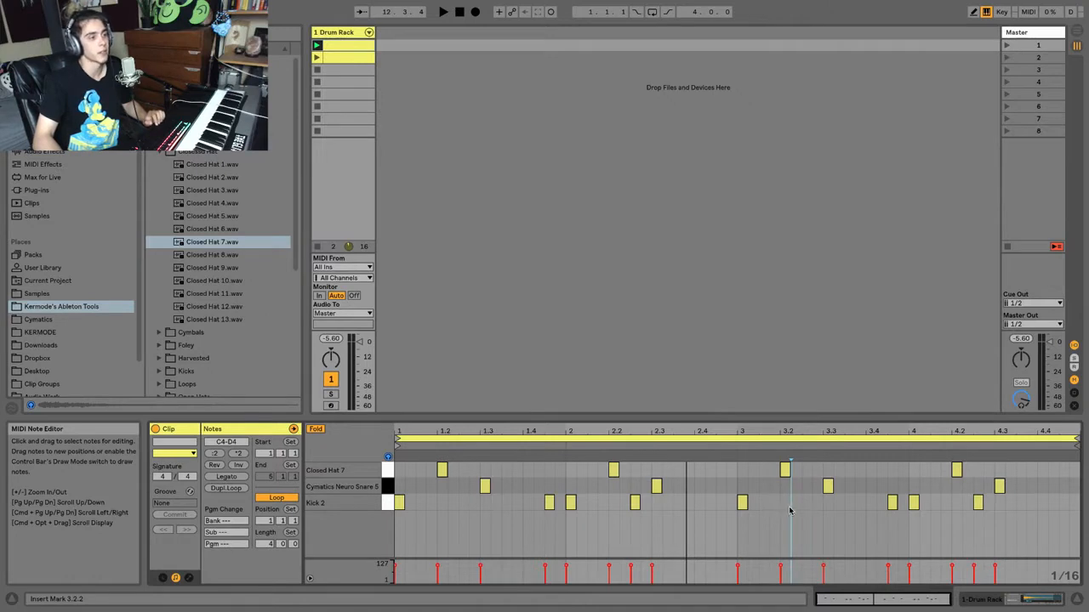
{"action": "double_click", "coordinate": [795, 504]}
{"action": "key", "text": "space"}
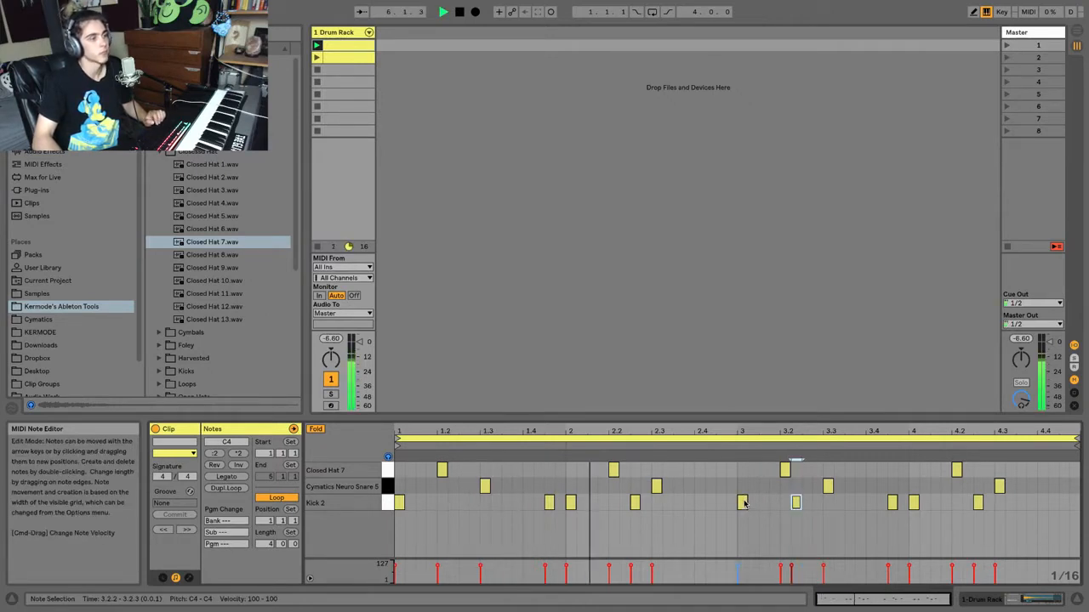
{"action": "double_click", "coordinate": [720, 470]}
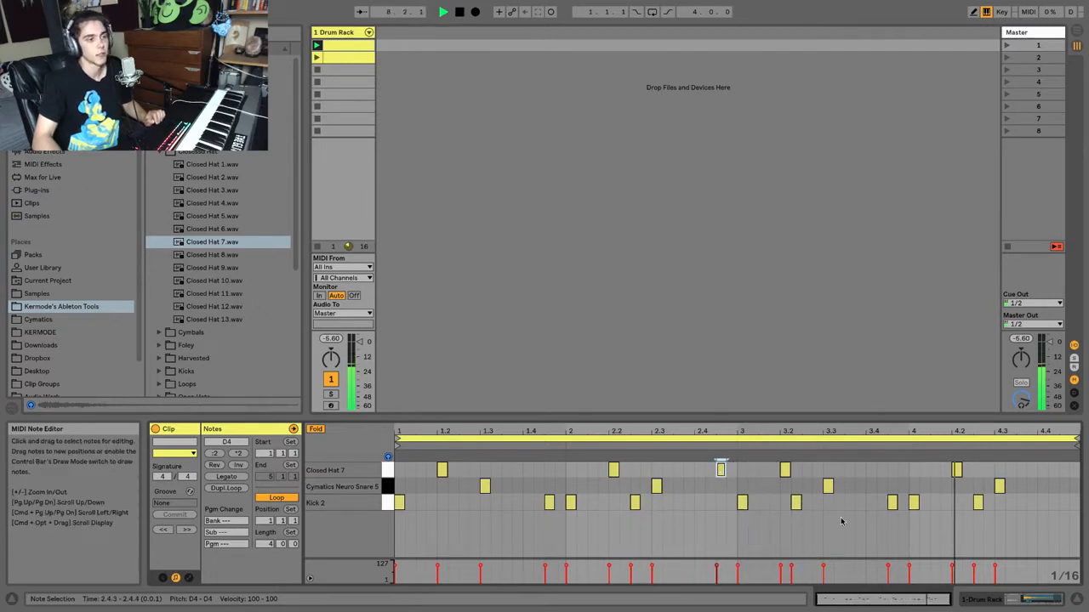
{"action": "double_click", "coordinate": [1021, 486]}
{"action": "key", "text": "space"}
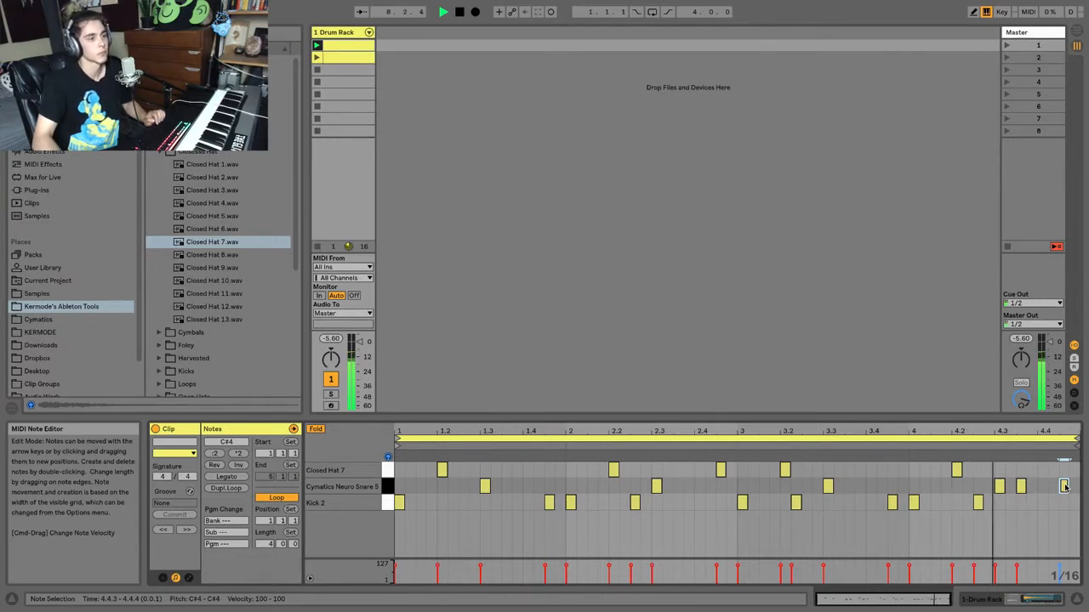
{"action": "left_click", "coordinate": [1065, 486]}
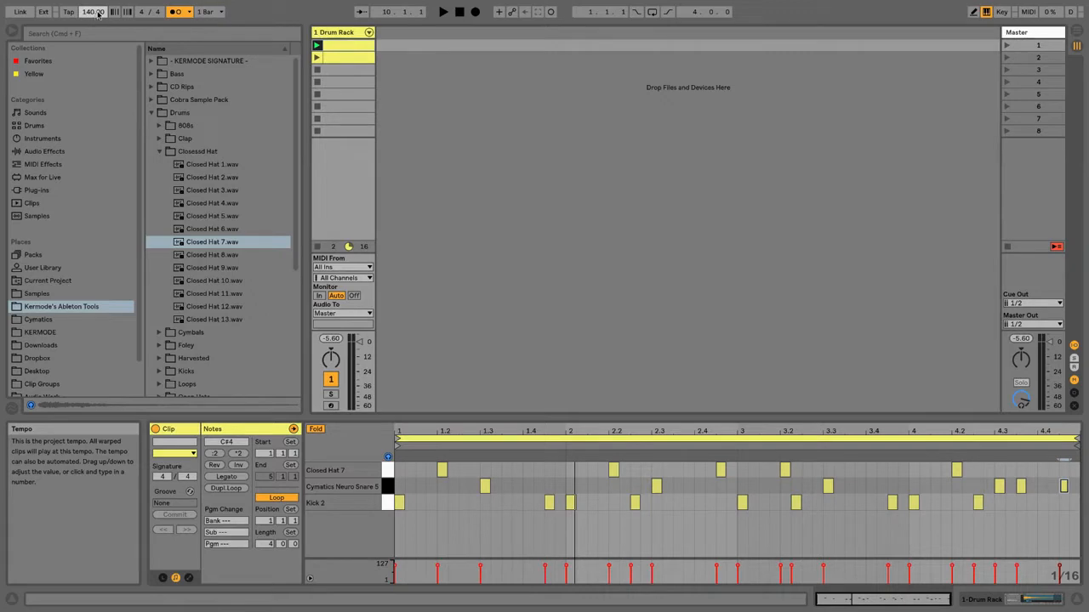
During playback, add Closed Hat 7 notes at 1.4, 3.4 and 4.4 and a Kick 2 note at 4.4.2, then stop.
{"action": "key", "text": "space"}
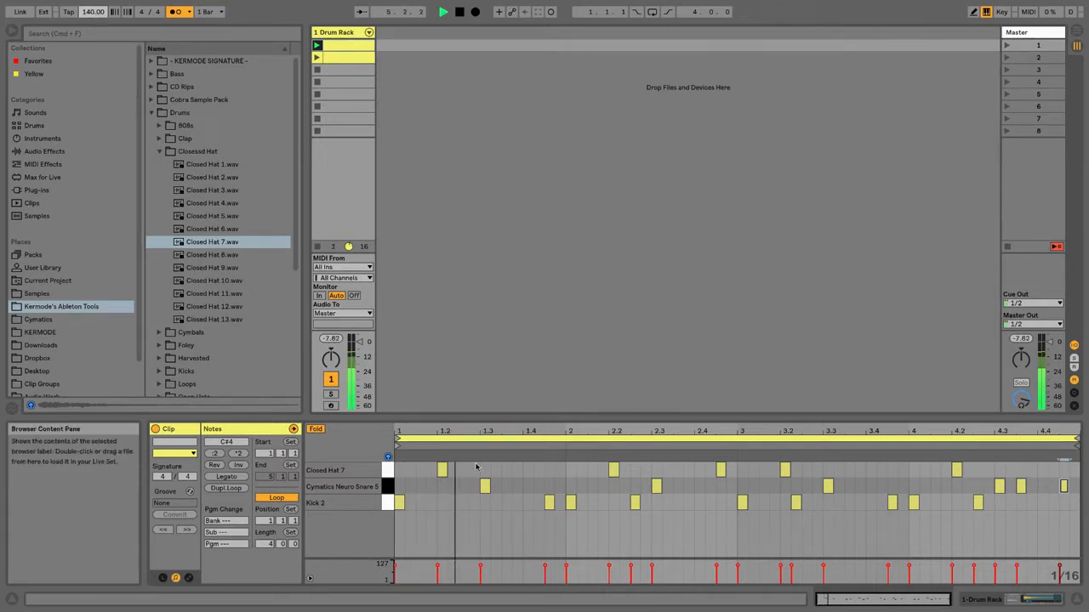
{"action": "double_click", "coordinate": [528, 469]}
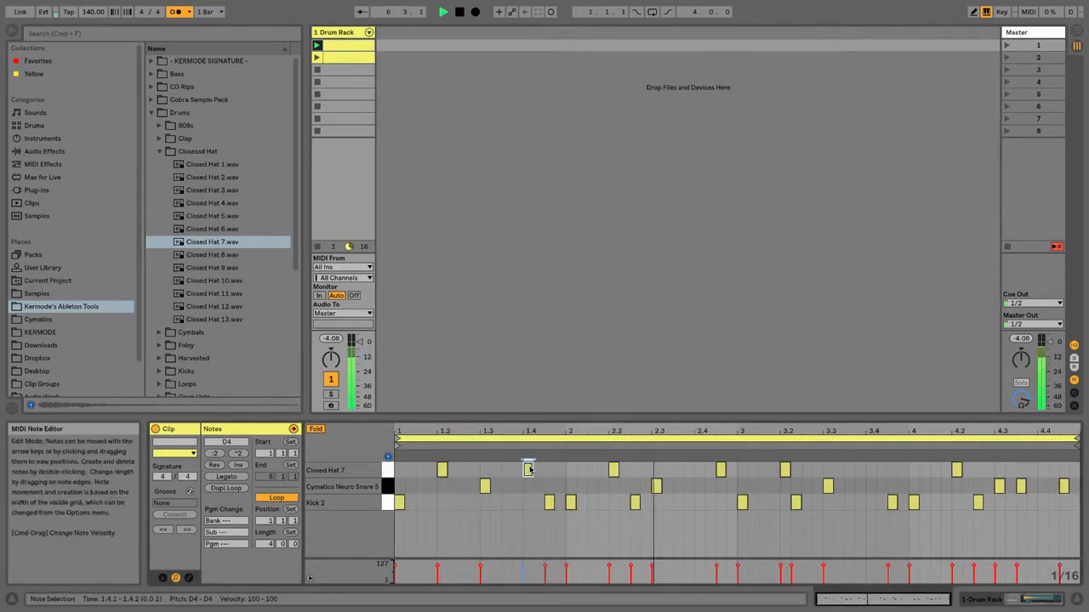
{"action": "double_click", "coordinate": [871, 468]}
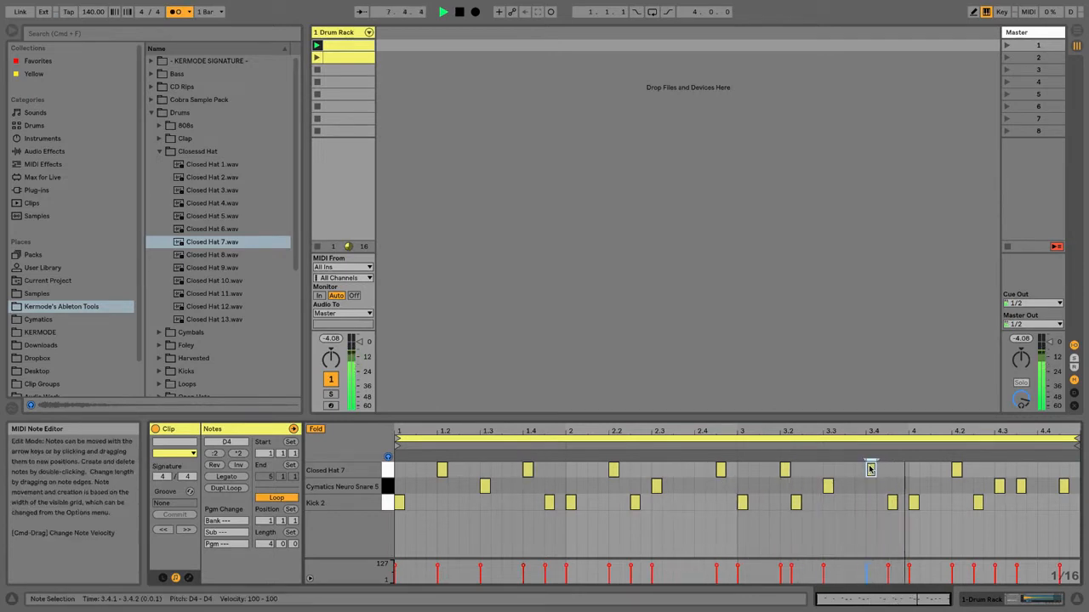
{"action": "left_click", "coordinate": [1047, 470]}
{"action": "double_click", "coordinate": [1043, 468]}
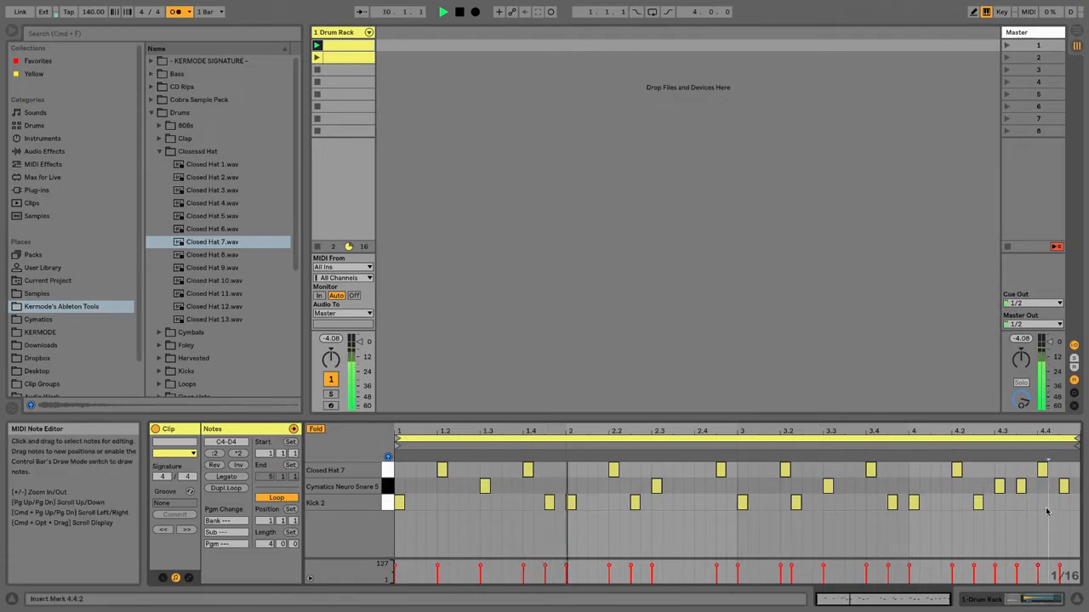
{"action": "double_click", "coordinate": [1053, 503]}
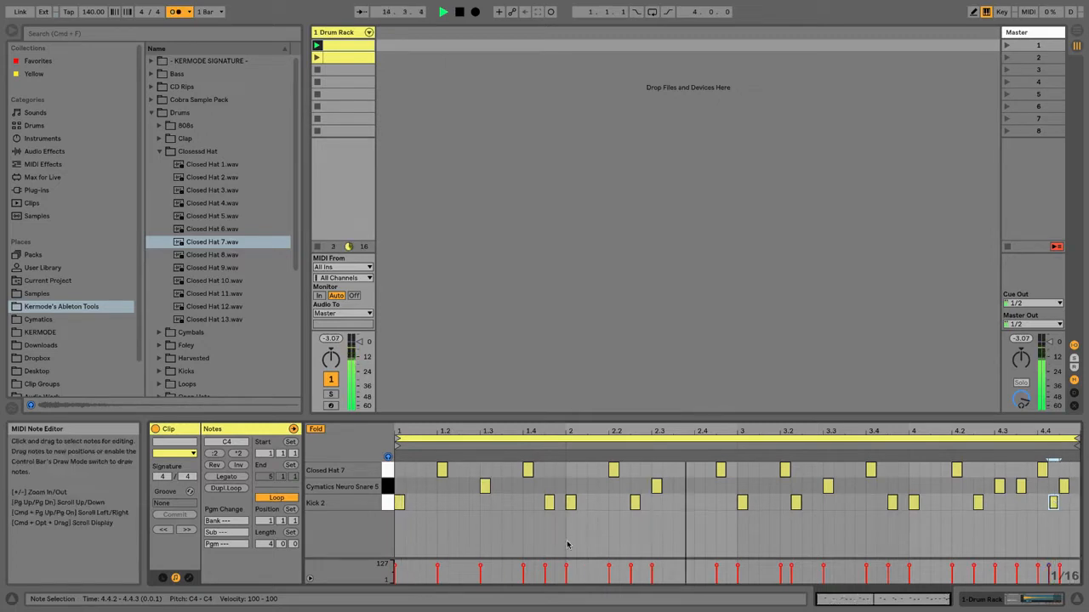
{"action": "key", "text": "space"}
{"action": "left_click", "coordinate": [533, 508]}
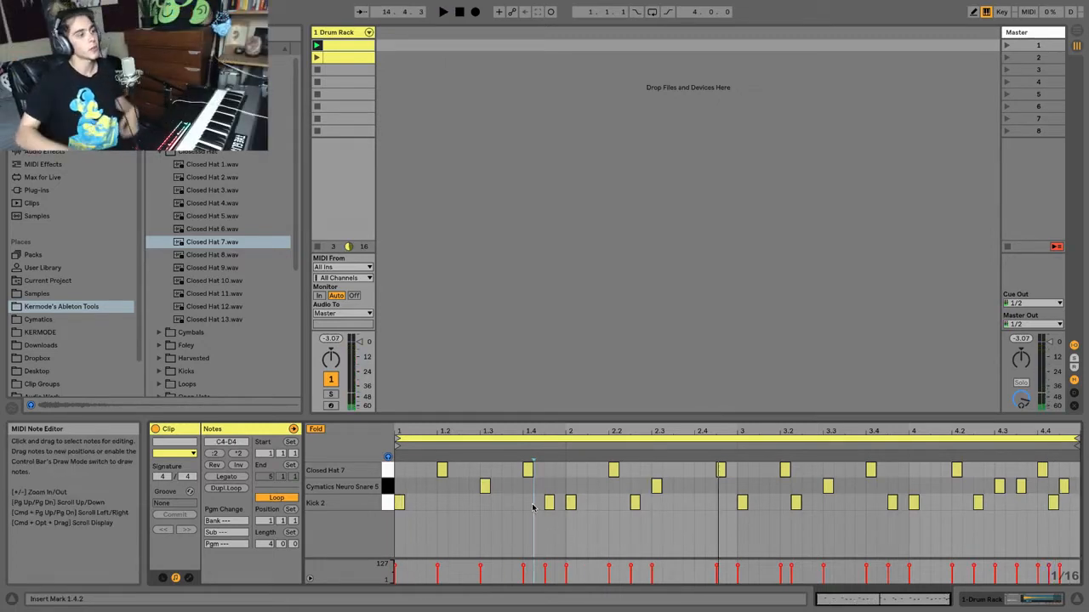
{"action": "left_click", "coordinate": [509, 507]}
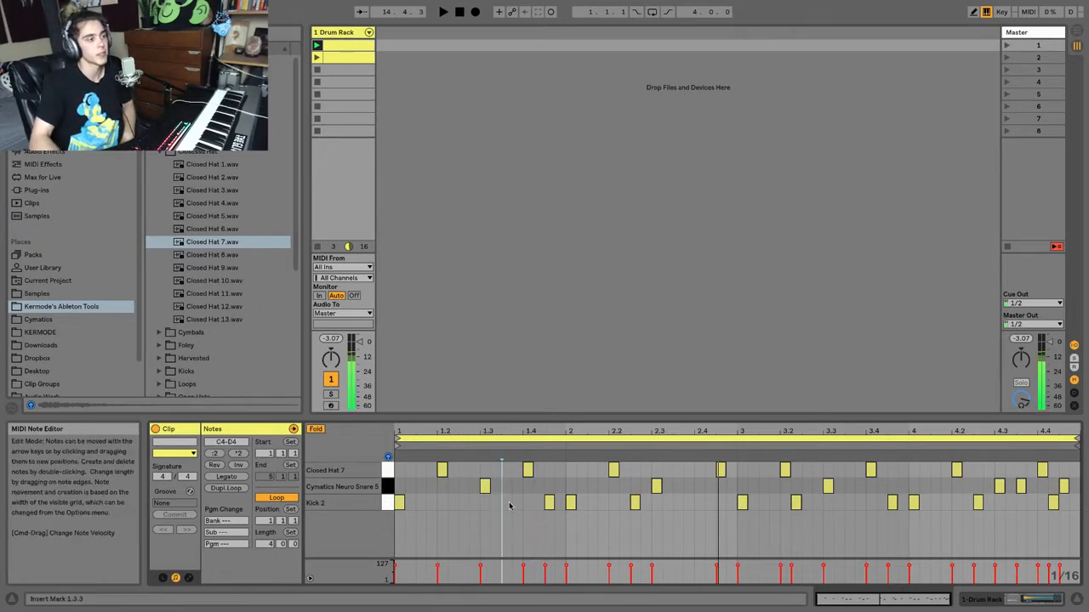
{"action": "left_click", "coordinate": [400, 503]}
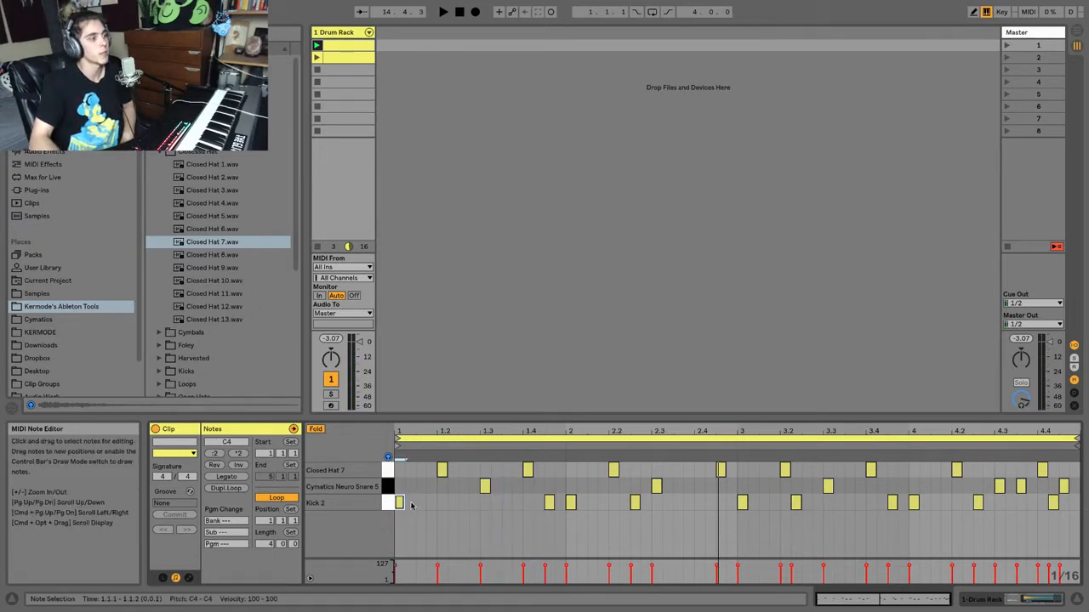
{"action": "mouse_move", "coordinate": [403, 504]}
{"action": "left_mouse_down"}
{"action": "mouse_move", "coordinate": [427, 504]}
{"action": "mouse_move", "coordinate": [404, 506]}
{"action": "left_mouse_up"}
{"action": "left_click", "coordinate": [414, 507]}
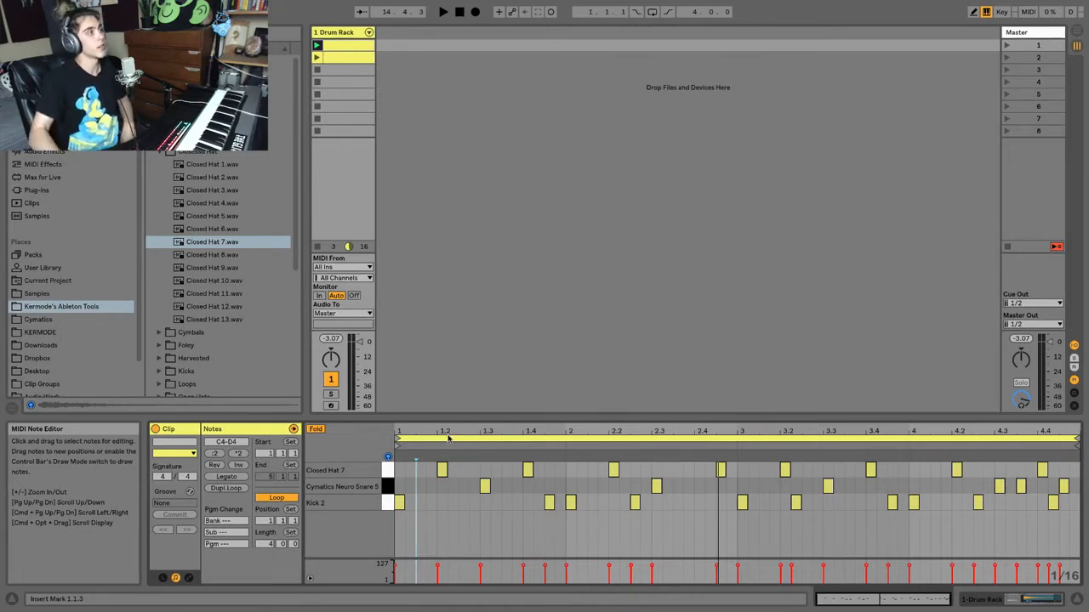
Load the Analog instrument onto a new MIDI track and arm the track to audition a note.
{"action": "left_click", "coordinate": [43, 139]}
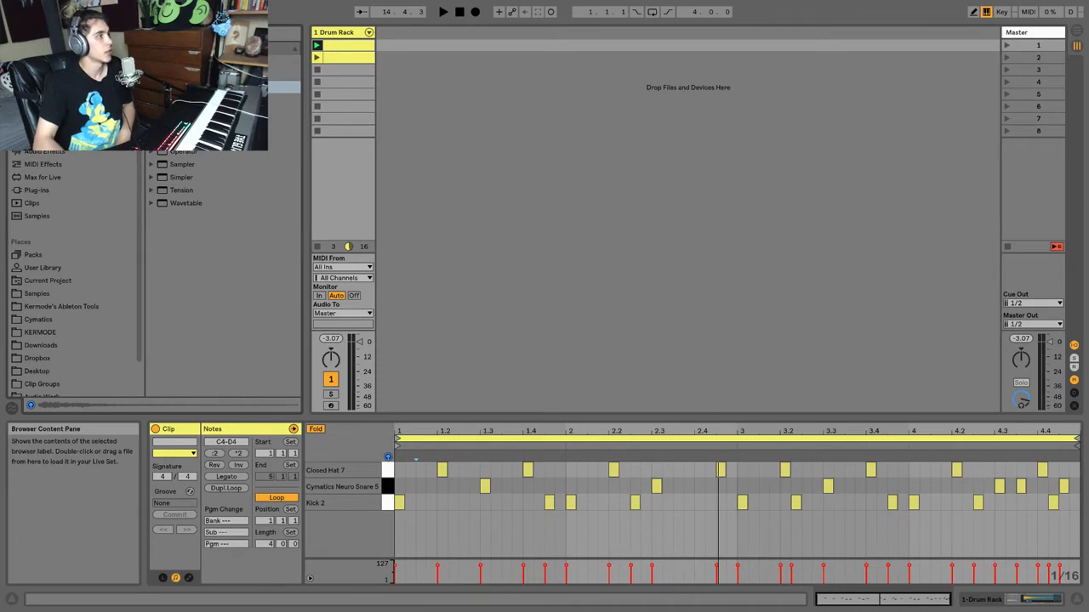
{"action": "left_click_drag", "start_coordinate": [281, 61], "coordinate": [425, 48]}
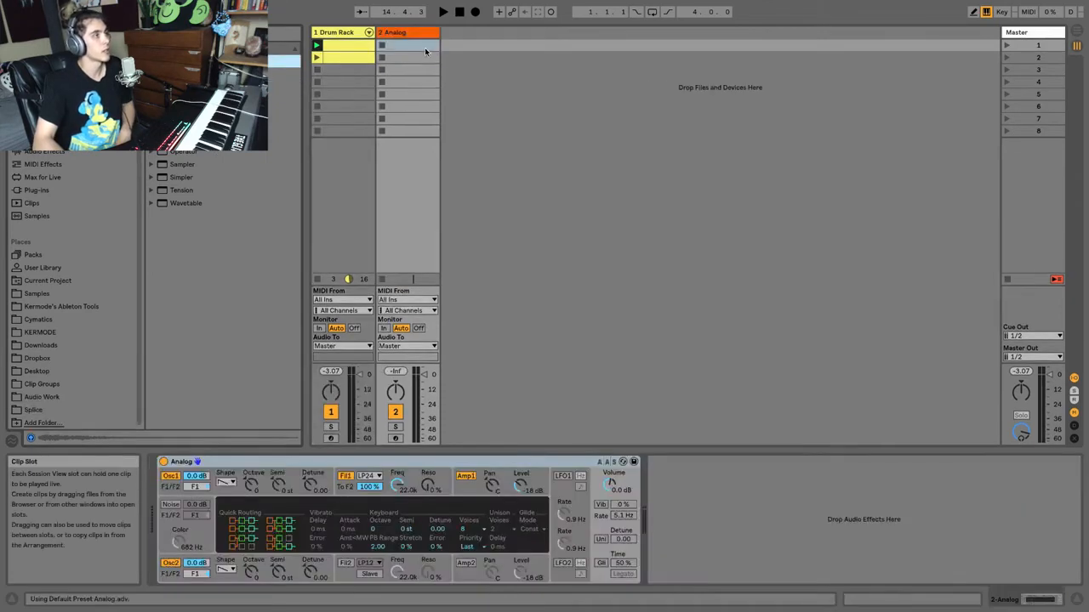
{"action": "left_click", "coordinate": [395, 440]}
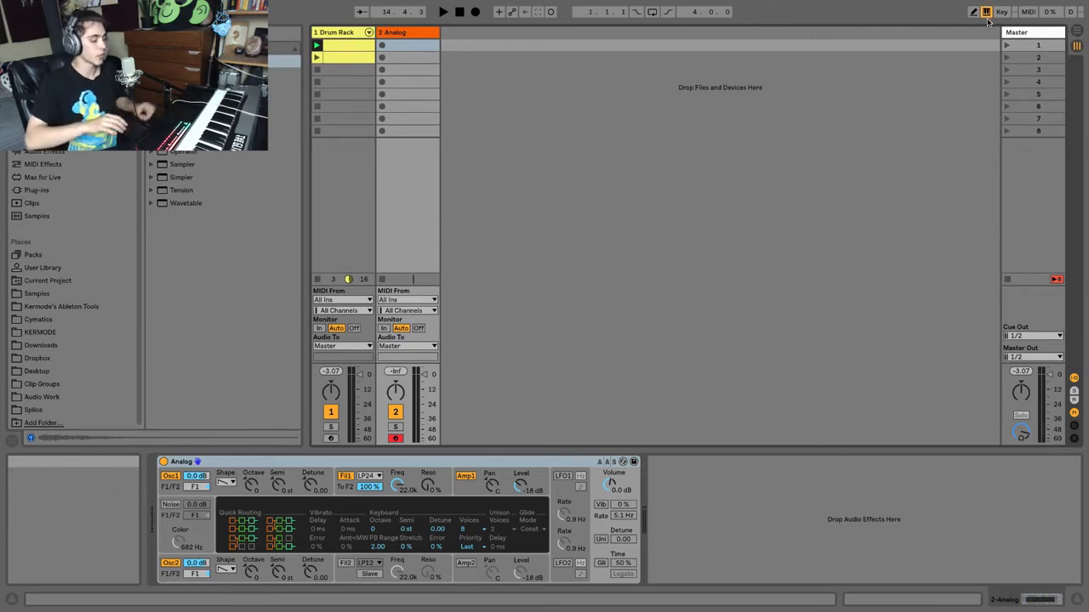
{"action": "key", "text": "a"}
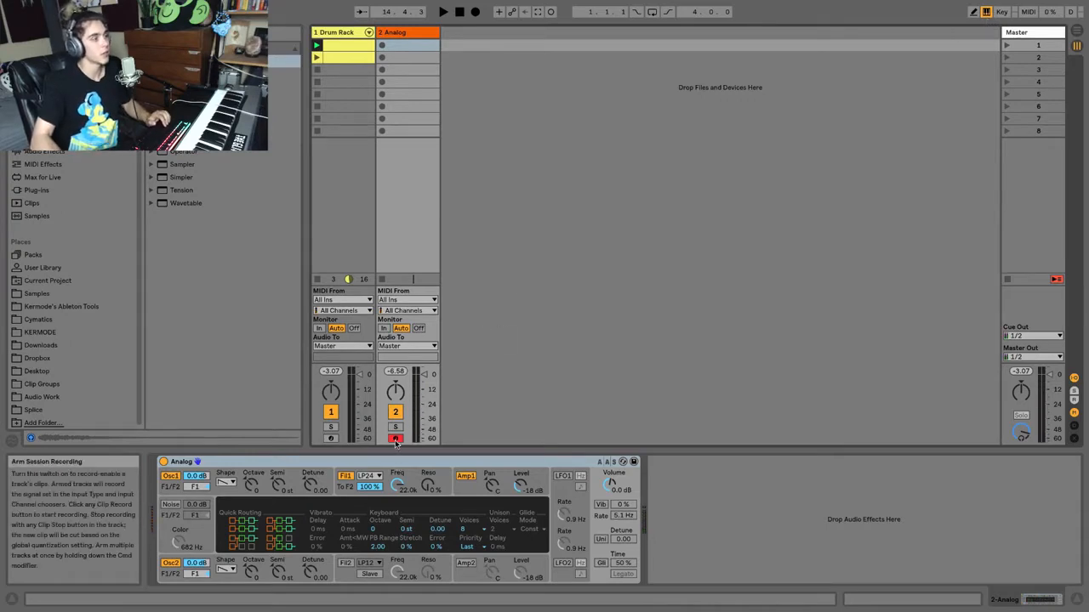
Arm the Drum Rack track, set the computer MIDI keyboard's octave to C4–D5, and play the kick, snare and hat pads.
{"action": "left_click", "coordinate": [332, 439]}
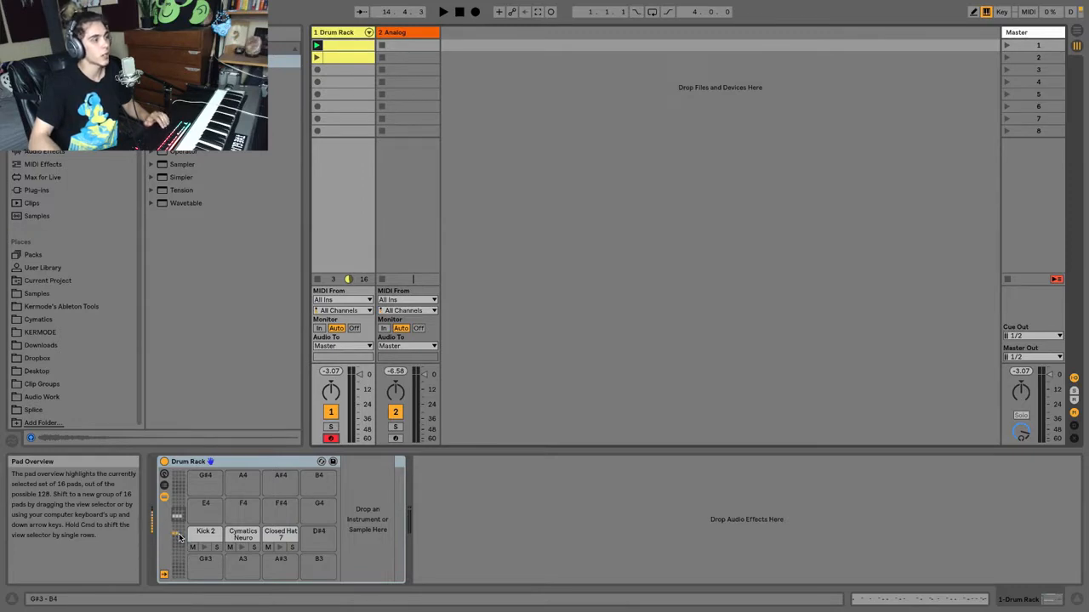
{"action": "key", "text": "x"}
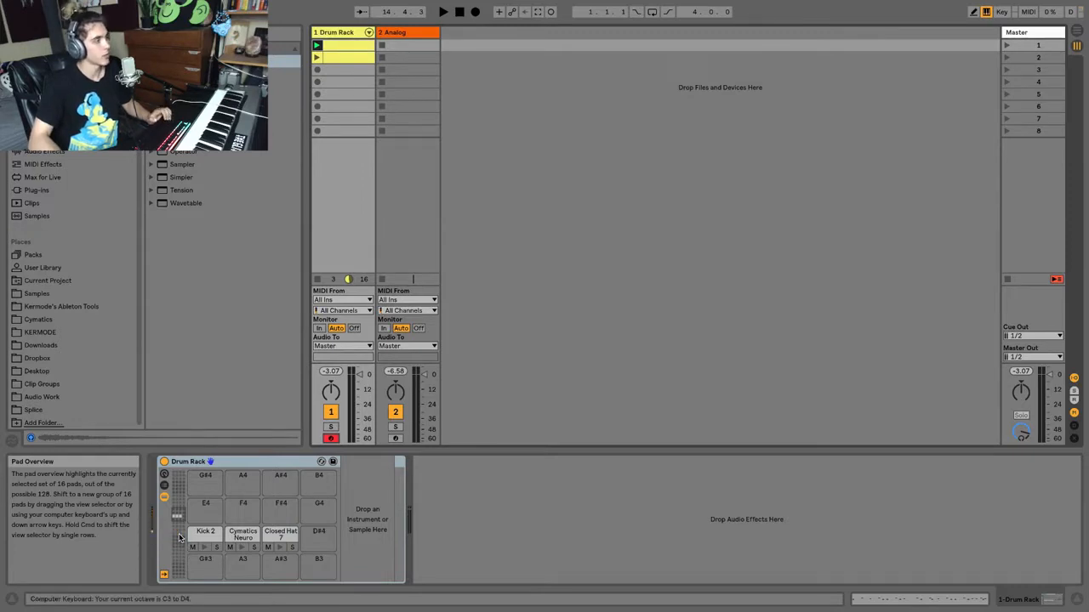
{"action": "key", "text": "a"}
{"action": "key", "text": "s"}
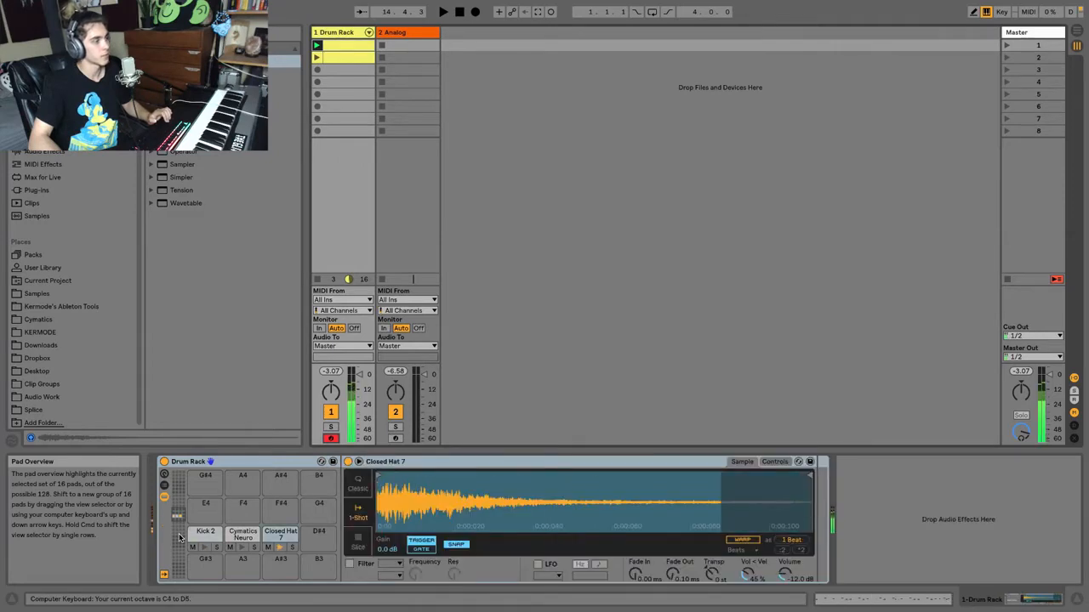
{"action": "key", "text": "w"}
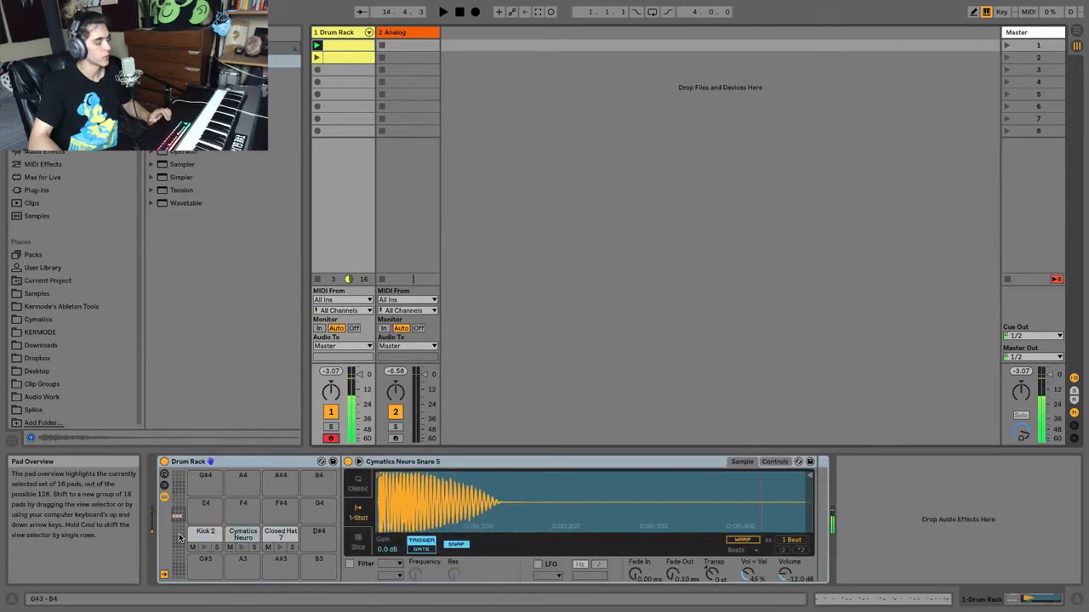
{"action": "key", "text": "w"}
{"action": "key", "text": "a"}
{"action": "key", "text": "s"}
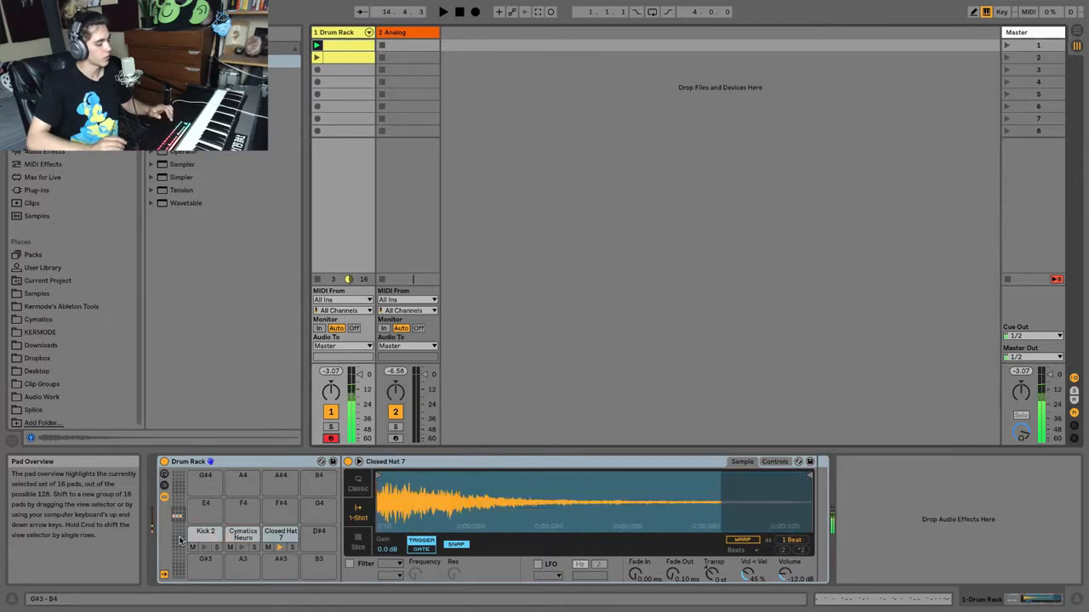
{"action": "key", "text": "w"}
{"action": "key", "text": "a"}
{"action": "key", "text": "w"}
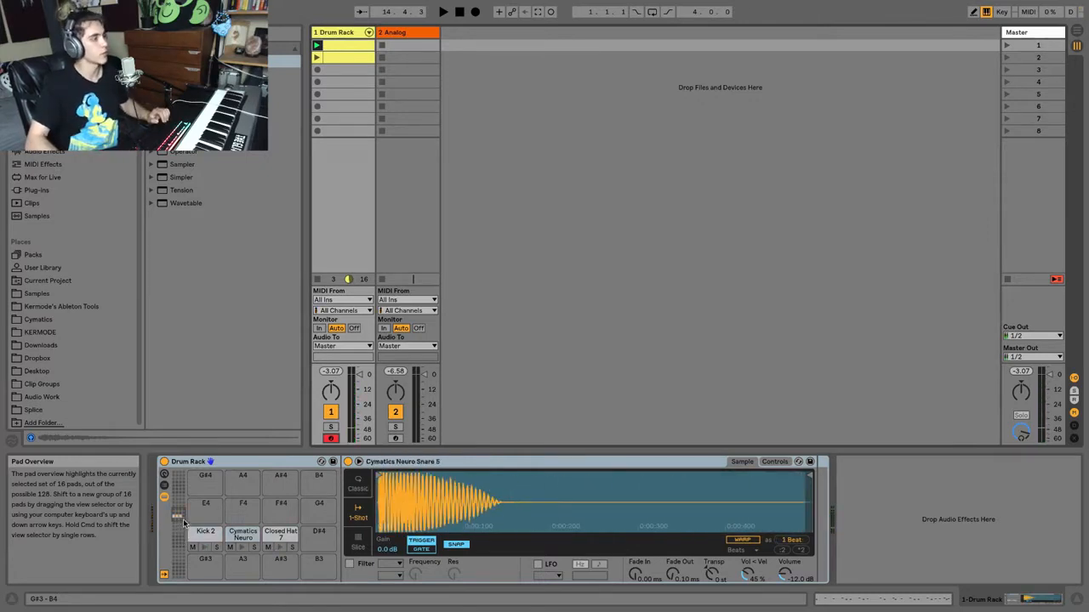
Arm the Analog track, create an empty MIDI clip in its first slot and start playback.
{"action": "left_click", "coordinate": [396, 439]}
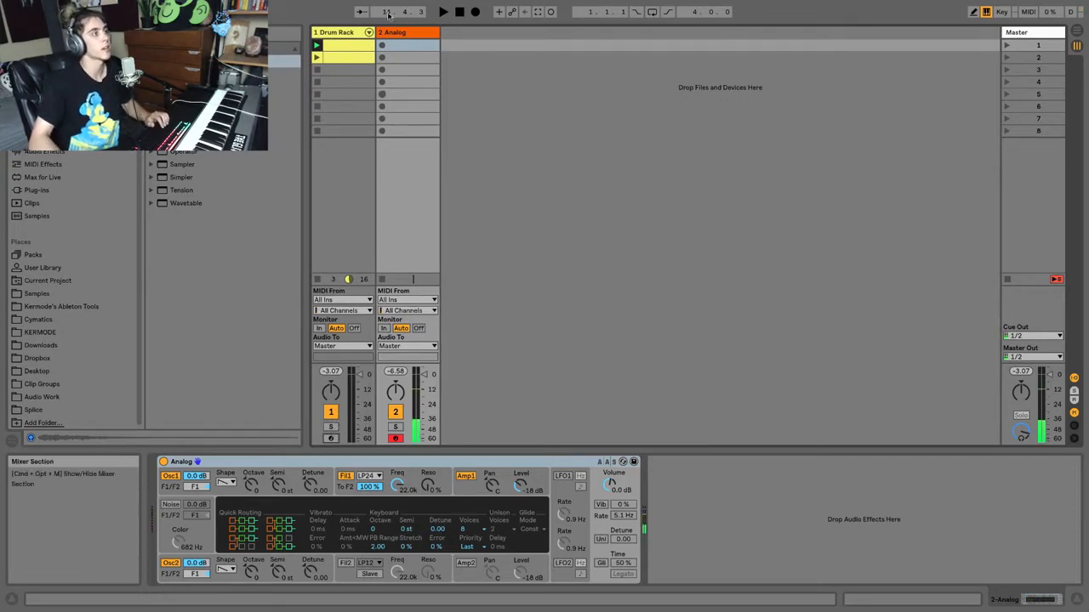
{"action": "double_click", "coordinate": [402, 45]}
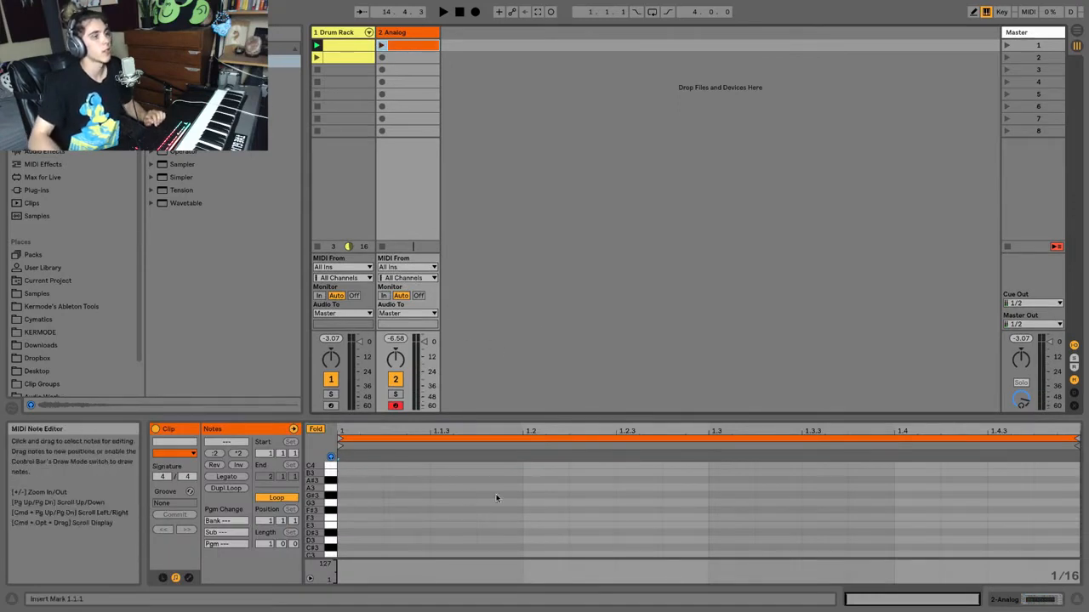
{"action": "key", "text": "space"}
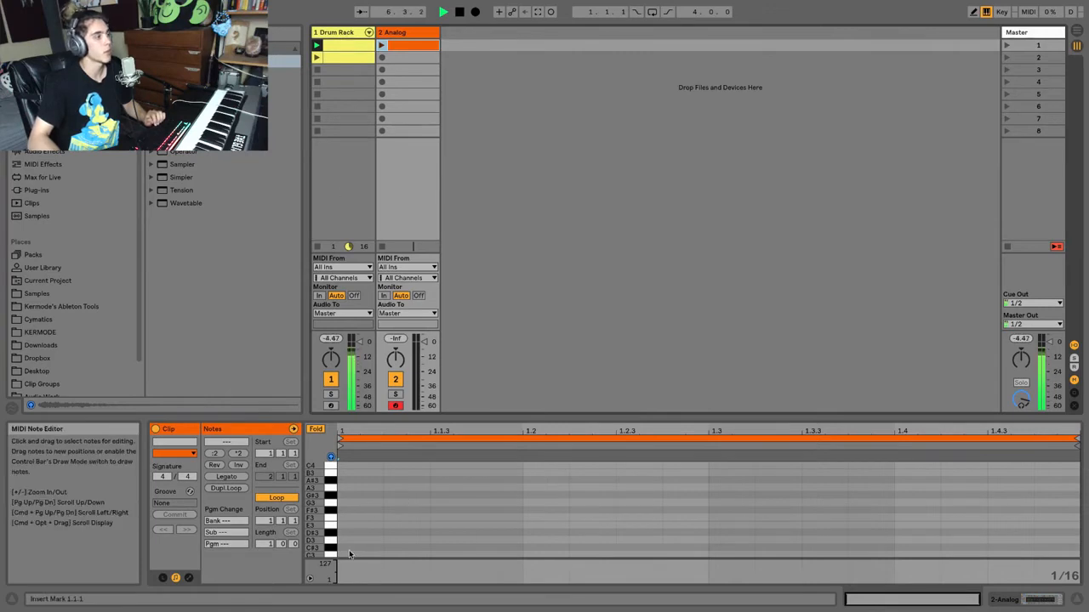
Add a sixteenth-long C3 note at the start of the Analog clip and launch the clip alongside the drums.
{"action": "scroll", "coordinate": [351, 515], "scroll_direction": "down", "scroll_amount": 2}
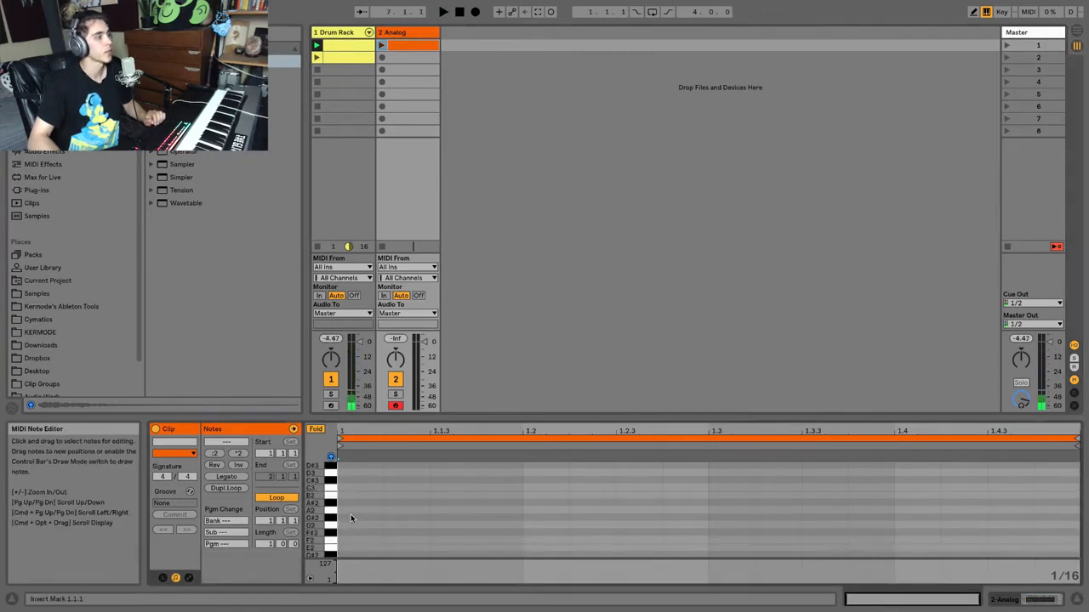
{"action": "scroll", "coordinate": [348, 530], "scroll_direction": "down", "scroll_amount": 2}
{"action": "scroll", "coordinate": [349, 530], "scroll_direction": "up", "scroll_amount": 1}
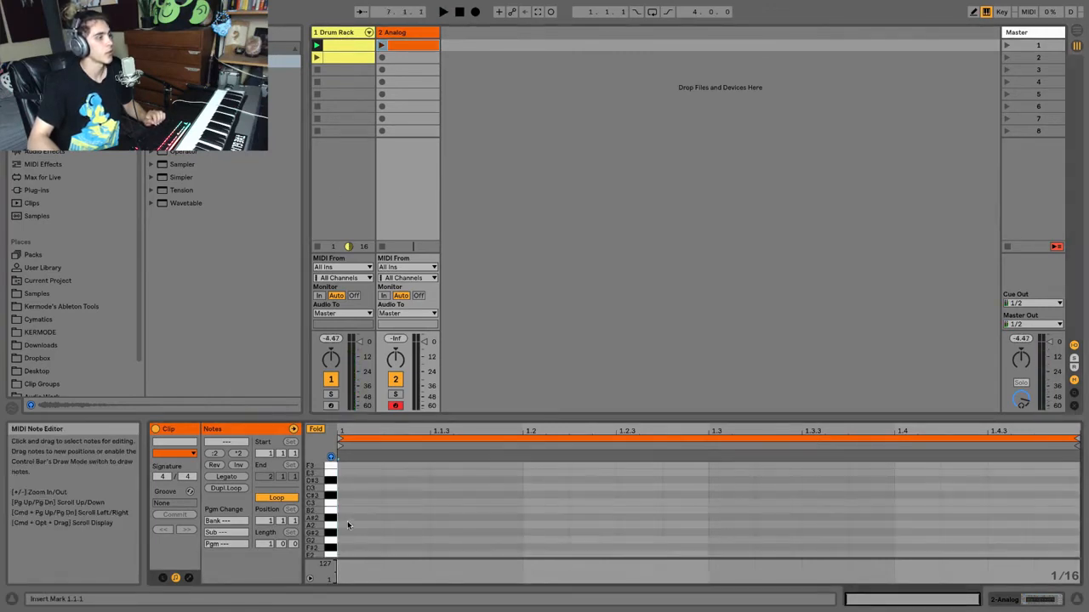
{"action": "double_click", "coordinate": [344, 504]}
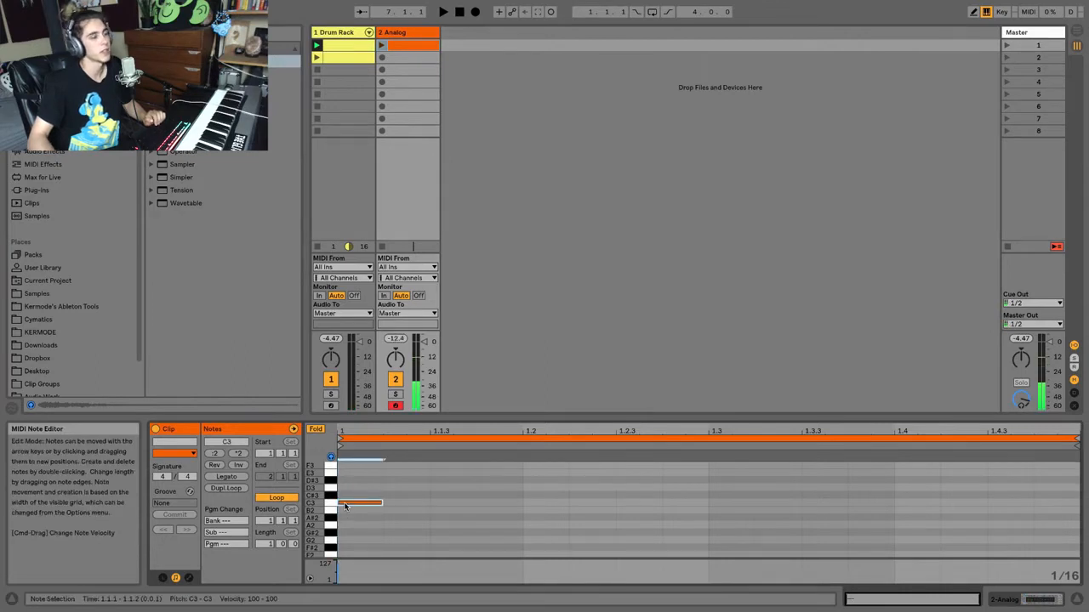
{"action": "key", "text": "space"}
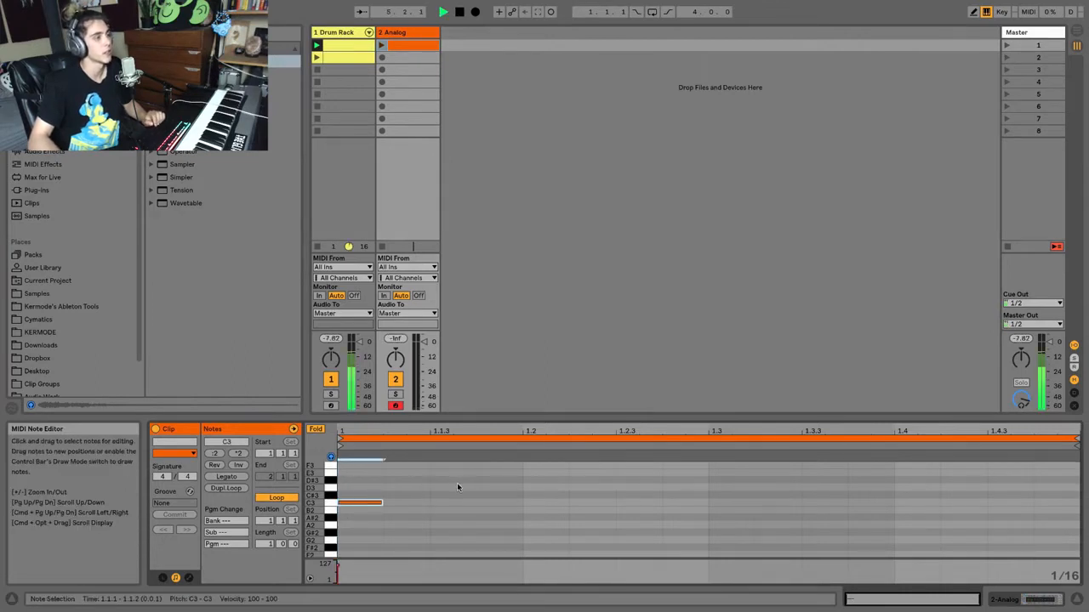
{"action": "left_click", "coordinate": [382, 45]}
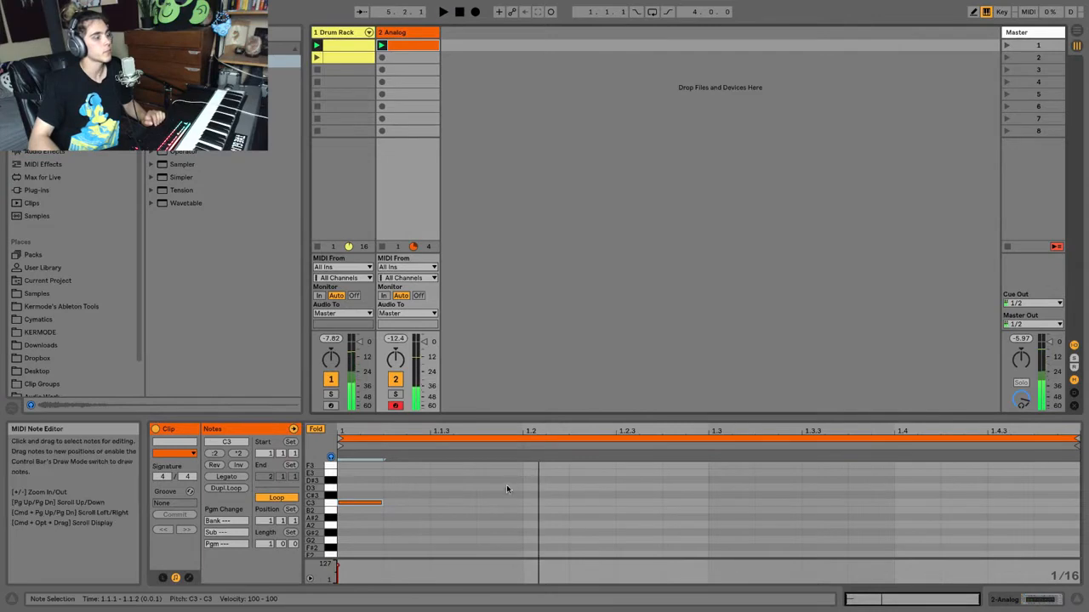
Add an E3 note at 1.2 and a G3 note spanning 1.2.3 to 1.3 in the Analog clip, playing it back.
{"action": "double_click", "coordinate": [541, 473]}
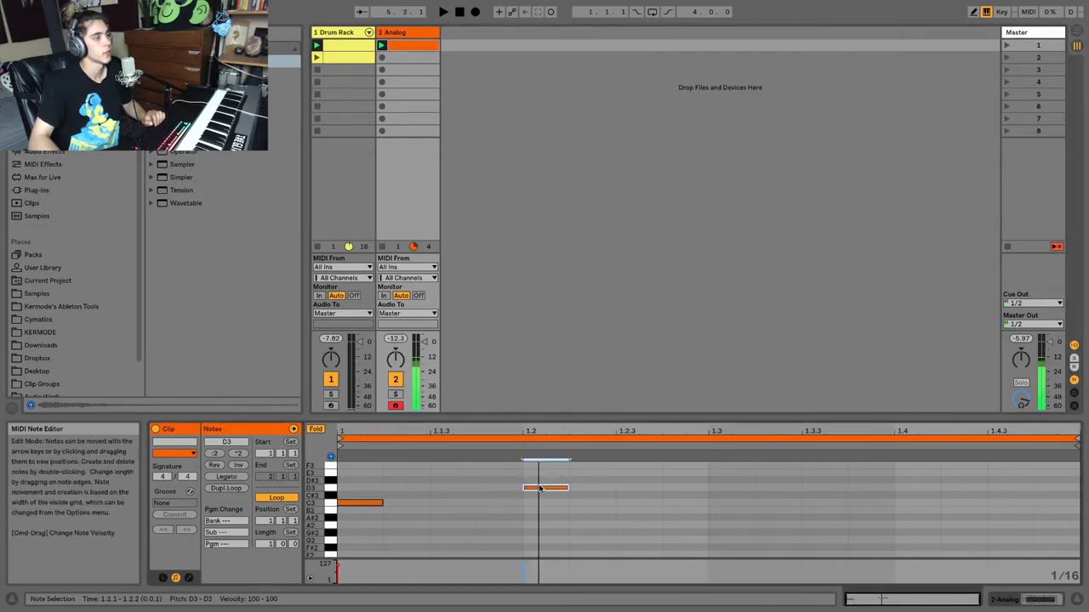
{"action": "double_click", "coordinate": [725, 489]}
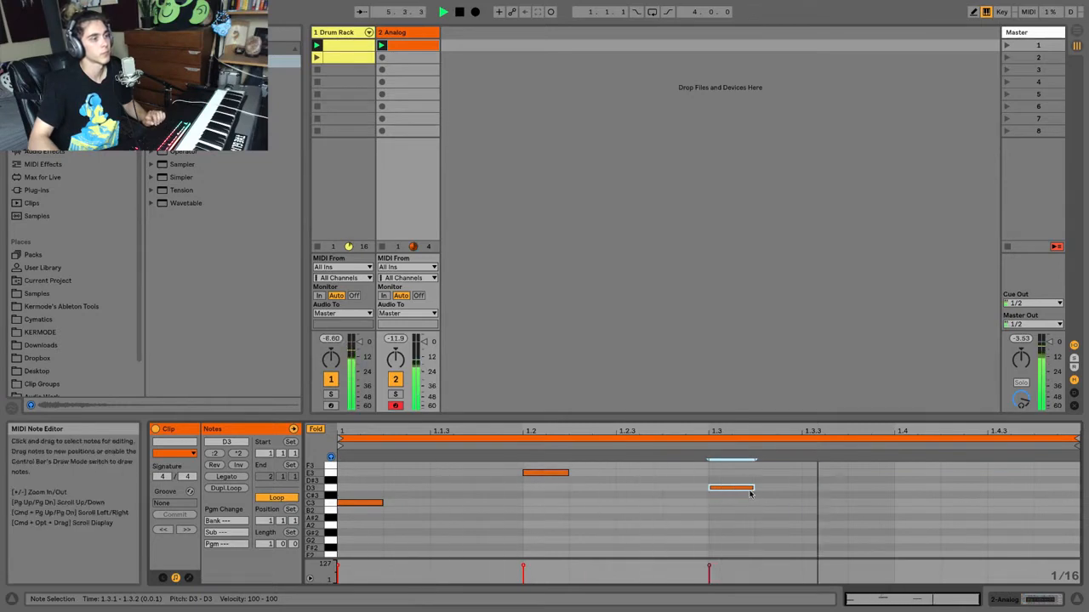
{"action": "left_click_drag", "start_coordinate": [743, 493], "coordinate": [711, 466]}
{"action": "key", "text": "space"}
{"action": "key", "text": "space"}
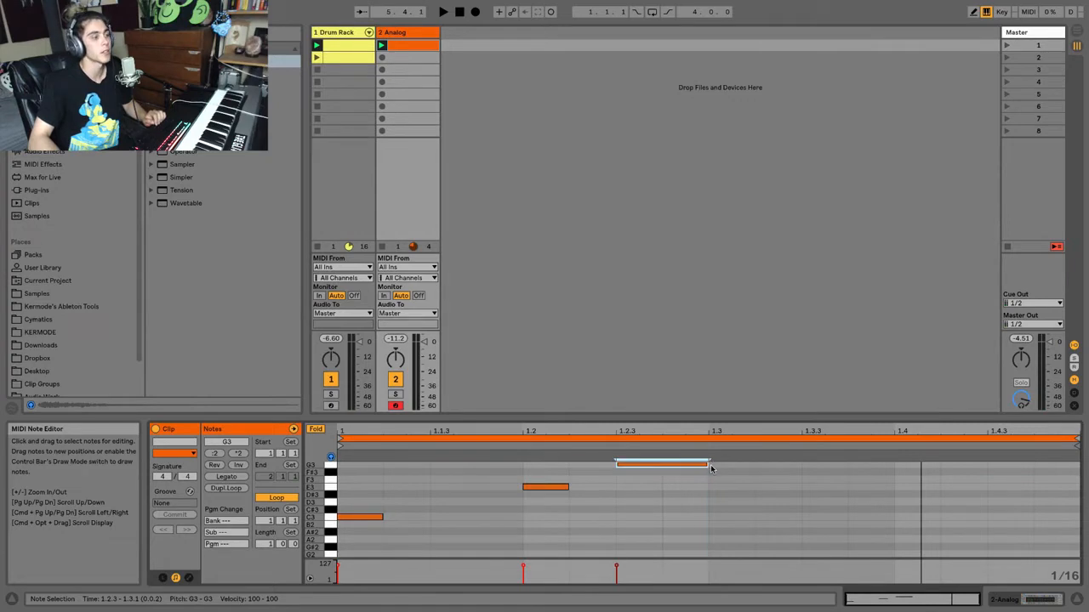
{"action": "key", "text": "space"}
{"action": "key", "text": "space"}
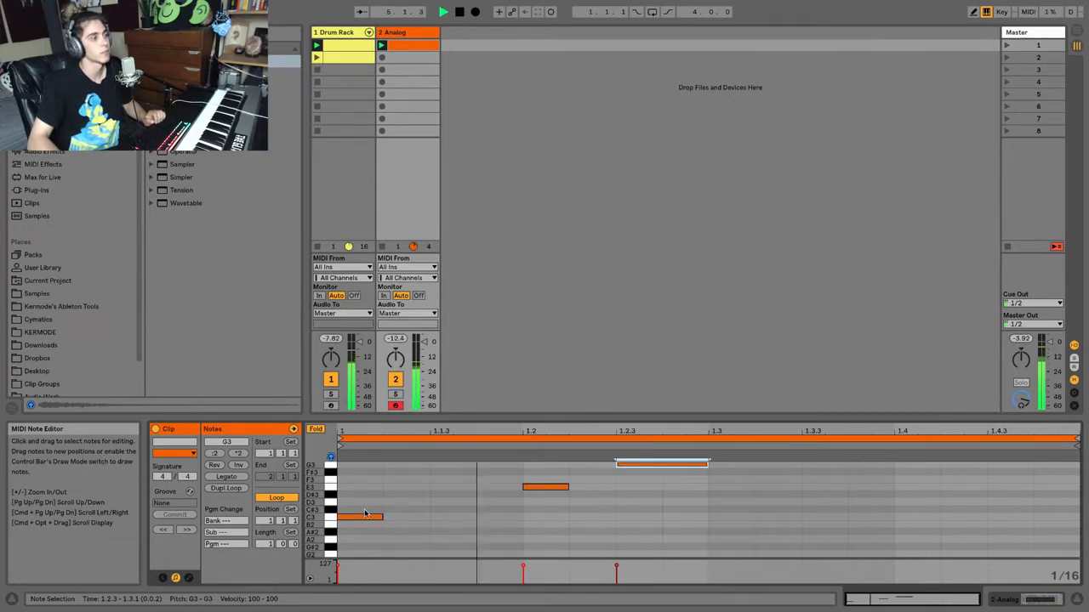
Stack chords in the Analog clip by adding E3 at 1.1, then G3 and C3 at 1.2, auditioning between additions.
{"action": "key", "text": "space"}
{"action": "double_click", "coordinate": [365, 490]}
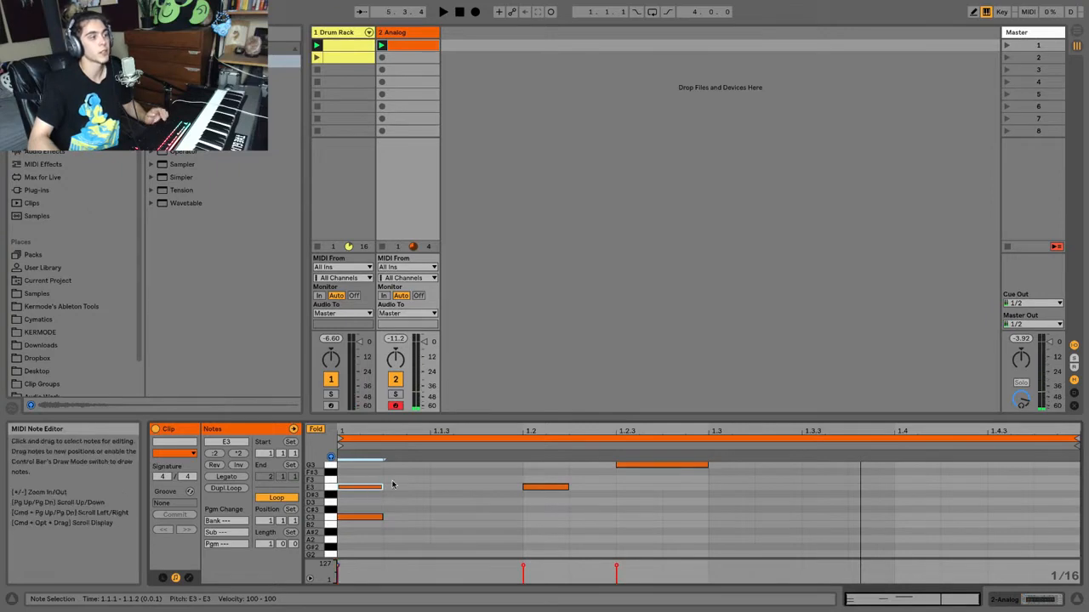
{"action": "key", "text": "space"}
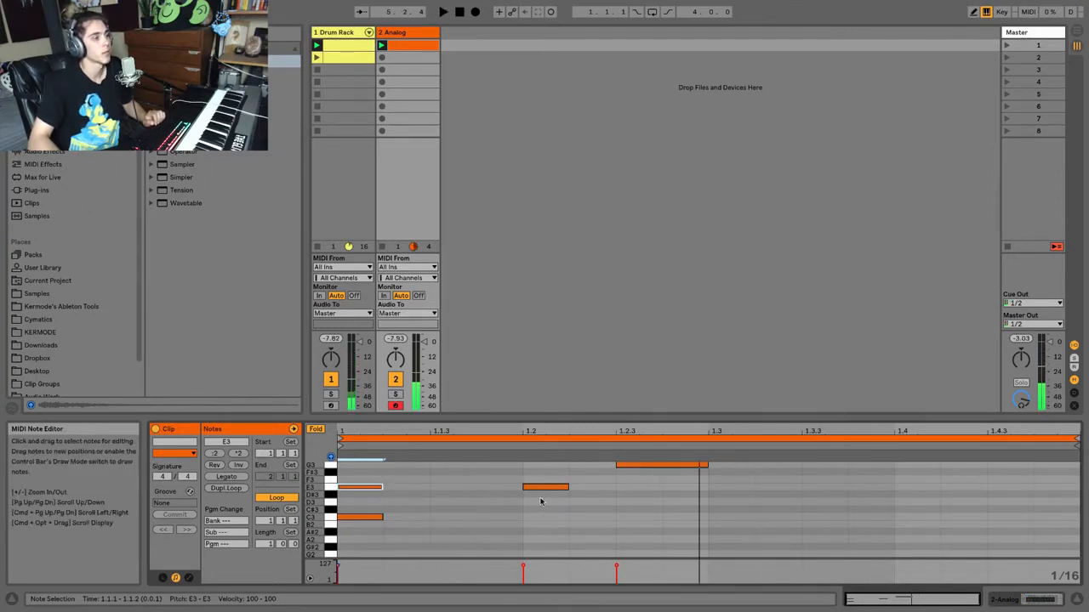
{"action": "double_click", "coordinate": [540, 466]}
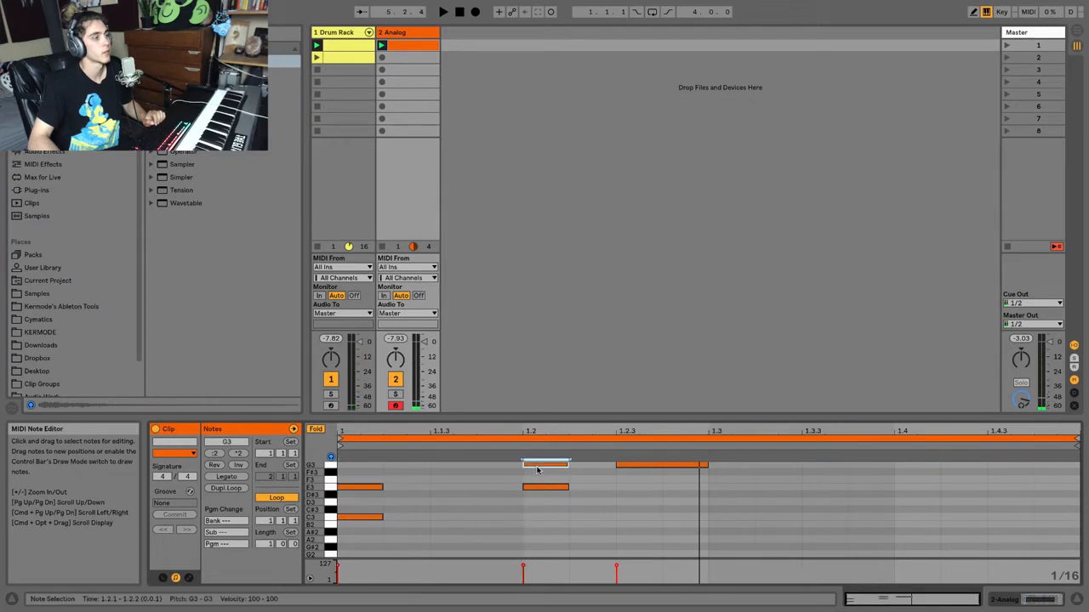
{"action": "double_click", "coordinate": [544, 516]}
Enlarge the MIDI note editor and zoom its key ruler to the range of the used notes.
{"action": "scroll", "coordinate": [590, 522], "scroll_direction": "up", "scroll_amount": 3}
{"action": "left_click_drag", "start_coordinate": [594, 418], "coordinate": [568, 242]}
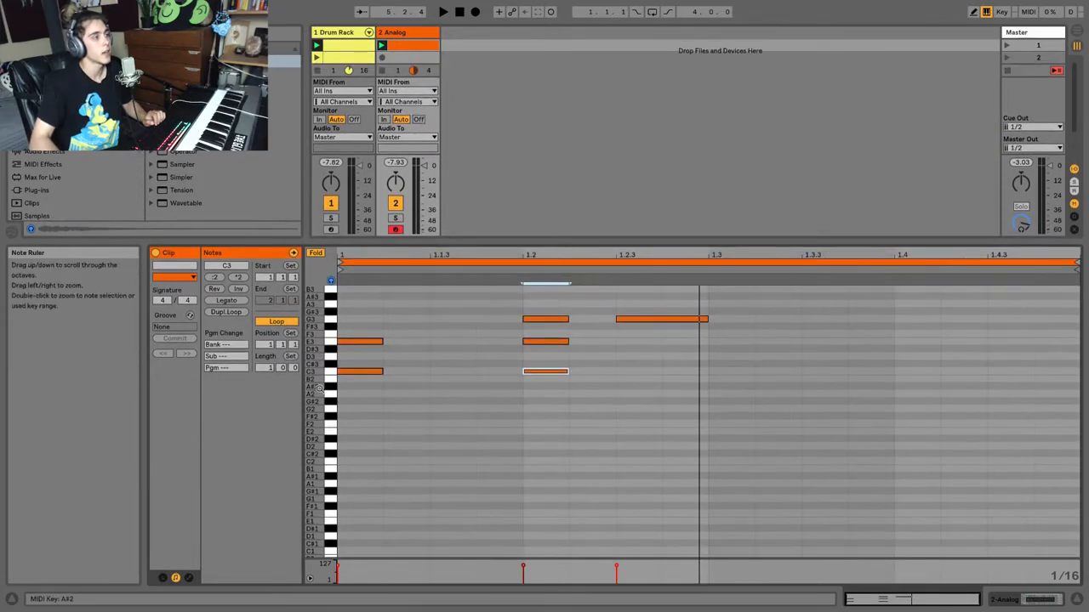
{"action": "mouse_move", "coordinate": [312, 387]}
{"action": "left_mouse_down"}
{"action": "mouse_move", "coordinate": [337, 385]}
{"action": "mouse_move", "coordinate": [318, 405]}
{"action": "mouse_move", "coordinate": [337, 395]}
{"action": "mouse_move", "coordinate": [313, 396]}
{"action": "left_mouse_up"}
{"action": "double_click", "coordinate": [315, 333]}
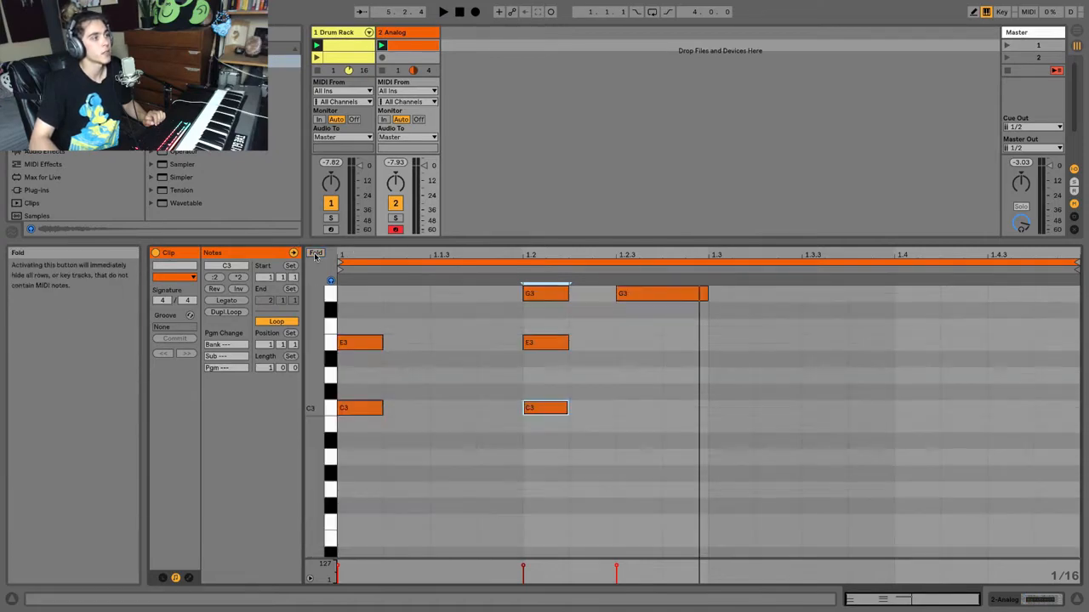
Fold the Analog clip's key rows to those containing notes and unfold them again to compare both views.
{"action": "left_click", "coordinate": [315, 254]}
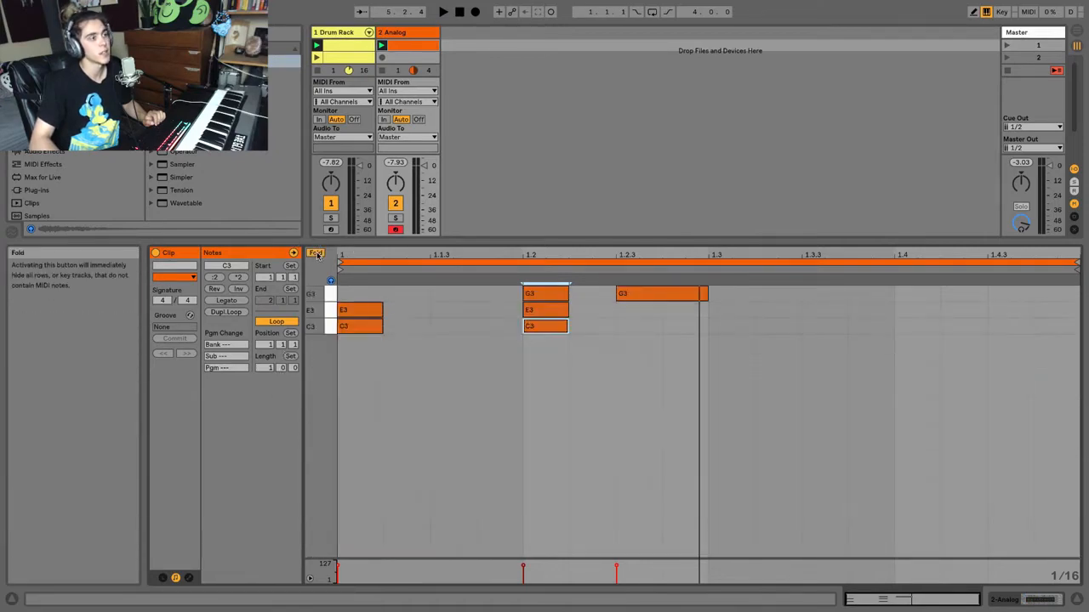
{"action": "left_click", "coordinate": [316, 254]}
{"action": "left_click", "coordinate": [316, 253]}
{"action": "left_click", "coordinate": [316, 253]}
{"action": "left_click", "coordinate": [316, 253]}
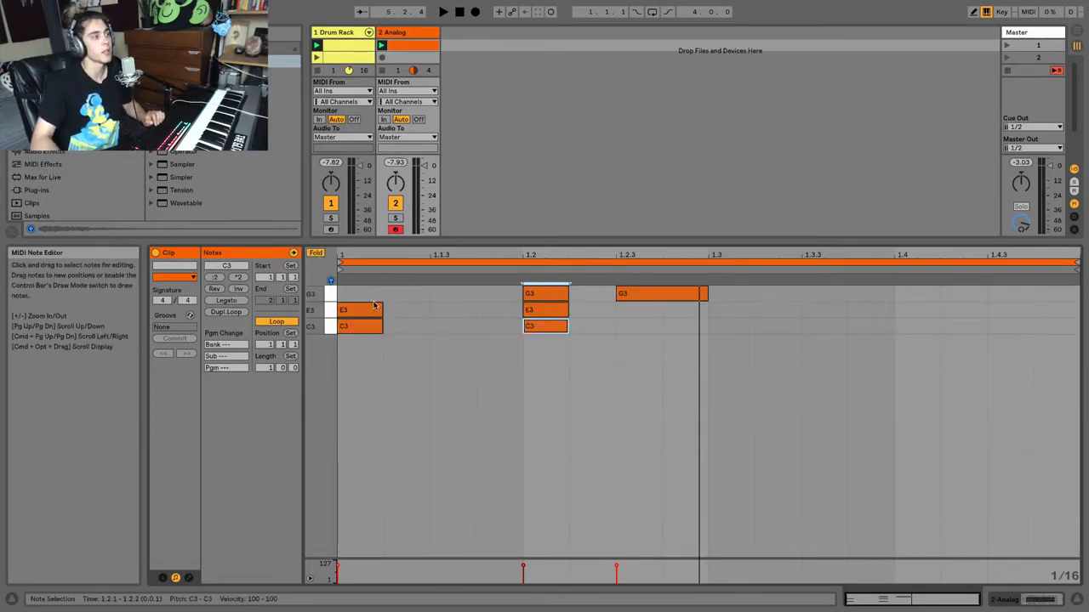
{"action": "left_click", "coordinate": [315, 253]}
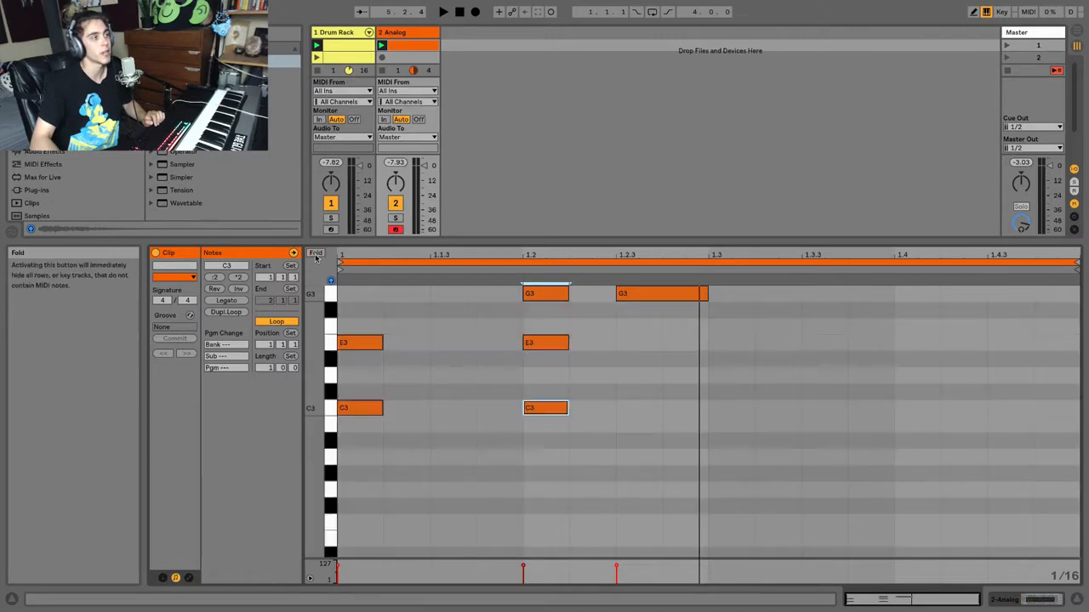
Audition the snare and kick rows in the first Drum Rack clip, then return to the unfolded Analog clip.
{"action": "left_click", "coordinate": [338, 36]}
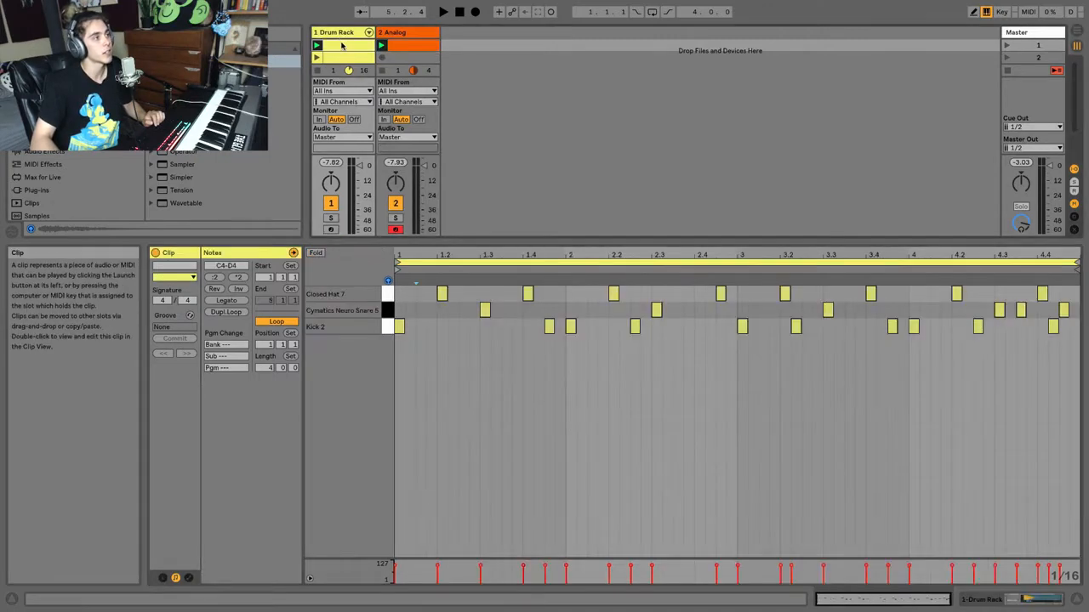
{"action": "left_click", "coordinate": [389, 312]}
{"action": "left_click", "coordinate": [388, 328]}
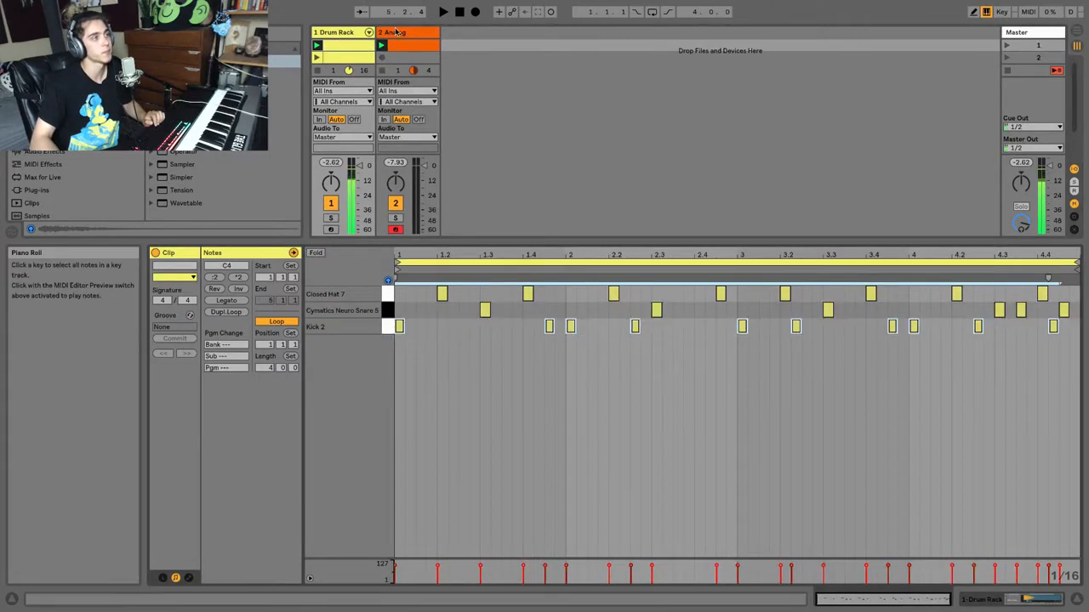
{"action": "left_click", "coordinate": [402, 34]}
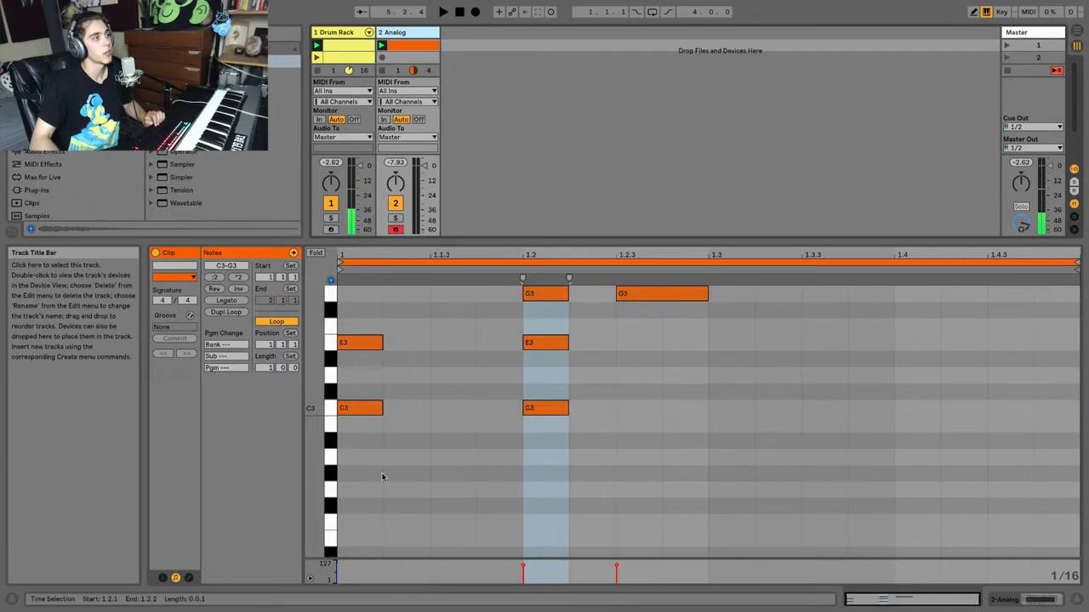
{"action": "left_click", "coordinate": [315, 253]}
{"action": "left_click", "coordinate": [315, 253]}
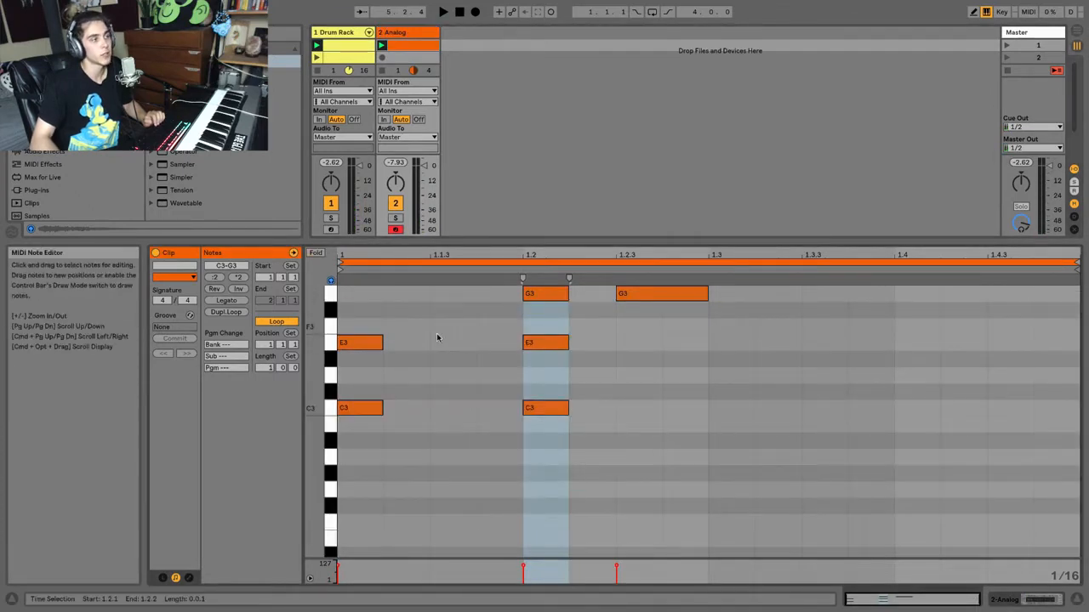
Play the clips briefly, stop, and delete the long G3 note at 1.2.3 from the Analog clip.
{"action": "scroll", "coordinate": [484, 353], "scroll_direction": "up", "scroll_amount": 1}
{"action": "left_click_drag", "start_coordinate": [313, 366], "coordinate": [262, 371]}
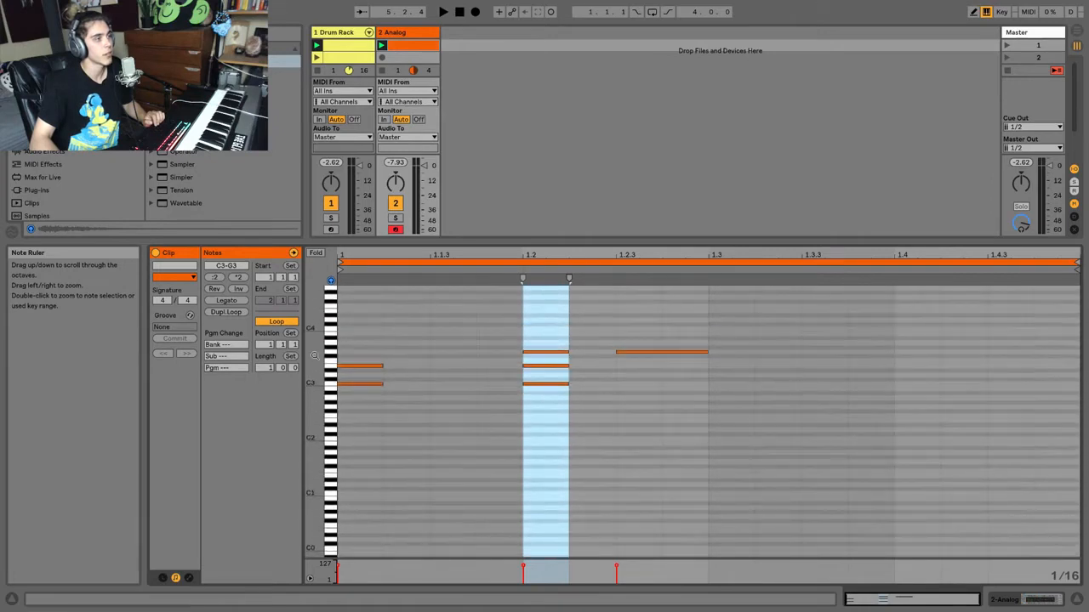
{"action": "left_click", "coordinate": [626, 337]}
{"action": "mouse_move", "coordinate": [568, 254]}
{"action": "left_mouse_down"}
{"action": "mouse_move", "coordinate": [568, 327]}
{"action": "mouse_move", "coordinate": [568, 255]}
{"action": "left_mouse_up"}
{"action": "mouse_move", "coordinate": [567, 254]}
{"action": "left_mouse_down"}
{"action": "mouse_move", "coordinate": [571, 306]}
{"action": "mouse_move", "coordinate": [571, 250]}
{"action": "left_mouse_up"}
{"action": "key", "text": "space"}
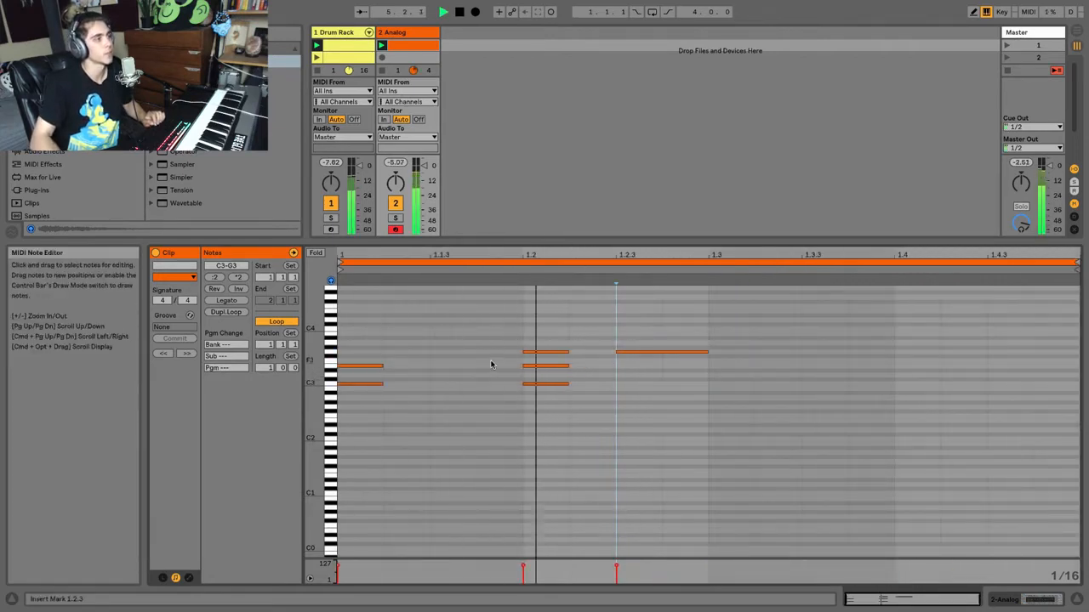
{"action": "key", "text": "space"}
{"action": "left_click", "coordinate": [645, 353]}
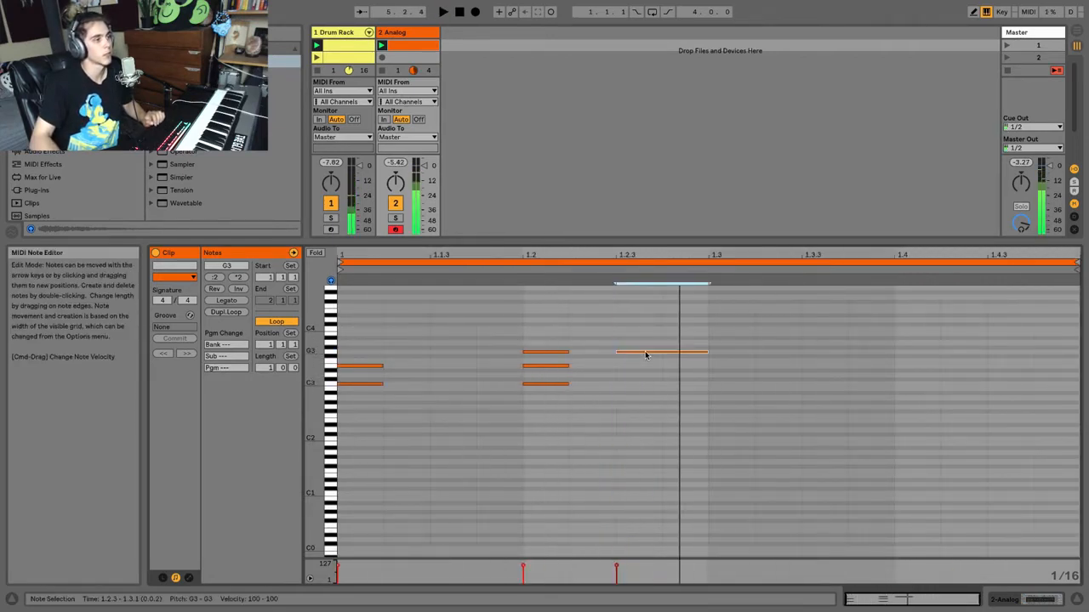
{"action": "key", "text": "Delete"}
During playback, add a G2 note at 1.1, an E4 note at 1.3.3 and a B3 note at 1.3.
{"action": "key", "text": "space"}
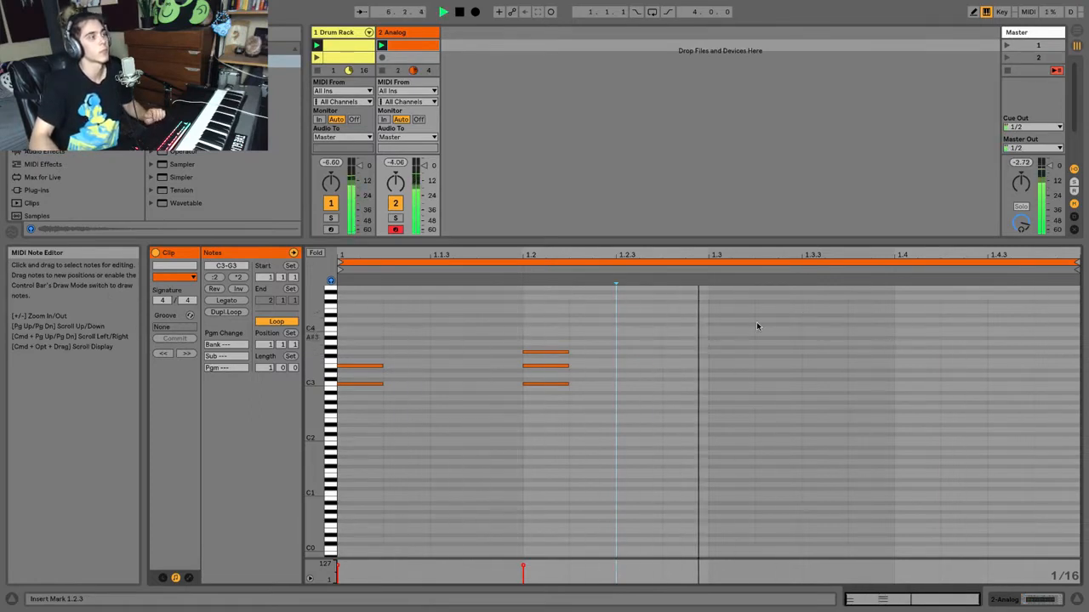
{"action": "left_click", "coordinate": [361, 409]}
{"action": "double_click", "coordinate": [361, 408]}
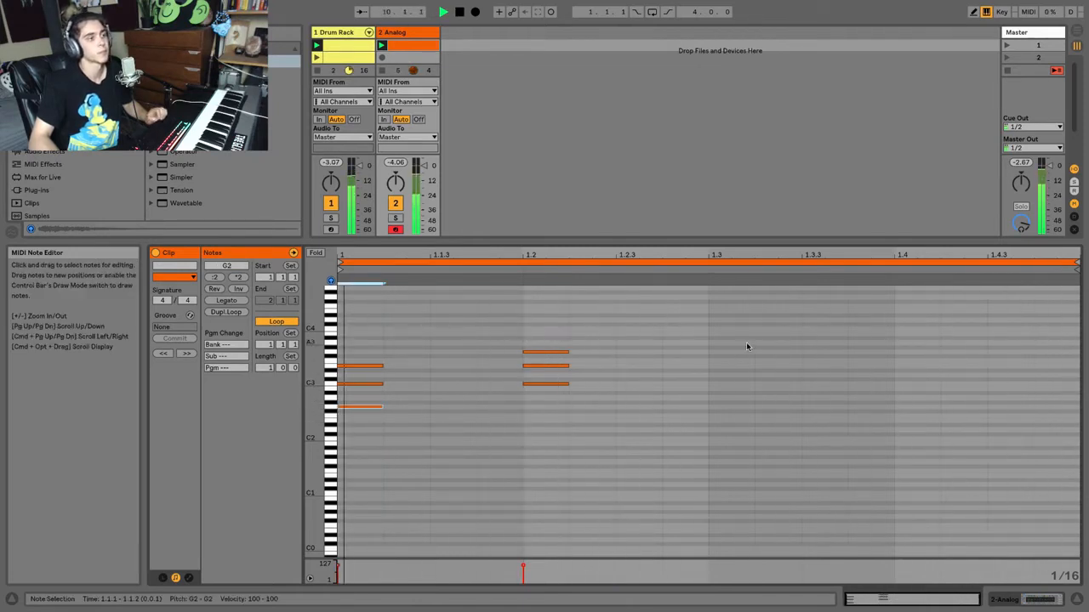
{"action": "double_click", "coordinate": [824, 311]}
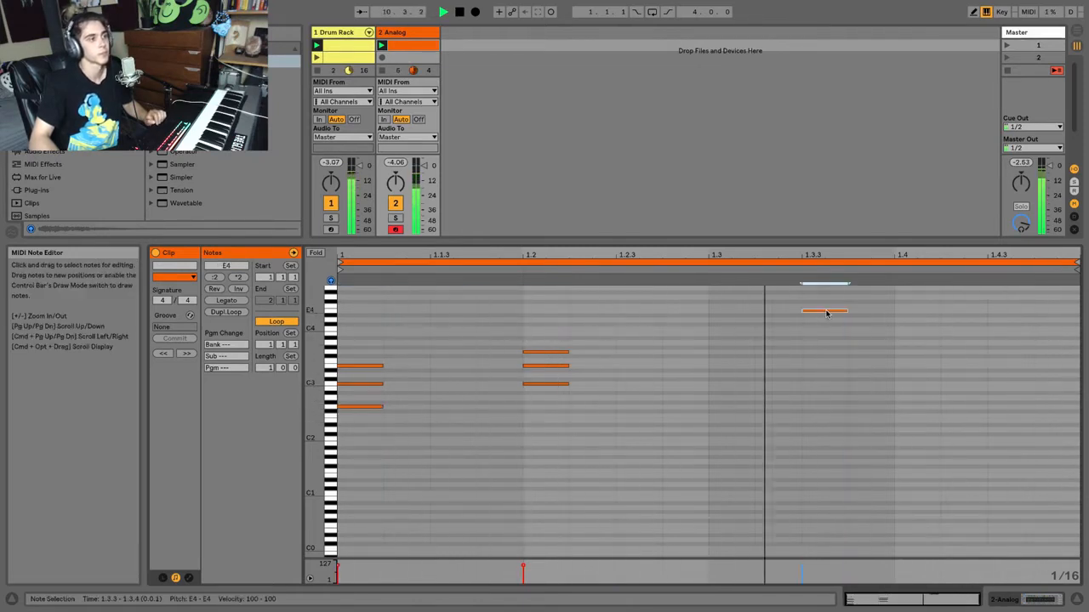
{"action": "left_click", "coordinate": [722, 336]}
{"action": "double_click", "coordinate": [722, 334]}
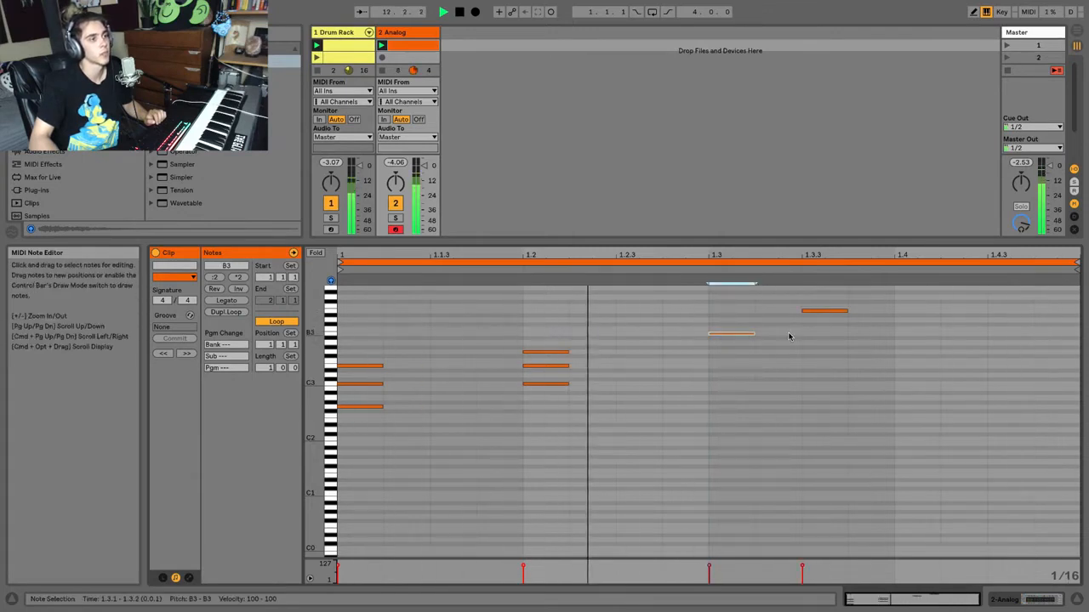
Add B3 at 1.4.2, D4 at 1.4 and A3 from 1.4.3 to the clip's end, then stop playback.
{"action": "double_click", "coordinate": [984, 337]}
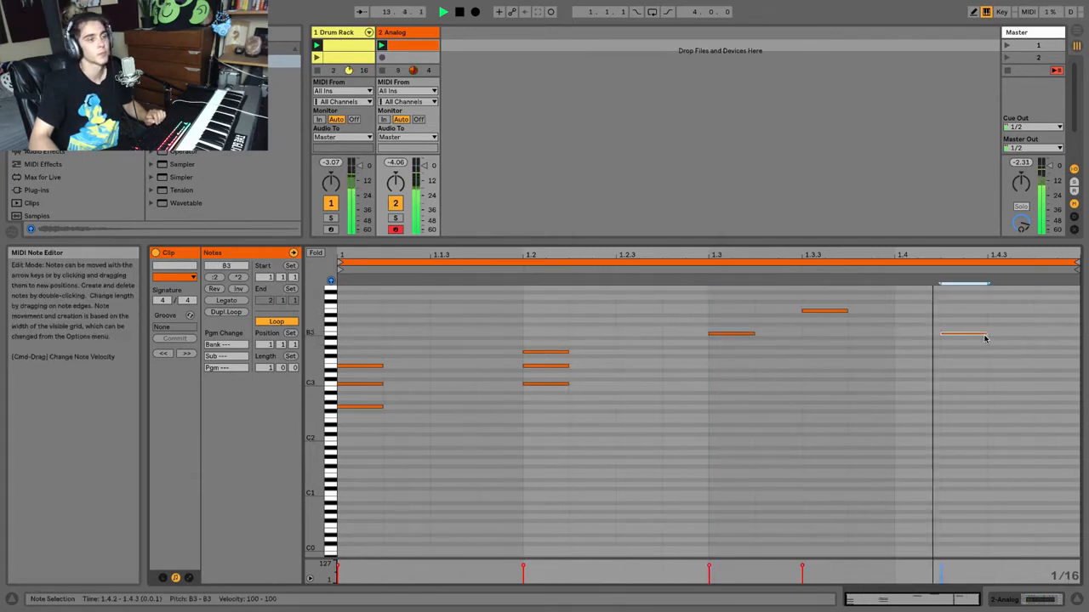
{"action": "double_click", "coordinate": [911, 321]}
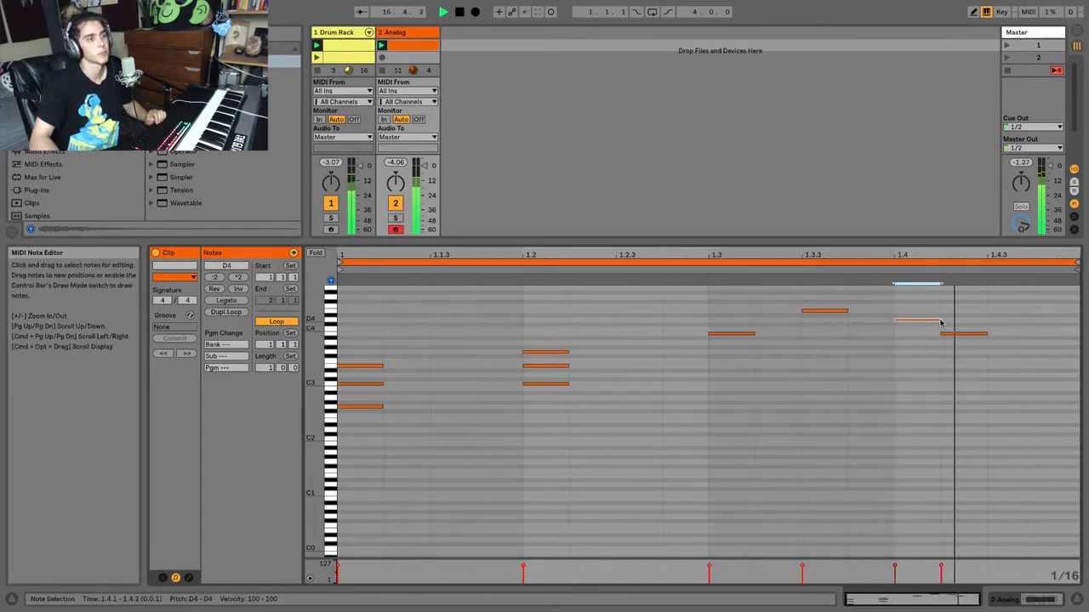
{"action": "double_click", "coordinate": [1025, 343]}
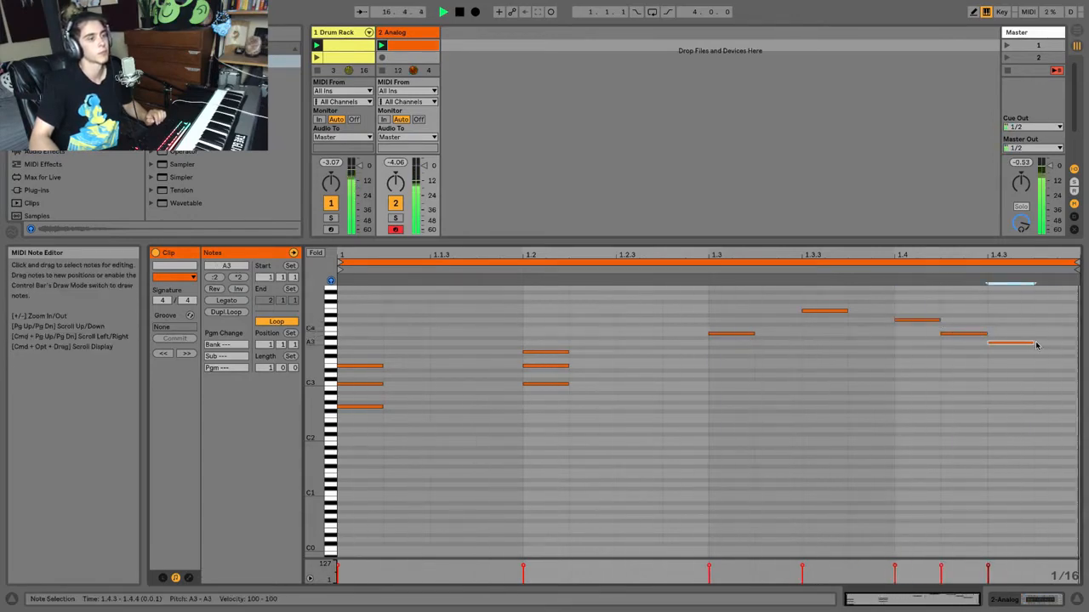
{"action": "left_click_drag", "start_coordinate": [1033, 342], "coordinate": [1076, 347]}
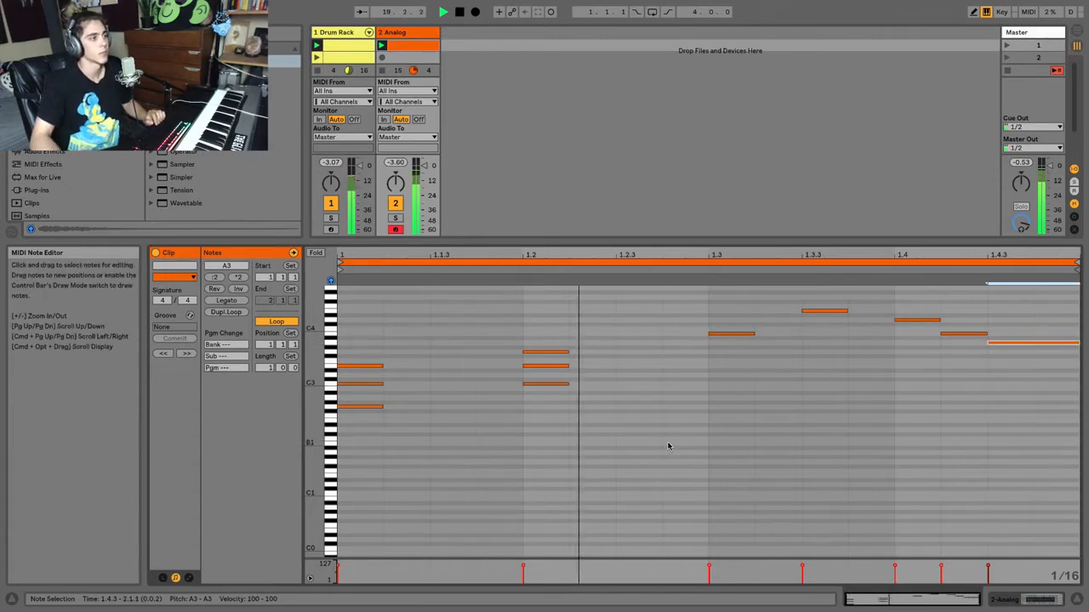
{"action": "key", "text": "space"}
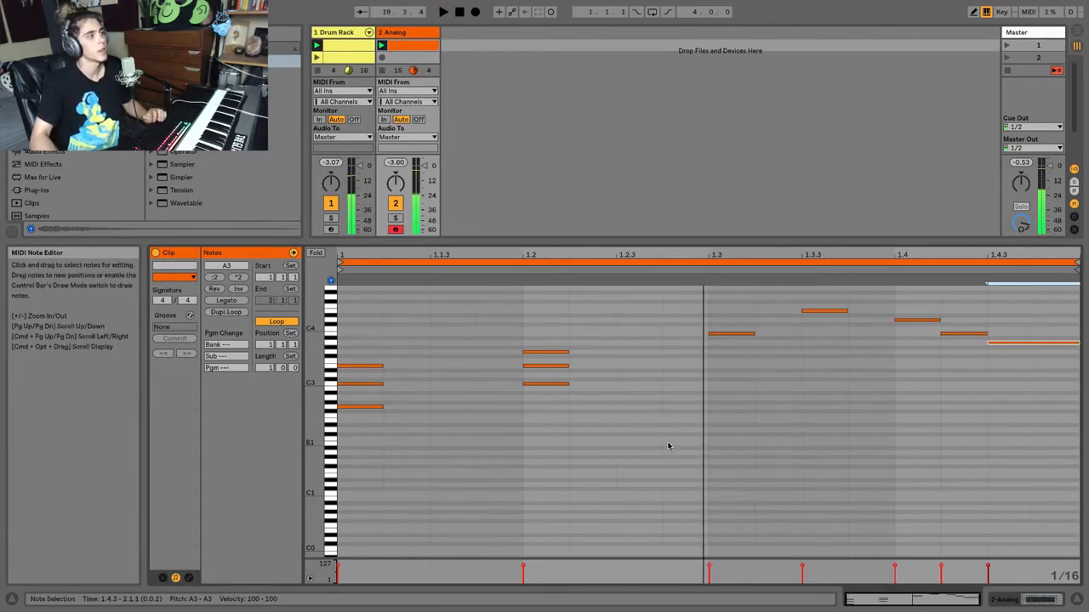
Add a sixteenth-long B2 note at 1.2.3 in the Analog clip.
{"action": "left_click", "coordinate": [689, 370]}
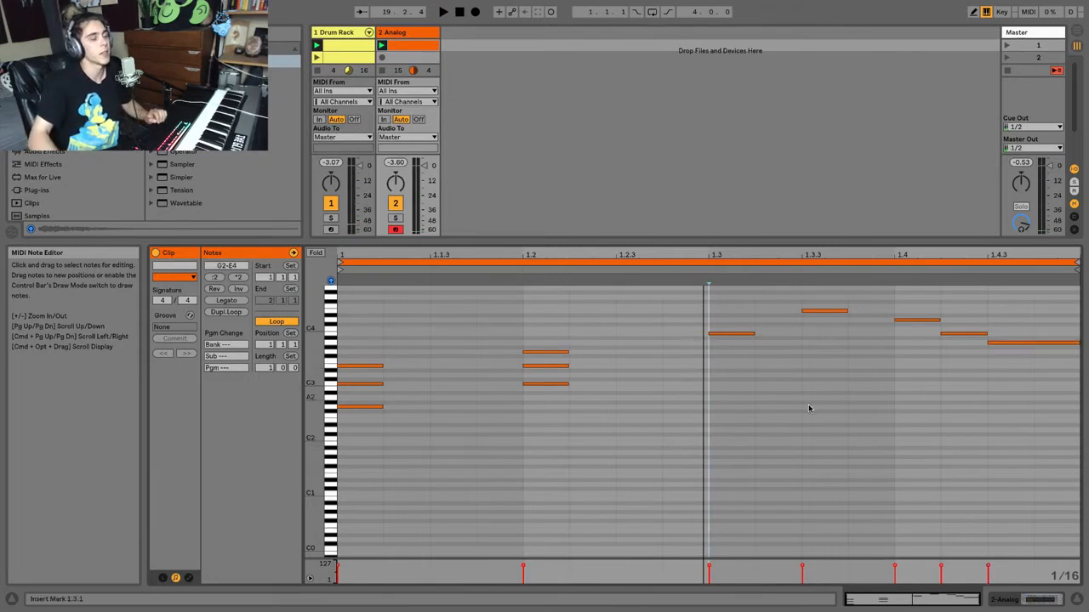
{"action": "double_click", "coordinate": [633, 390]}
{"action": "mouse_move", "coordinate": [662, 389]}
{"action": "left_mouse_down"}
{"action": "mouse_move", "coordinate": [683, 392]}
{"action": "mouse_move", "coordinate": [647, 393]}
{"action": "left_mouse_up"}
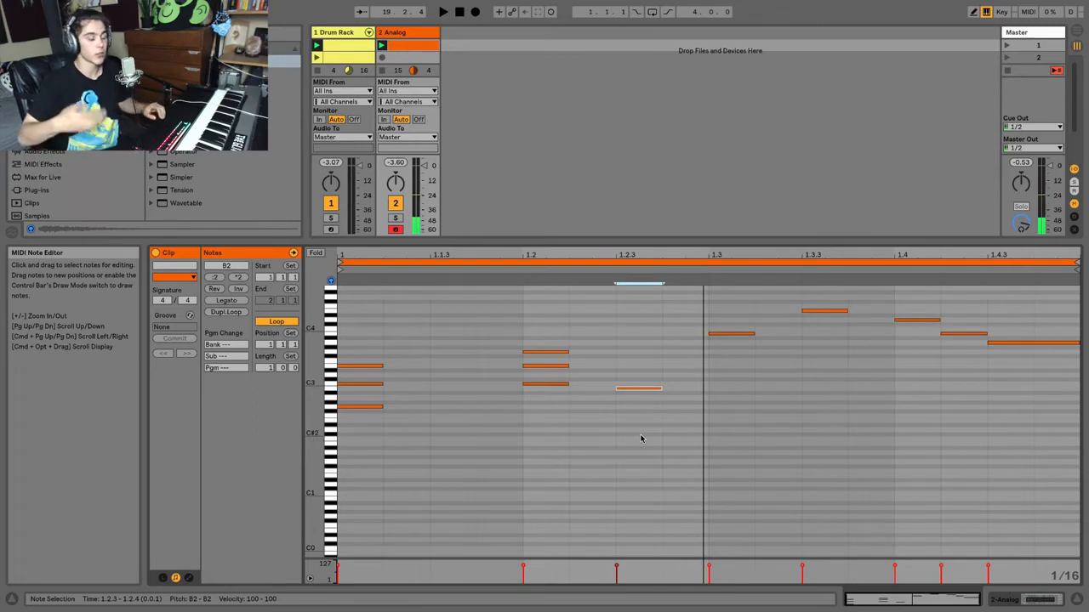
Undo the trial deletion of the B2 note at 1.2.3 and duplicate it directly after itself at 1.2.4.
{"action": "key", "text": "Delete"}
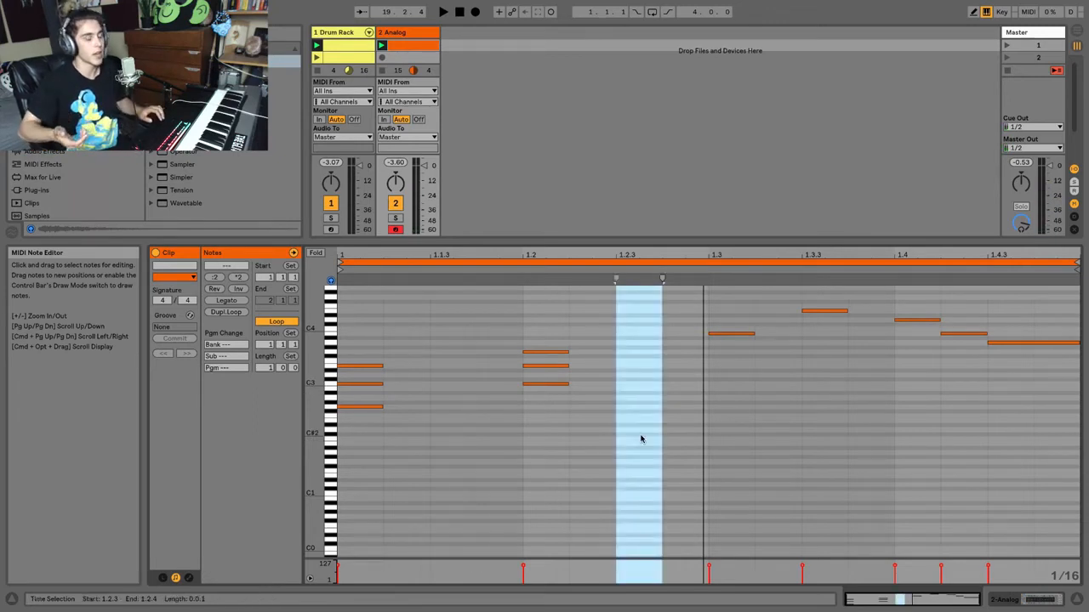
{"action": "key", "text": "super+z"}
{"action": "key", "text": "super+d"}
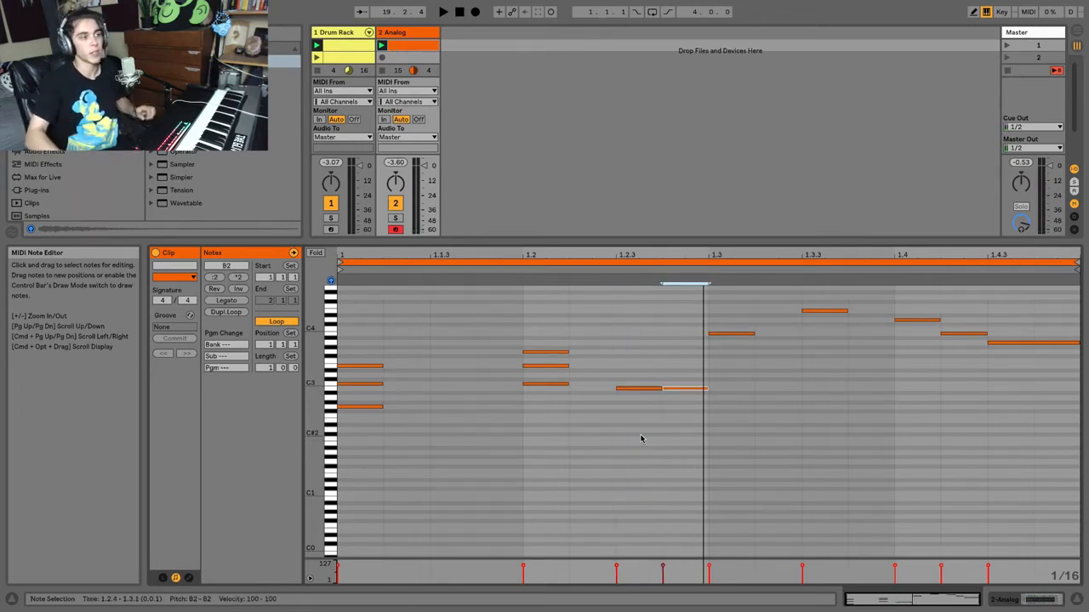
Raise the first of the two B2 notes, at 1.2.3, to D3, try changing its length, and delete it.
{"action": "left_click", "coordinate": [640, 390]}
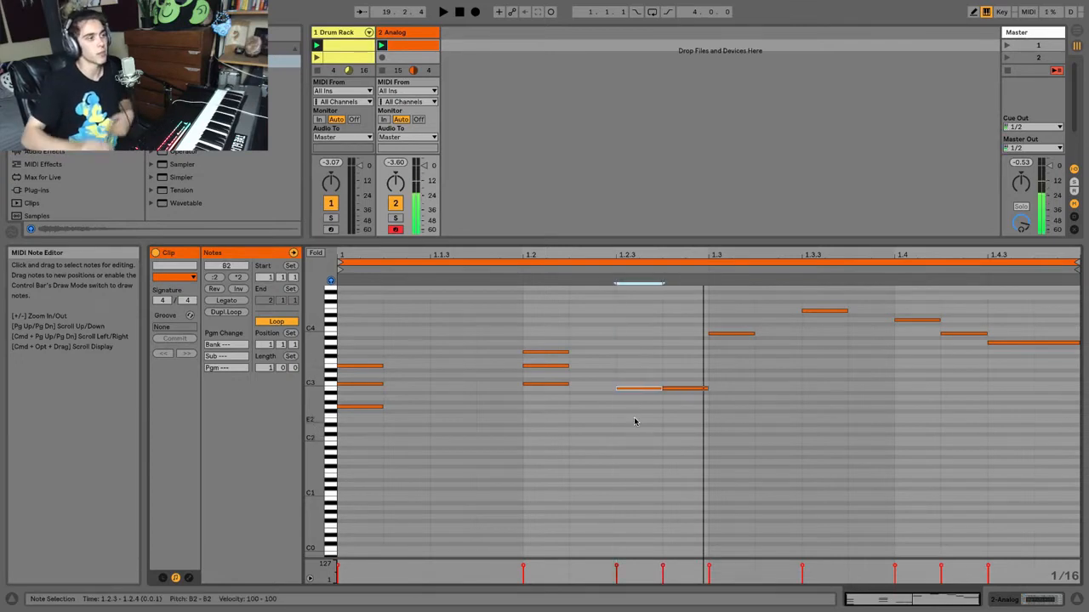
{"action": "key", "text": "Up"}
{"action": "key", "text": "Up"}
{"action": "key", "text": "Up"}
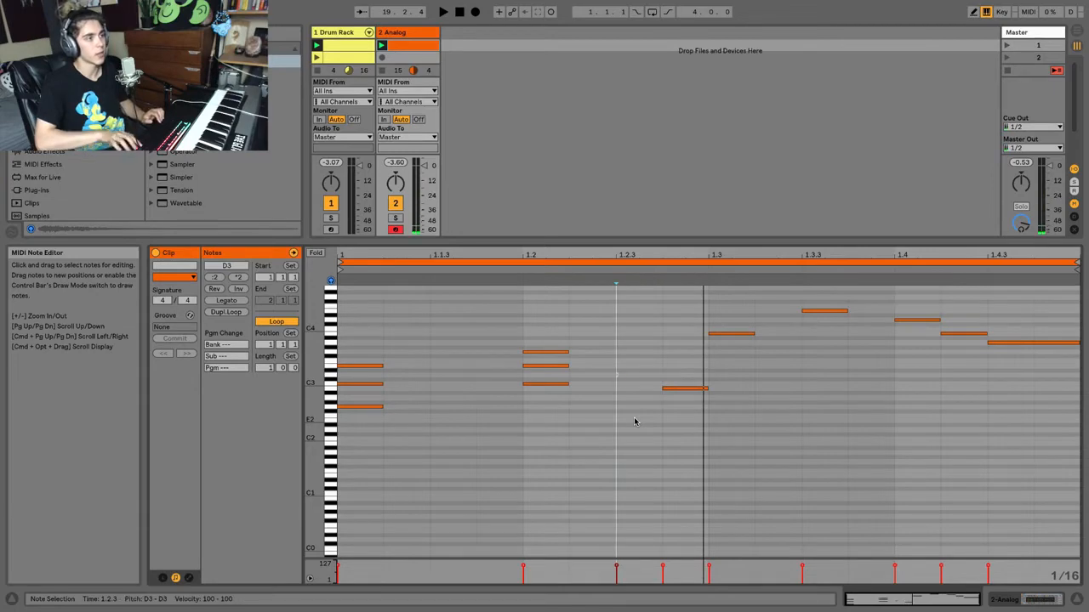
{"action": "key", "text": "shift+Right"}
{"action": "key", "text": "shift+Left"}
{"action": "key", "text": "shift+Left"}
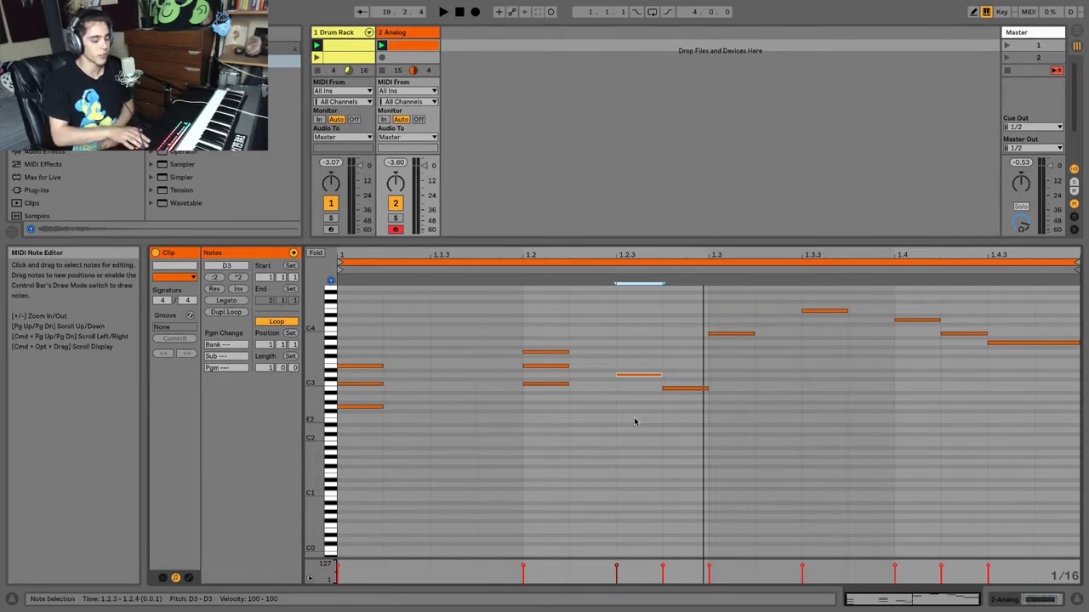
{"action": "key", "text": "Delete"}
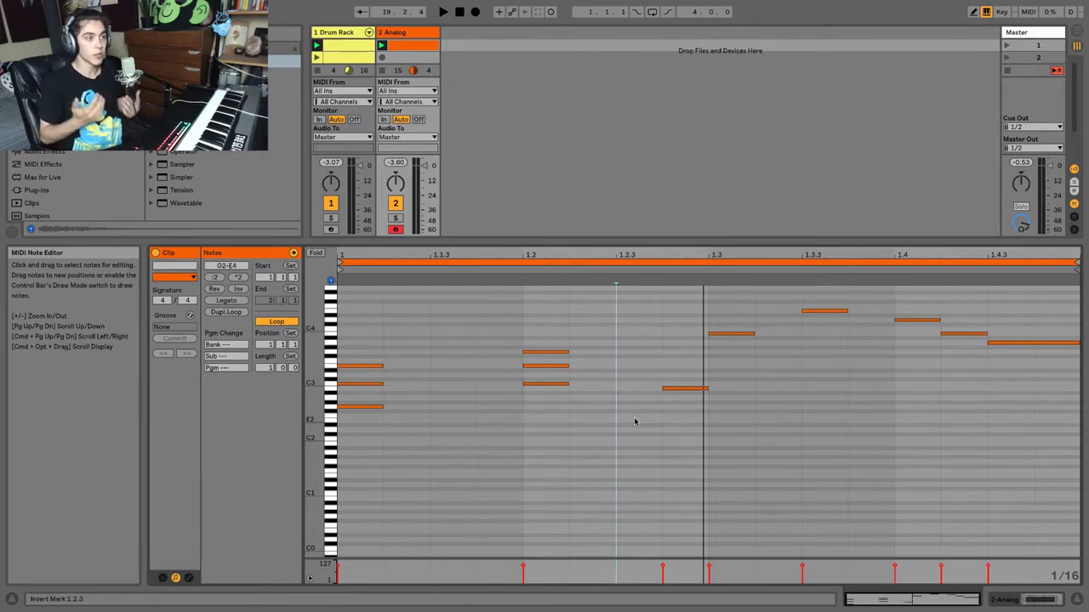
Play both clips briefly, open the first Drum Rack clip, and solo the Drum Rack track.
{"action": "key", "text": "space"}
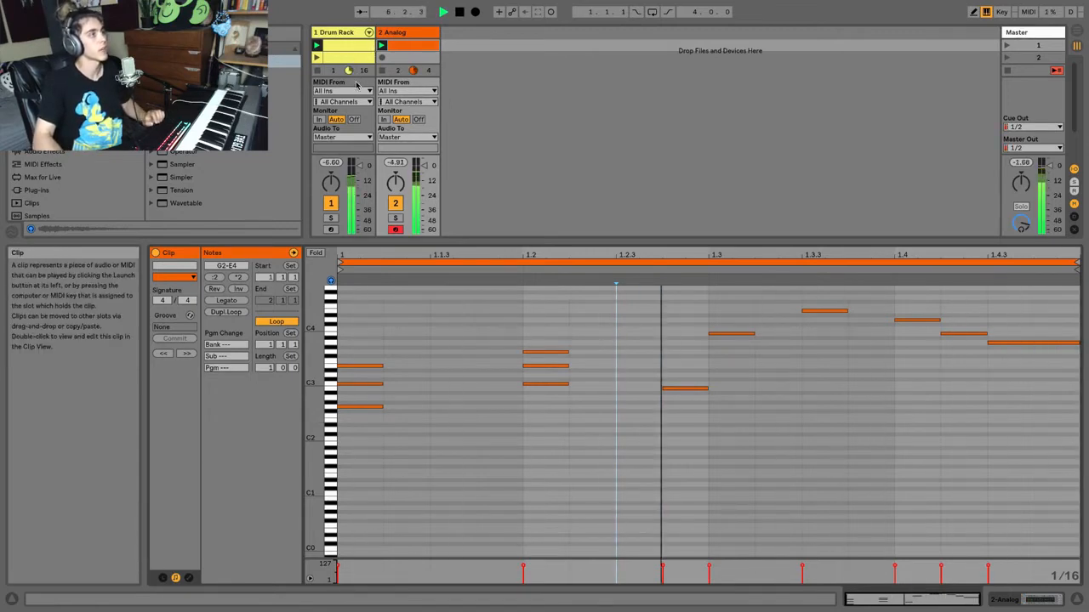
{"action": "left_click", "coordinate": [343, 49]}
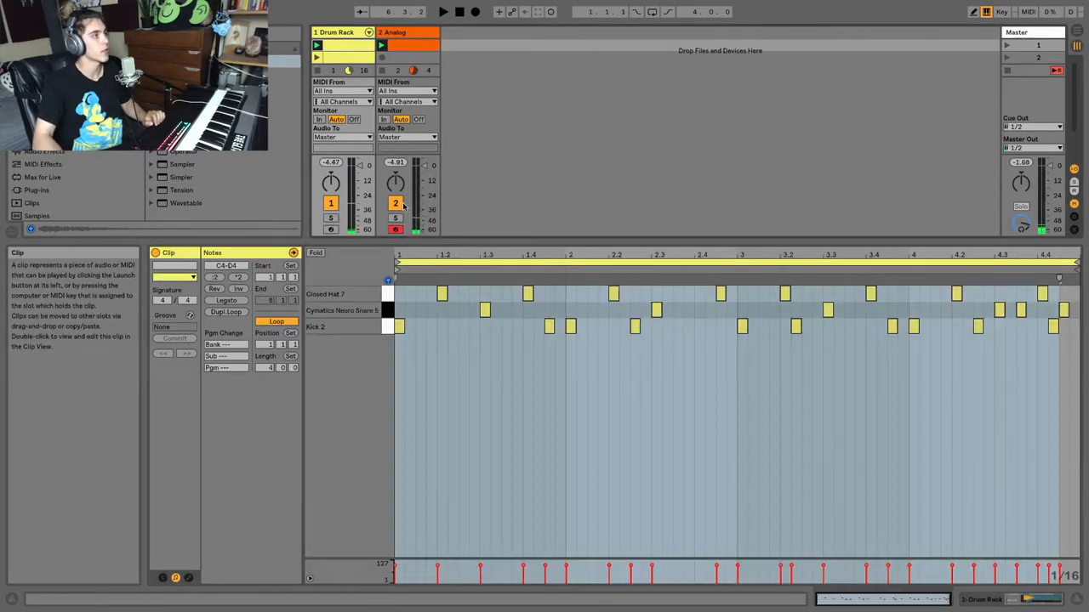
{"action": "left_click", "coordinate": [331, 219]}
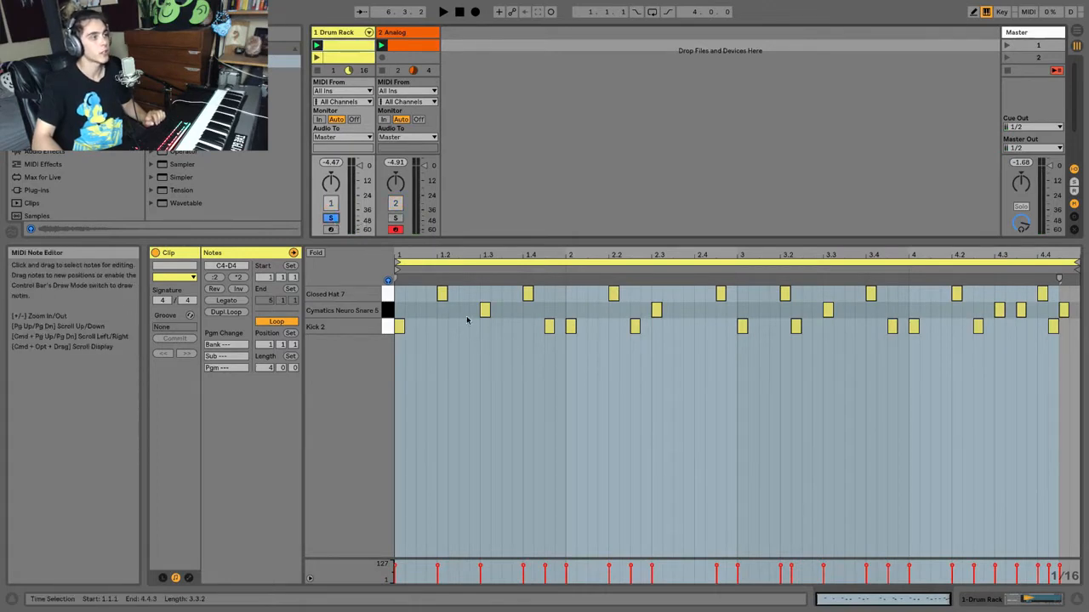
{"action": "key", "text": "space"}
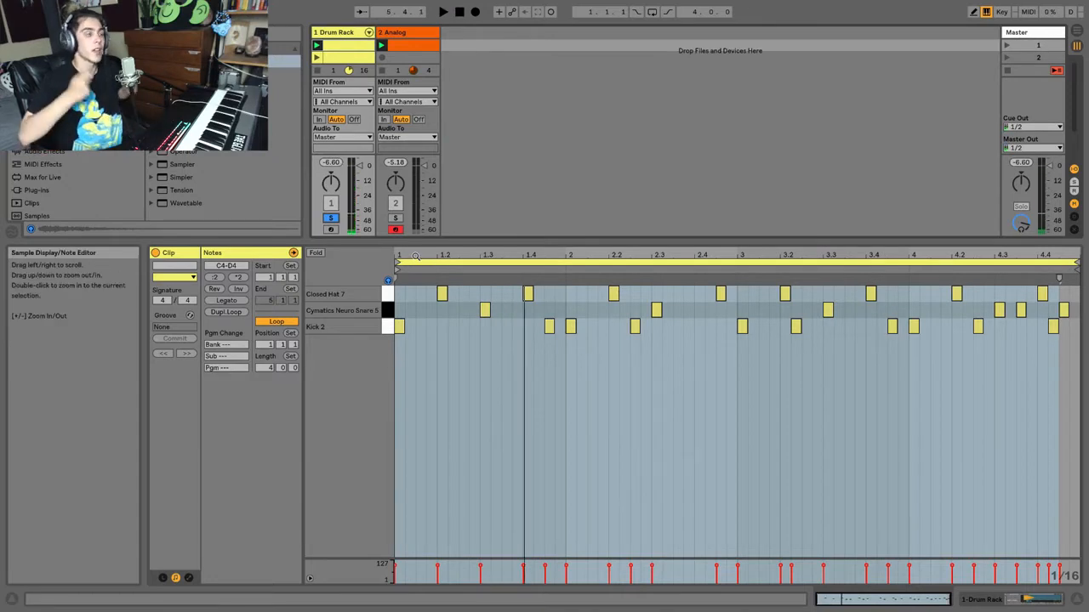
Step the drum clip's grid through several resolutions, including 1/64, 1/16 and 1/8T, and turn the grid off.
{"action": "mouse_move", "coordinate": [414, 255]}
{"action": "left_mouse_down"}
{"action": "mouse_move", "coordinate": [418, 274]}
{"action": "mouse_move", "coordinate": [433, 256]}
{"action": "left_mouse_up"}
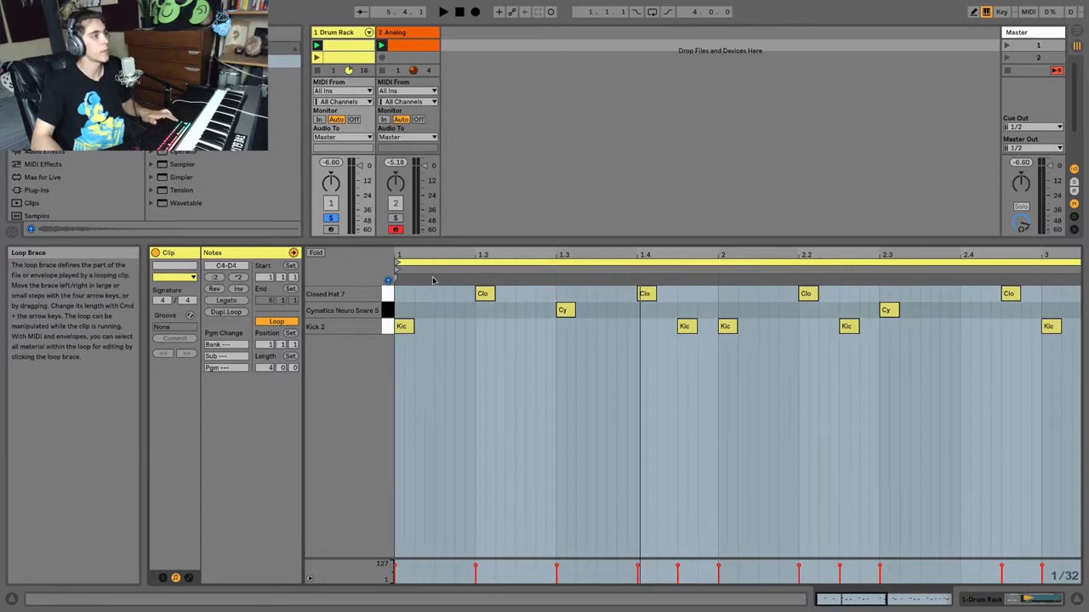
{"action": "key", "text": "super+2"}
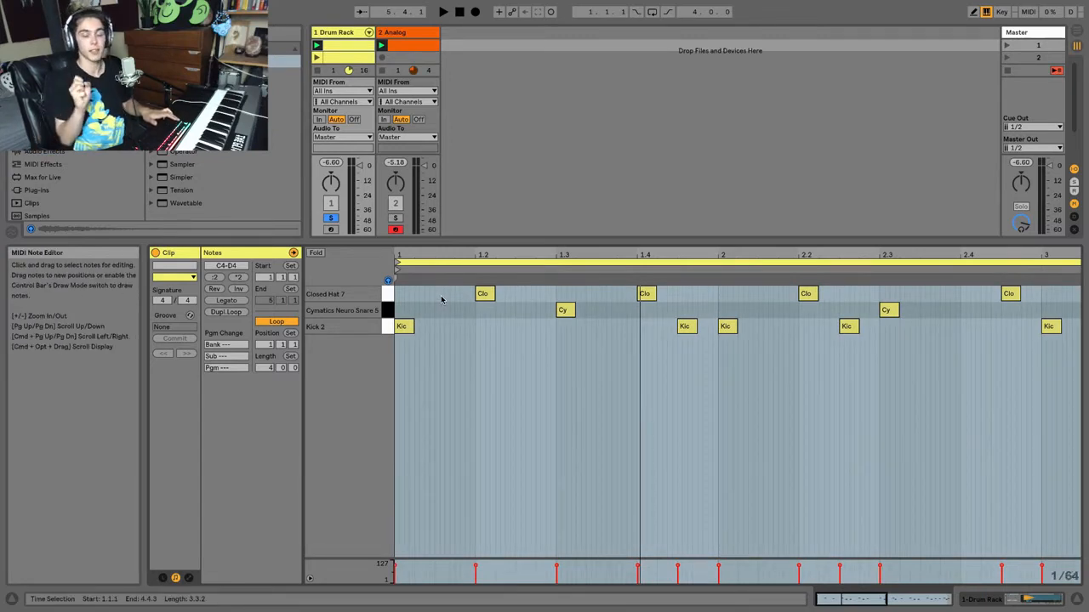
{"action": "key", "text": "super+2"}
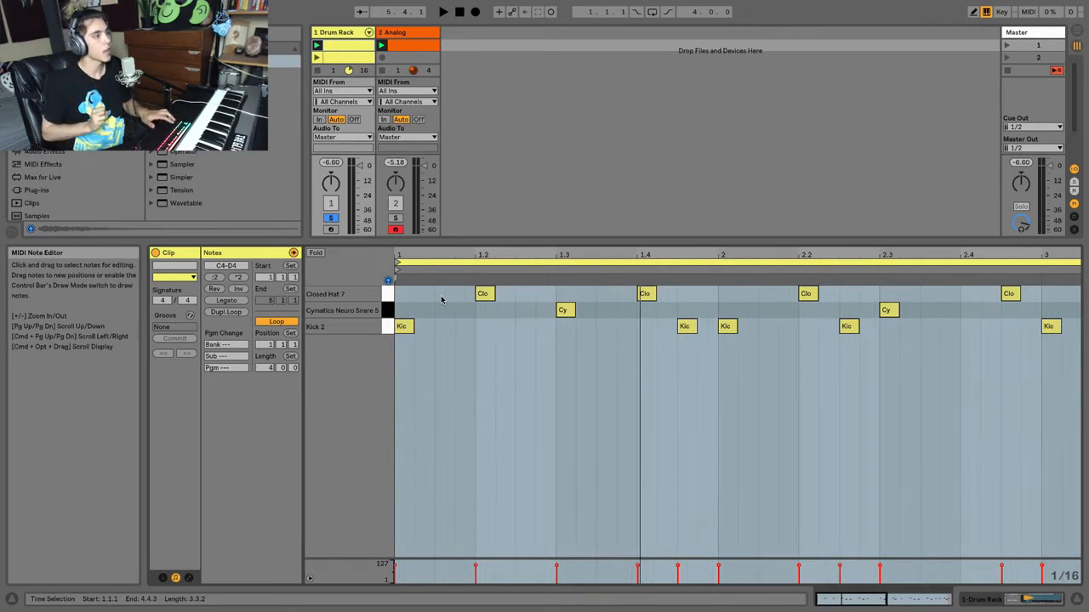
{"action": "key", "text": "super+3"}
{"action": "key", "text": "super+2"}
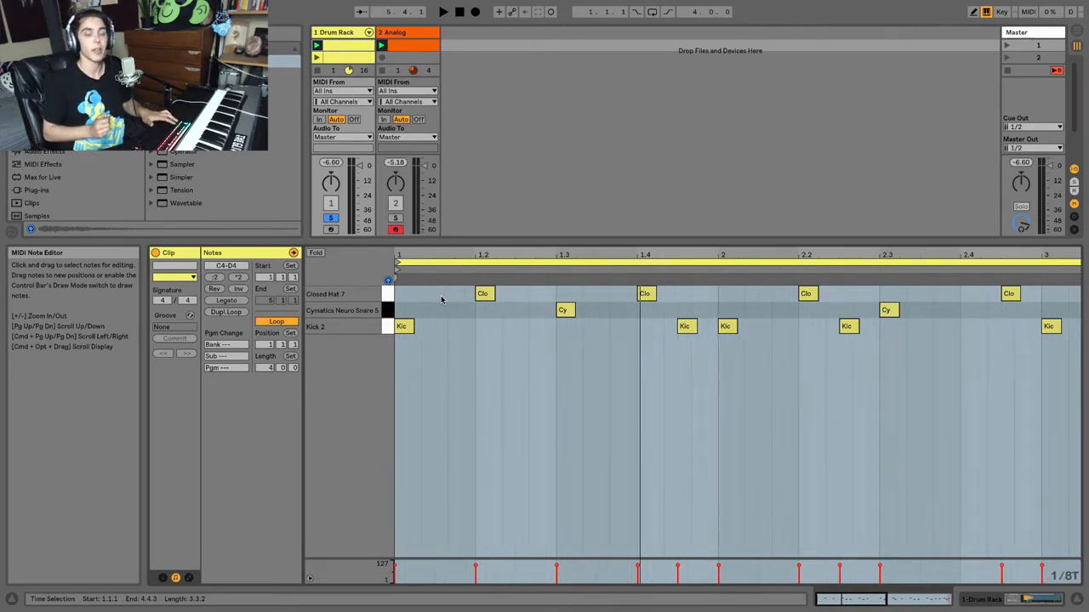
{"action": "key", "text": "super+2"}
{"action": "key", "text": "super+1"}
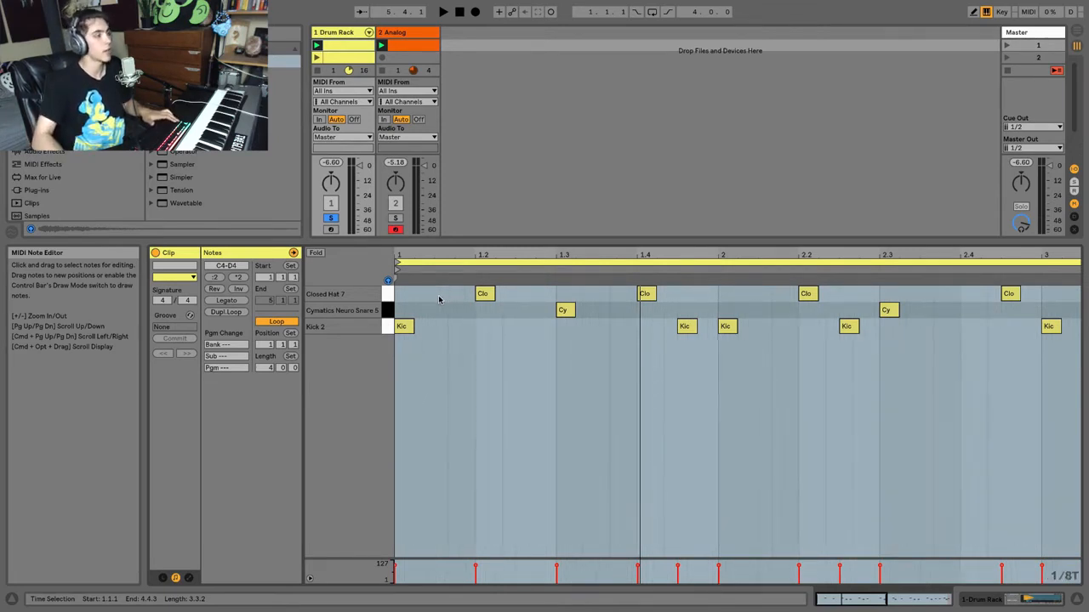
{"action": "key", "text": "super+1"}
{"action": "key", "text": "super+4"}
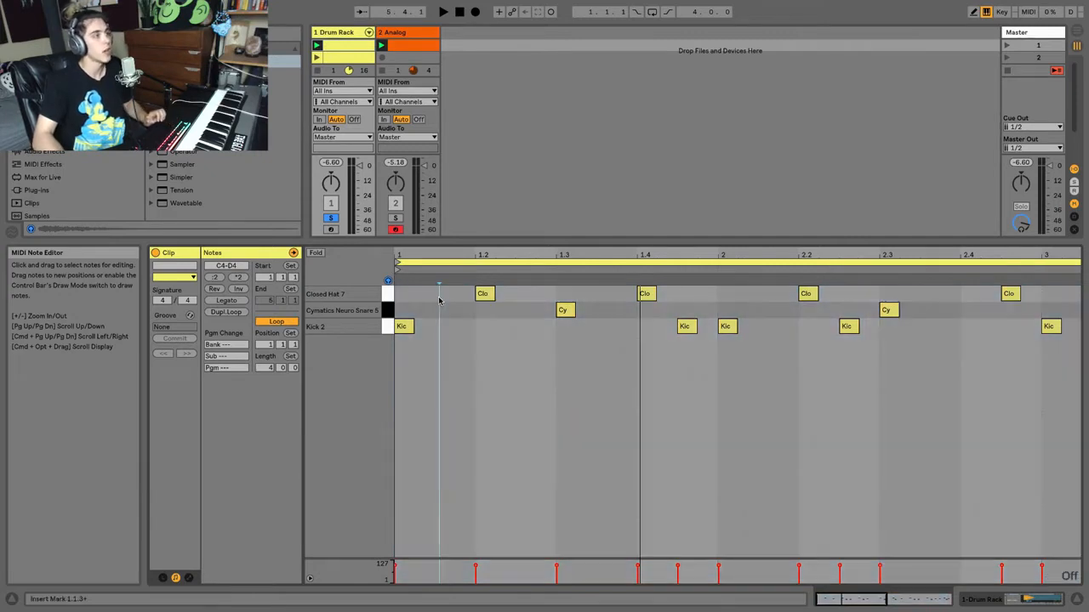
With the grid at 1/32T, build a fast four-note Closed Hat 7 roll from shortly after 1.1.3 up to 1.2.
{"action": "double_click", "coordinate": [448, 294]}
{"action": "mouse_move", "coordinate": [450, 295]}
{"action": "left_mouse_down"}
{"action": "mouse_move", "coordinate": [417, 296]}
{"action": "mouse_move", "coordinate": [439, 297]}
{"action": "left_mouse_up"}
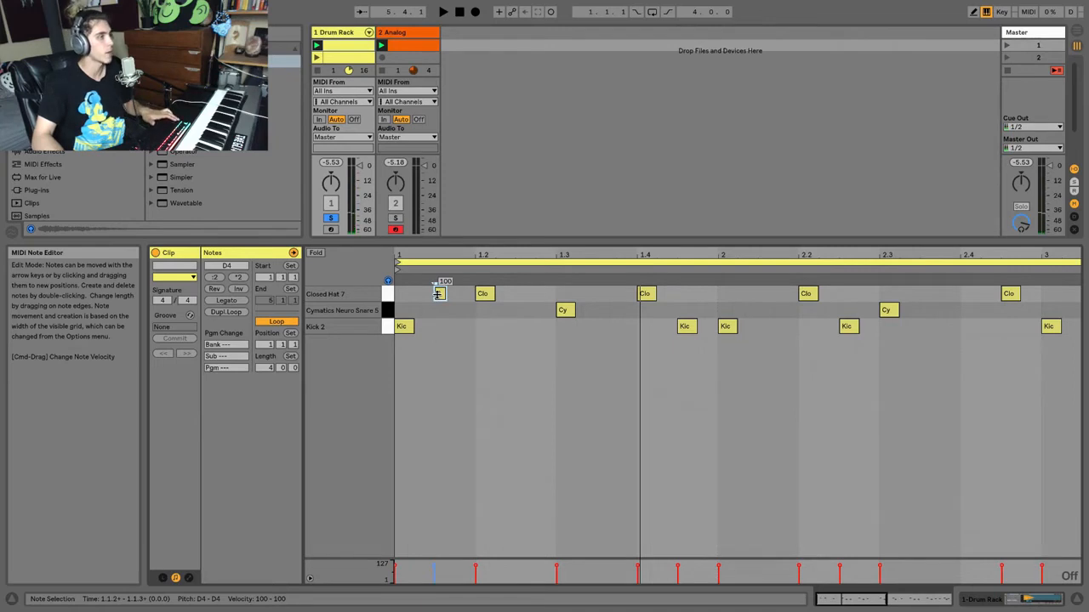
{"action": "key", "text": "super+1"}
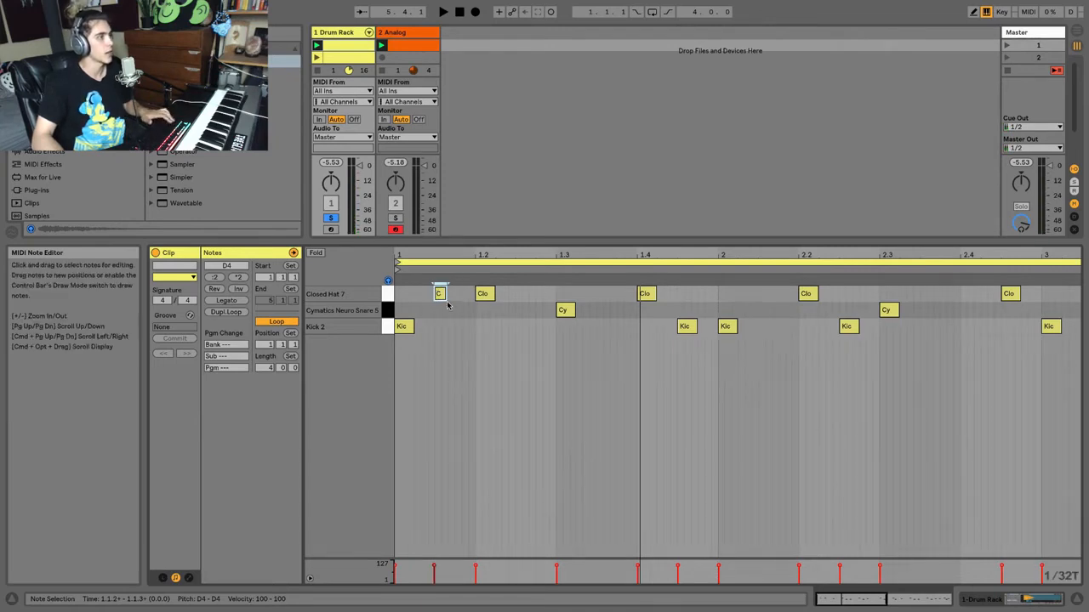
{"action": "left_click_drag", "start_coordinate": [440, 294], "coordinate": [455, 310]}
{"action": "double_click", "coordinate": [456, 294]}
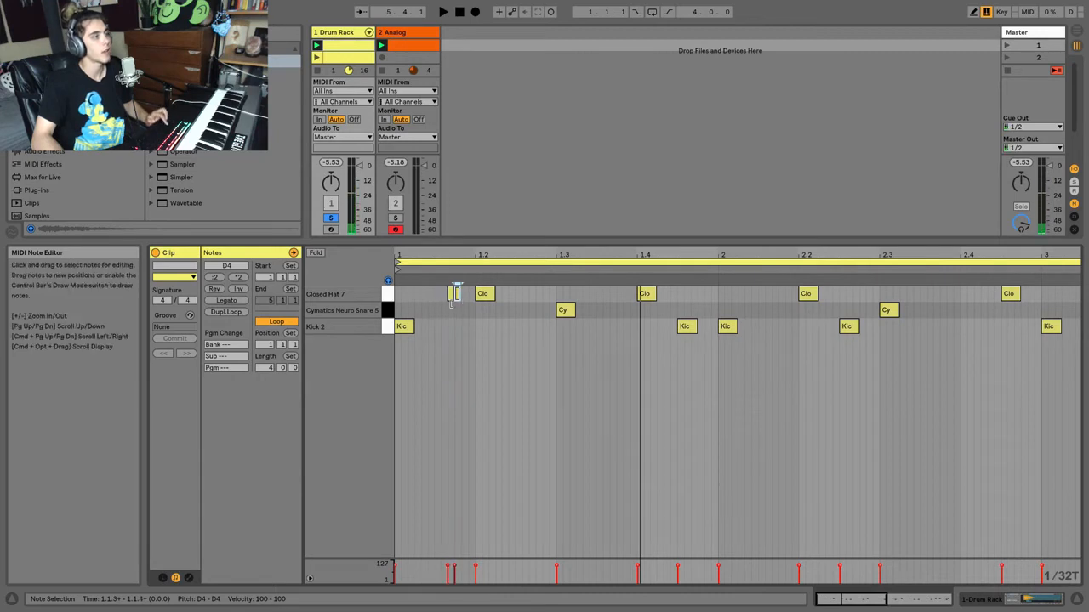
{"action": "key", "text": "Down"}
{"action": "key", "text": "Up"}
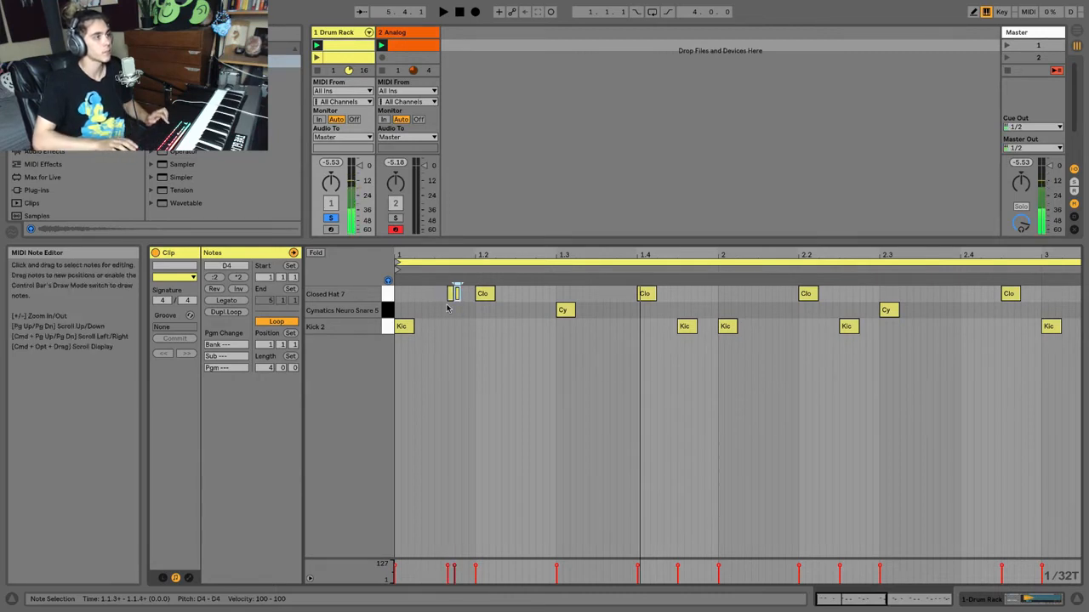
{"action": "key", "text": "Right"}
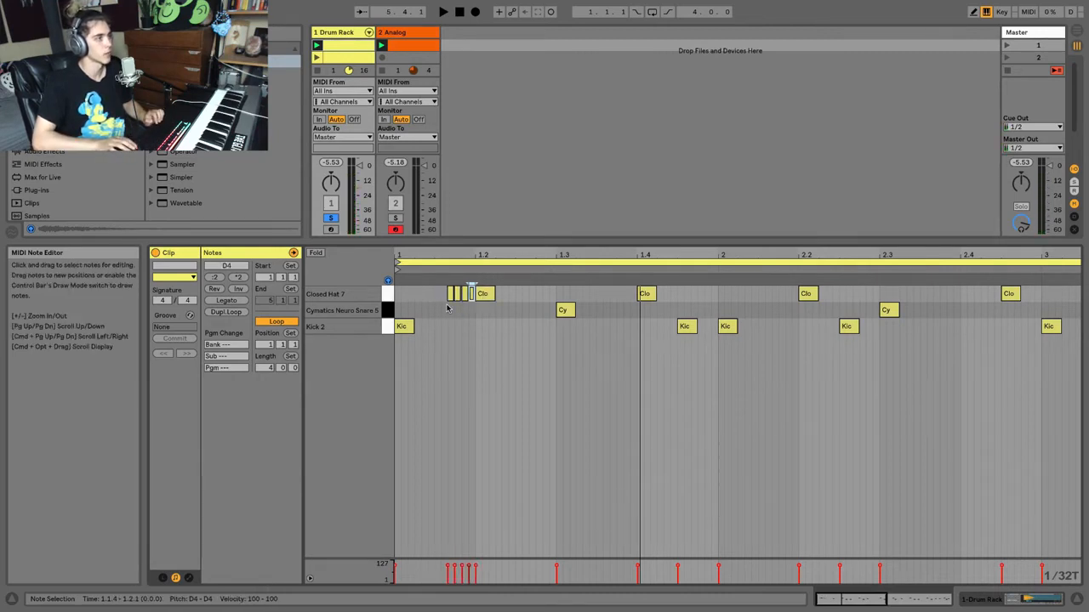
Play the hat roll briefly and delete its last three notes, keeping only the first short one.
{"action": "key", "text": "space"}
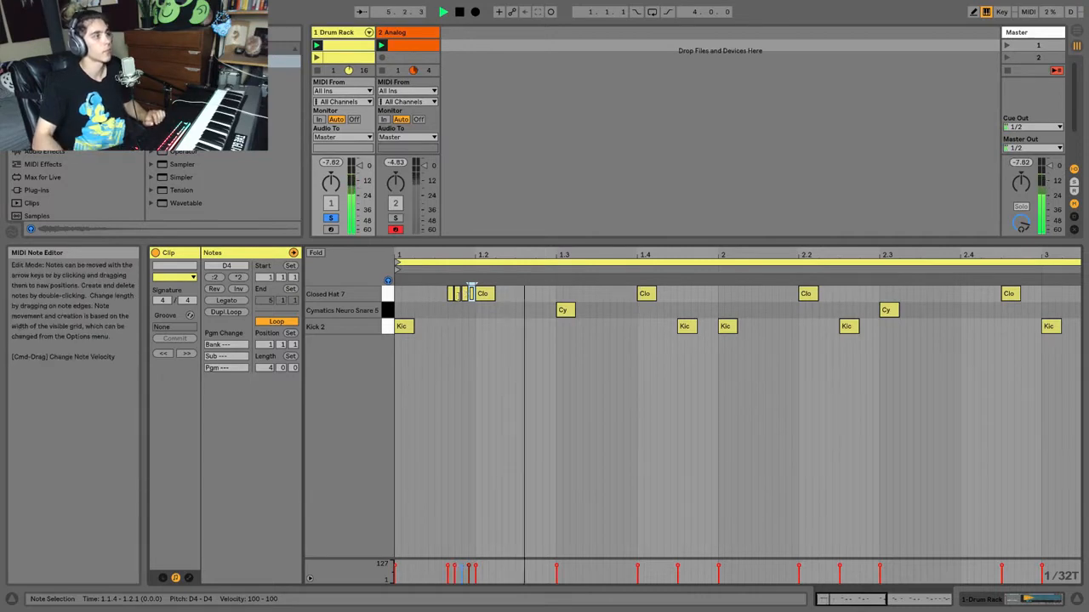
{"action": "key", "text": "space"}
{"action": "left_click", "coordinate": [456, 294]}
{"action": "key", "text": "Delete"}
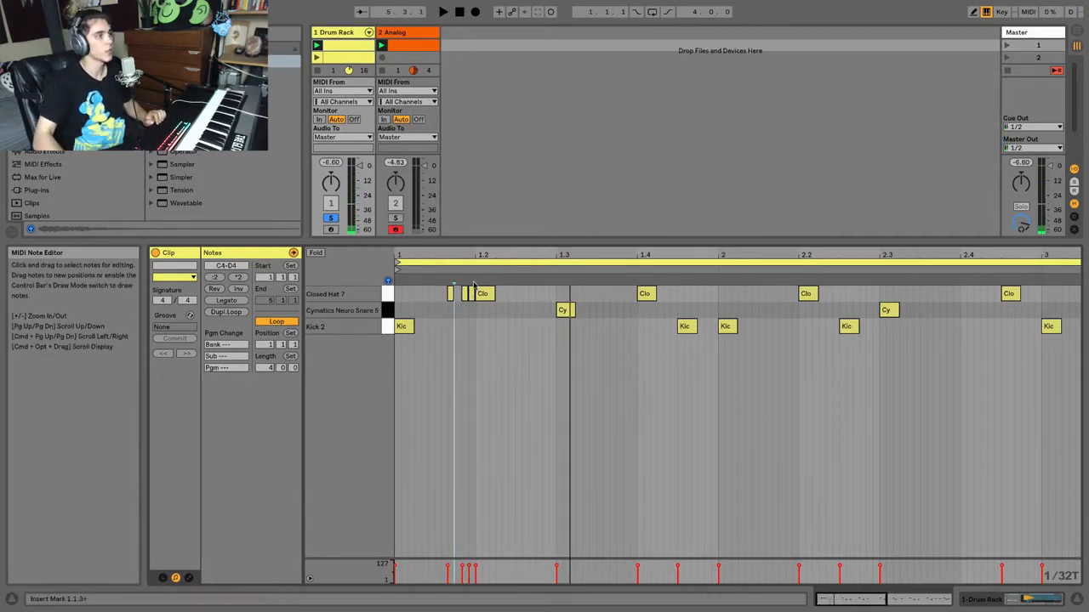
{"action": "left_click_drag", "start_coordinate": [472, 322], "coordinate": [460, 298]}
{"action": "key", "text": "Delete"}
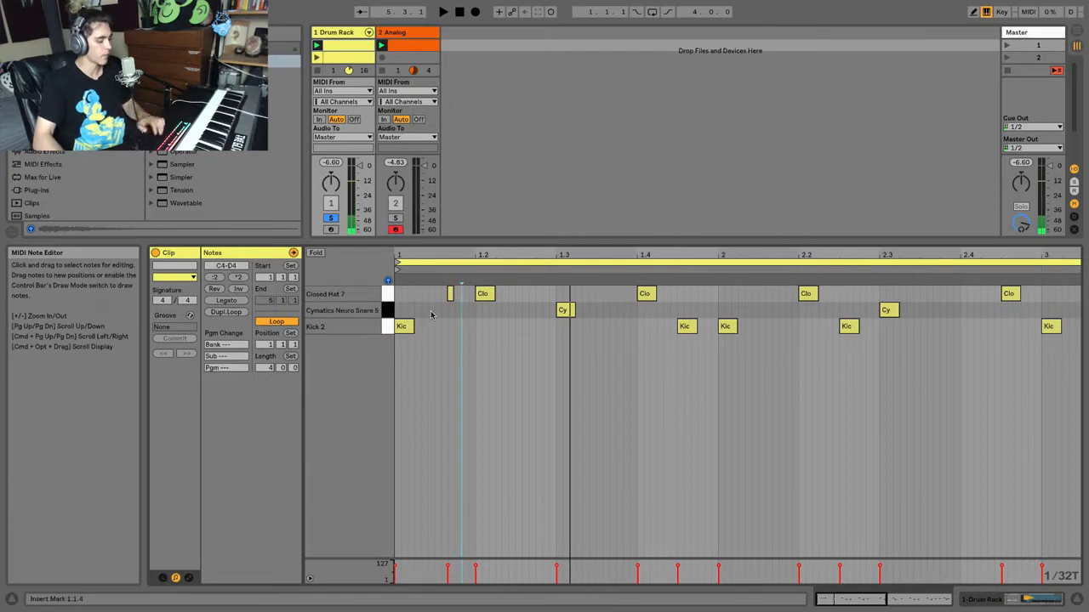
Set the grid to 1/16T, move the short hat back to about 1.1.3, and add two triplet Closed Hat 7 notes before 1.2.
{"action": "left_click", "coordinate": [441, 312]}
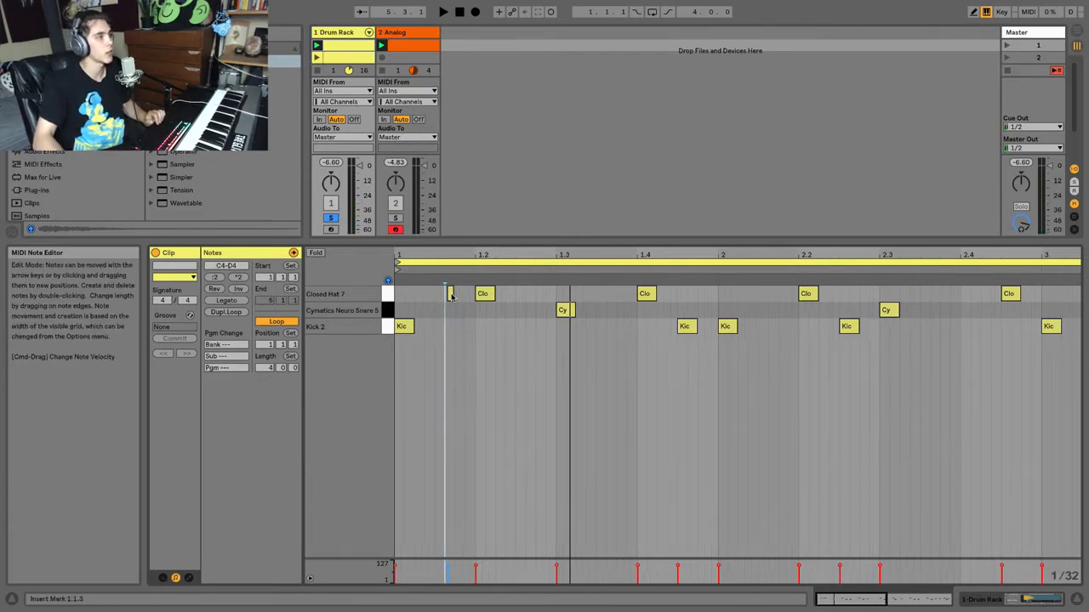
{"action": "left_click_drag", "start_coordinate": [451, 294], "coordinate": [444, 292]}
{"action": "left_click", "coordinate": [448, 296]}
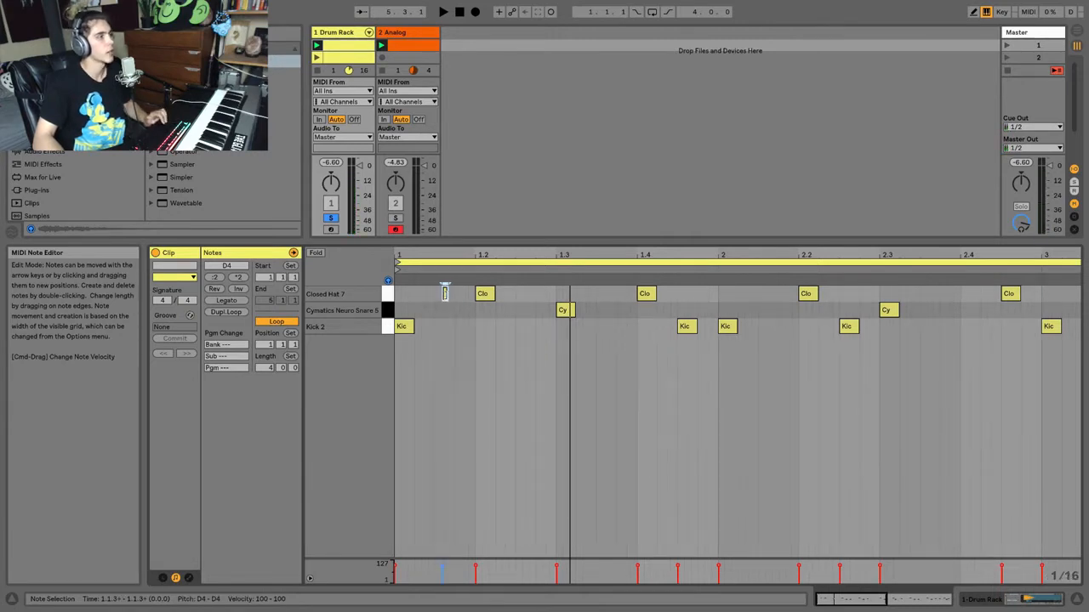
{"action": "key", "text": "super+3"}
{"action": "left_click_drag", "start_coordinate": [444, 295], "coordinate": [439, 293]}
{"action": "left_click", "coordinate": [449, 297]}
{"action": "double_click", "coordinate": [450, 297]}
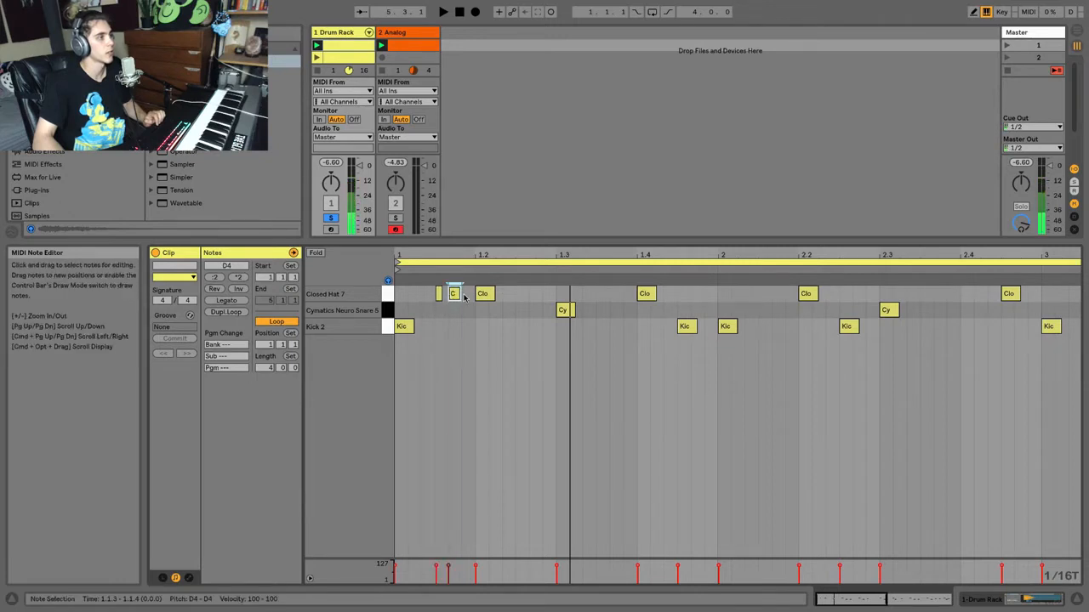
{"action": "double_click", "coordinate": [466, 296]}
Play the drum clip, add a 1/16-triplet Closed Hat 7 note at 1.2.3 during playback, and stop.
{"action": "key", "text": "space"}
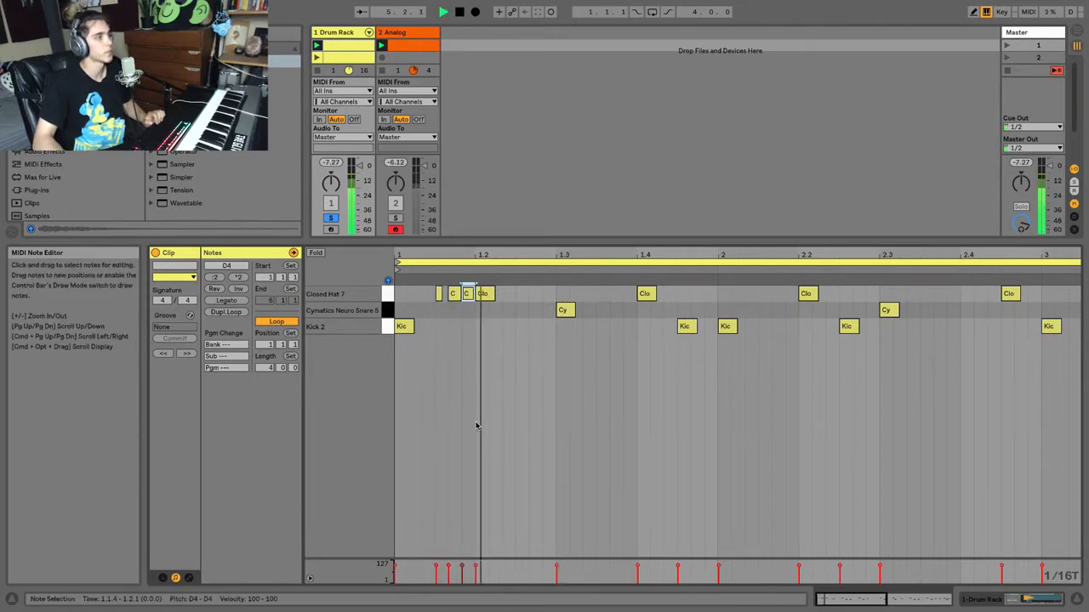
{"action": "double_click", "coordinate": [533, 294]}
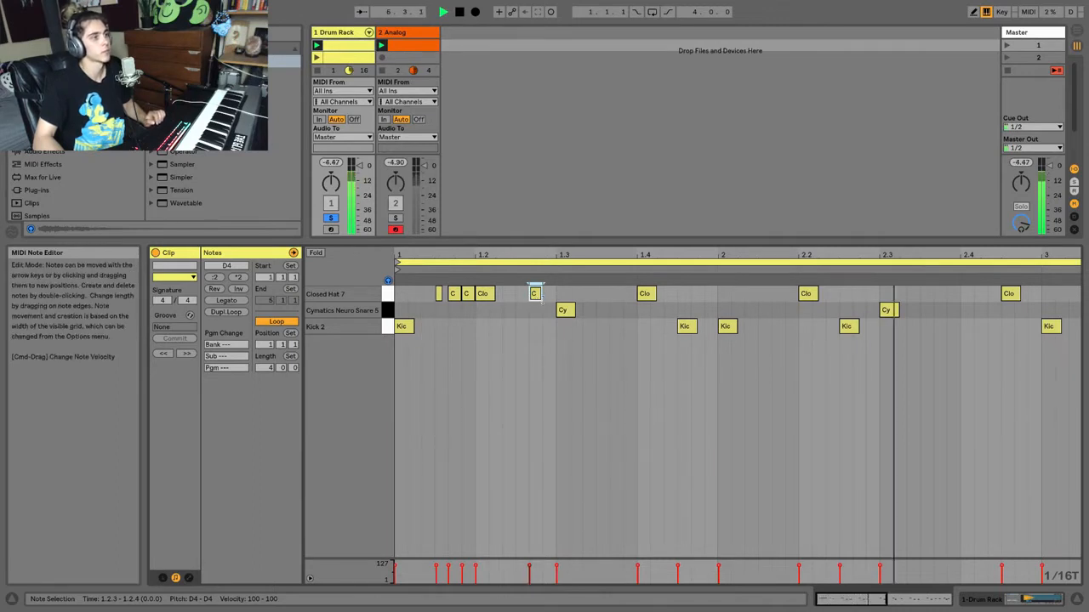
{"action": "key", "text": "space"}
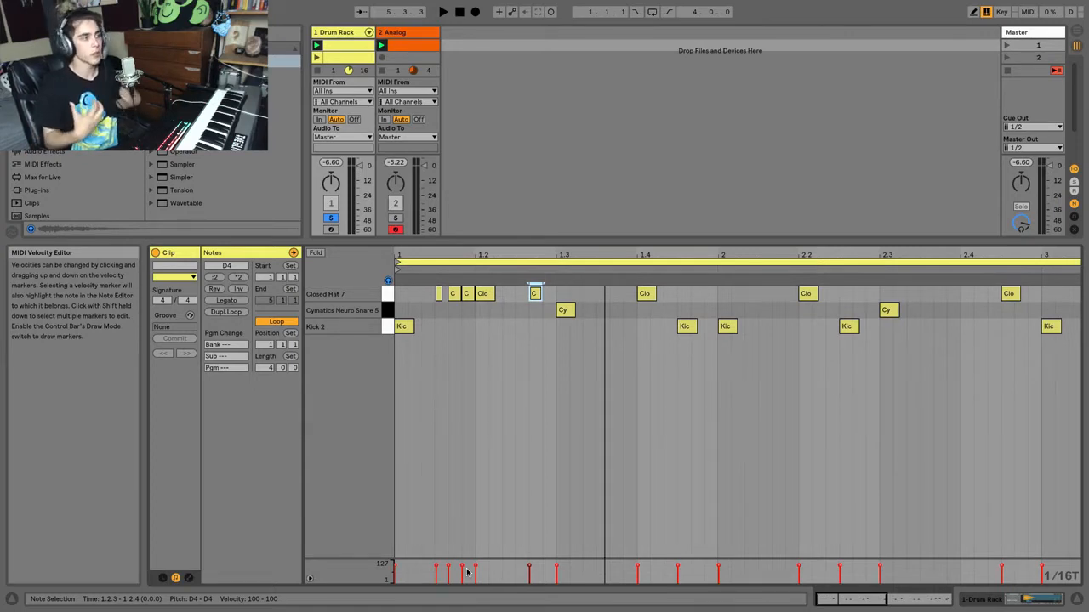
Lower the velocities of the three short hats leading into 1.2, the third to 52, and play the pattern.
{"action": "left_click", "coordinate": [435, 568]}
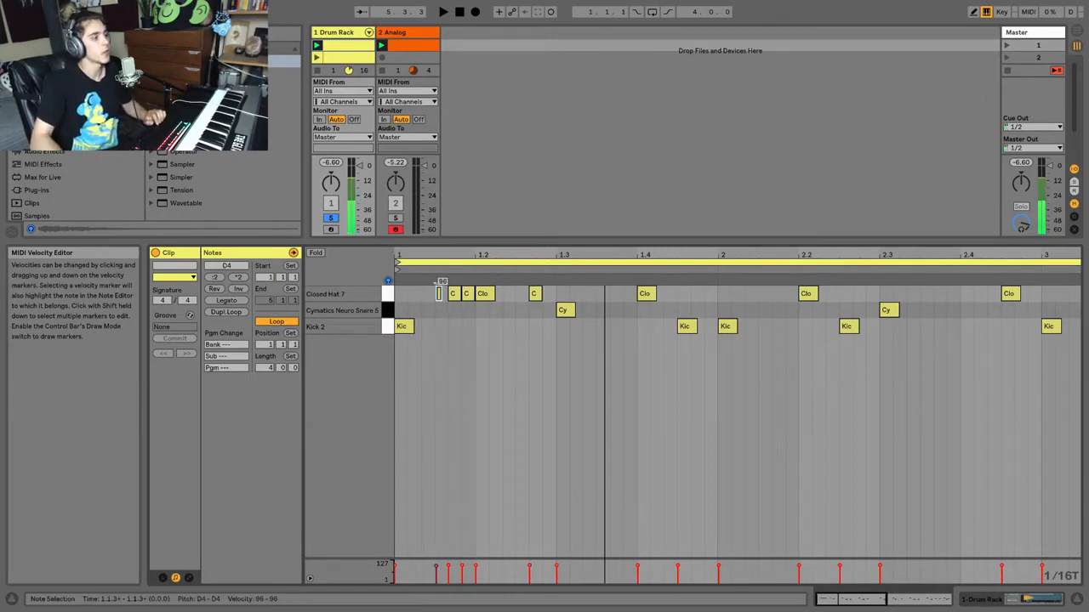
{"action": "left_click_drag", "start_coordinate": [437, 571], "coordinate": [461, 571]}
{"action": "key", "text": "space"}
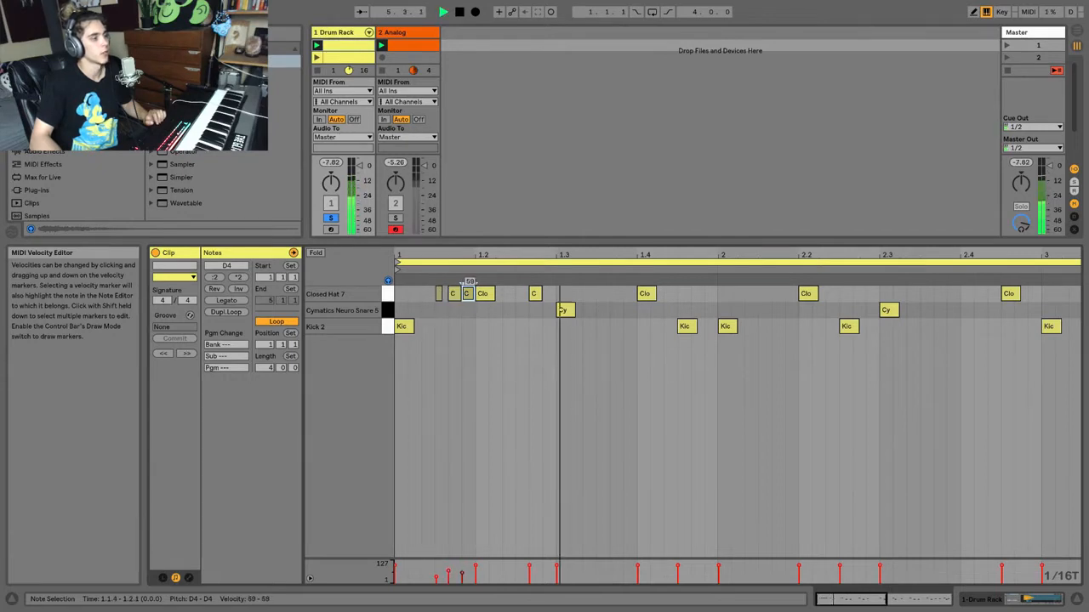
Set the velocity of the Closed Hat 7 note at 1.2.3 to 41 and replay the drum pattern.
{"action": "left_click", "coordinate": [529, 567]}
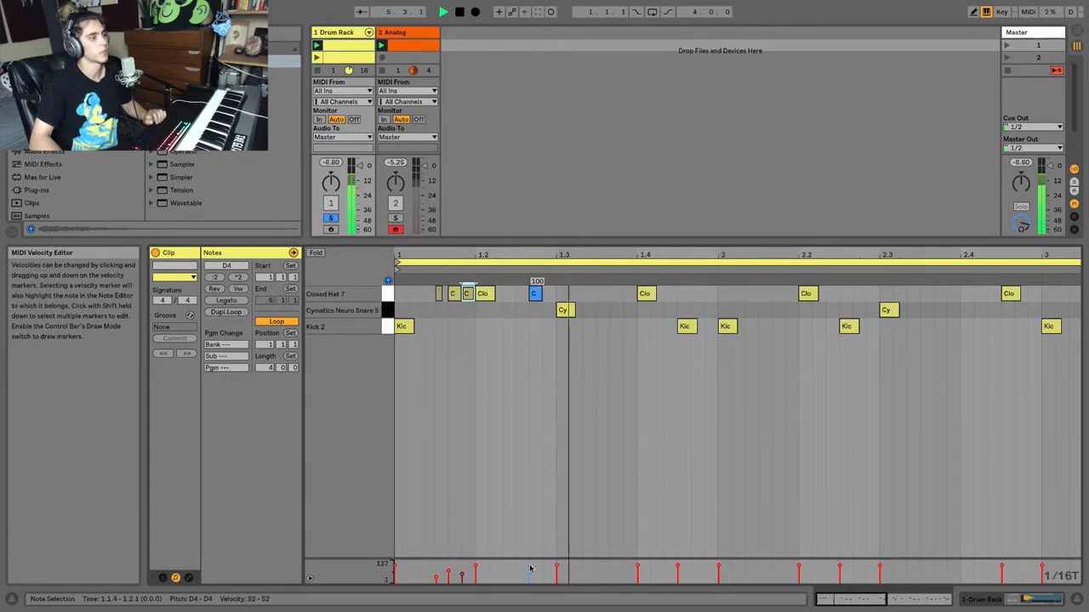
{"action": "left_click_drag", "start_coordinate": [529, 567], "coordinate": [529, 568]}
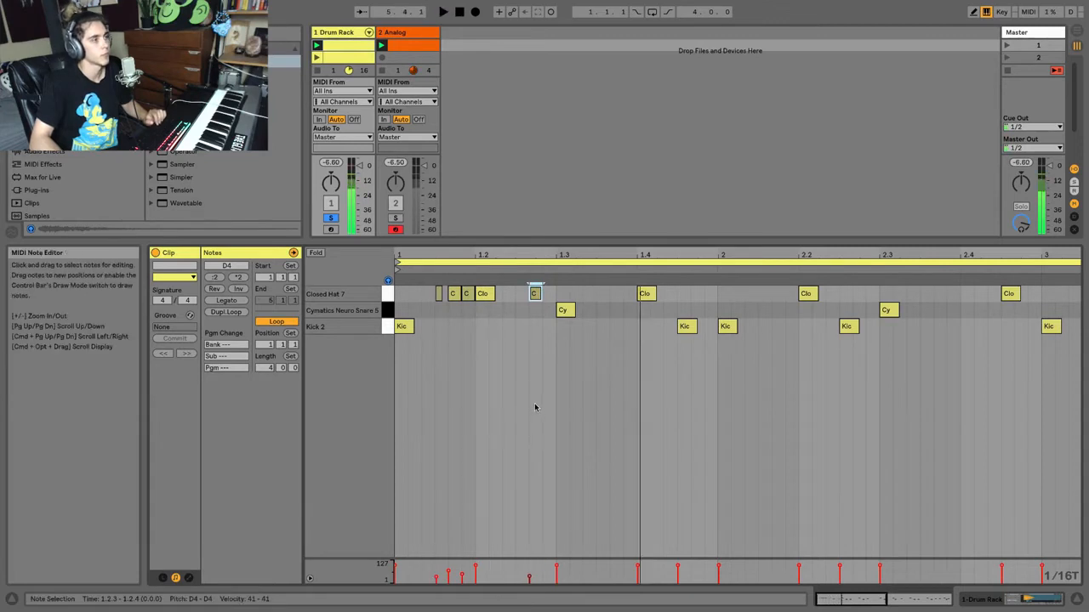
{"action": "left_click", "coordinate": [502, 300]}
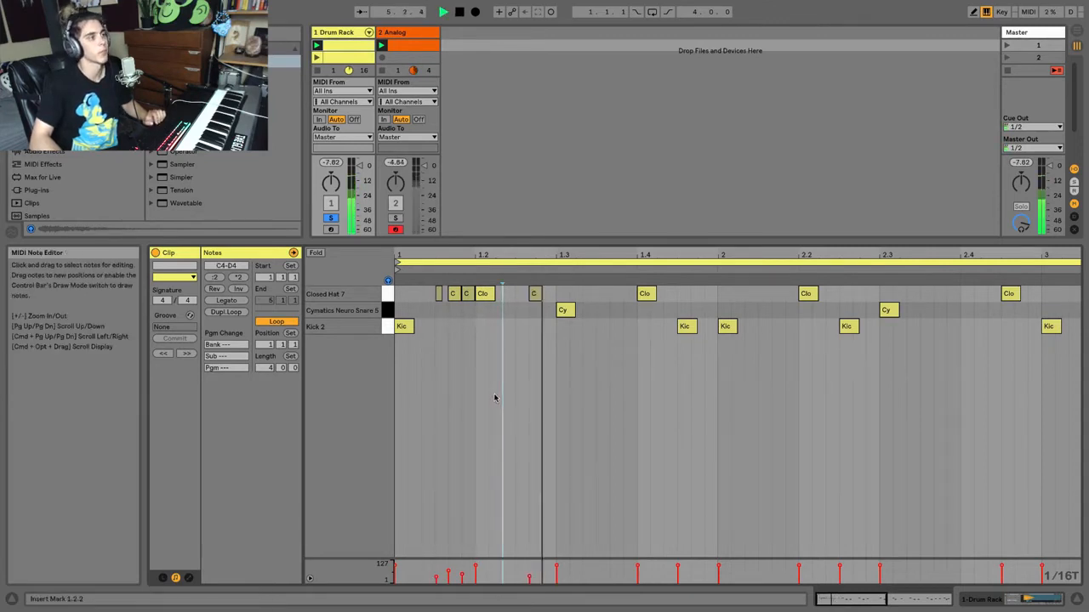
Add a 1/16-triplet Closed Hat 7 note, place it at 1.2.2, and set its velocity to 19.
{"action": "left_click", "coordinate": [517, 293]}
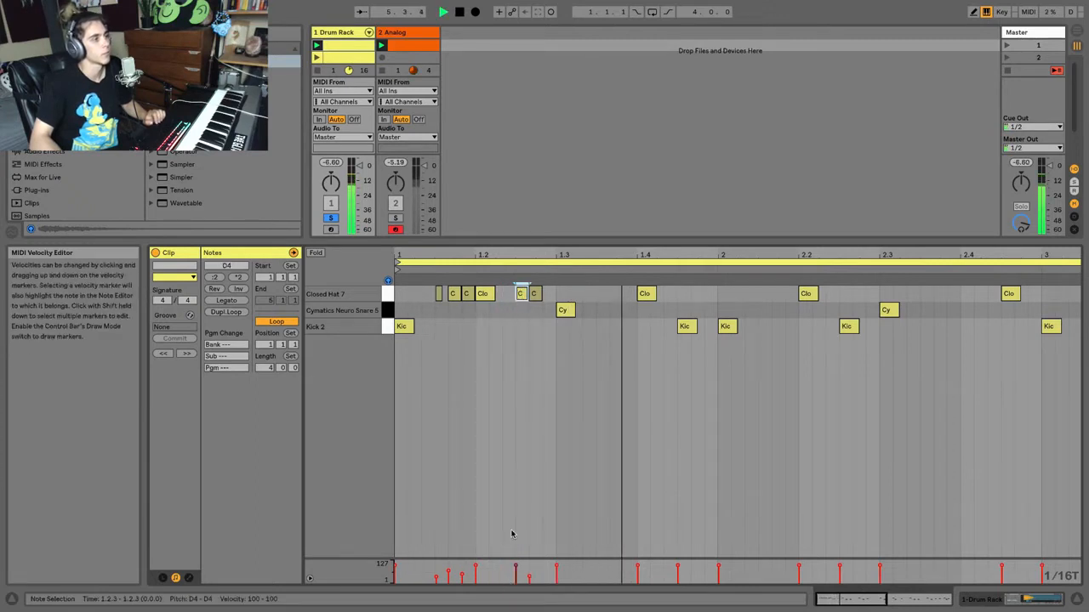
{"action": "double_click", "coordinate": [521, 294]}
{"action": "left_click_drag", "start_coordinate": [520, 295], "coordinate": [508, 294]}
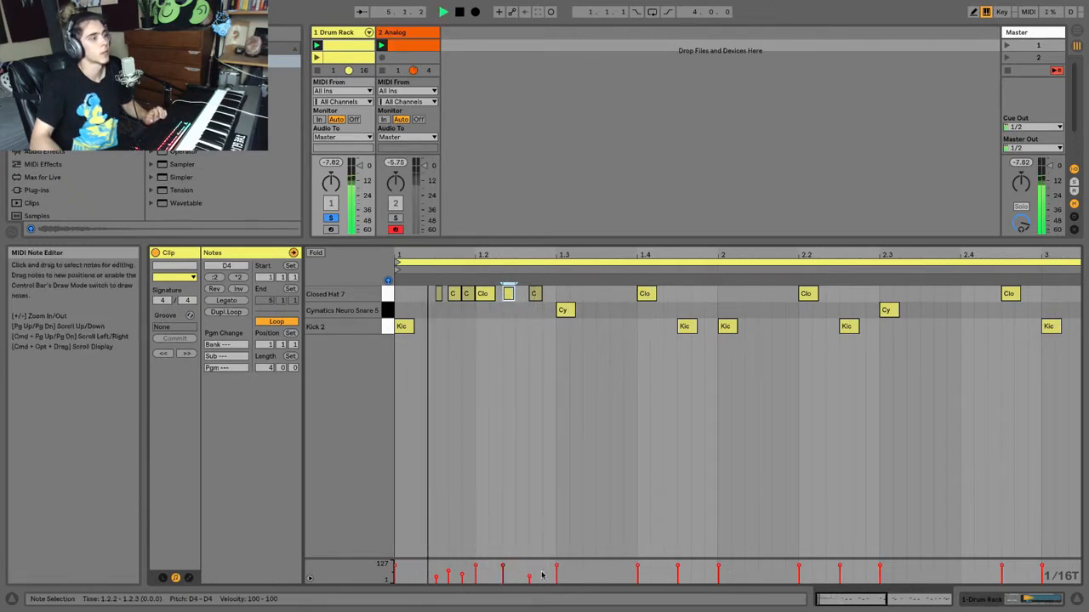
{"action": "left_click_drag", "start_coordinate": [502, 568], "coordinate": [503, 581]}
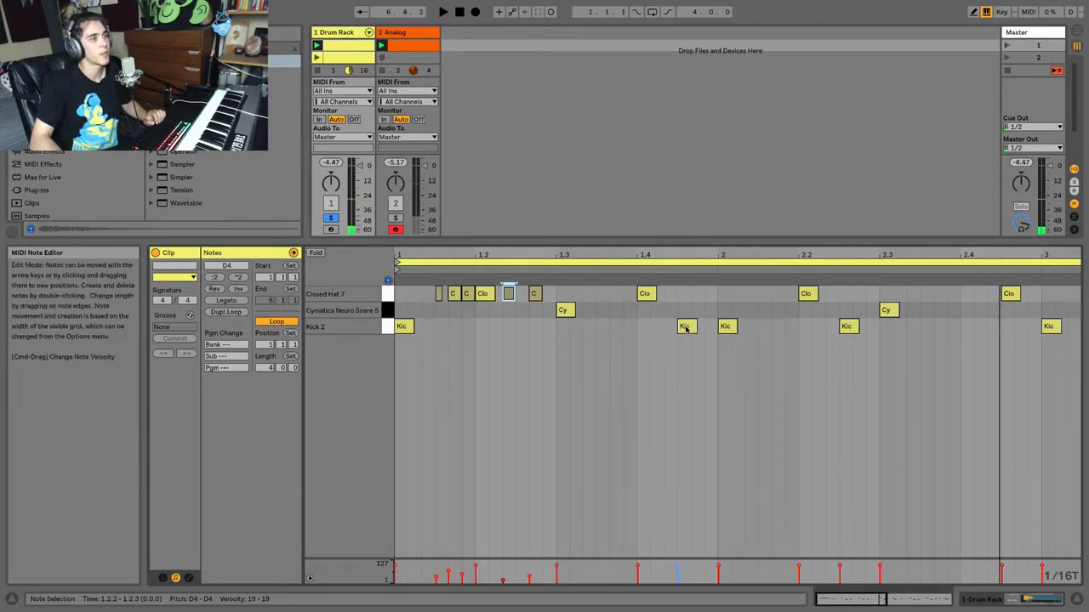
Move the kick just before bar 2 and the kick just before 2.3 one 1/16T grid step later.
{"action": "left_click_drag", "start_coordinate": [686, 327], "coordinate": [699, 330]}
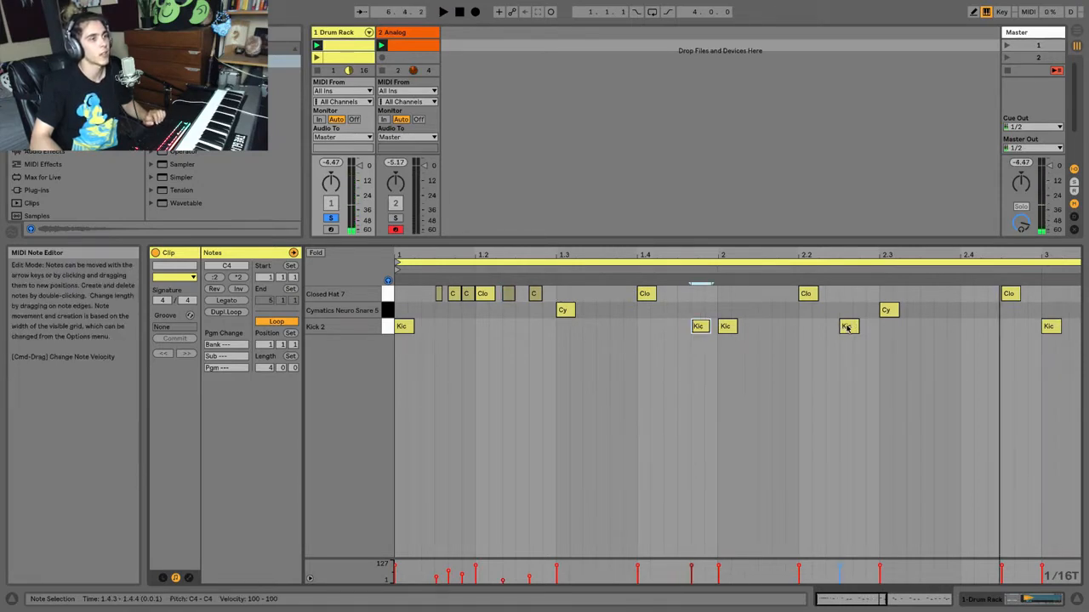
{"action": "left_click_drag", "start_coordinate": [846, 328], "coordinate": [862, 330]}
Shift the kicks before 2.3, after 3.2, before bar 4 and after 4.4 slightly later together, to the triplet position after 4.4.
{"action": "left_click_drag", "start_coordinate": [859, 256], "coordinate": [594, 248]}
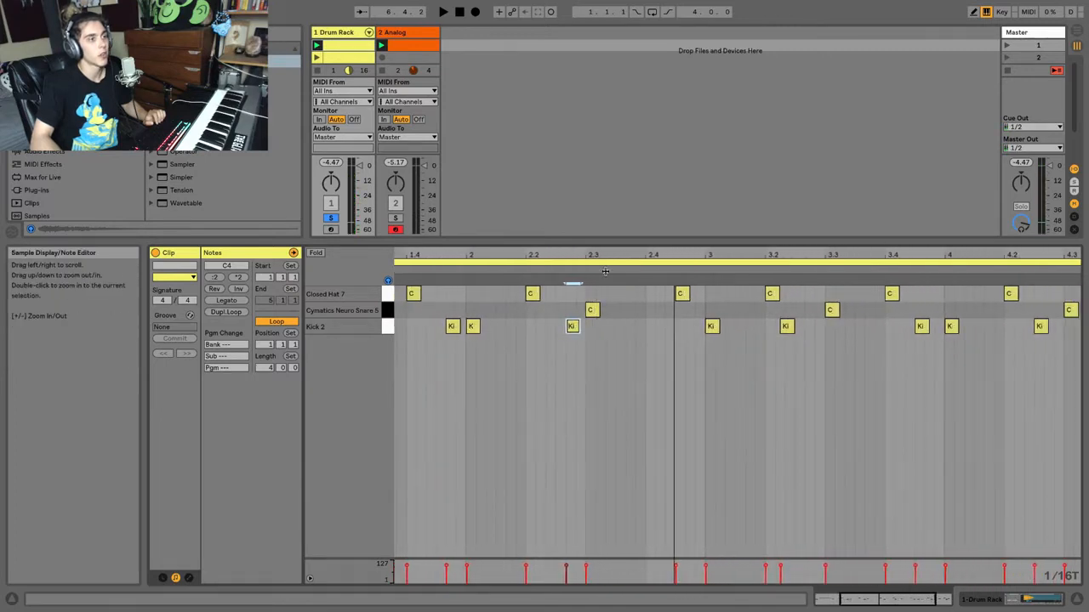
{"action": "left_click", "coordinate": [786, 329], "text": "shift"}
{"action": "left_click", "coordinate": [921, 326], "text": "shift"}
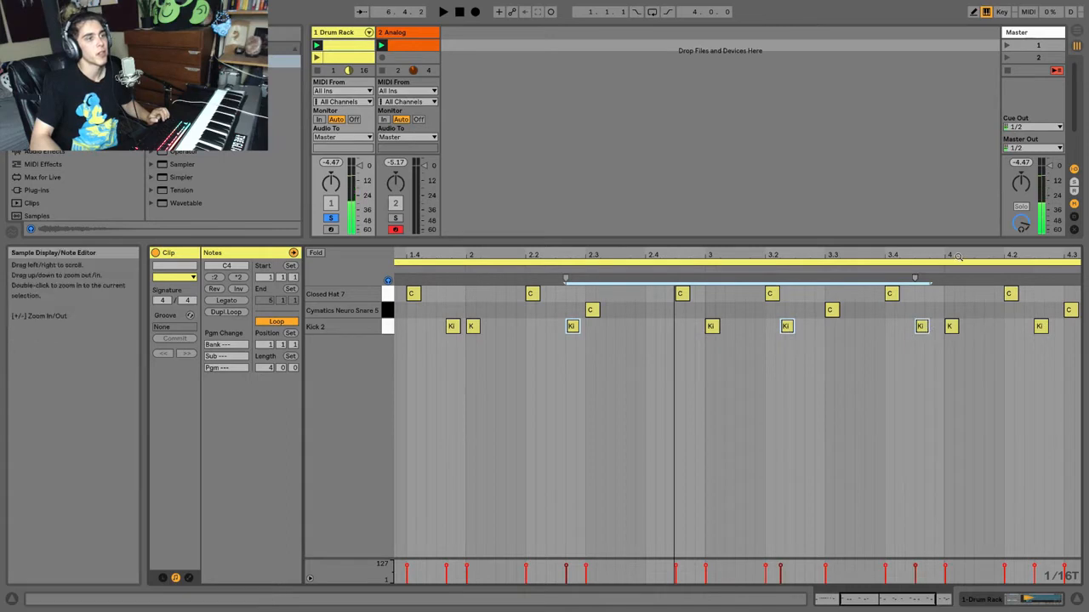
{"action": "left_click_drag", "start_coordinate": [957, 256], "coordinate": [859, 252]}
{"action": "left_click", "coordinate": [941, 326], "text": "shift"}
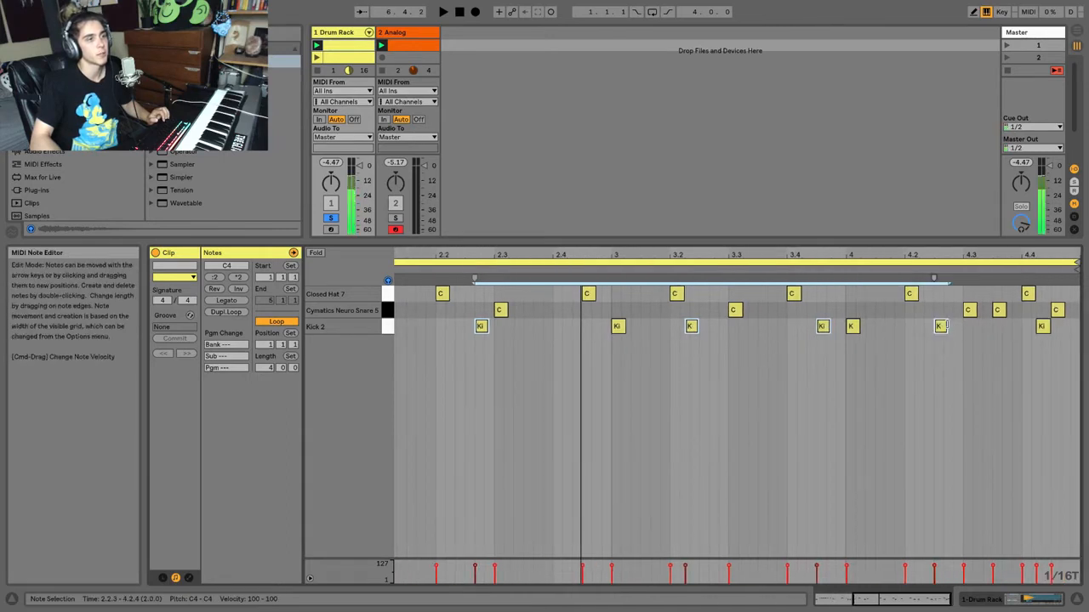
{"action": "left_click", "coordinate": [941, 326], "text": "shift"}
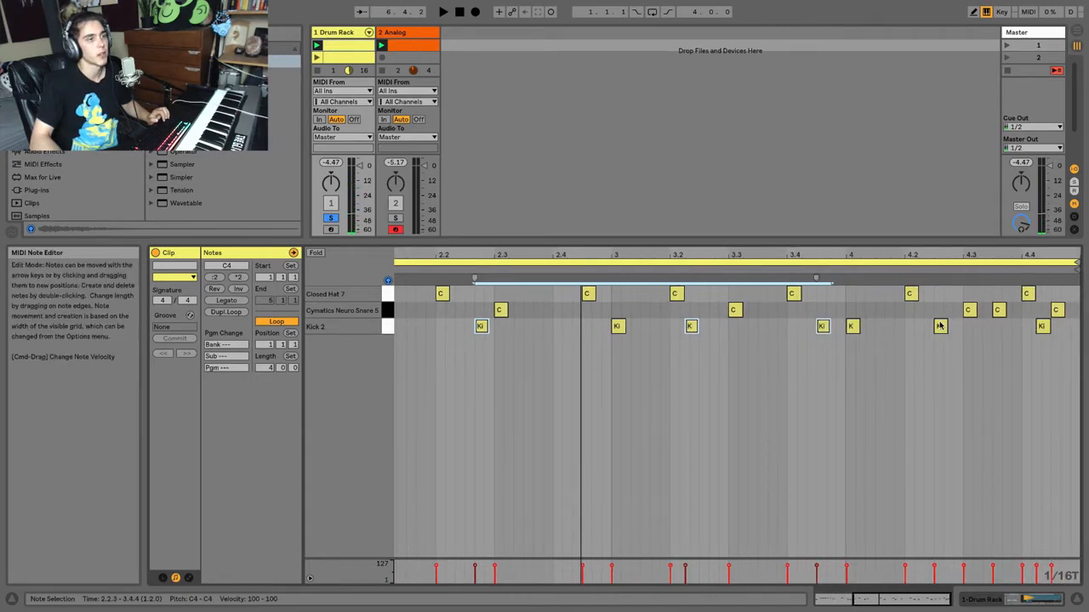
{"action": "left_click", "coordinate": [1044, 326], "text": "shift"}
{"action": "left_click_drag", "start_coordinate": [1052, 256], "coordinate": [1010, 338]}
{"action": "left_click_drag", "start_coordinate": [1024, 337], "coordinate": [1033, 336]}
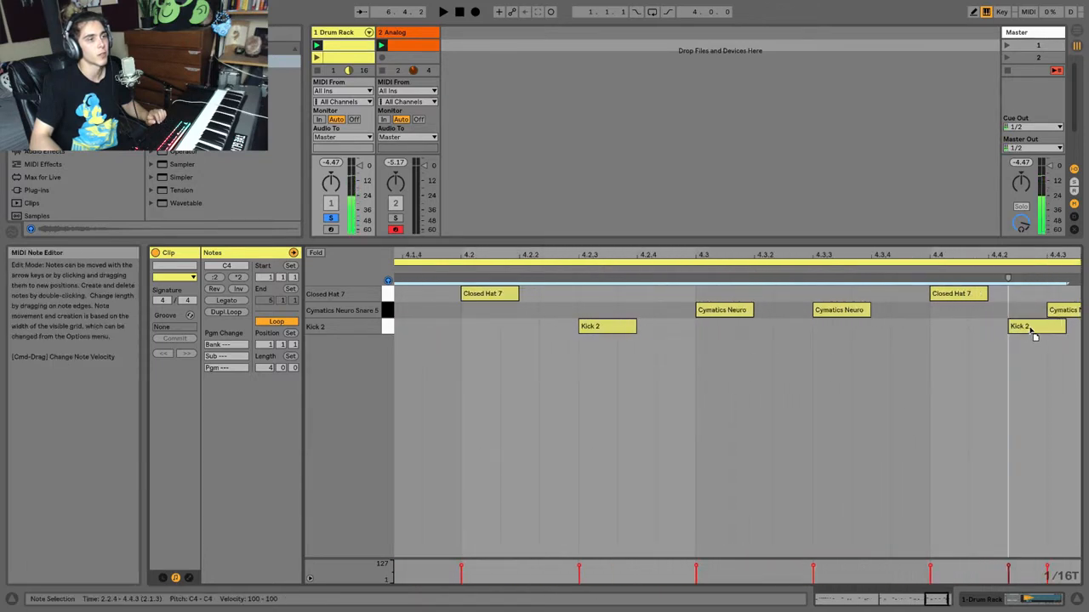
{"action": "left_click_drag", "start_coordinate": [931, 257], "coordinate": [934, 140]}
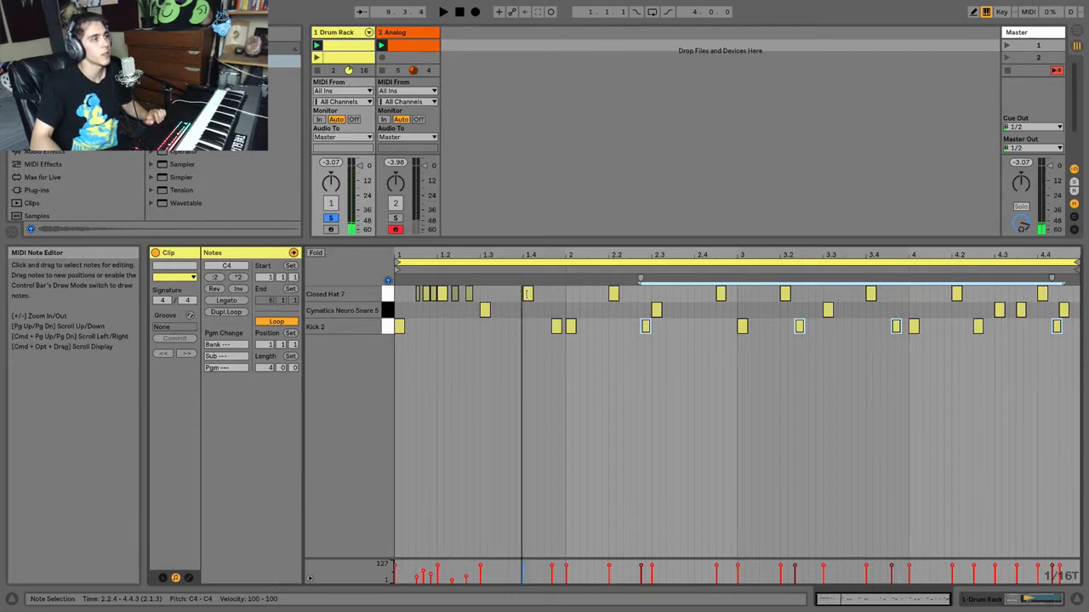
Duplicate bar 1's Closed Hat 7 pattern into bars 2, 3 and 4, and play the clip.
{"action": "left_click_drag", "start_coordinate": [565, 293], "coordinate": [399, 301]}
{"action": "left_click", "coordinate": [568, 295]}
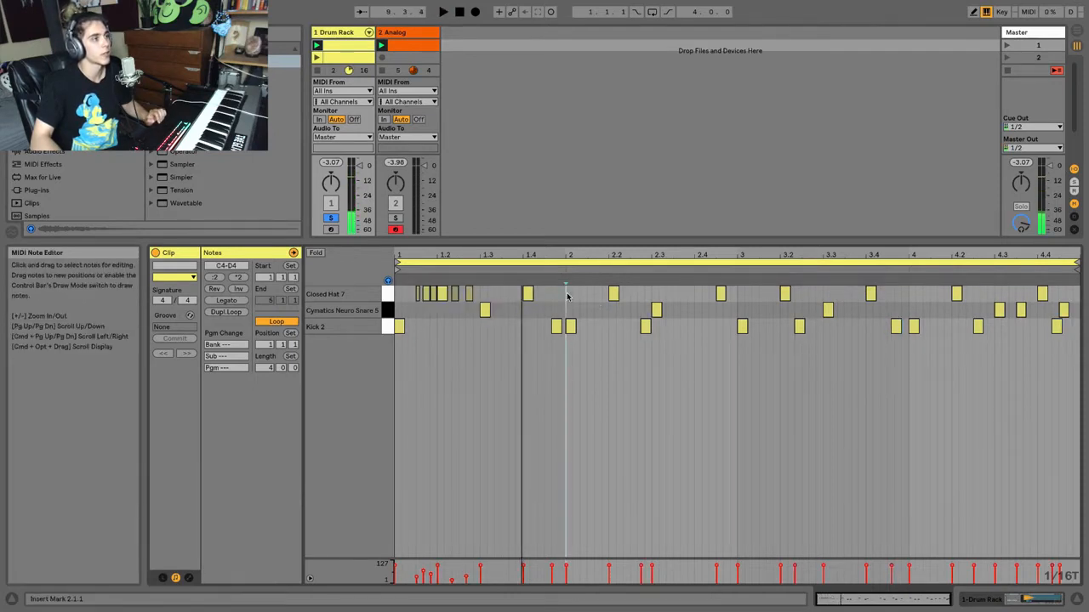
{"action": "left_click_drag", "start_coordinate": [568, 294], "coordinate": [378, 294]}
{"action": "key", "text": "super+z"}
{"action": "key", "text": "super+d"}
{"action": "key", "text": "super+d"}
{"action": "key", "text": "super+d"}
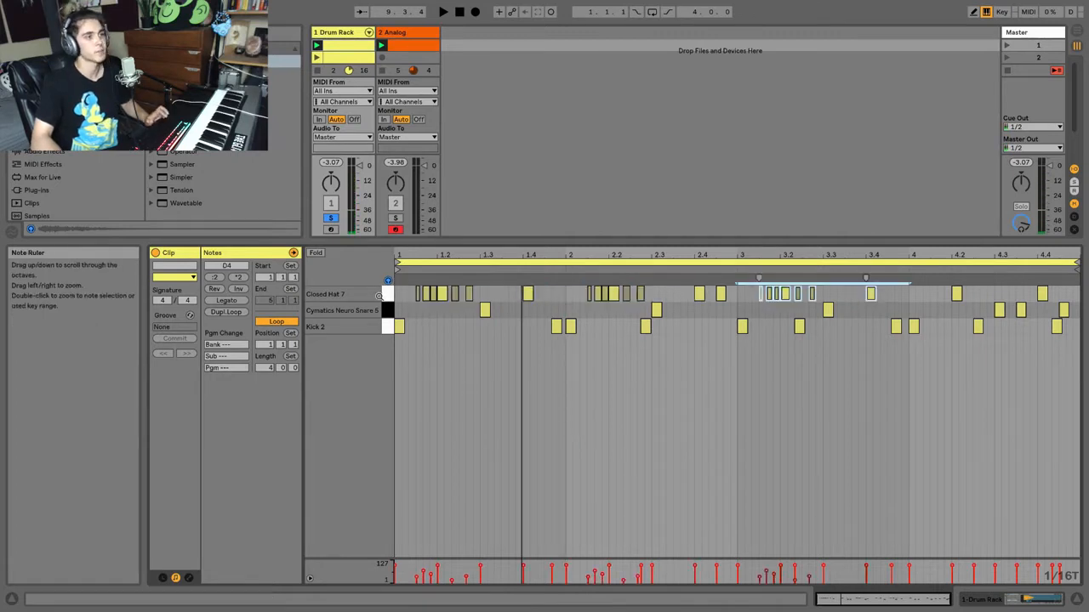
{"action": "key", "text": "space"}
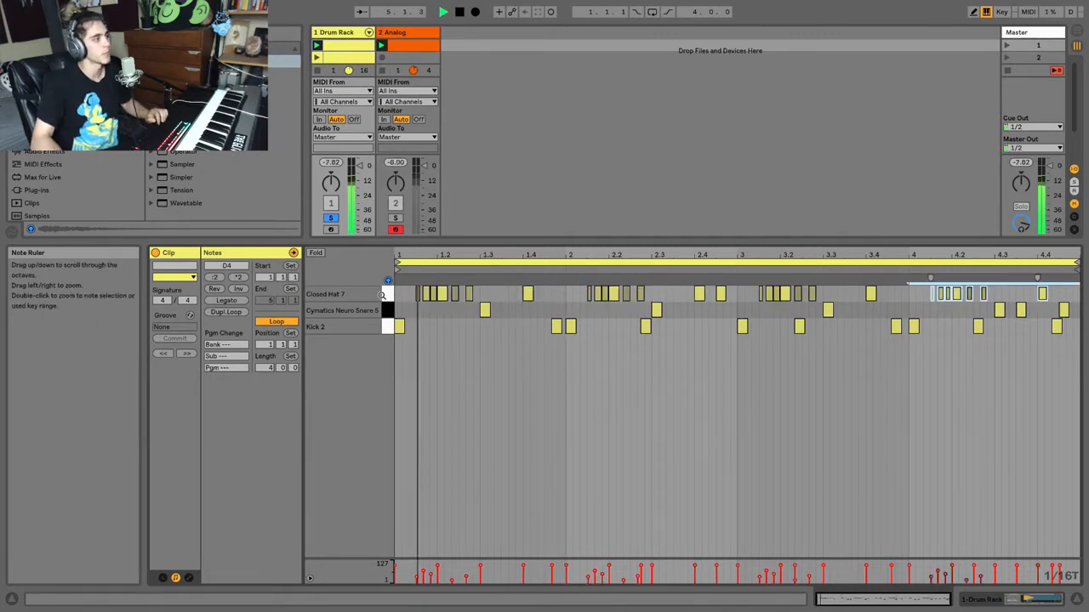
Move the kick before 2.3 back to 2.2.3 and the second snare in beat 4.3 one triplet step later.
{"action": "left_click", "coordinate": [466, 313]}
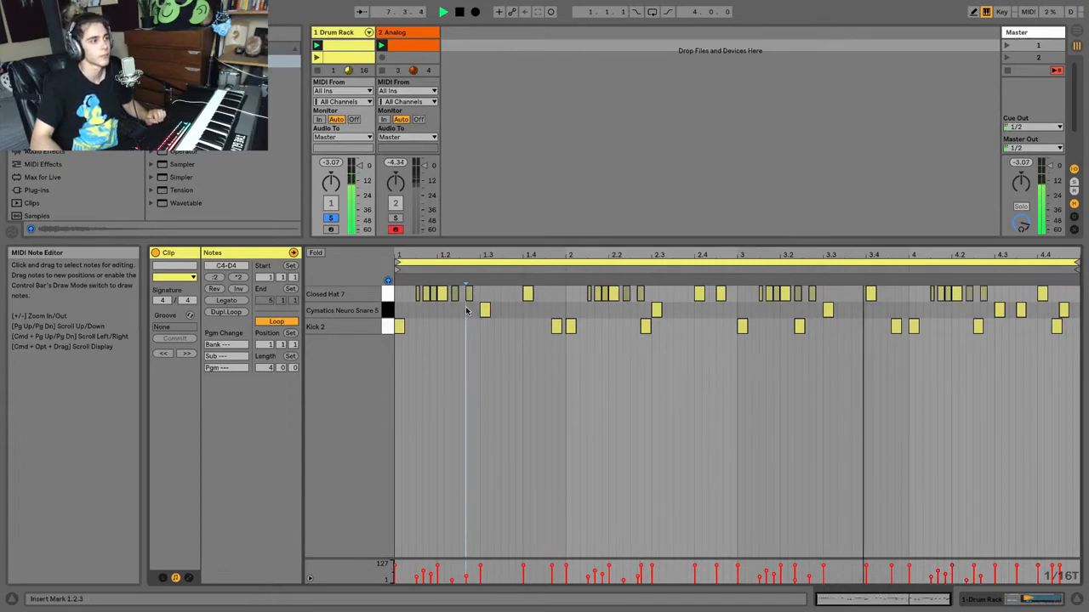
{"action": "left_click", "coordinate": [645, 326]}
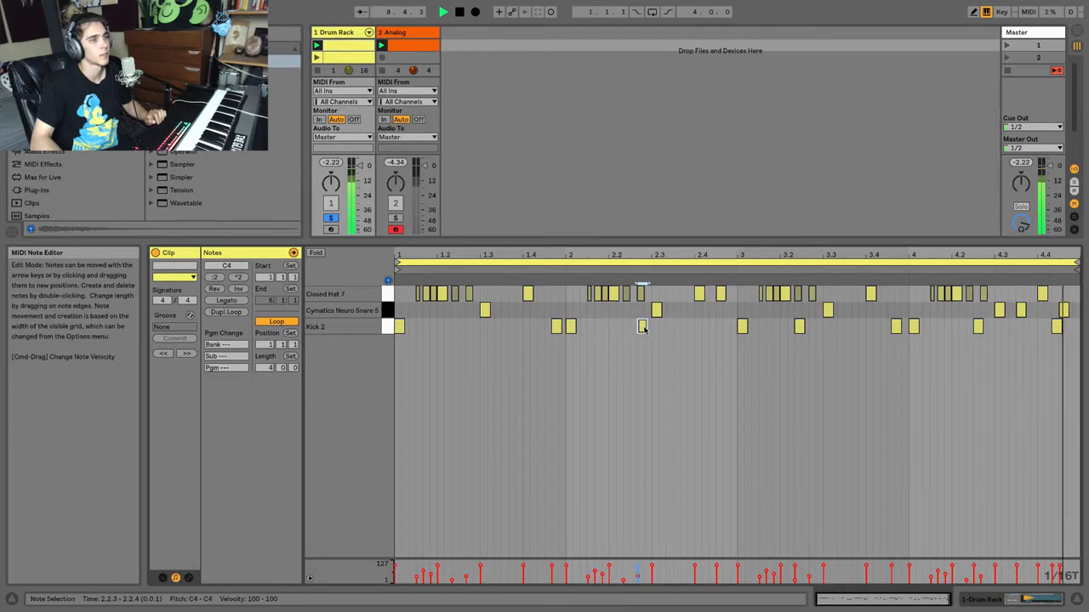
{"action": "left_click", "coordinate": [595, 363]}
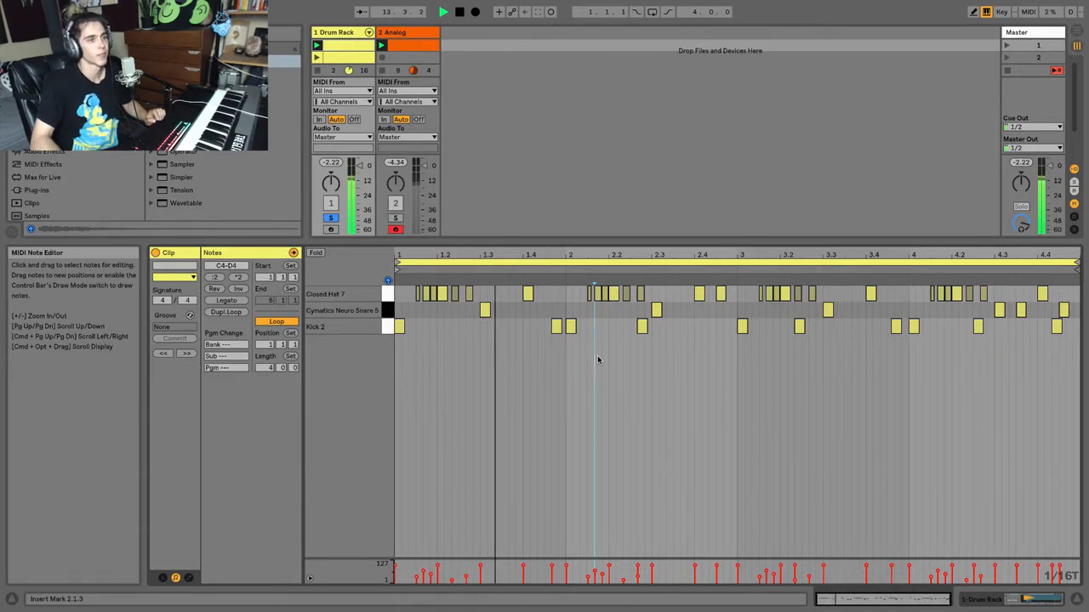
{"action": "left_click", "coordinate": [1025, 310]}
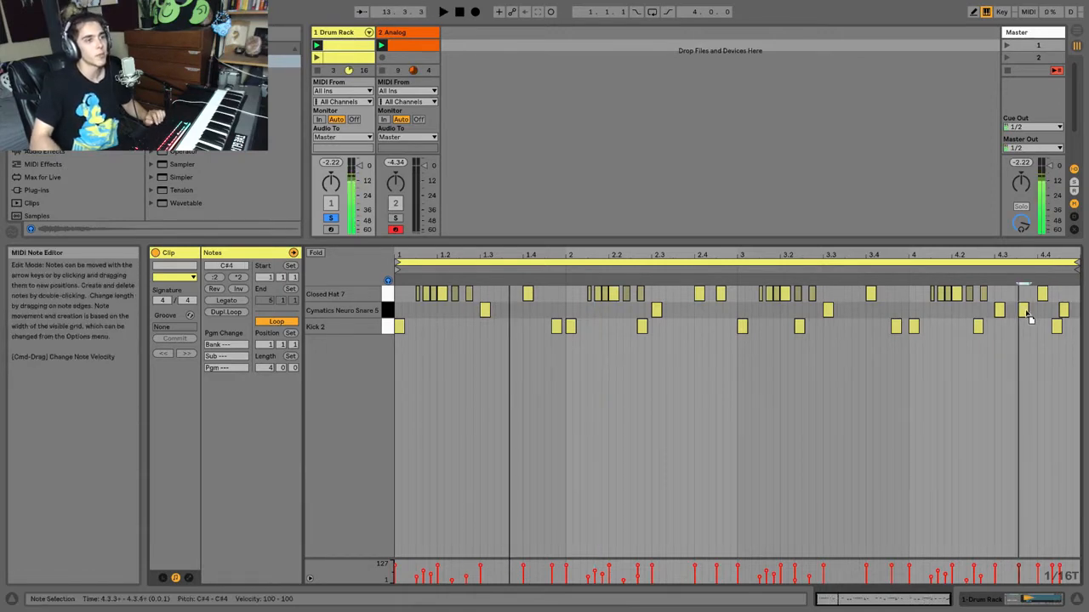
{"action": "left_click", "coordinate": [679, 329]}
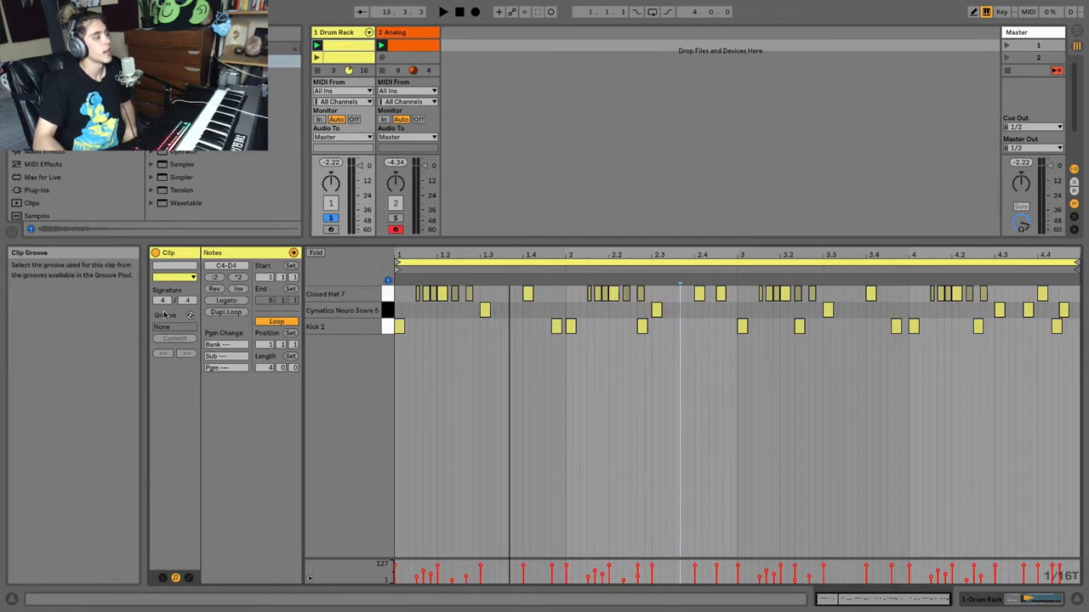
Check the Groove Pool, and start hot-swapping the drum clip's groove to browse the Swing and Groove library.
{"action": "left_click", "coordinate": [12, 232]}
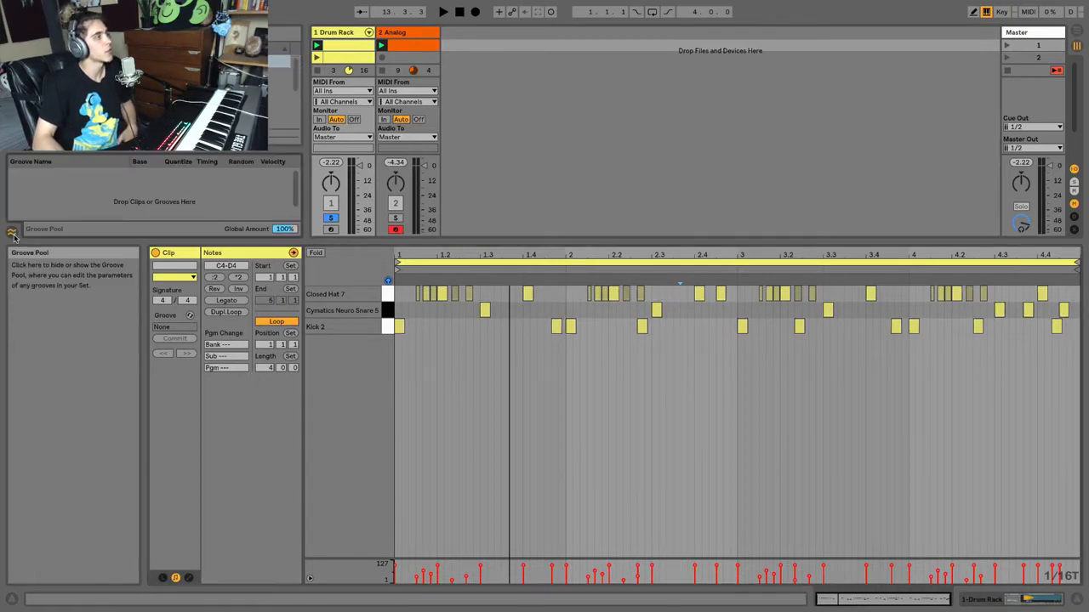
{"action": "left_click", "coordinate": [13, 234]}
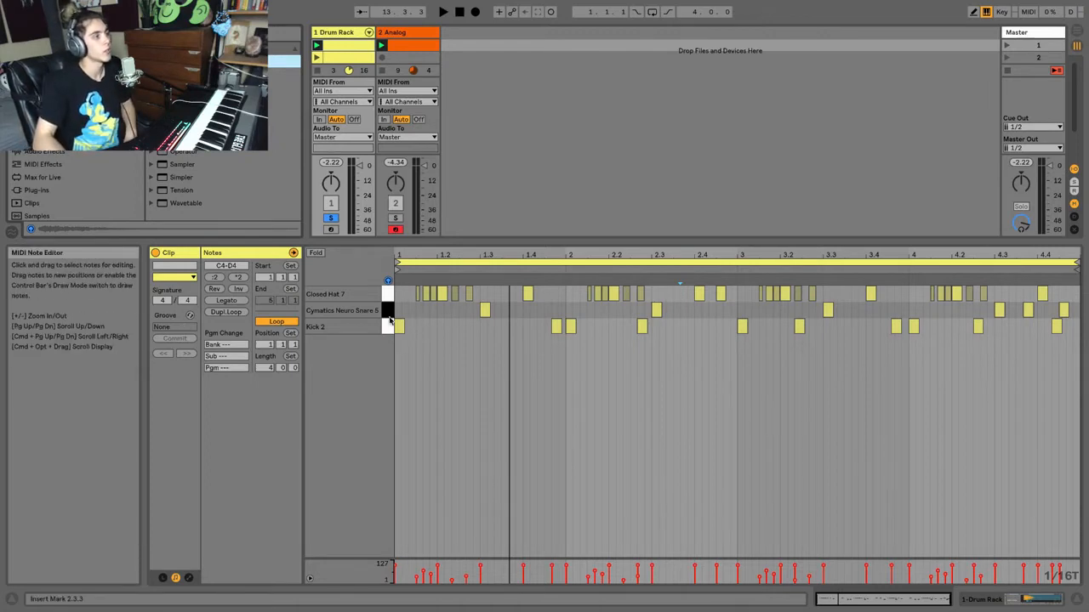
{"action": "left_click", "coordinate": [191, 318]}
{"action": "scroll", "coordinate": [214, 151], "scroll_direction": "down", "scroll_amount": 1}
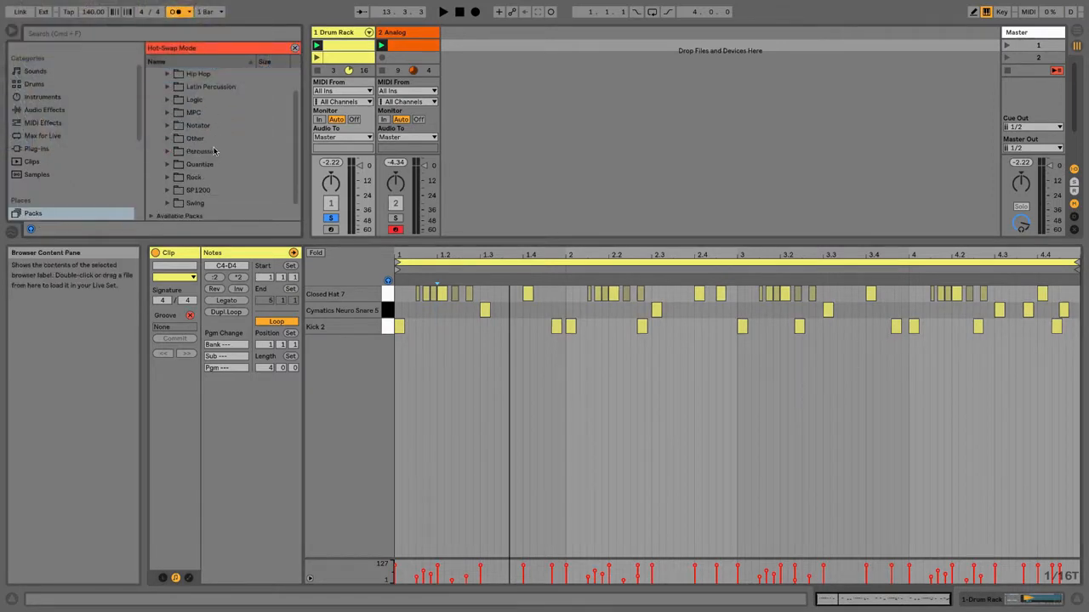
{"action": "key", "text": "Down"}
{"action": "key", "text": "Up"}
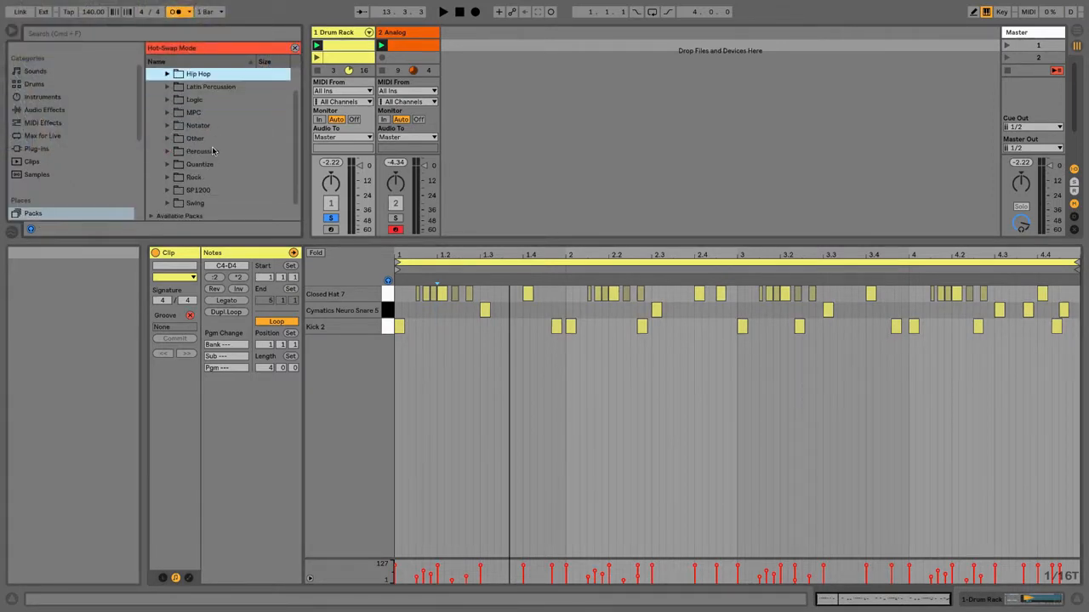
Load the first Afro Jazz groove from Latin Percussion into the drum clip, play the pattern, and leave Hot-Swap Mode.
{"action": "key", "text": "Down"}
{"action": "key", "text": "Right"}
{"action": "key", "text": "Down"}
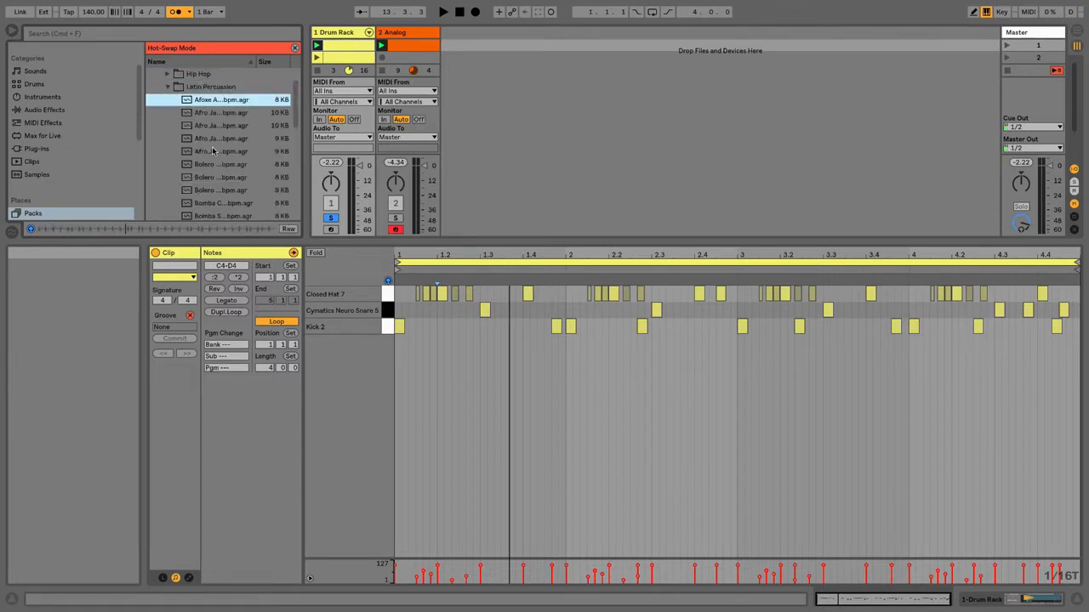
{"action": "key", "text": "Down"}
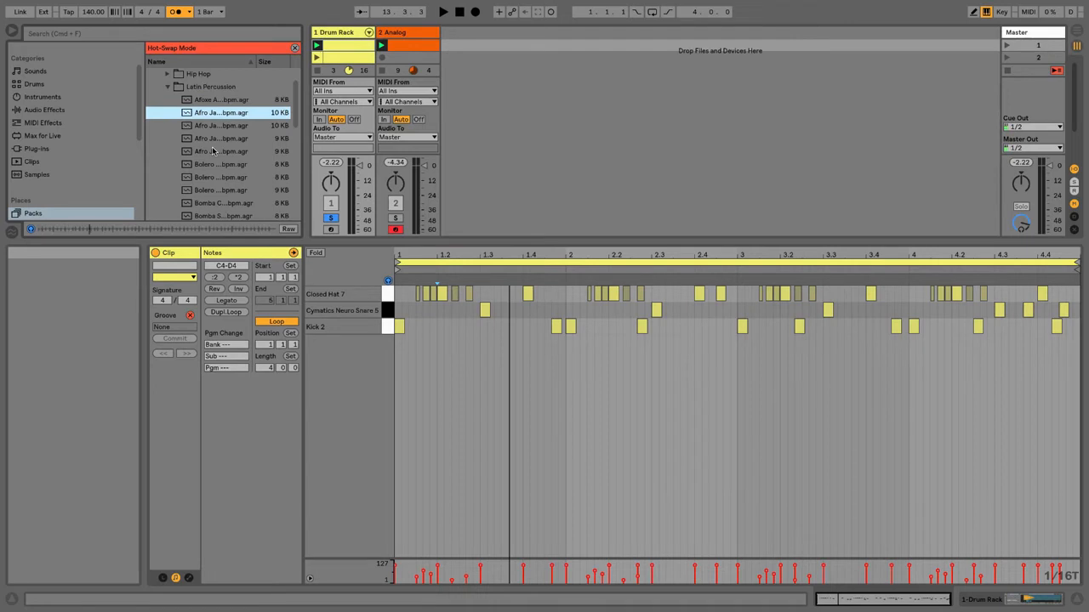
{"action": "key", "text": "Return"}
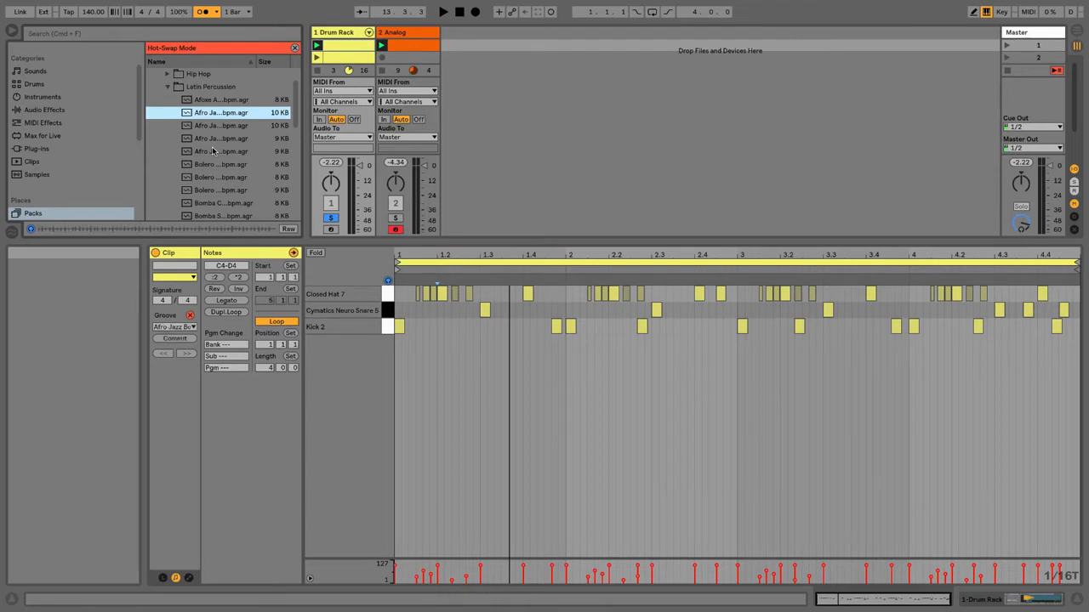
{"action": "key", "text": "space"}
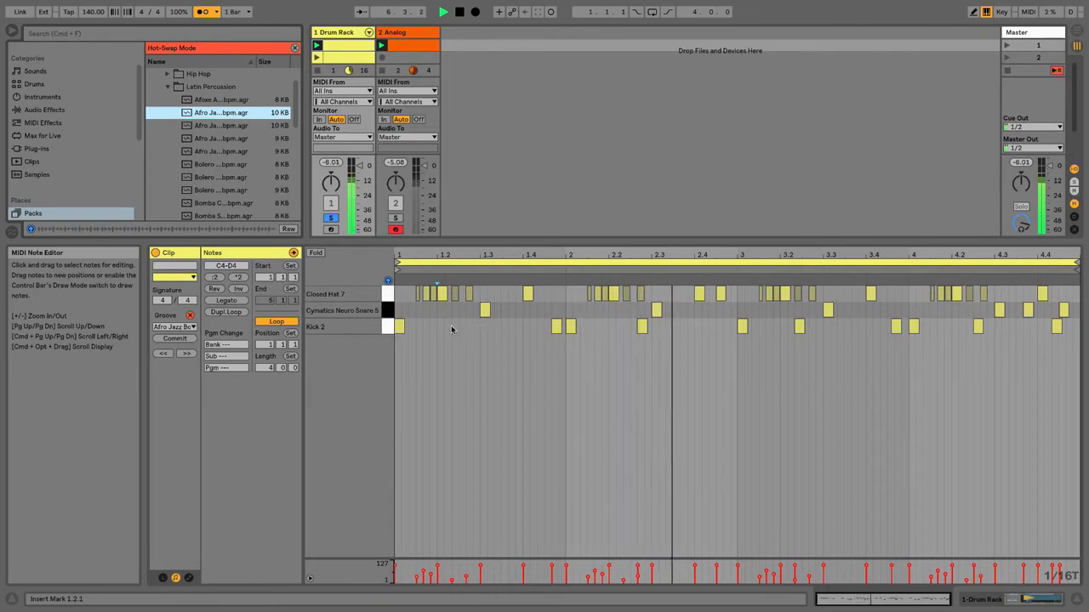
{"action": "left_click", "coordinate": [191, 316]}
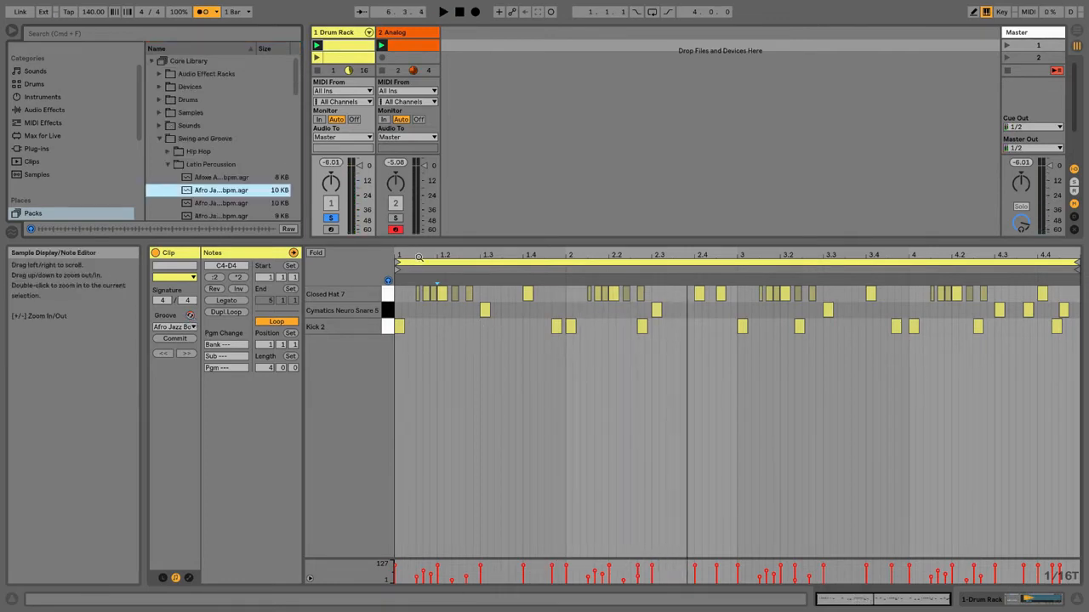
Commit the Afro Jazz groove to the drum clip's notes and inspect the shifted hats around 1.2.
{"action": "left_click_drag", "start_coordinate": [415, 265], "coordinate": [432, 292]}
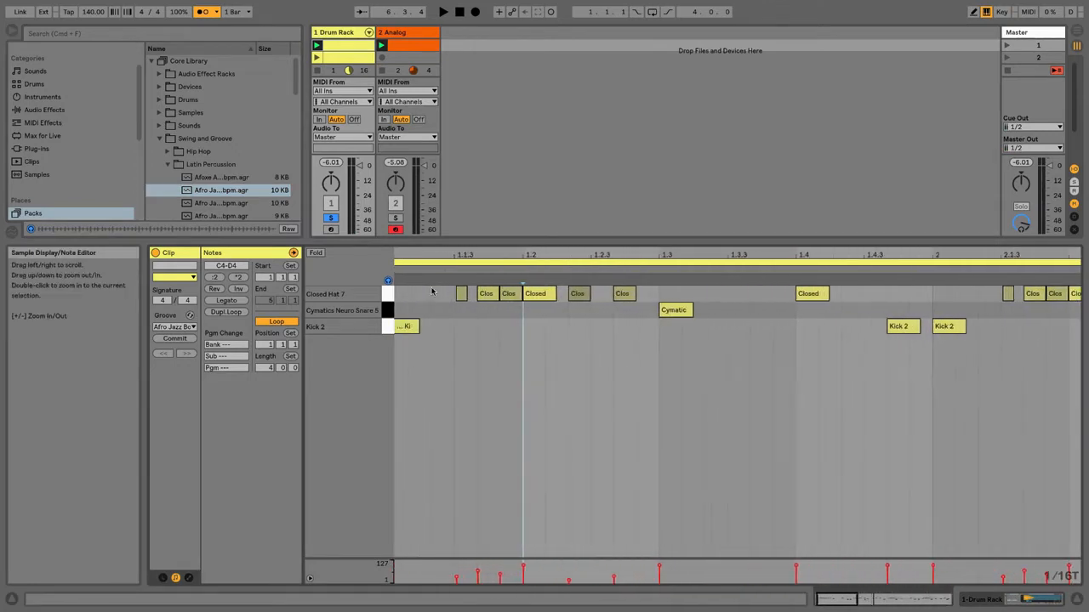
{"action": "left_click", "coordinate": [179, 339]}
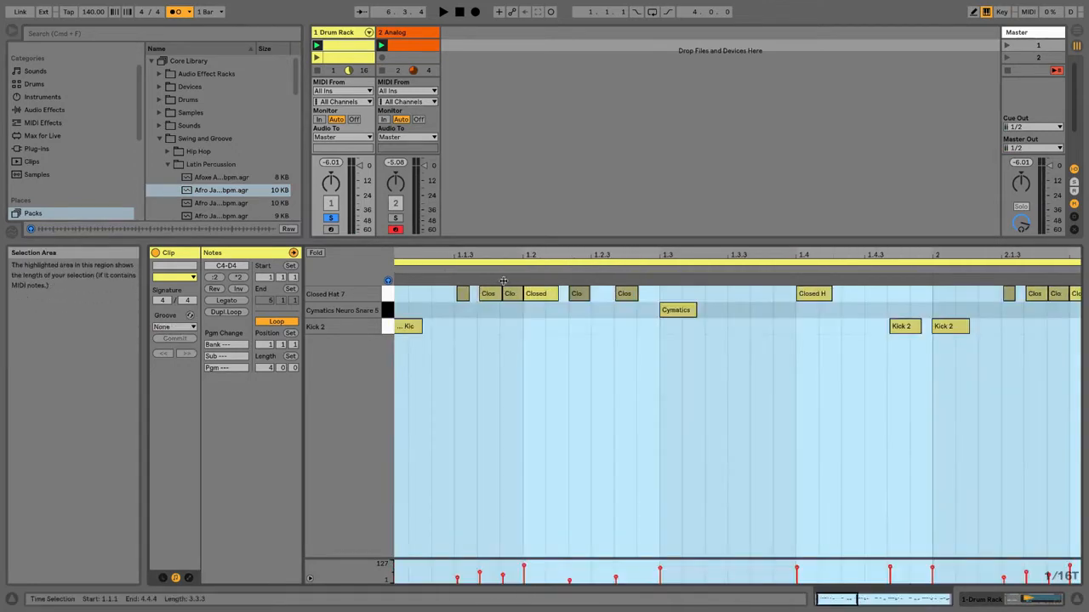
{"action": "left_click_drag", "start_coordinate": [502, 251], "coordinate": [595, 302]}
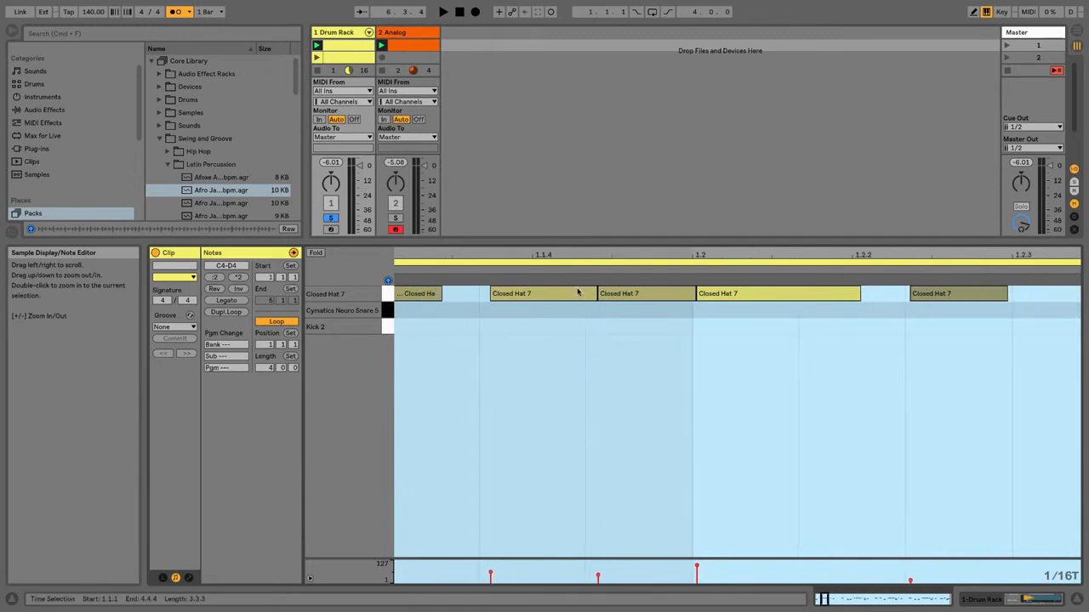
Undo and redo the groove commit to compare the hat timing, and deselect the notes.
{"action": "key", "text": "super+z"}
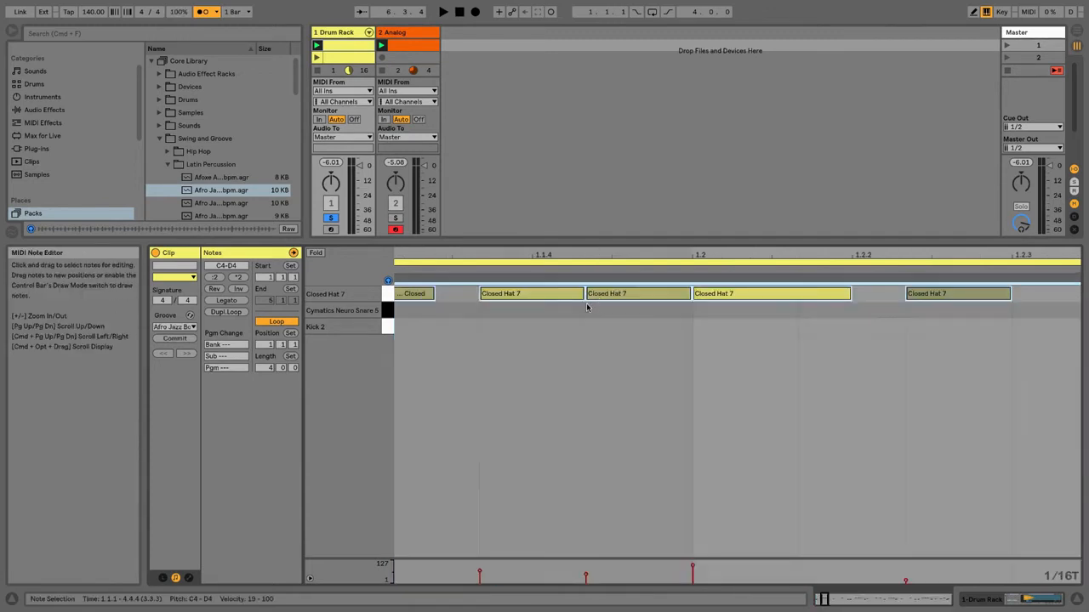
{"action": "key", "text": "super+shift+z"}
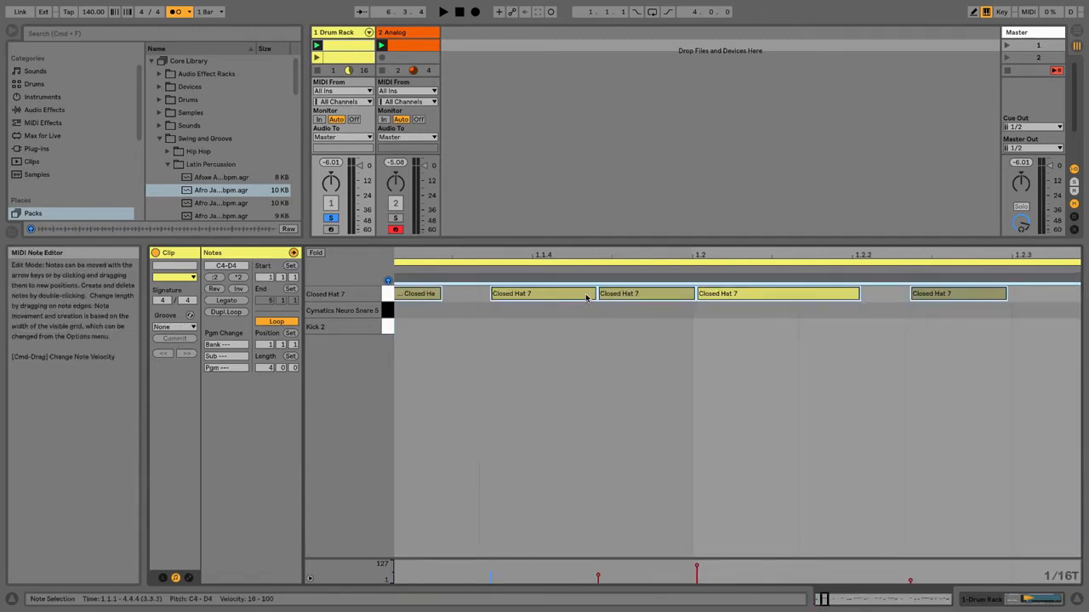
{"action": "key", "text": "minus"}
{"action": "key", "text": "minus"}
{"action": "key", "text": "minus"}
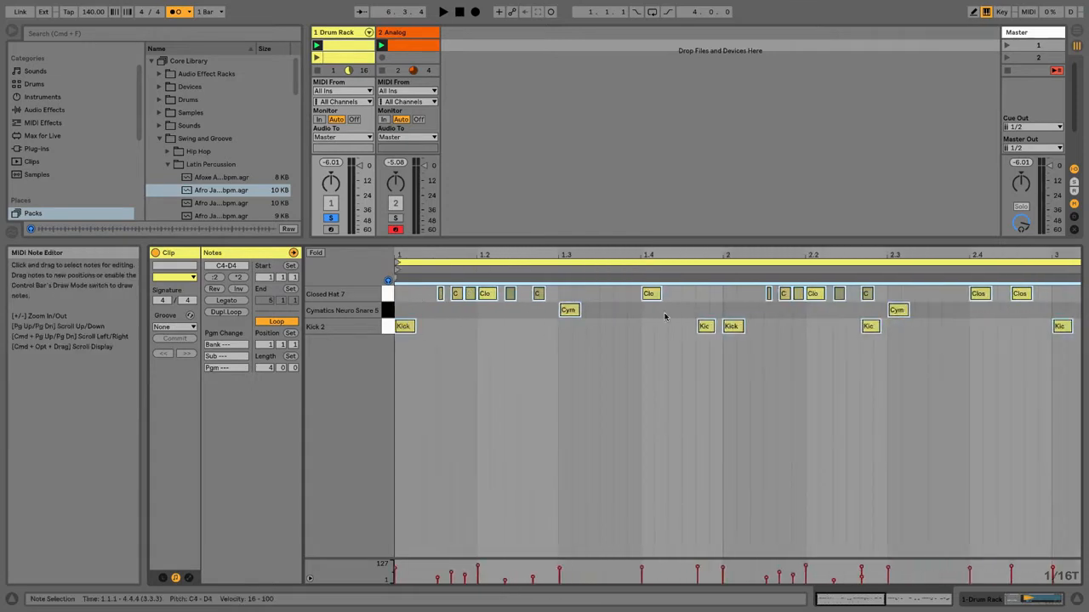
{"action": "key", "text": "minus"}
{"action": "key", "text": "minus"}
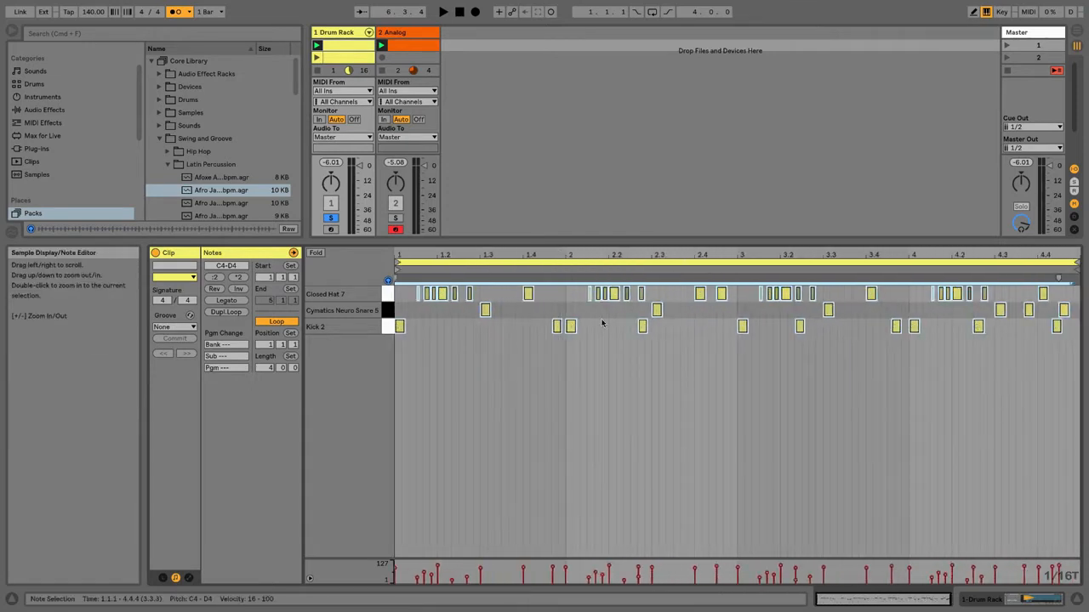
{"action": "left_click", "coordinate": [500, 339]}
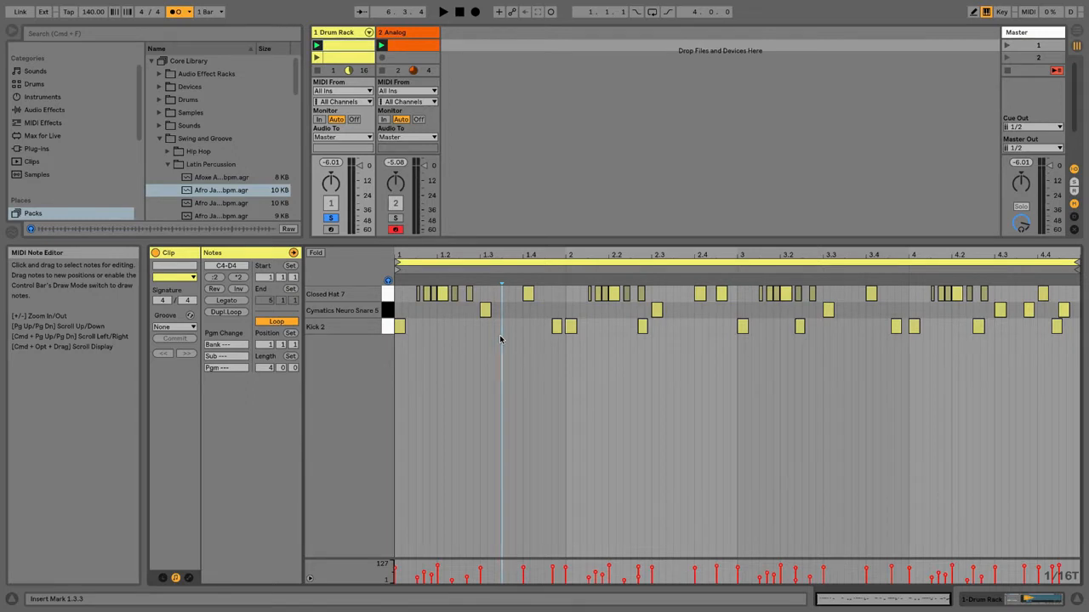
Apply the Afro Jazz Bongo-115bpm groove to the Analog clip and commit it to the notes.
{"action": "left_click_drag", "start_coordinate": [550, 258], "coordinate": [585, 345]}
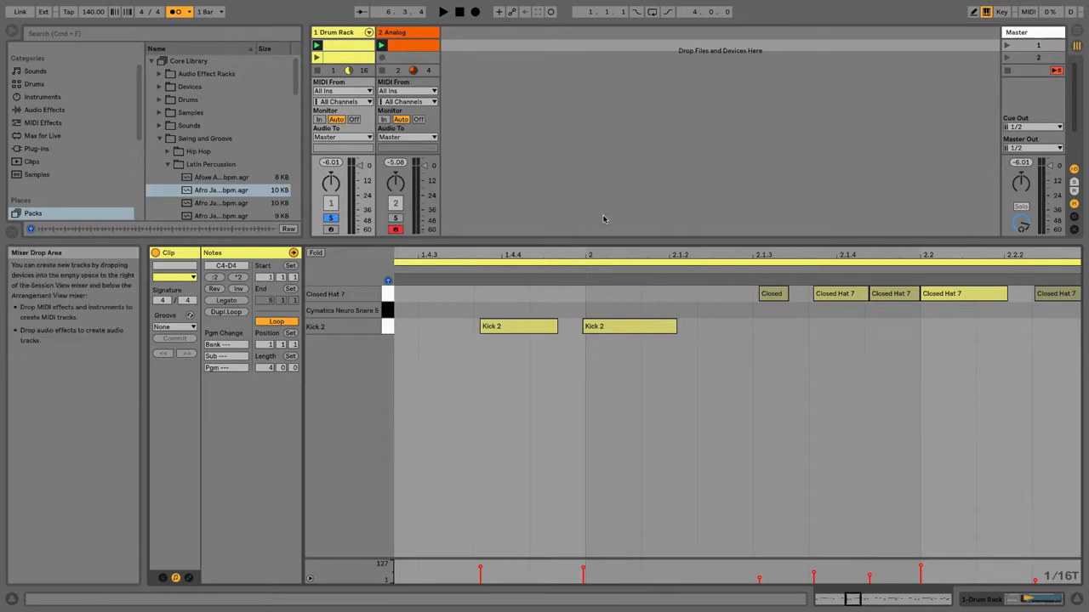
{"action": "left_click_drag", "start_coordinate": [604, 258], "coordinate": [603, 174]}
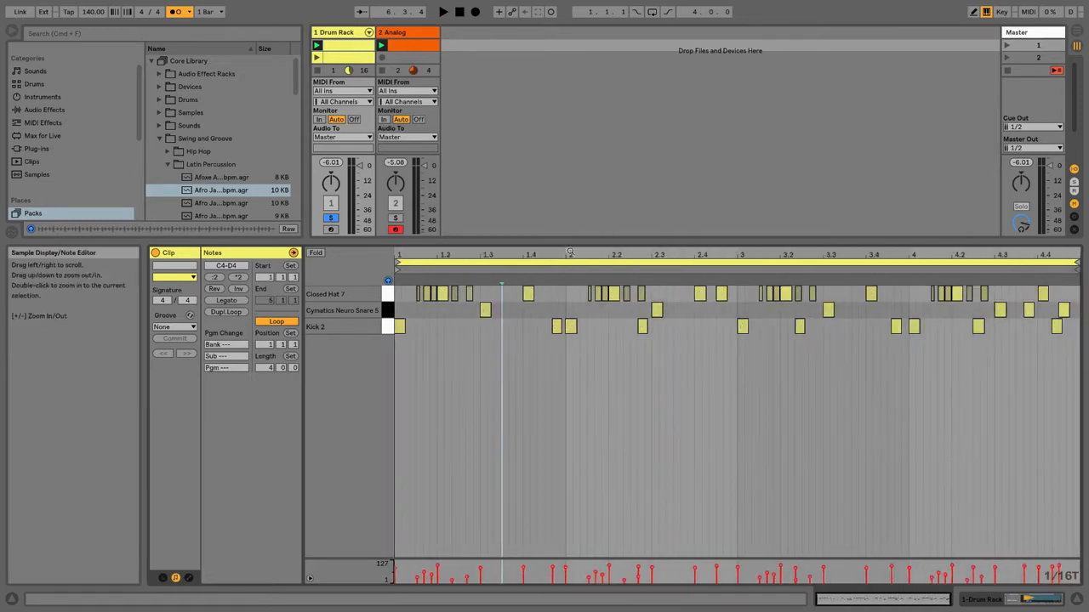
{"action": "left_click", "coordinate": [407, 46]}
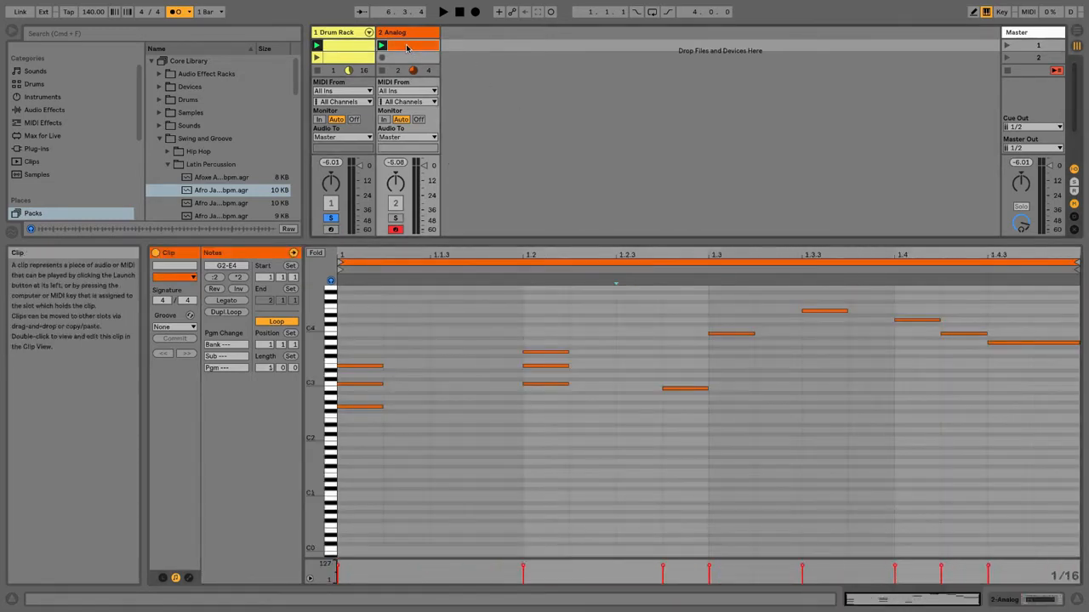
{"action": "left_click", "coordinate": [175, 327]}
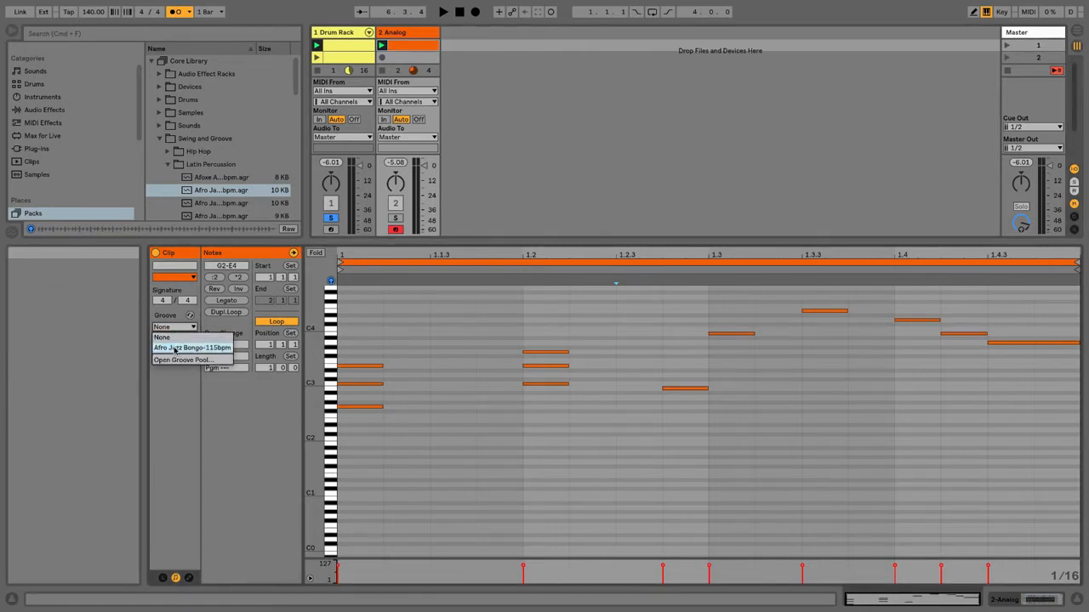
{"action": "left_click", "coordinate": [176, 350]}
{"action": "left_click", "coordinate": [176, 339]}
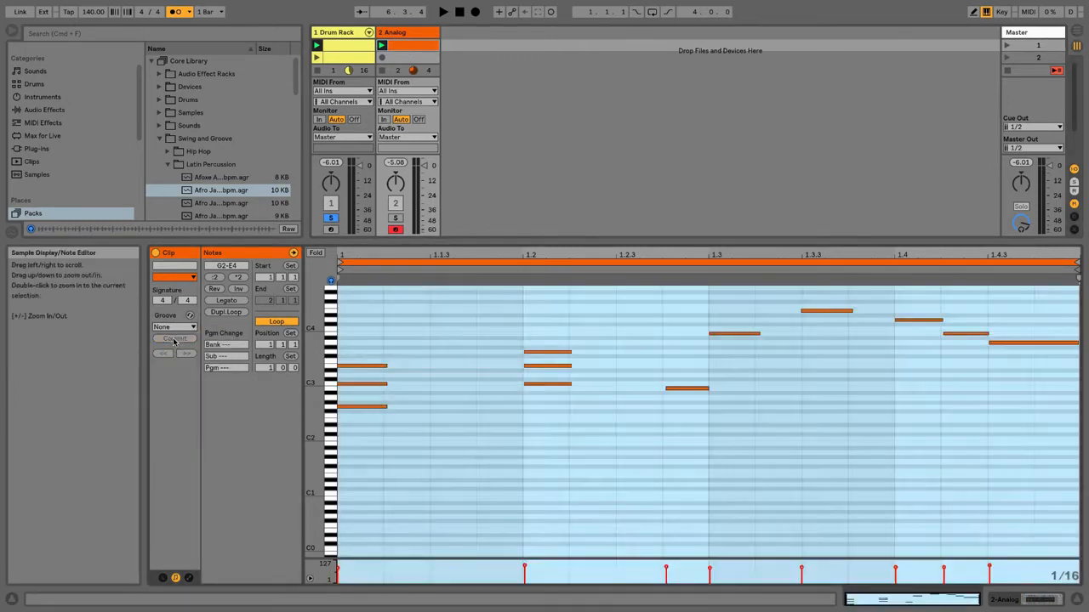
Unsolo the Drum Rack track, play both clips together, lower the Analog track's volume to about -12 dB, and deselect the notes.
{"action": "left_click", "coordinate": [331, 217]}
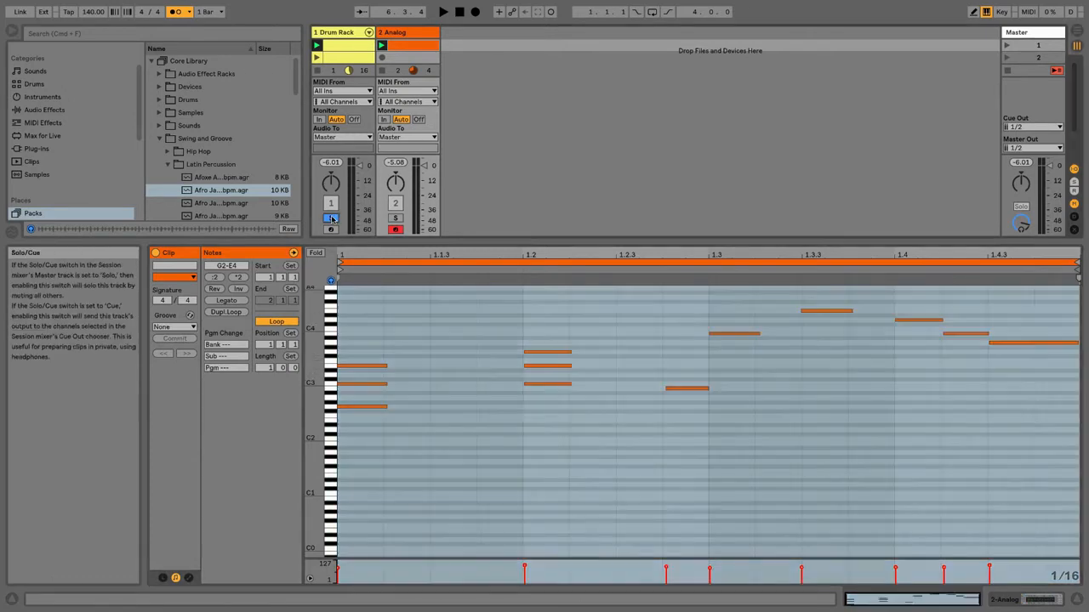
{"action": "key", "text": "space"}
{"action": "left_click_drag", "start_coordinate": [424, 166], "coordinate": [423, 184]}
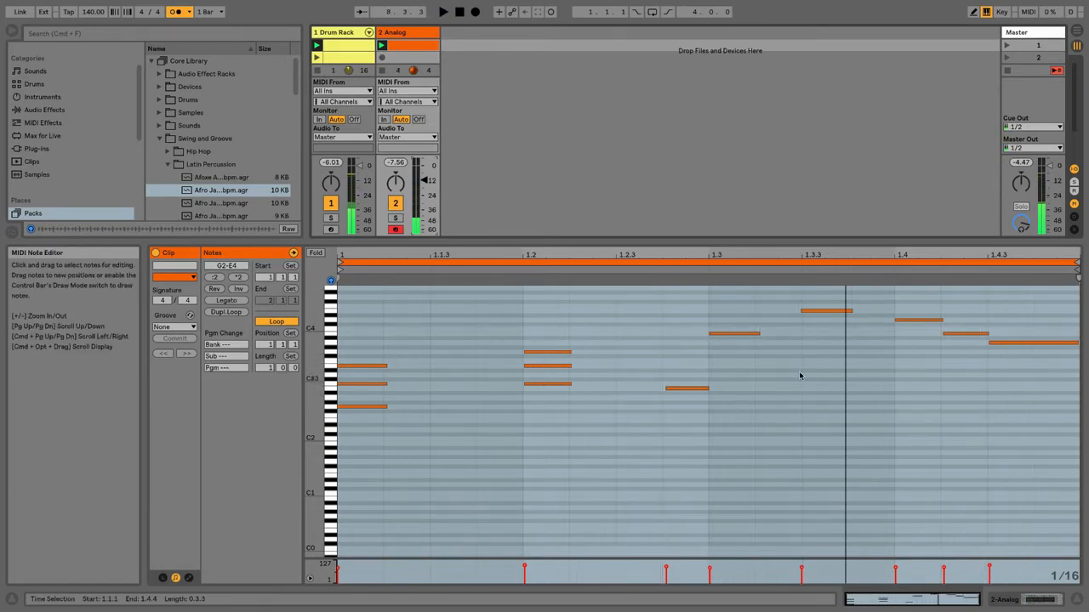
{"action": "left_click", "coordinate": [480, 392]}
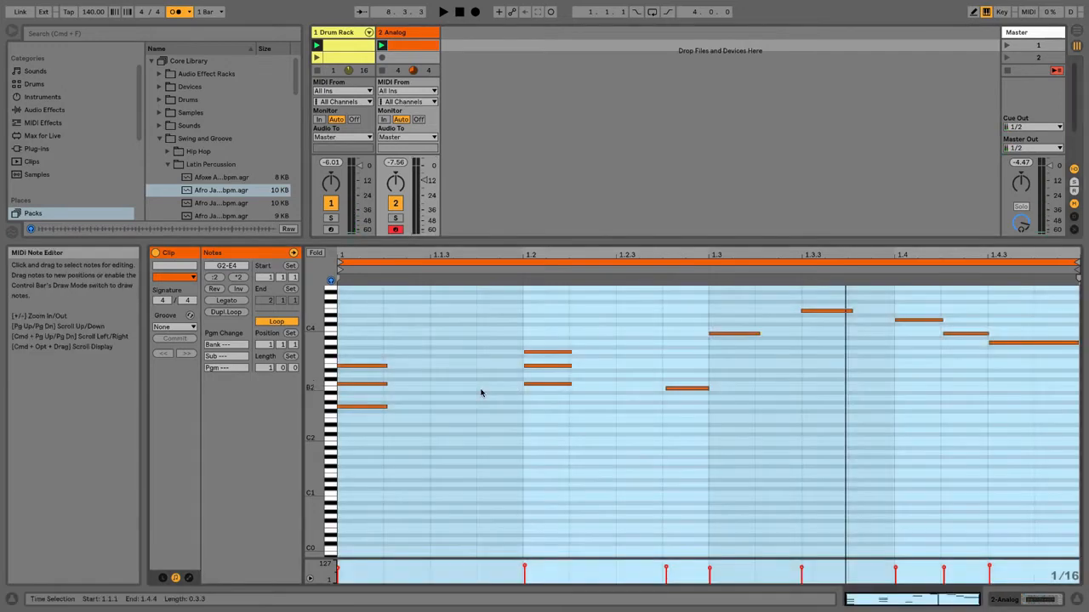
{"action": "left_click", "coordinate": [481, 392]}
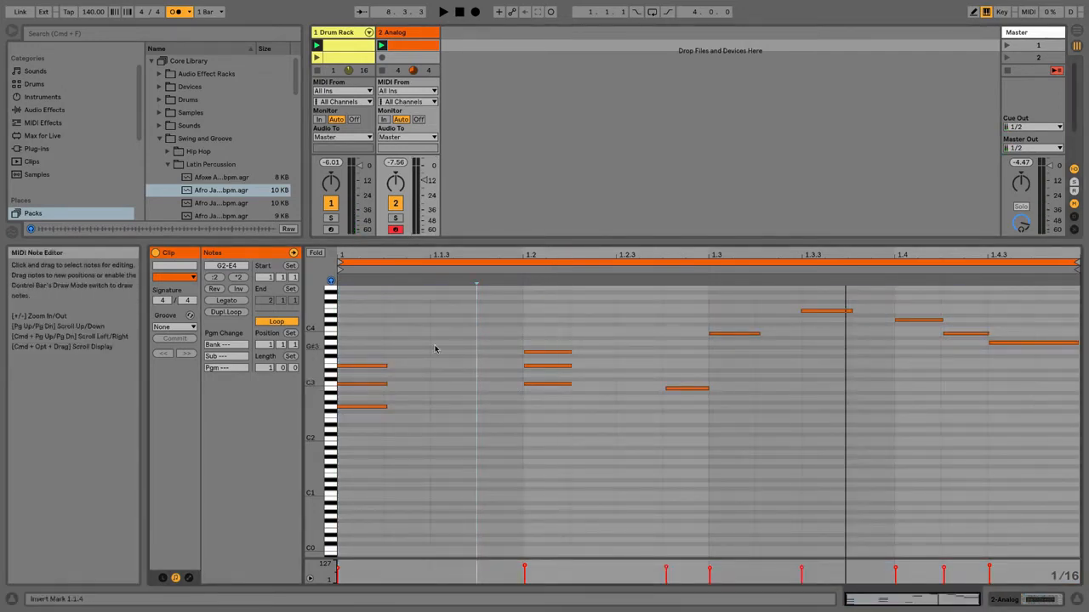
Delete the Analog track and keep the first Drum Rack clip open with no notes selected.
{"action": "left_click", "coordinate": [346, 48]}
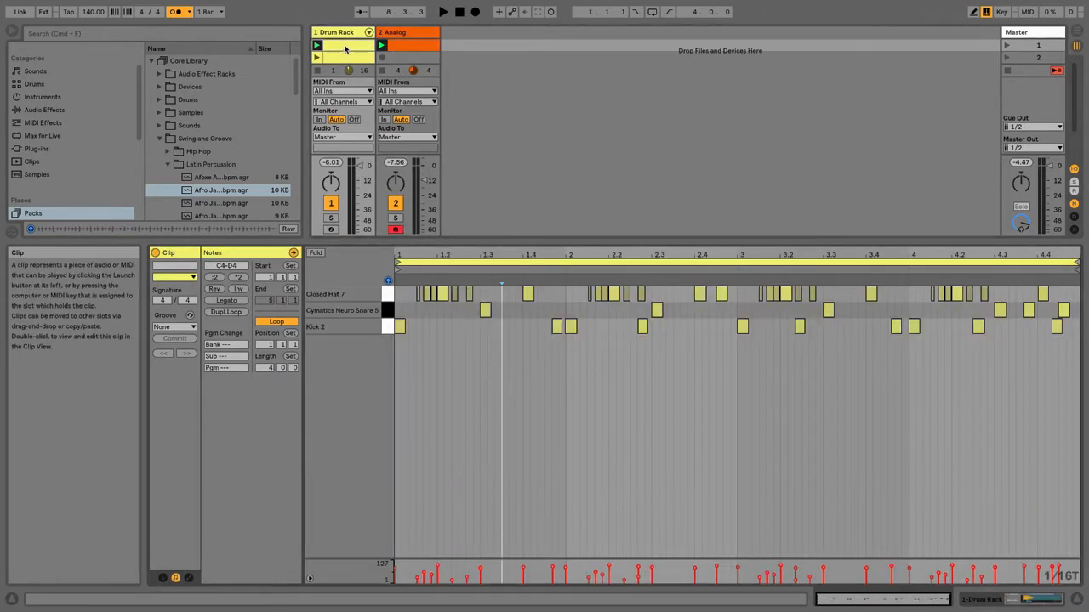
{"action": "left_click", "coordinate": [402, 36]}
{"action": "key", "text": "Delete"}
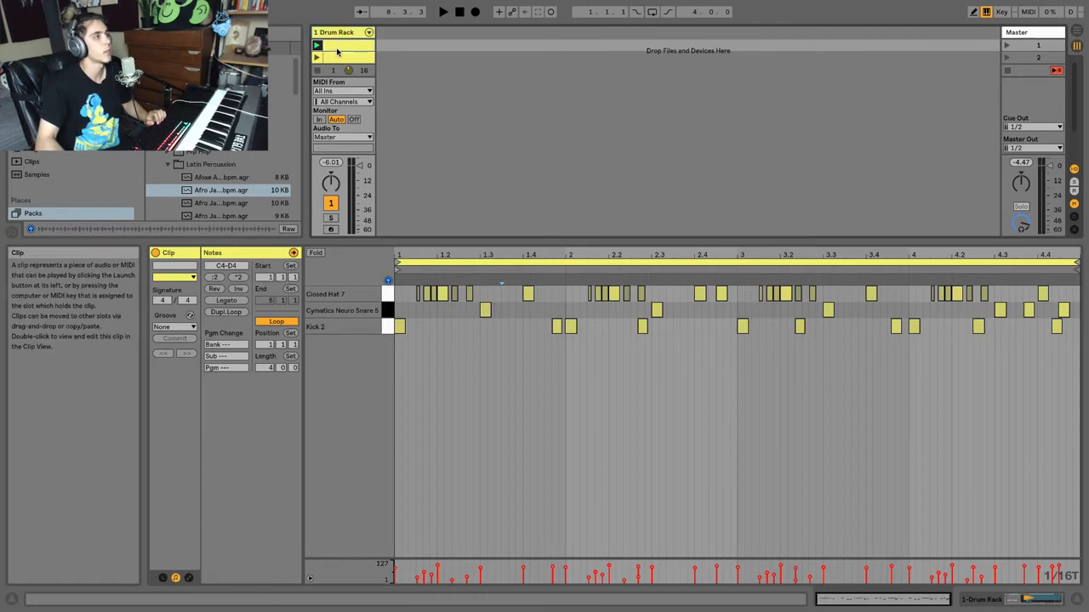
{"action": "left_click", "coordinate": [422, 323]}
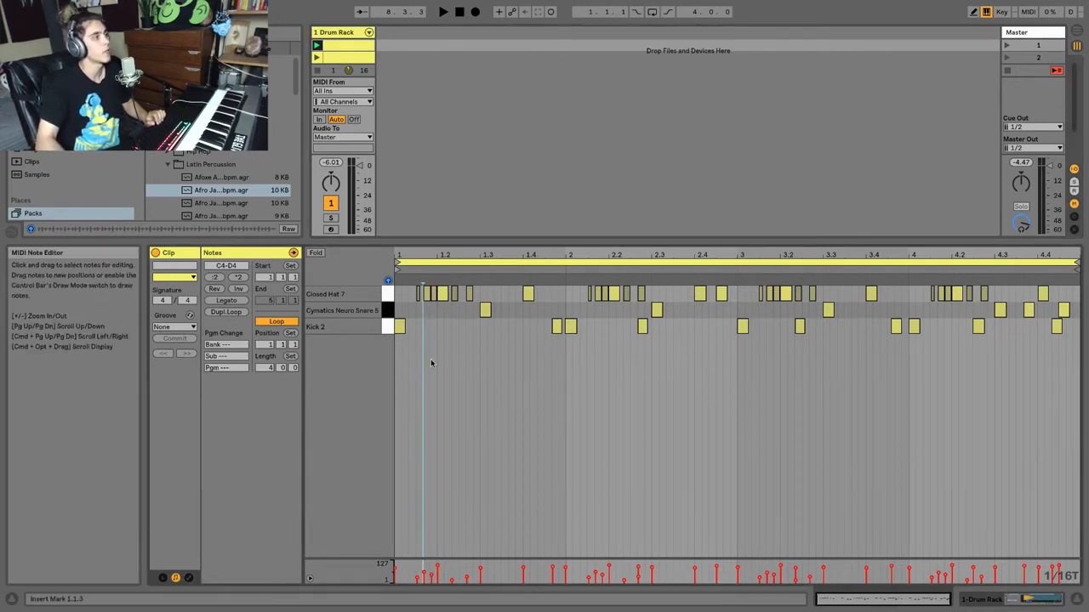
{"action": "left_click", "coordinate": [437, 339]}
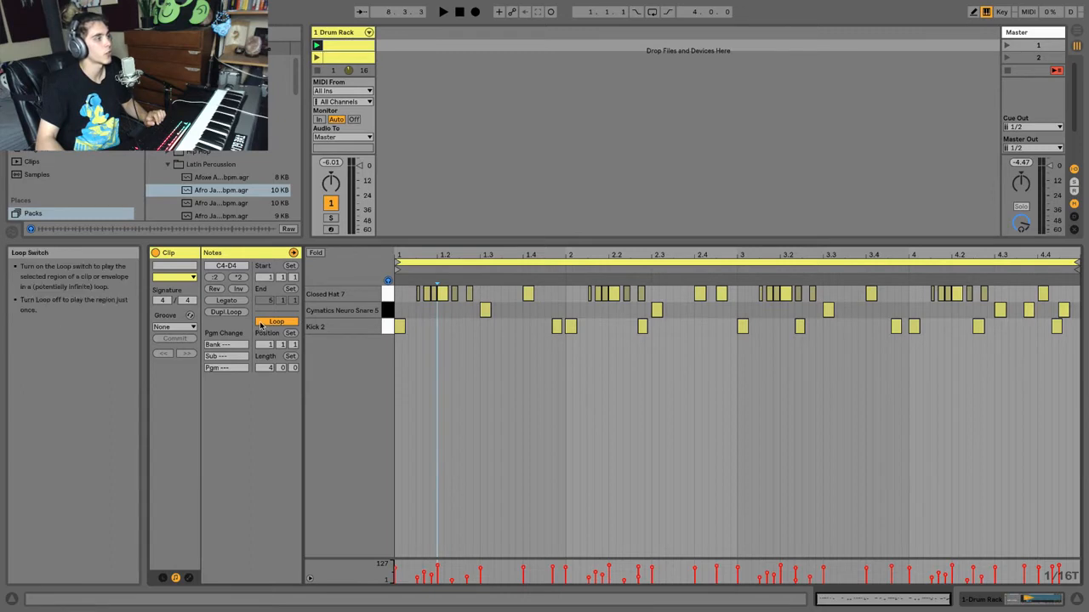
Double the drum clip's note timing to stretch the pattern over eight bars, and play it.
{"action": "left_click", "coordinate": [244, 280]}
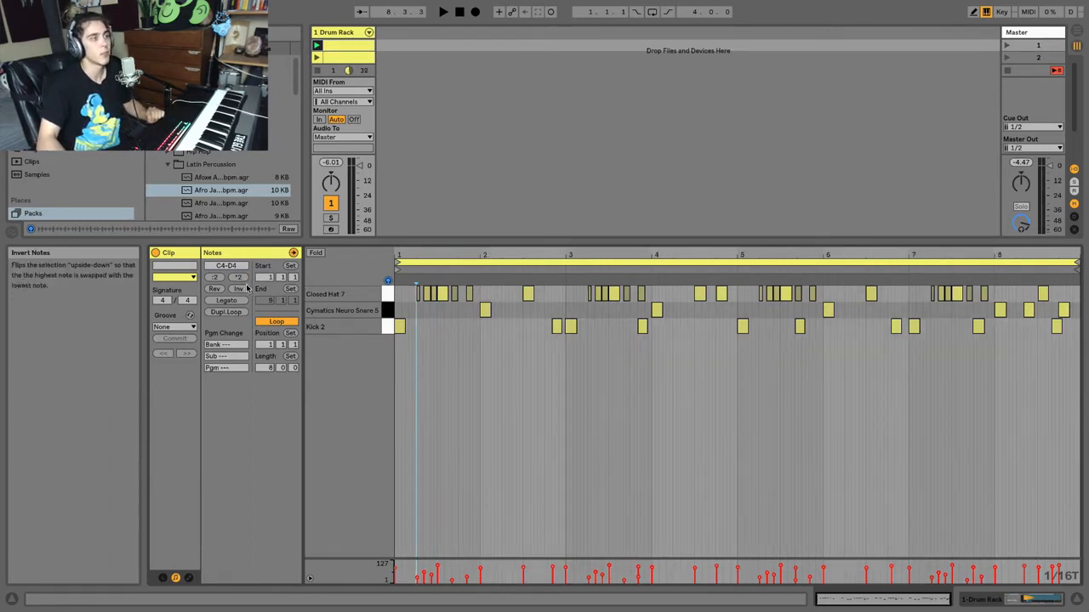
{"action": "key", "text": "space"}
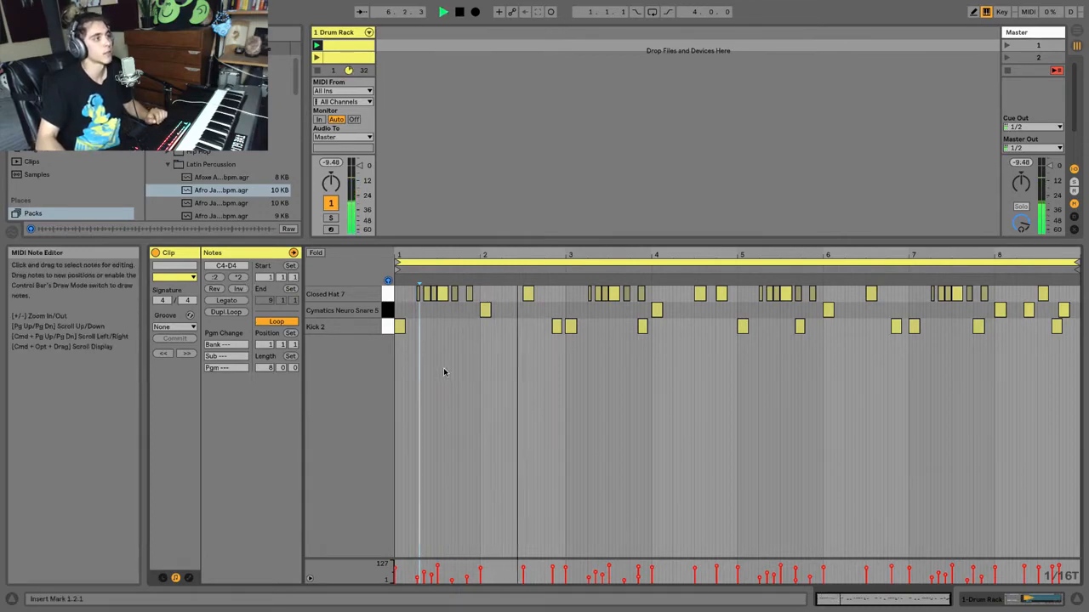
{"action": "key", "text": "space"}
Halve the drum pattern's timing twice to two bars, play it at that speed, and double it back to four bars.
{"action": "left_click", "coordinate": [213, 278]}
{"action": "left_click", "coordinate": [212, 278]}
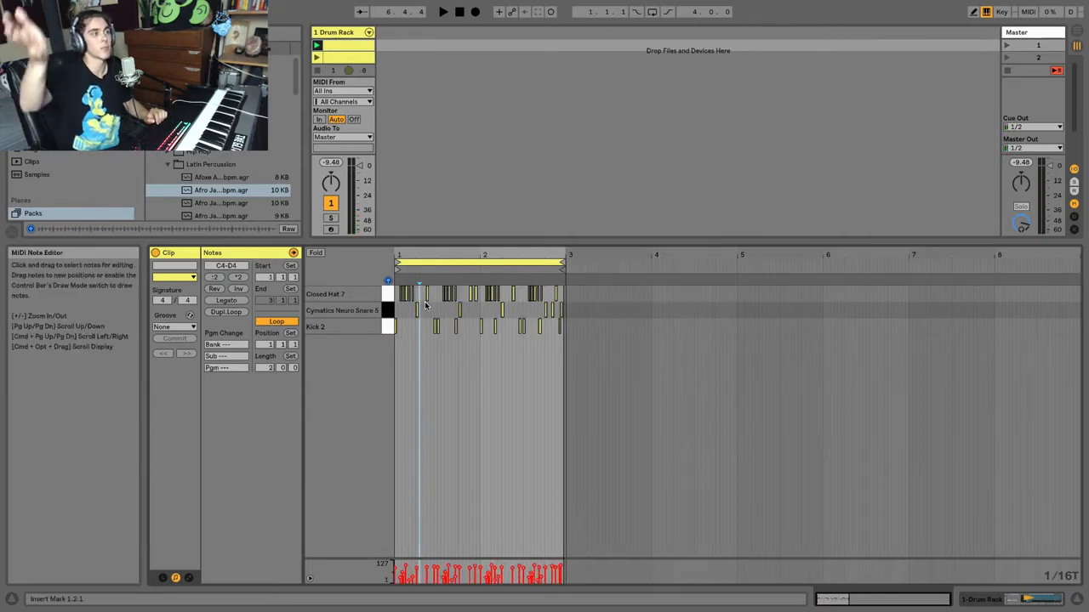
{"action": "key", "text": "space"}
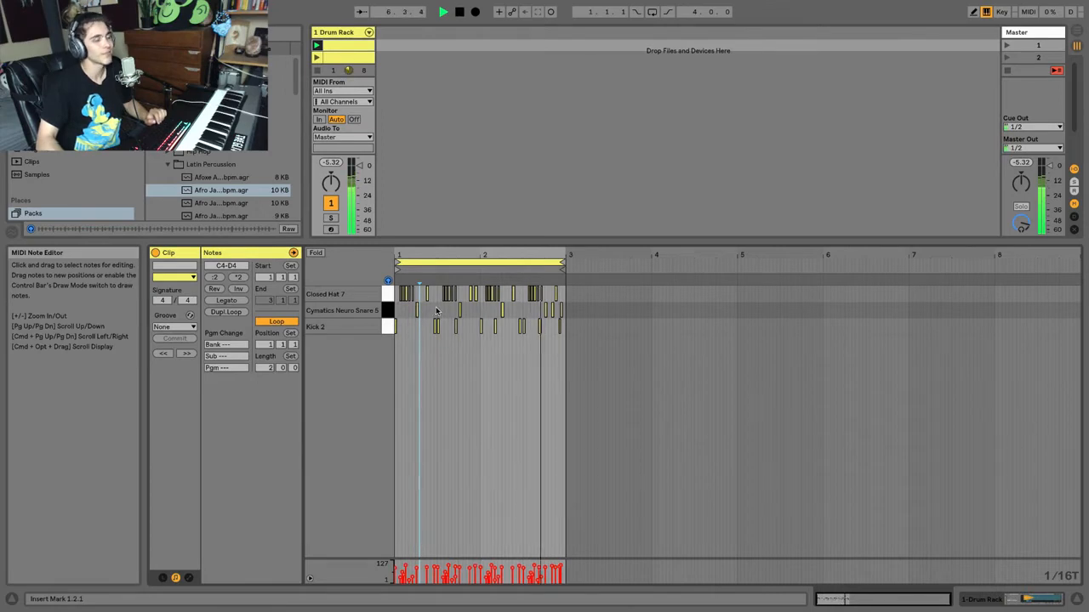
{"action": "left_click", "coordinate": [238, 278]}
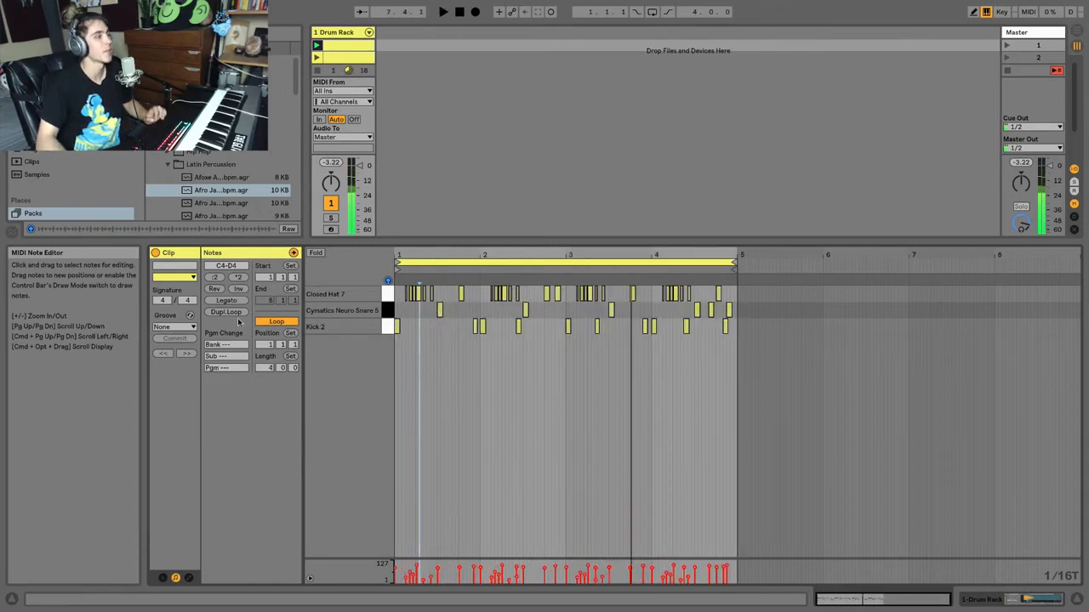
Reverse the whole drum pattern, play it, and undo the reversal.
{"action": "left_click", "coordinate": [215, 289]}
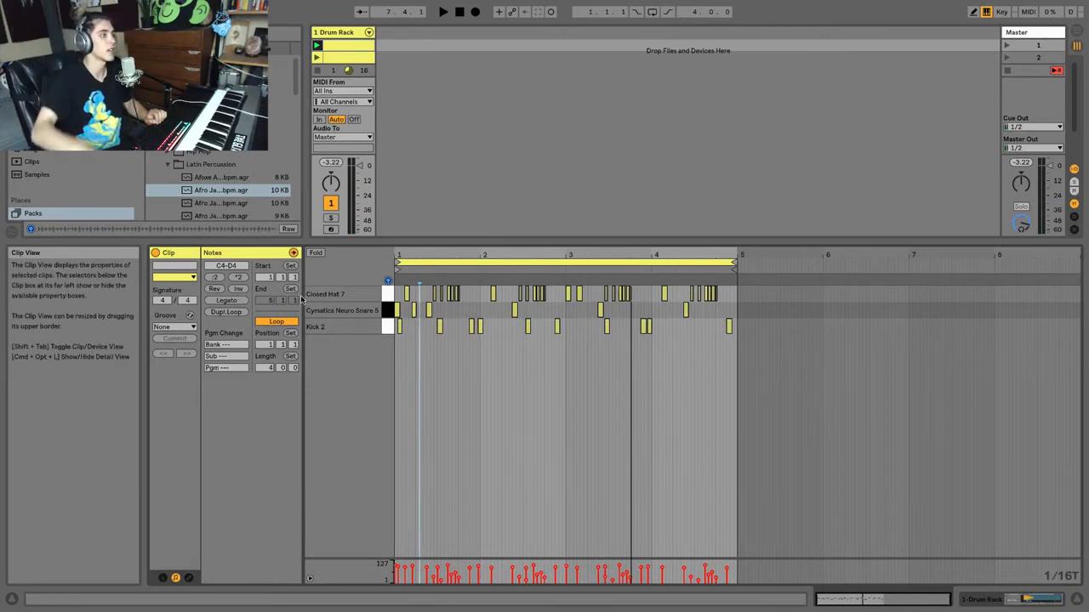
{"action": "key", "text": "space"}
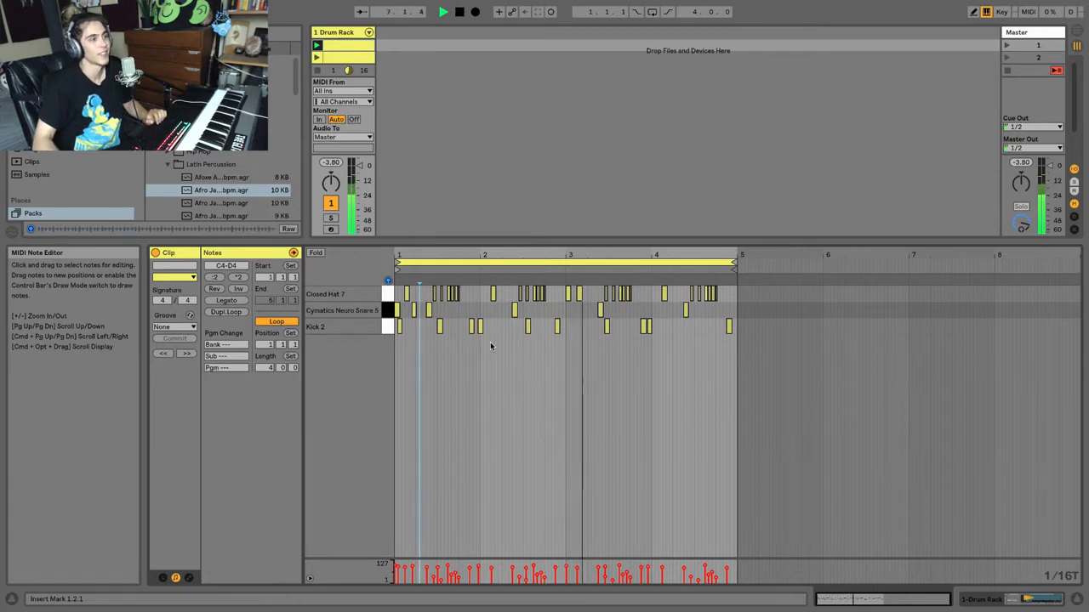
{"action": "key", "text": "space"}
{"action": "key", "text": "super+z"}
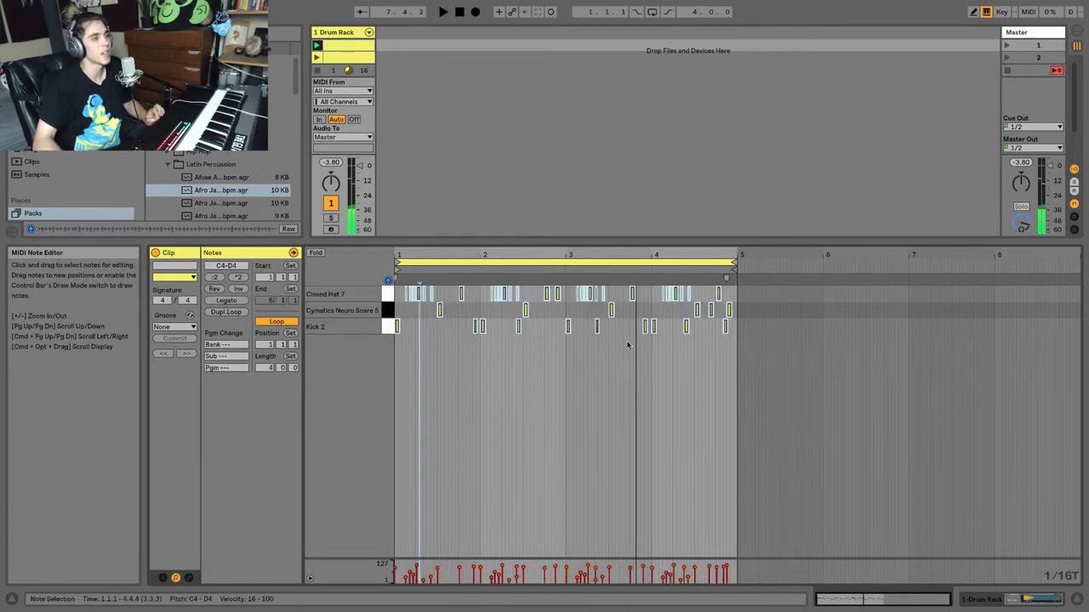
Delete the last four notes of bar 4: the hat, two snares and kick.
{"action": "left_click", "coordinate": [729, 311]}
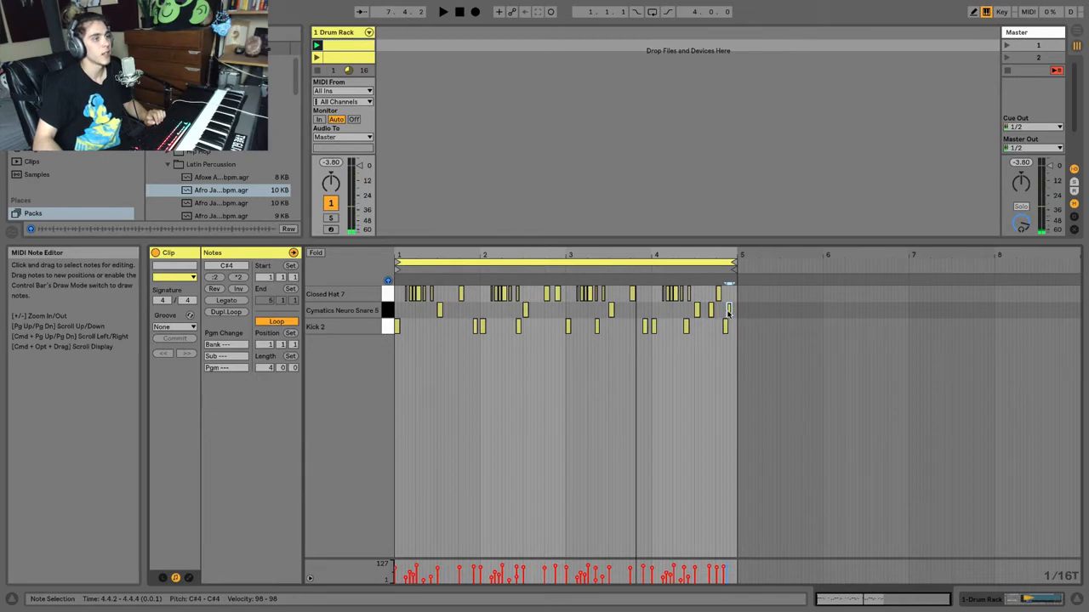
{"action": "left_click_drag", "start_coordinate": [704, 292], "coordinate": [737, 332]}
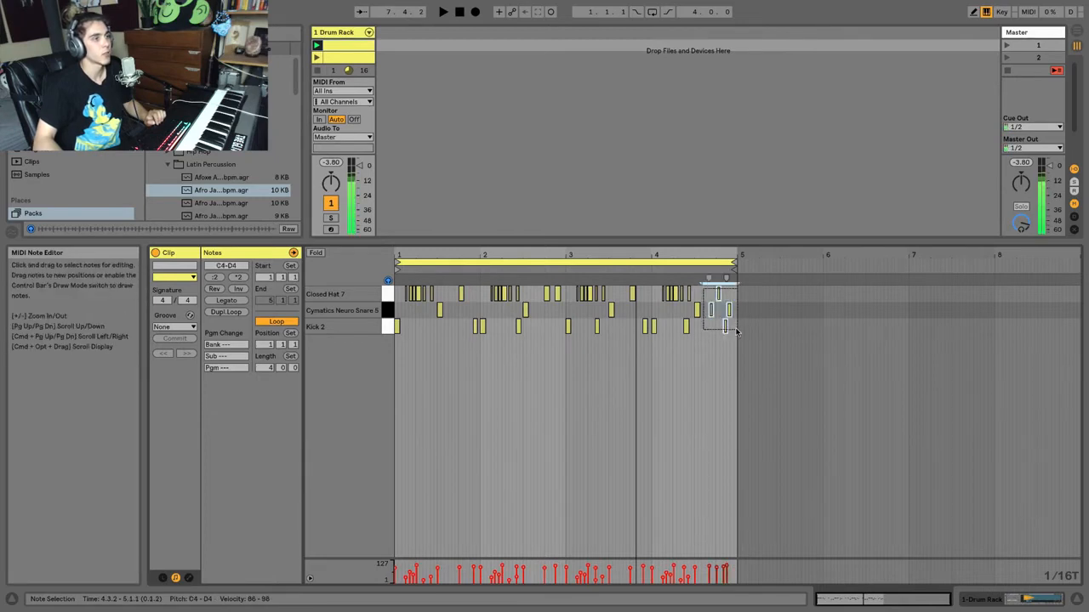
{"action": "key", "text": "Delete"}
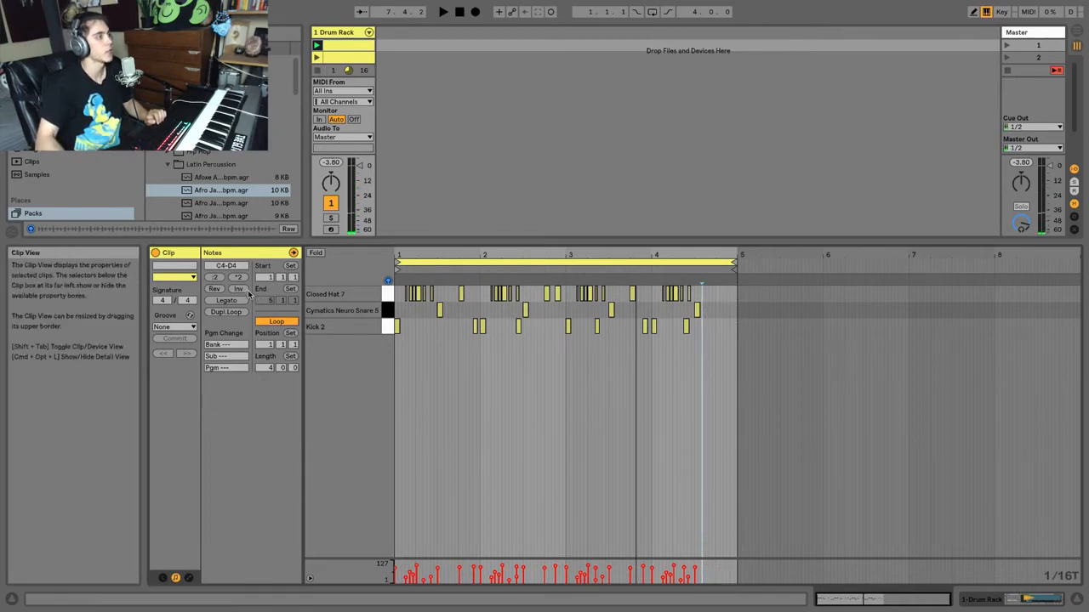
Reverse the shortened drum pattern, play it, flip it back, and deselect the notes.
{"action": "left_click", "coordinate": [215, 290]}
{"action": "key", "text": "space"}
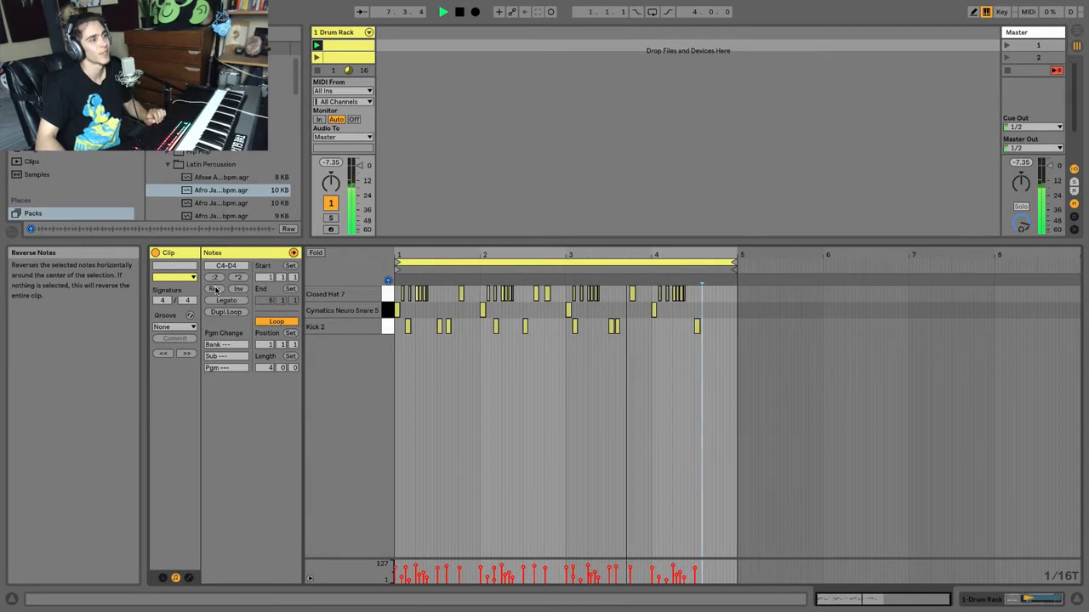
{"action": "key", "text": "space"}
{"action": "left_click", "coordinate": [215, 290]}
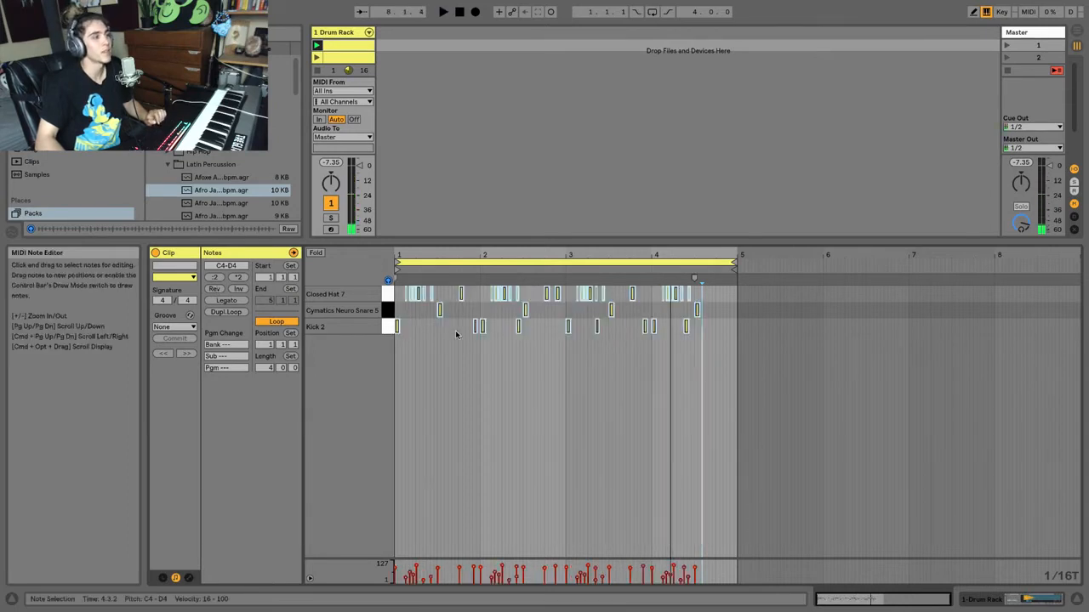
{"action": "left_click", "coordinate": [455, 331]}
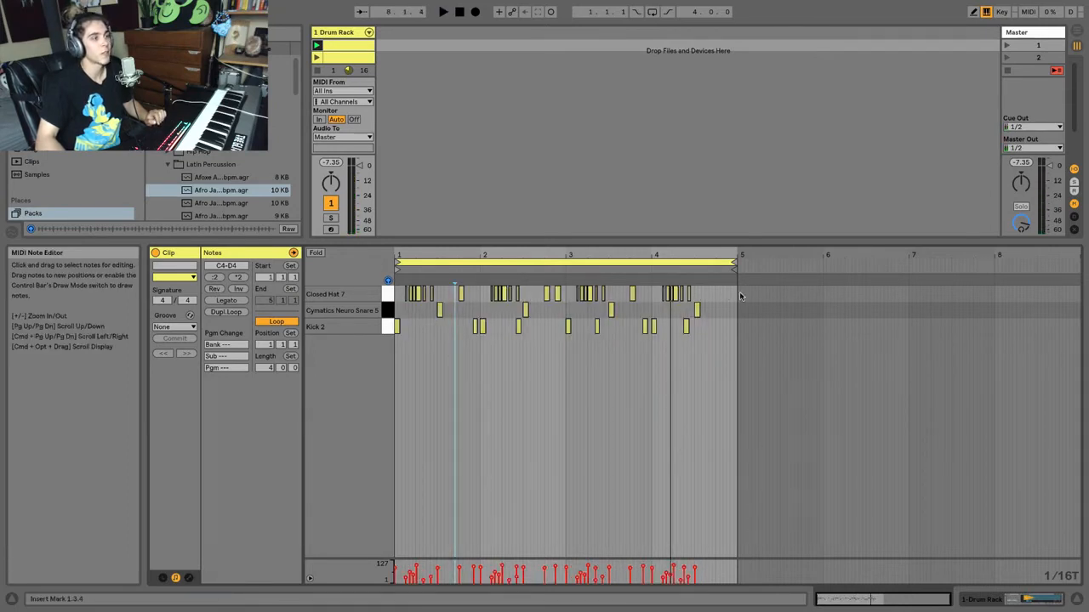
Reverse only the Closed Hat 7 notes across all four bars, play the result, and restore their original order.
{"action": "left_click_drag", "start_coordinate": [735, 295], "coordinate": [396, 300]}
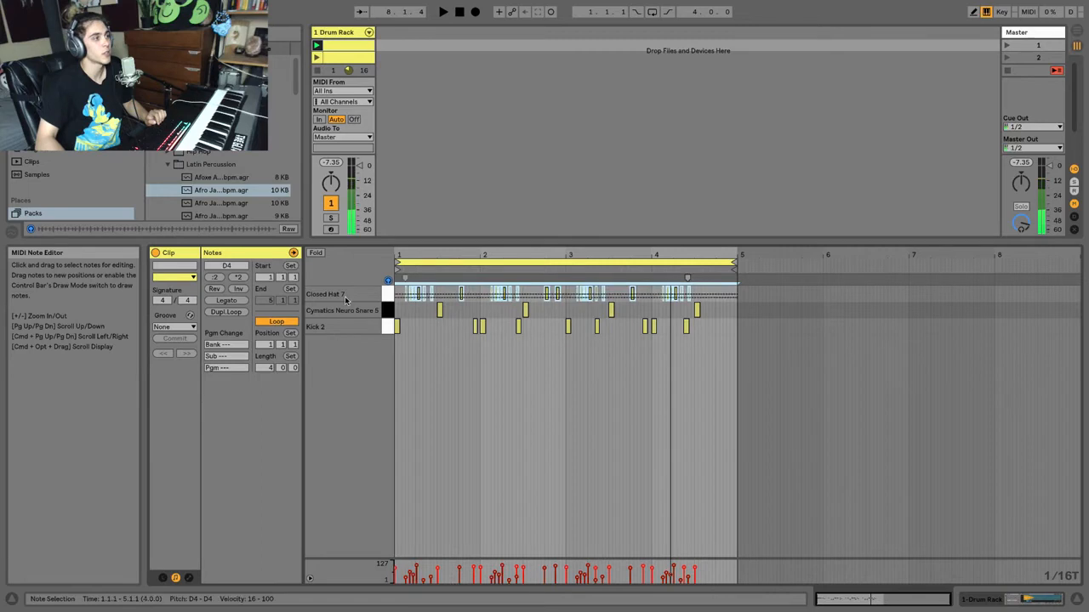
{"action": "left_click", "coordinate": [215, 290]}
{"action": "key", "text": "space"}
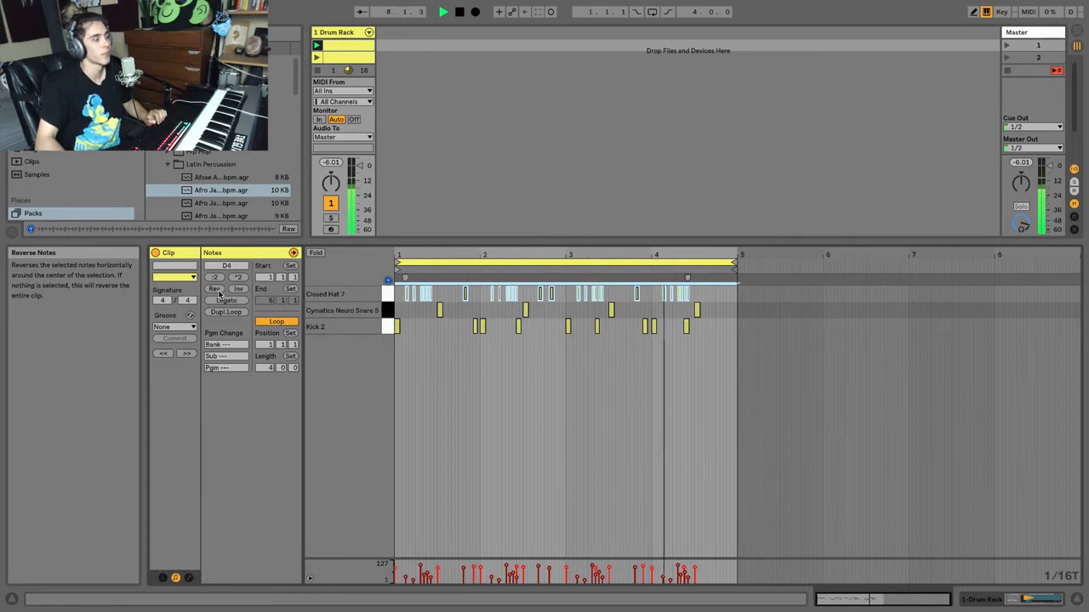
{"action": "left_click", "coordinate": [221, 294]}
{"action": "left_click", "coordinate": [420, 330]}
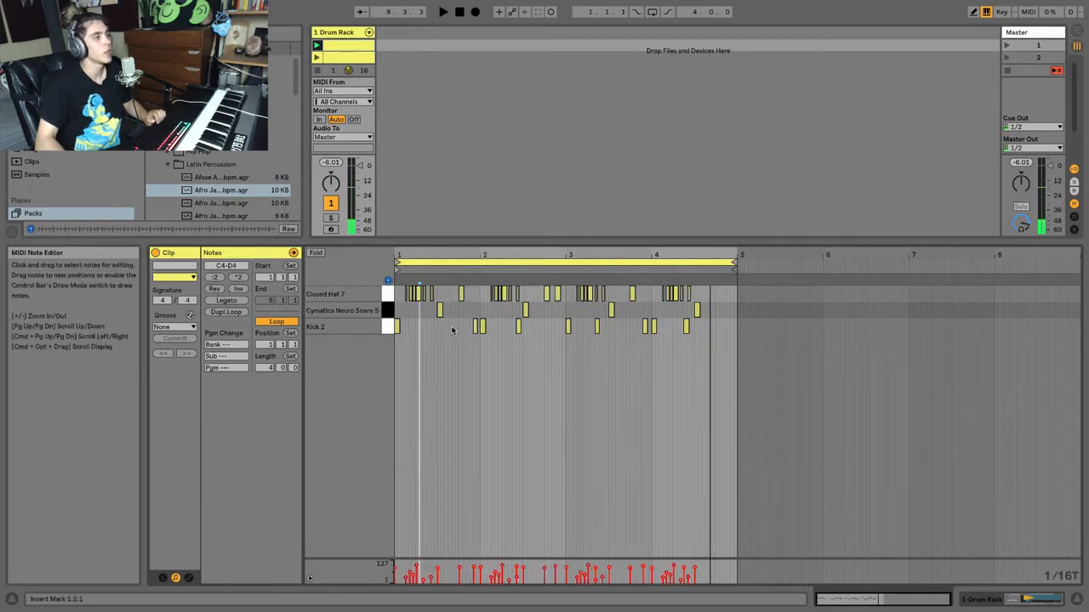
Undo the recent edits back to the complete four-bar pattern, including the deleted notes at the end of bar 4.
{"action": "key", "text": "super+z"}
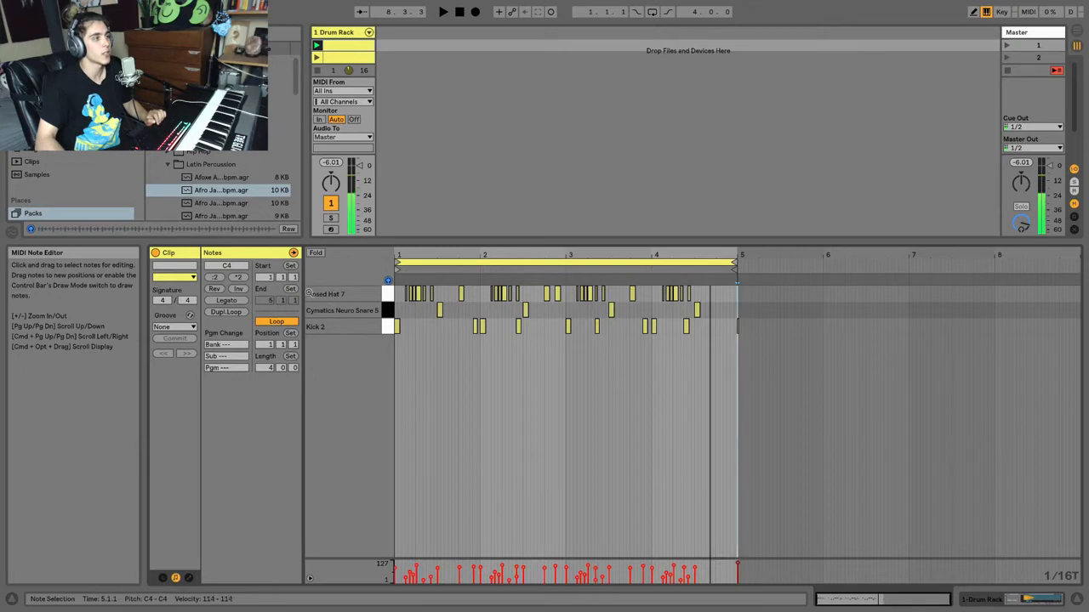
{"action": "key", "text": "super+z"}
{"action": "key", "text": "super+z"}
Select all drum notes, invert them so the hat and kick rows swap, and play the pattern.
{"action": "key", "text": "super+a"}
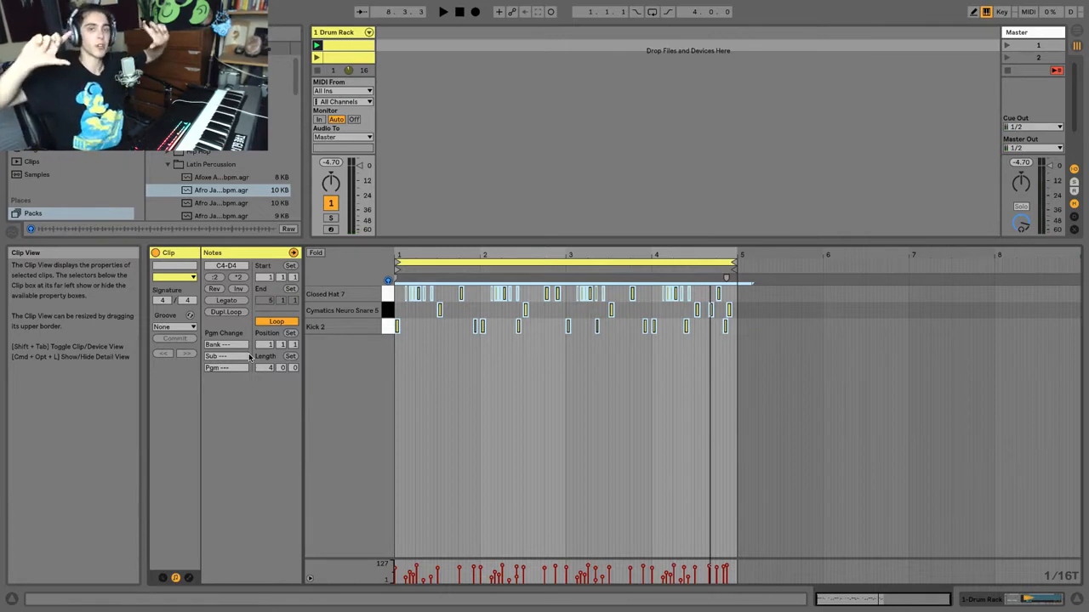
{"action": "left_click", "coordinate": [239, 290]}
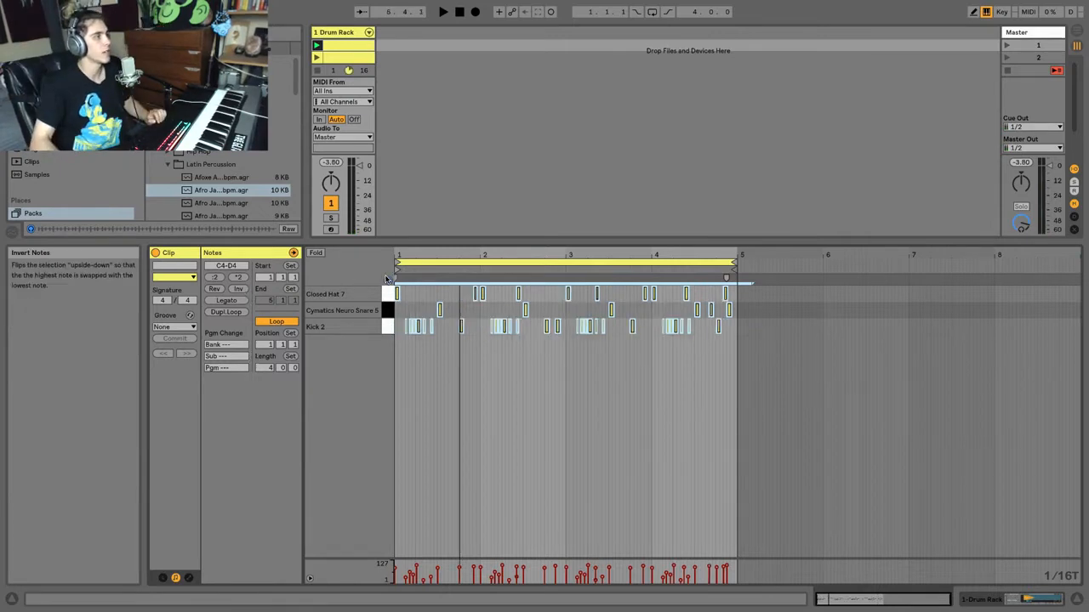
{"action": "left_click_drag", "start_coordinate": [398, 254], "coordinate": [398, 265]}
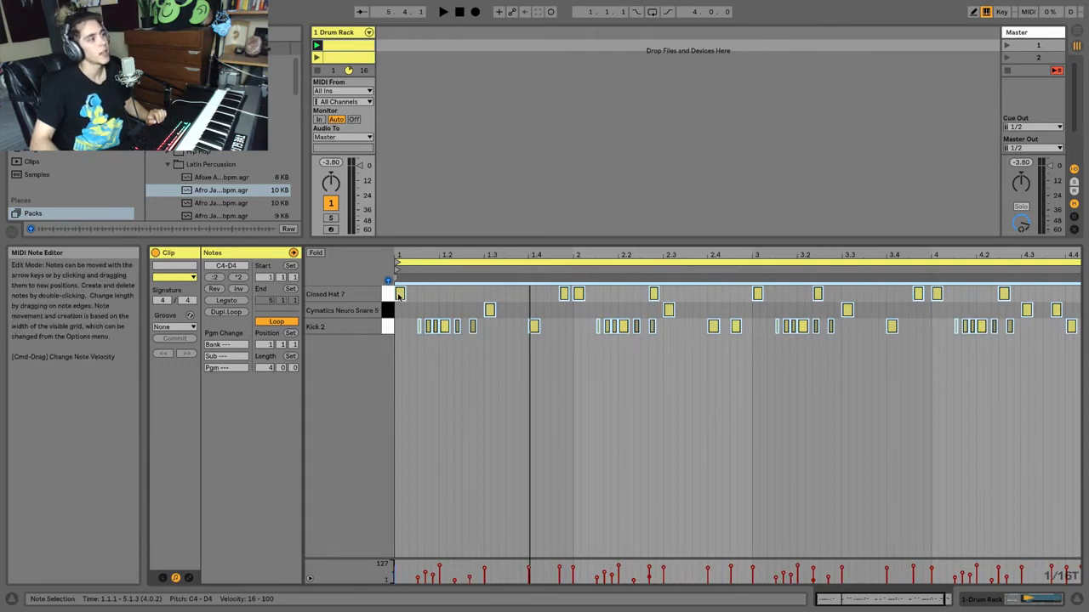
{"action": "key", "text": "space"}
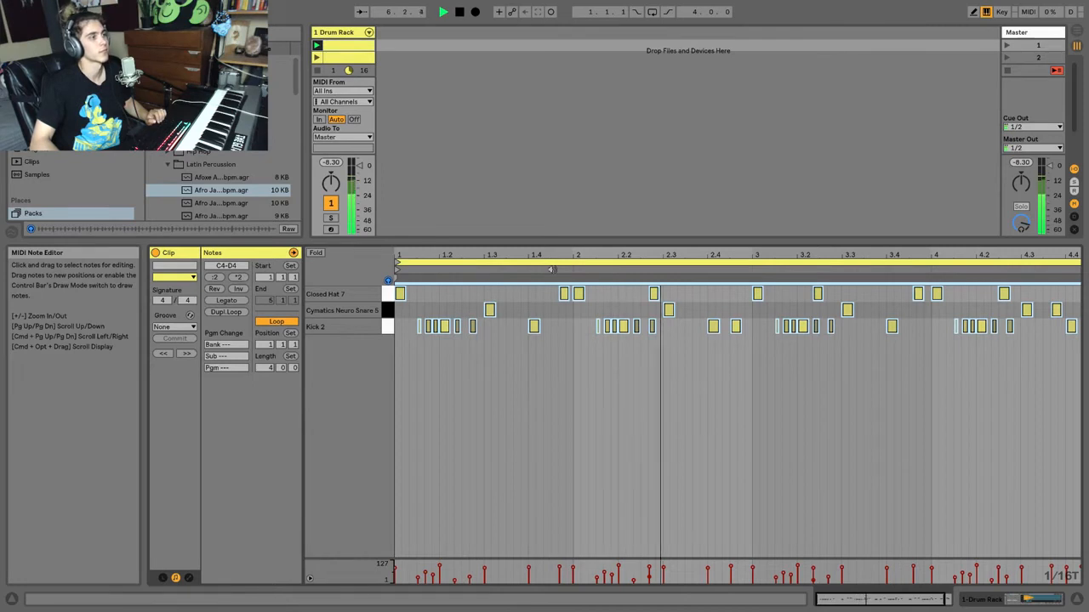
Undo the inversion of the drum notes and deselect the pattern.
{"action": "left_click_drag", "start_coordinate": [542, 255], "coordinate": [543, 248]}
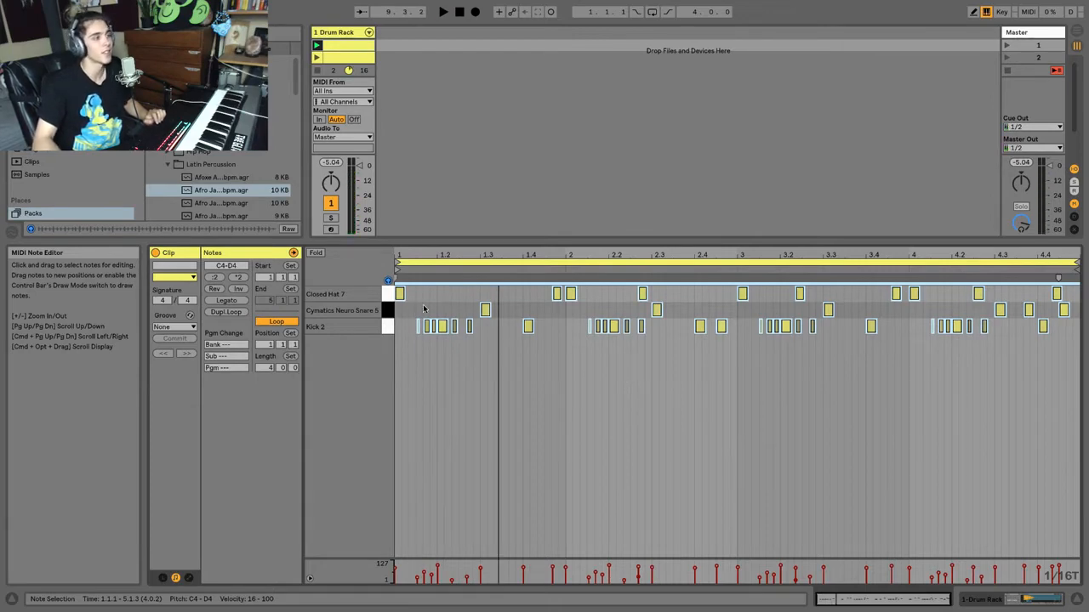
{"action": "key", "text": "super+z"}
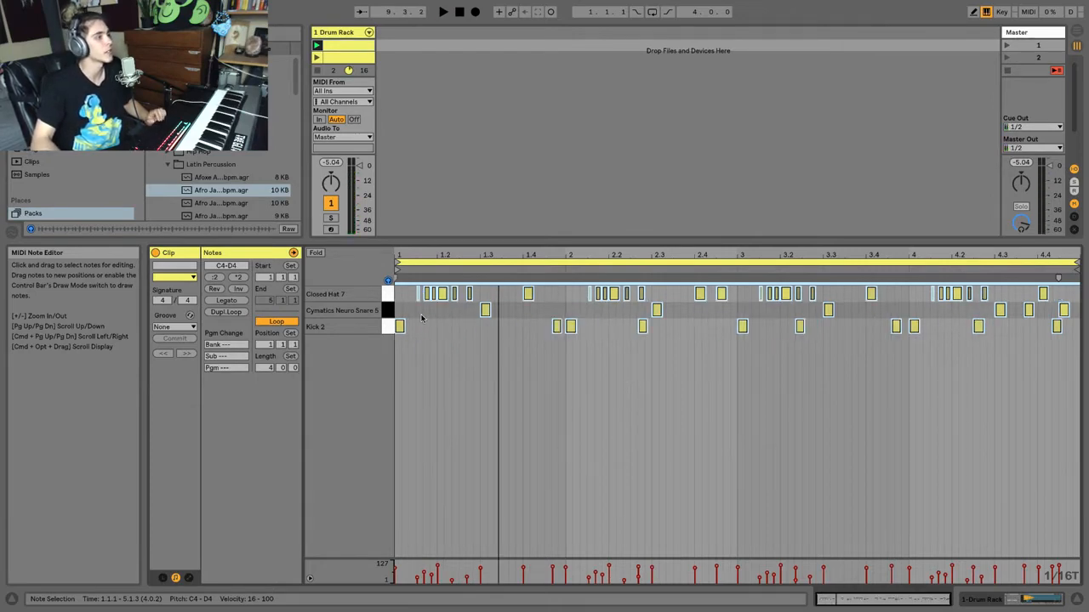
{"action": "left_click", "coordinate": [421, 319]}
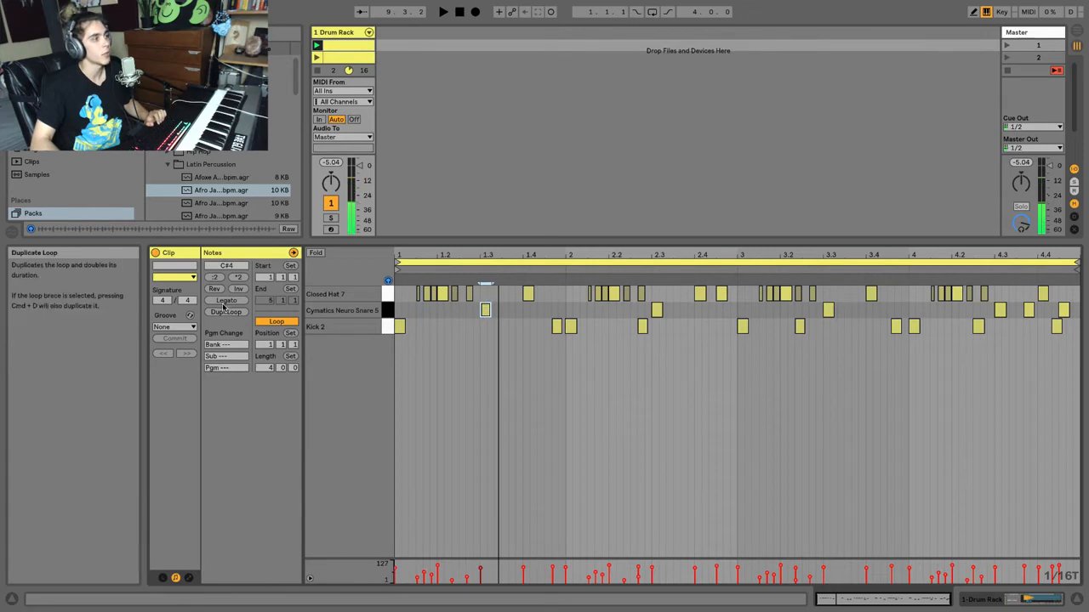
Try Legato on the first snare note at 1.3, and undo back until the Analog track is restored.
{"action": "left_click", "coordinate": [485, 310]}
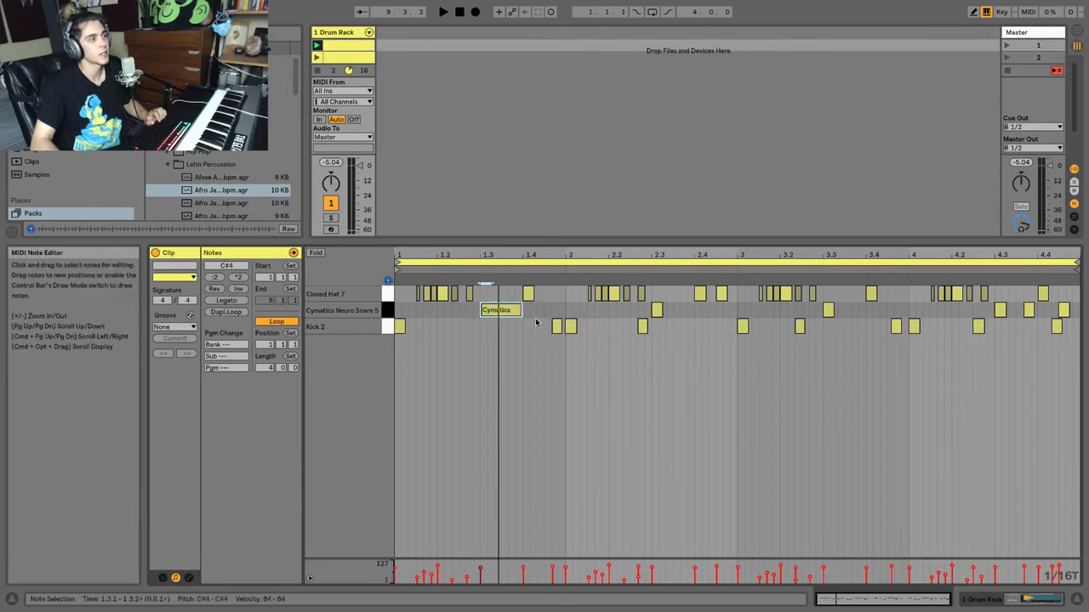
{"action": "key", "text": "super+z"}
{"action": "key", "text": "super+z"}
{"action": "key", "text": "super+z"}
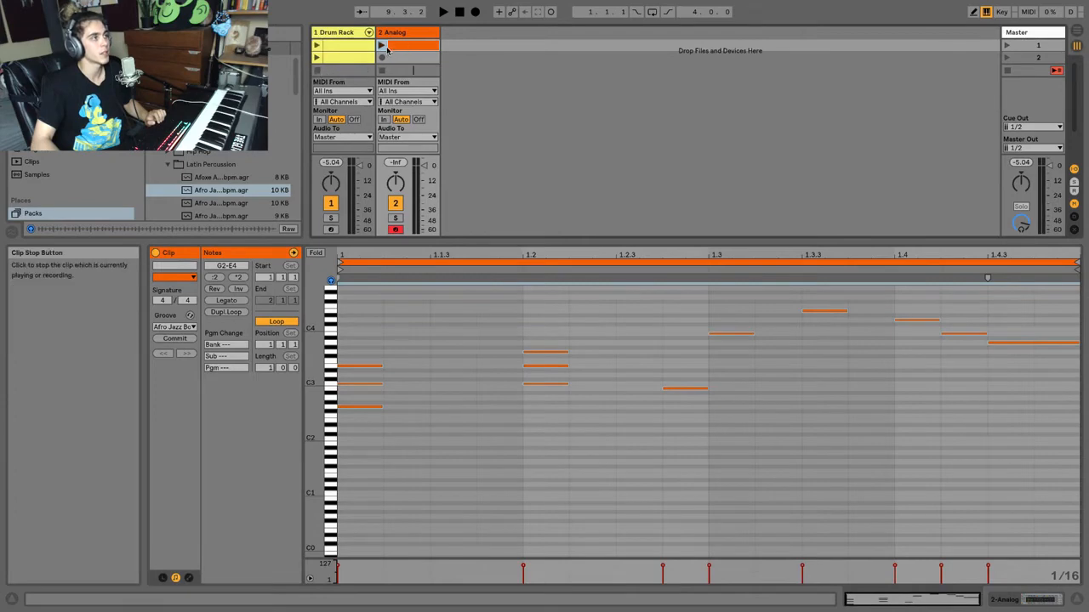
Apply Legato to the chord at 1.2 in the Analog clip, play the result, and undo it.
{"action": "left_click", "coordinate": [442, 315]}
{"action": "left_click_drag", "start_coordinate": [523, 313], "coordinate": [561, 418]}
{"action": "left_click", "coordinate": [226, 301]}
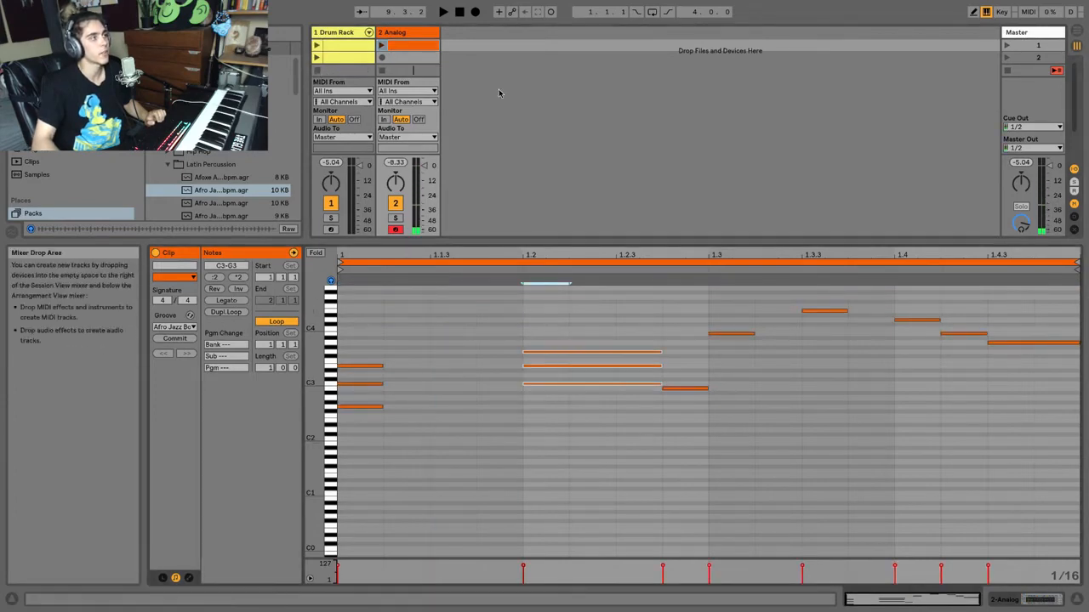
{"action": "left_click", "coordinate": [382, 45]}
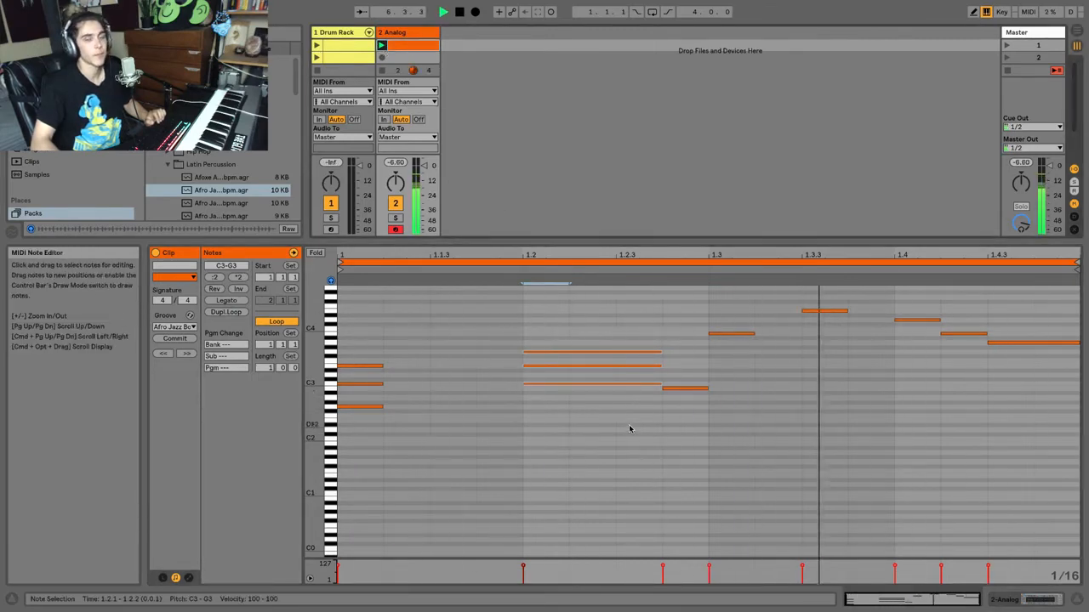
{"action": "key", "text": "super+z"}
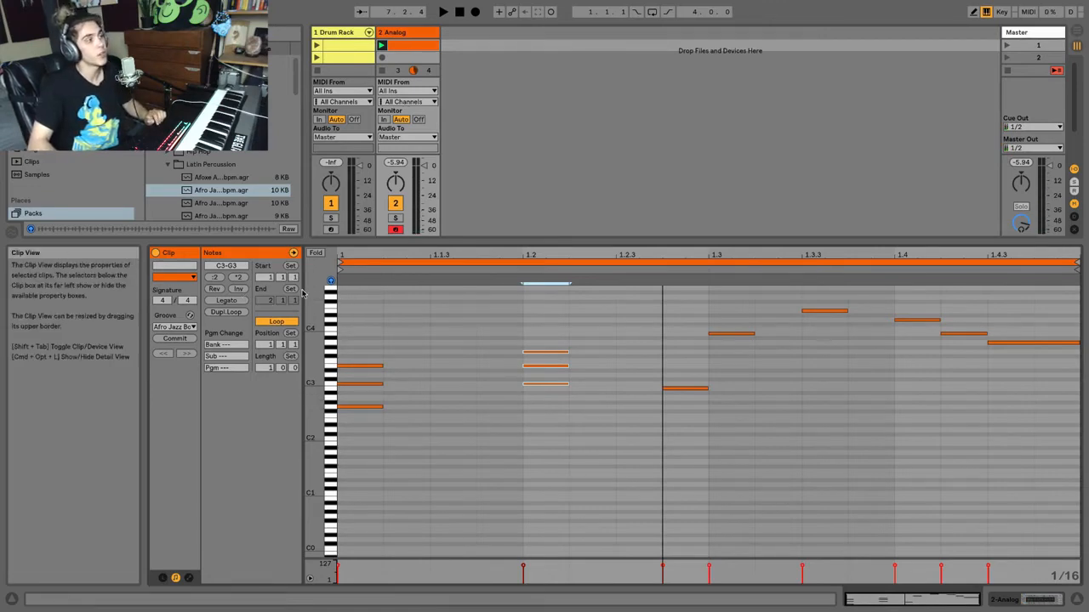
Invert and reverse all the Analog clip's notes in turn during playback, restoring the original notes each time.
{"action": "key", "text": "super+a"}
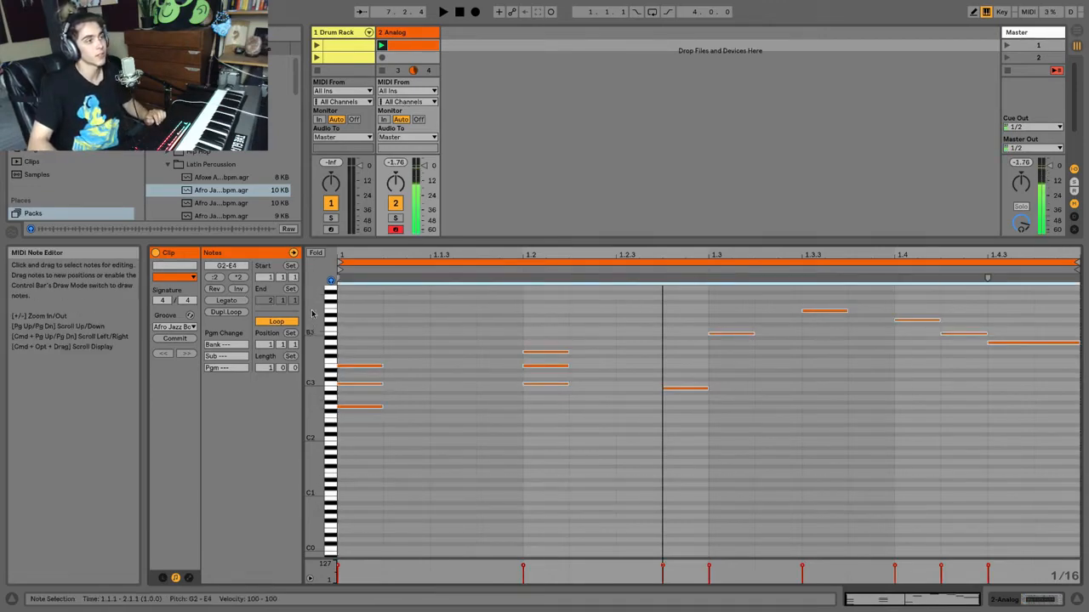
{"action": "left_click", "coordinate": [239, 291]}
{"action": "key", "text": "space"}
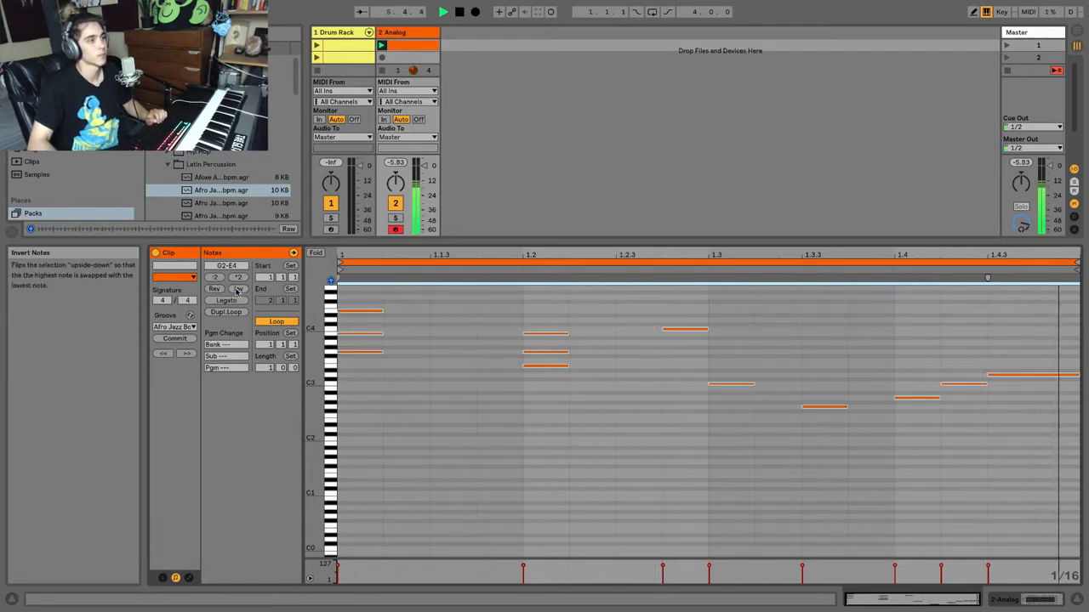
{"action": "key", "text": "super+z"}
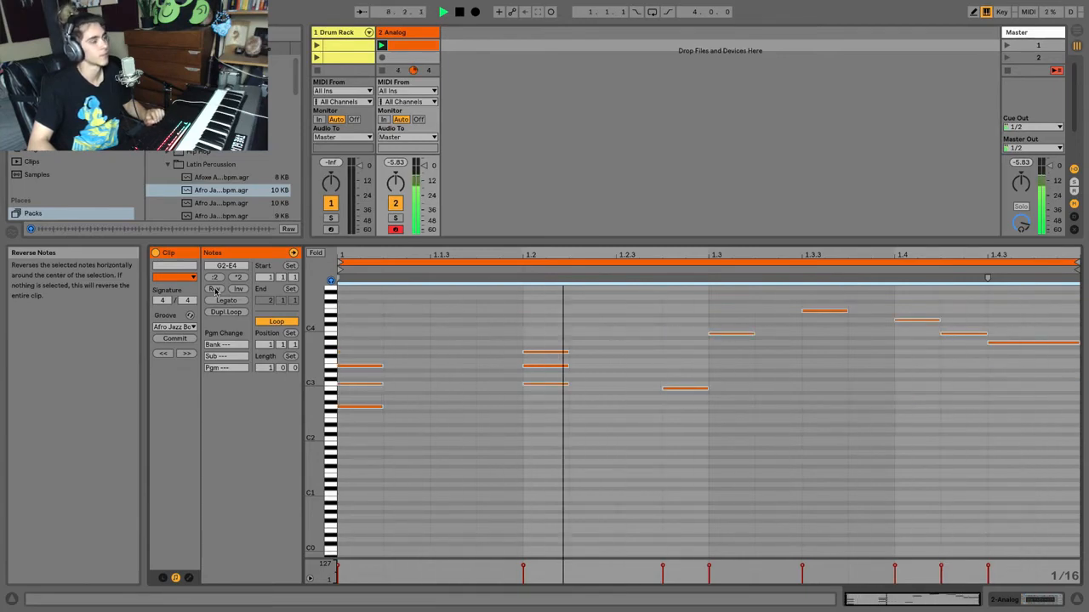
{"action": "left_click", "coordinate": [214, 289]}
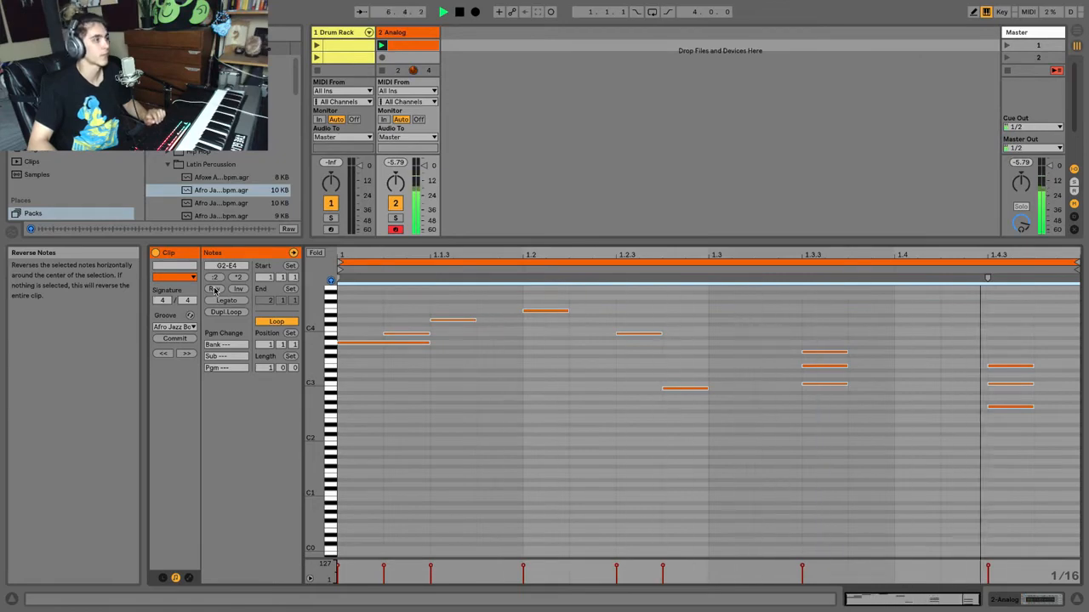
{"action": "left_click", "coordinate": [215, 289]}
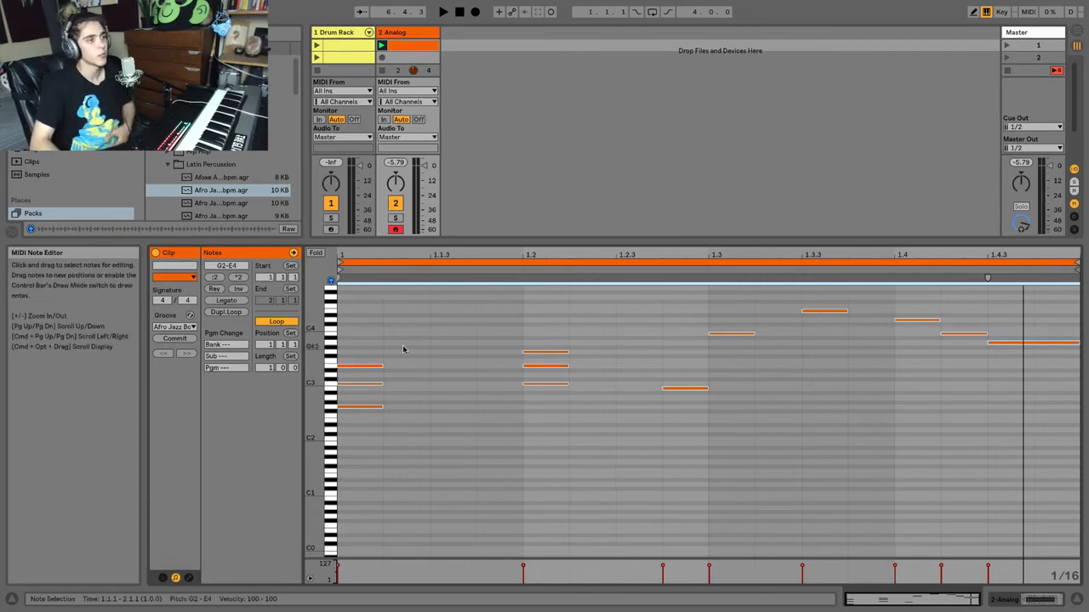
Open the first Drum Rack clip and select the whole Closed Hat 7 row, followed by the whole Kick 2 row.
{"action": "left_click", "coordinate": [339, 45]}
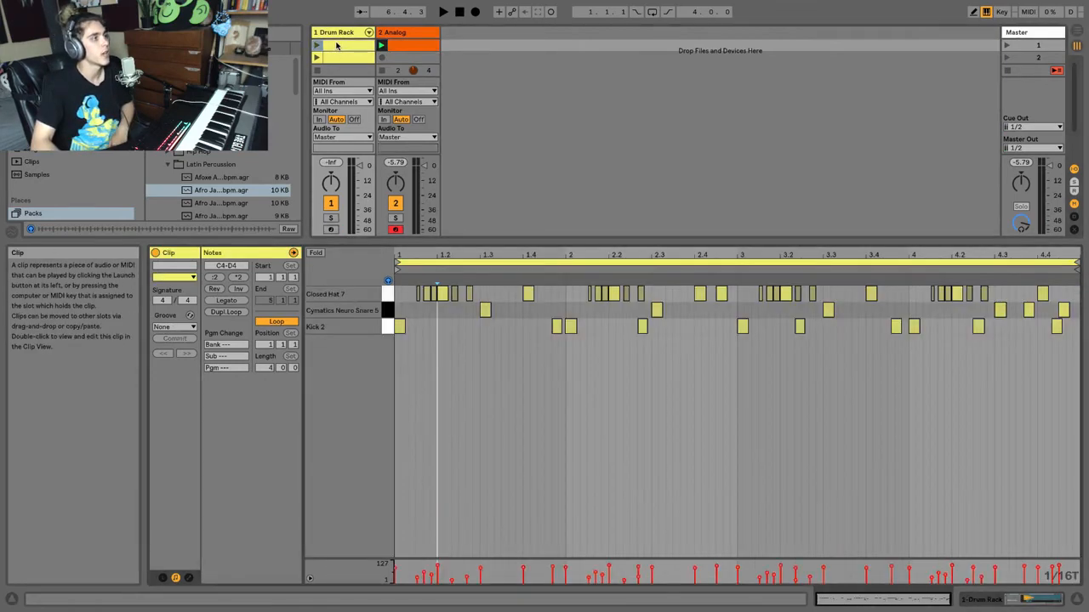
{"action": "left_click", "coordinate": [384, 298]}
{"action": "left_click", "coordinate": [385, 325]}
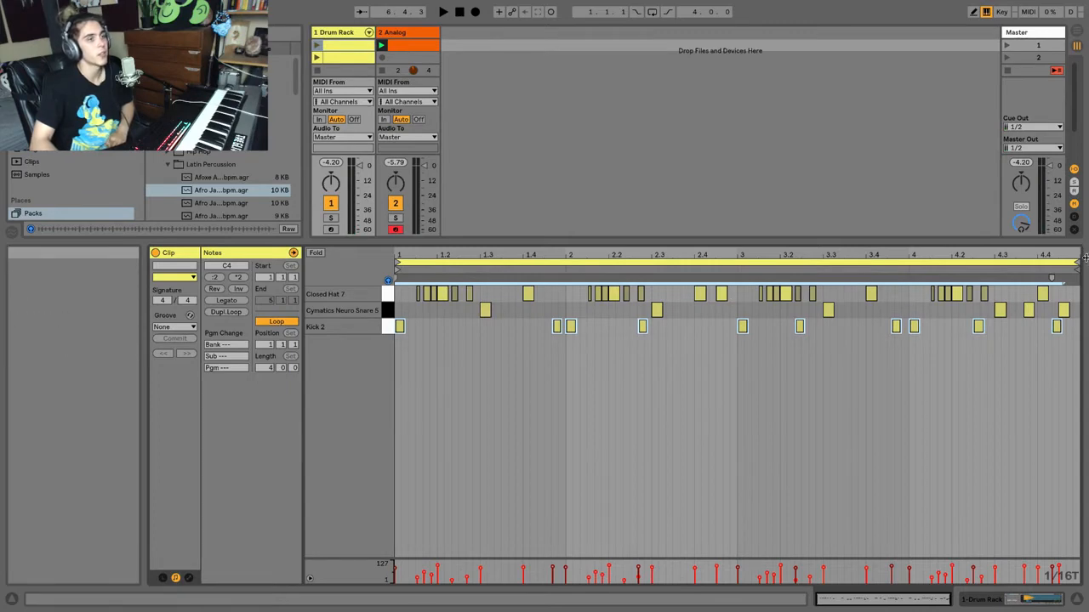
Add a short Kick 2 note at 2.1.3 in the drum clip and delete it.
{"action": "left_click", "coordinate": [596, 316]}
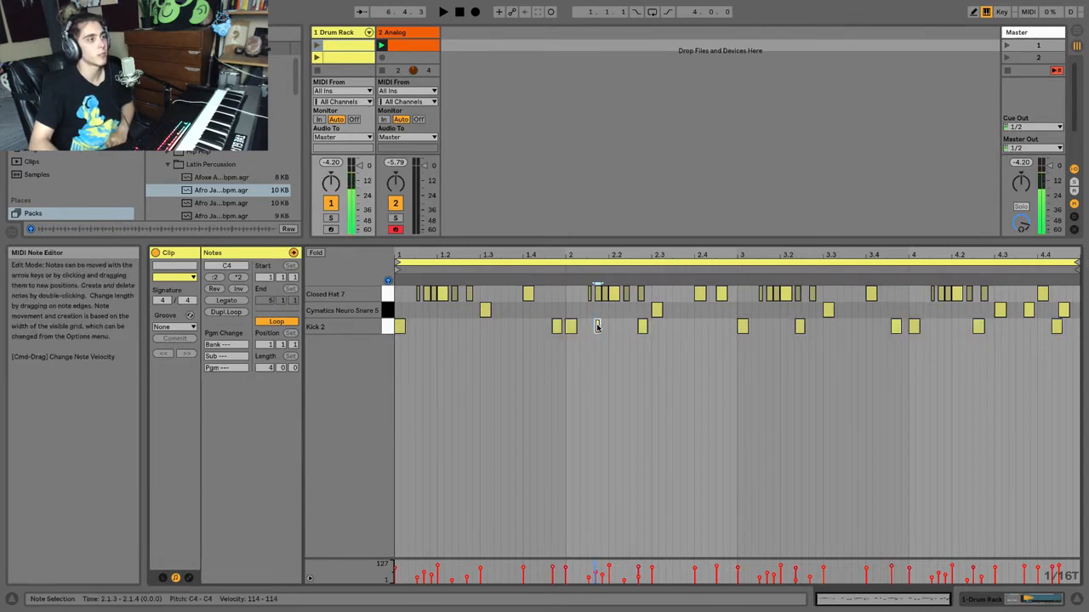
{"action": "left_click", "coordinate": [585, 317]}
{"action": "left_click_drag", "start_coordinate": [583, 317], "coordinate": [561, 316]}
{"action": "key", "text": "Delete"}
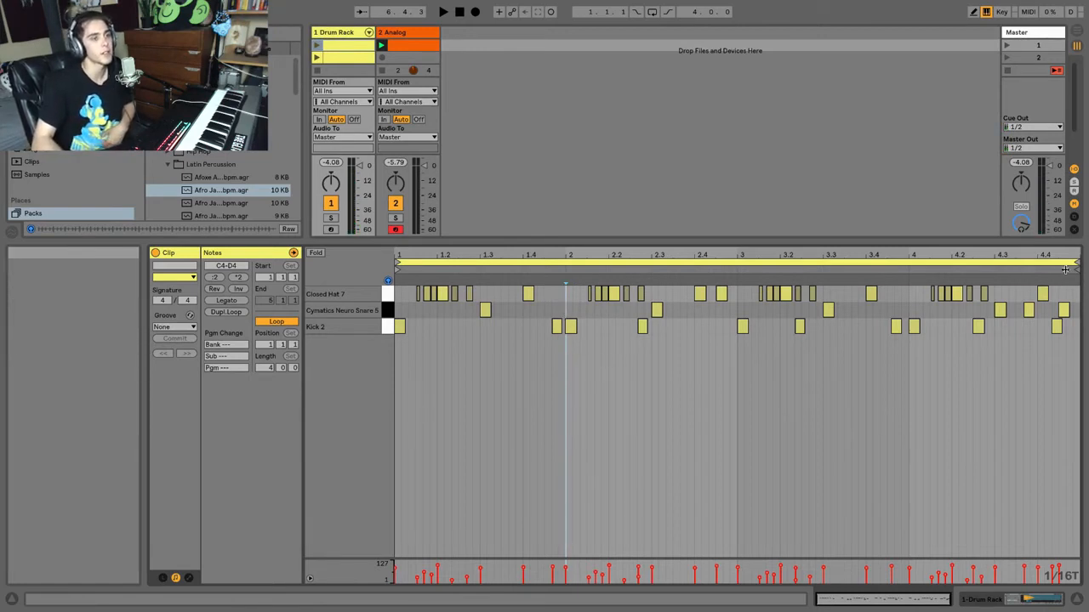
Shorten the drum clip's loop to two bars and switch looping off, with the end marker at bar 2 for playback.
{"action": "mouse_move", "coordinate": [1077, 264]}
{"action": "left_mouse_down"}
{"action": "mouse_move", "coordinate": [722, 279]}
{"action": "mouse_move", "coordinate": [1084, 279]}
{"action": "mouse_move", "coordinate": [672, 277]}
{"action": "left_mouse_up"}
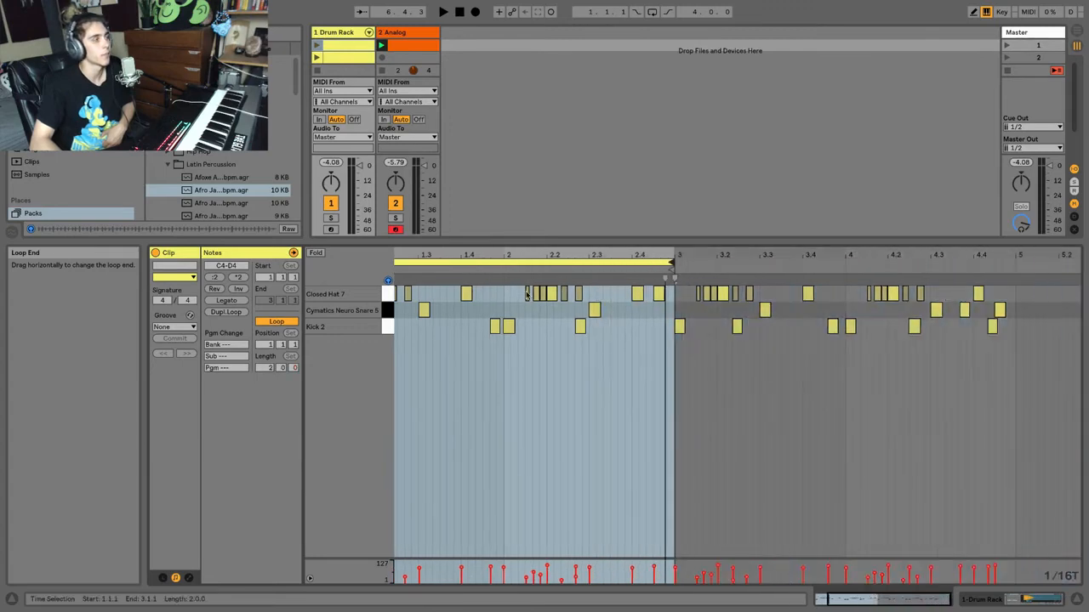
{"action": "left_click", "coordinate": [277, 324]}
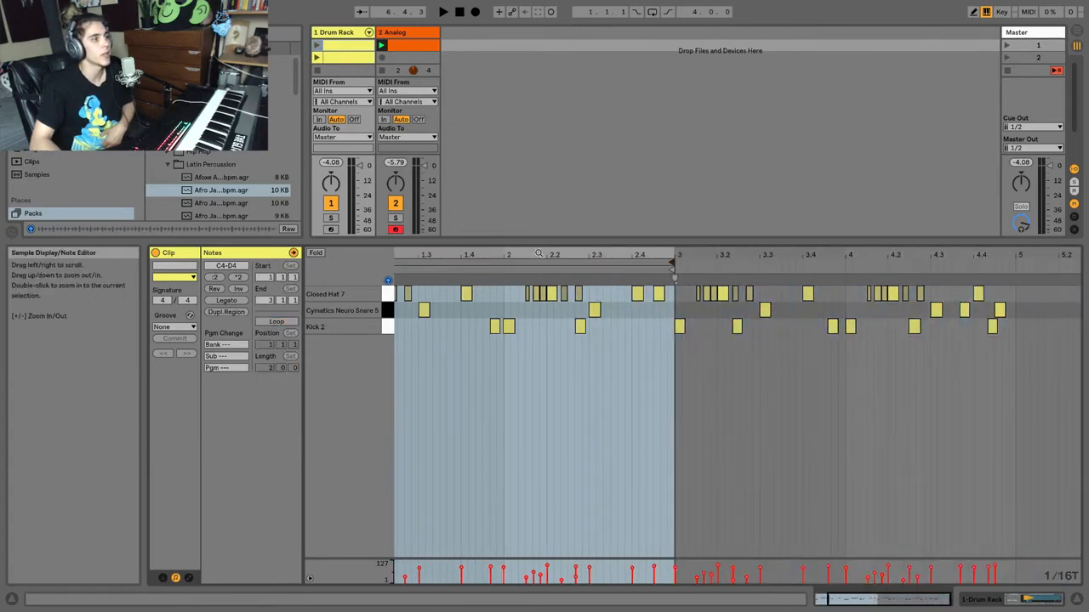
{"action": "left_click_drag", "start_coordinate": [547, 255], "coordinate": [589, 253]}
{"action": "mouse_move", "coordinate": [701, 275]}
{"action": "left_mouse_down"}
{"action": "mouse_move", "coordinate": [722, 273]}
{"action": "mouse_move", "coordinate": [549, 286]}
{"action": "left_mouse_up"}
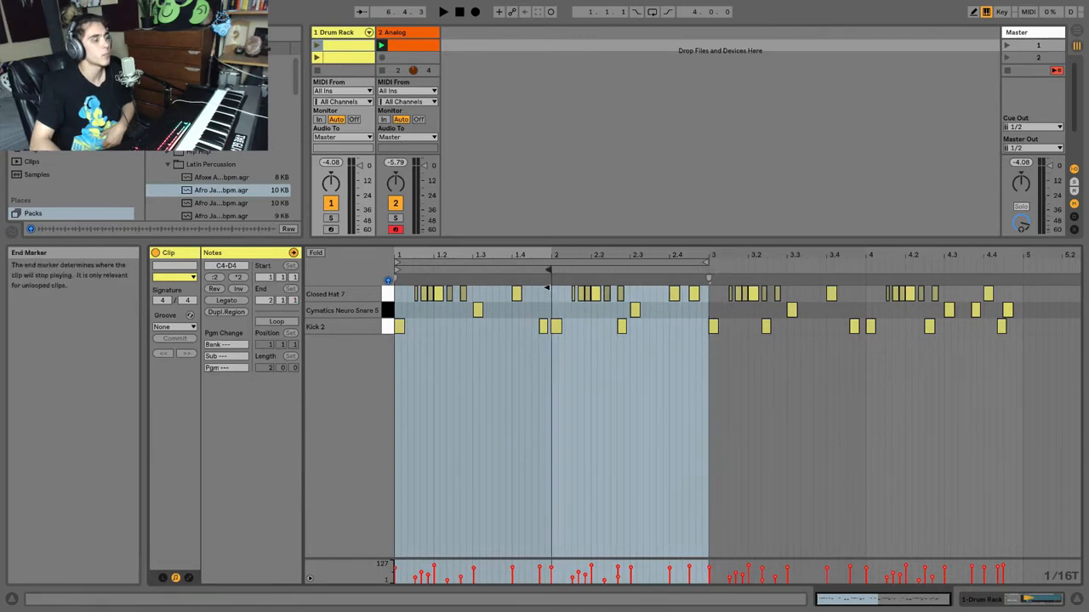
{"action": "left_click", "coordinate": [316, 46]}
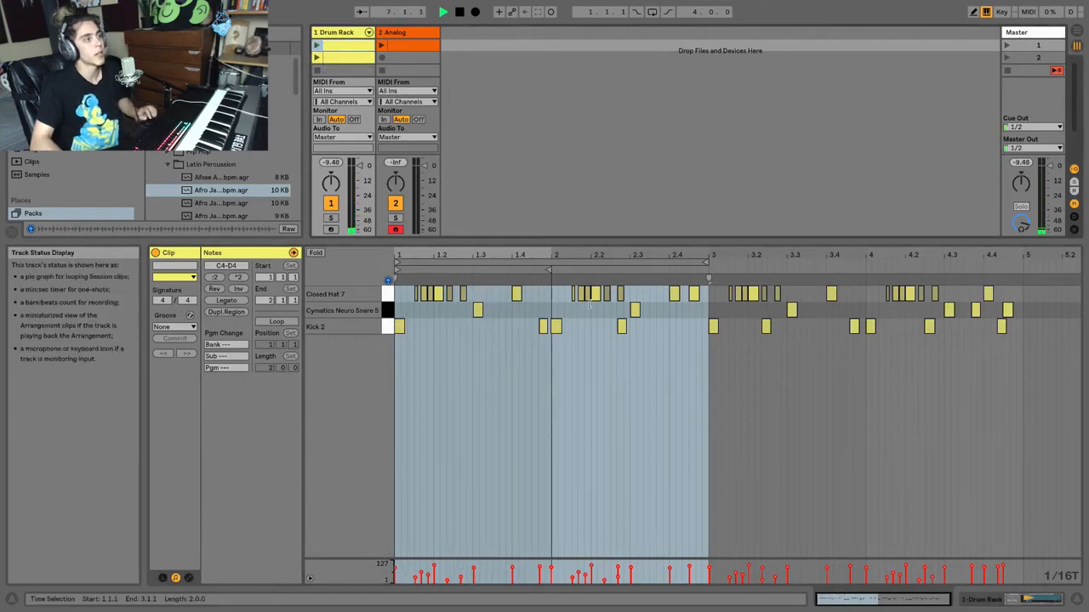
Turn the drum clip's looping back on and play it with the loop shortened to two beats.
{"action": "left_click", "coordinate": [697, 261]}
{"action": "left_click", "coordinate": [278, 323]}
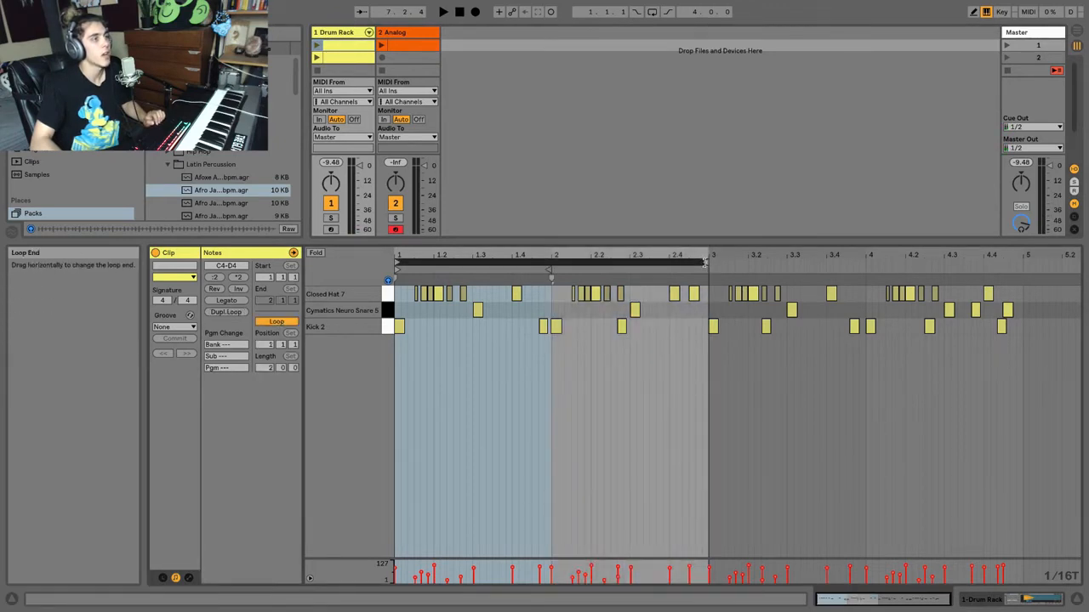
{"action": "left_click_drag", "start_coordinate": [706, 261], "coordinate": [472, 265]}
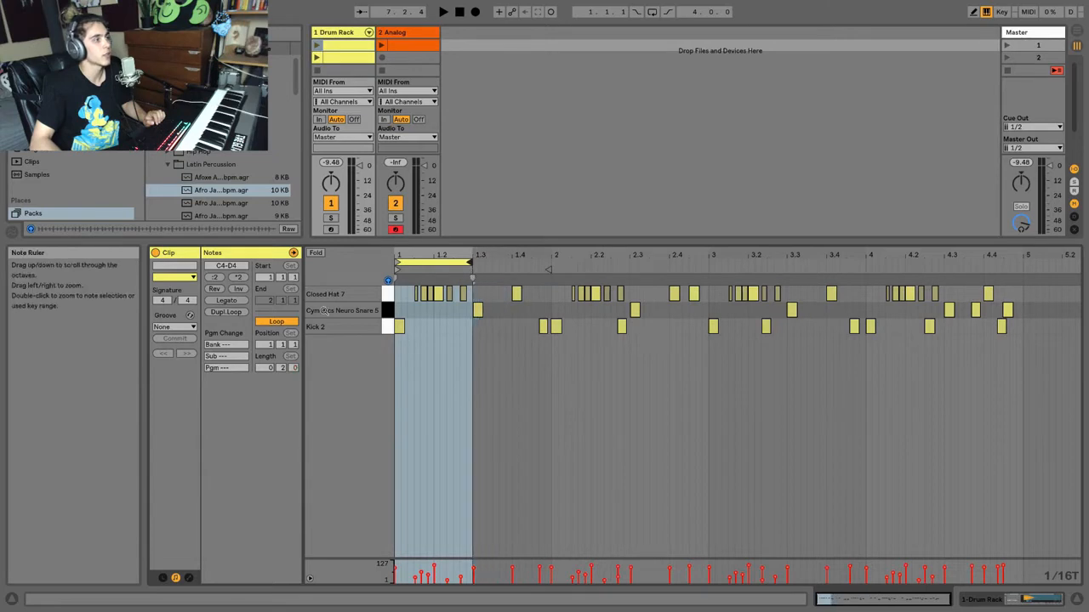
{"action": "key", "text": "space"}
{"action": "key", "text": "space"}
{"action": "left_click", "coordinate": [318, 47]}
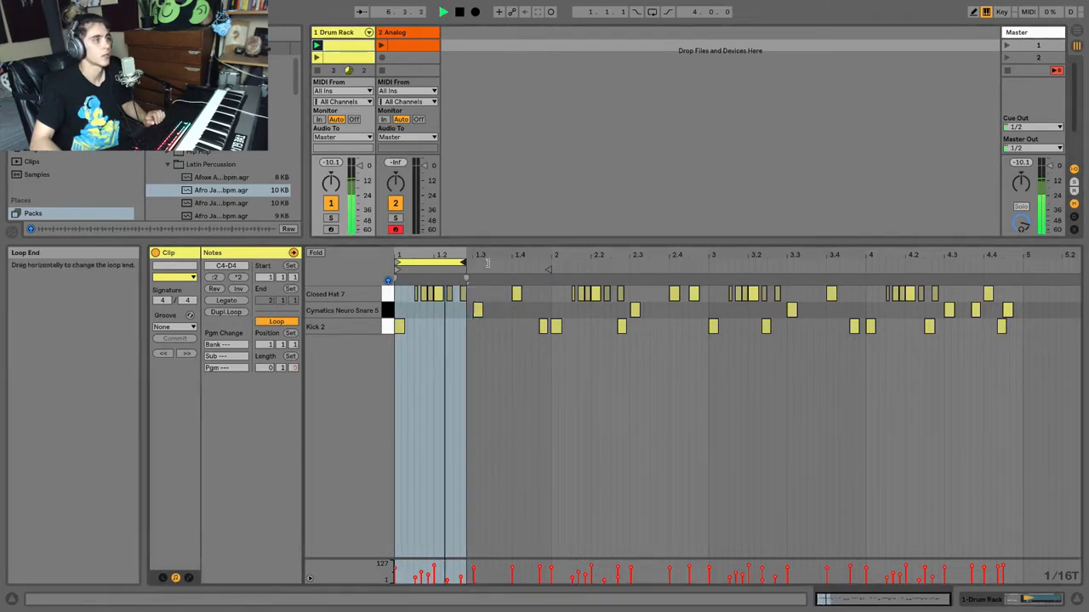
Extend the drum clip's loop to four bars during playback and move the end marker to bar 5.
{"action": "left_click_drag", "start_coordinate": [465, 262], "coordinate": [968, 286]}
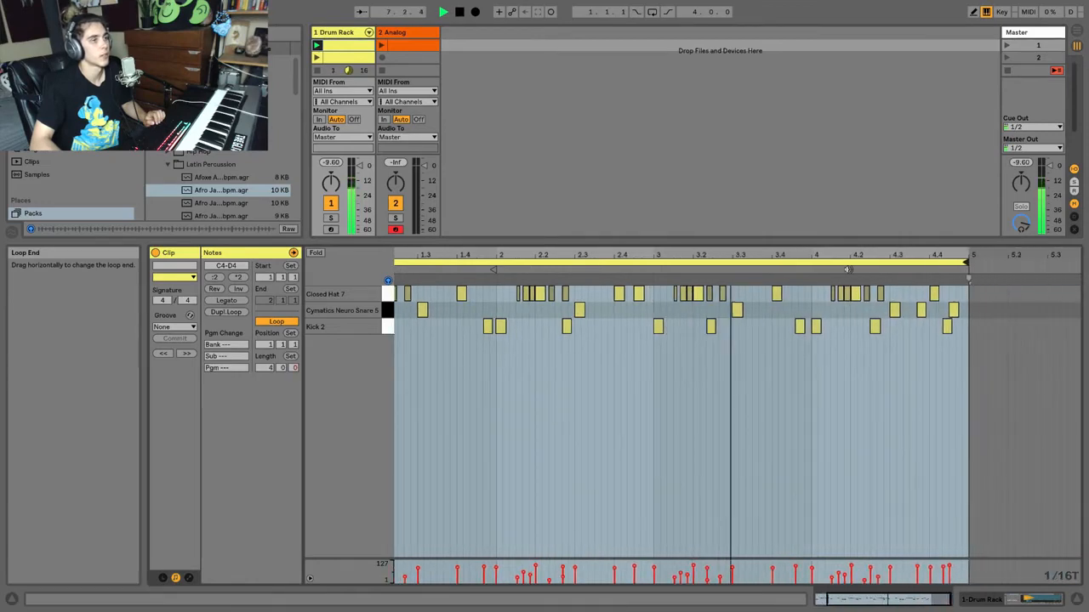
{"action": "left_click_drag", "start_coordinate": [735, 256], "coordinate": [748, 212]}
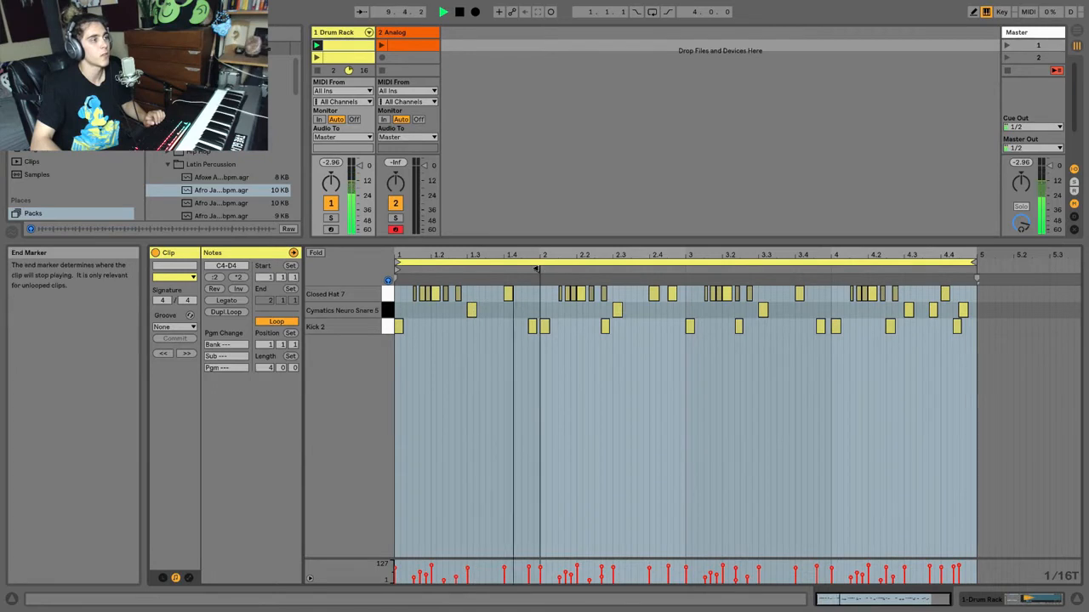
{"action": "left_click", "coordinate": [541, 277]}
{"action": "left_click", "coordinate": [541, 270]}
{"action": "key", "text": "space"}
{"action": "left_click_drag", "start_coordinate": [541, 269], "coordinate": [976, 269]}
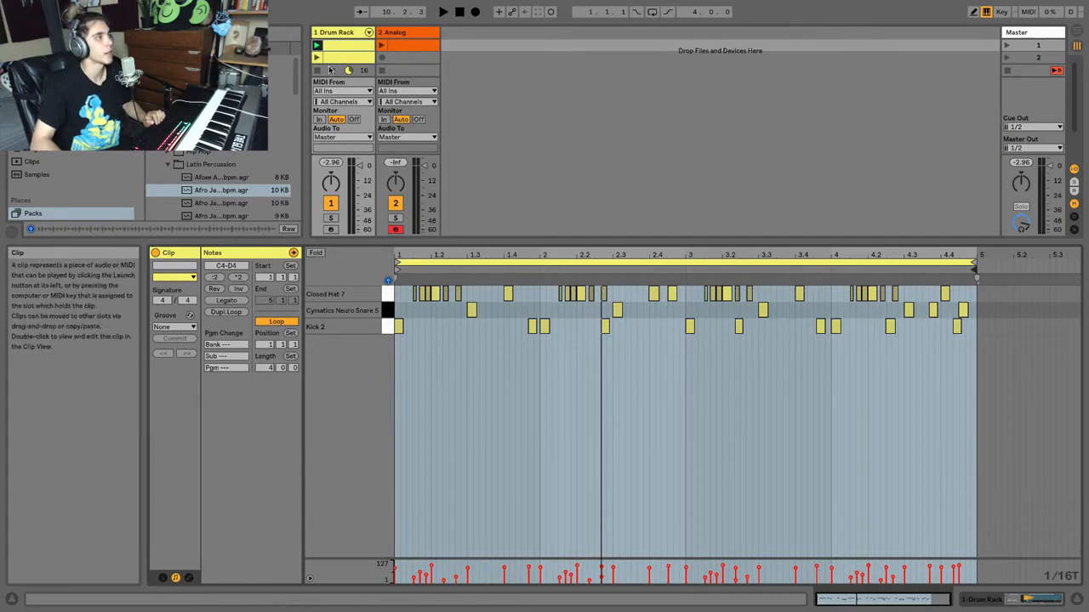
Open the Analog clip, add a sixteenth-length D#3 note just before 1.1.3, and delete it.
{"action": "left_click", "coordinate": [388, 47]}
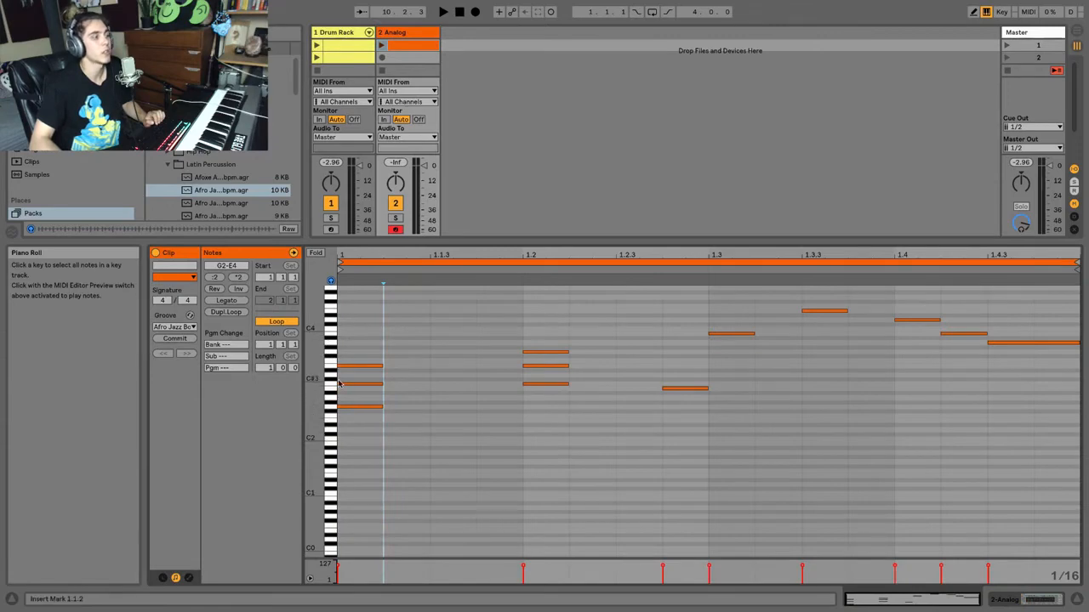
{"action": "double_click", "coordinate": [417, 372]}
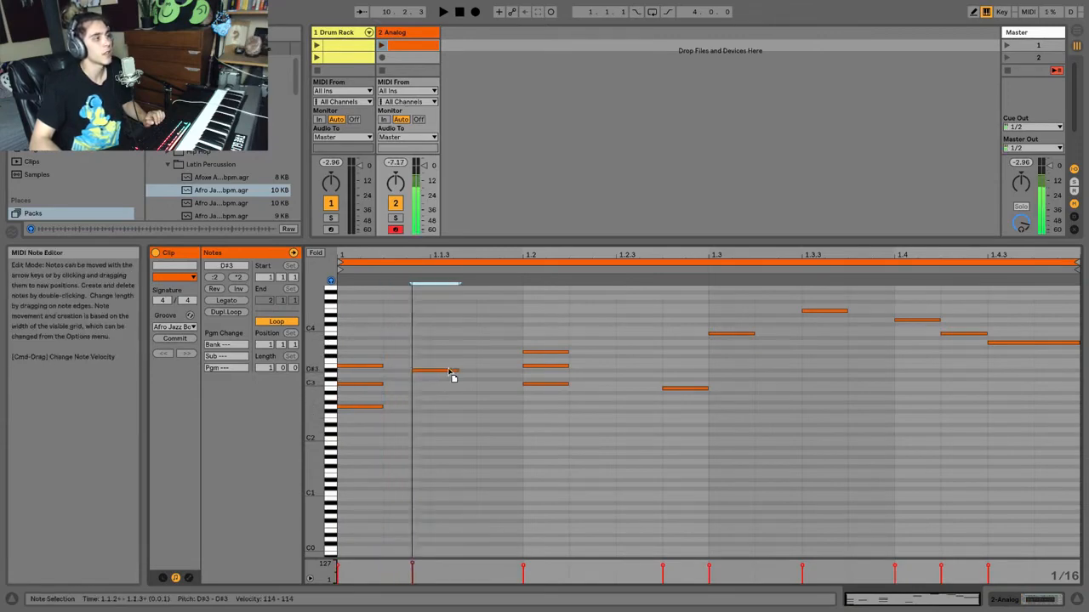
{"action": "left_click_drag", "start_coordinate": [450, 373], "coordinate": [475, 377]}
{"action": "key", "text": "Delete"}
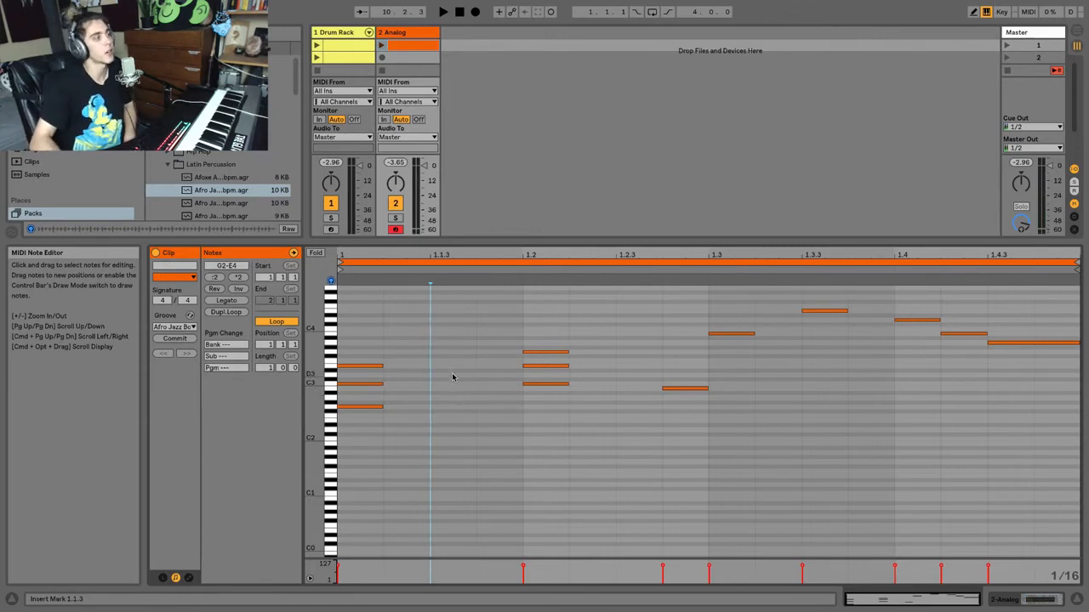
Create empty MIDI clips in the Analog track's second, third and fourth slots.
{"action": "double_click", "coordinate": [407, 70]}
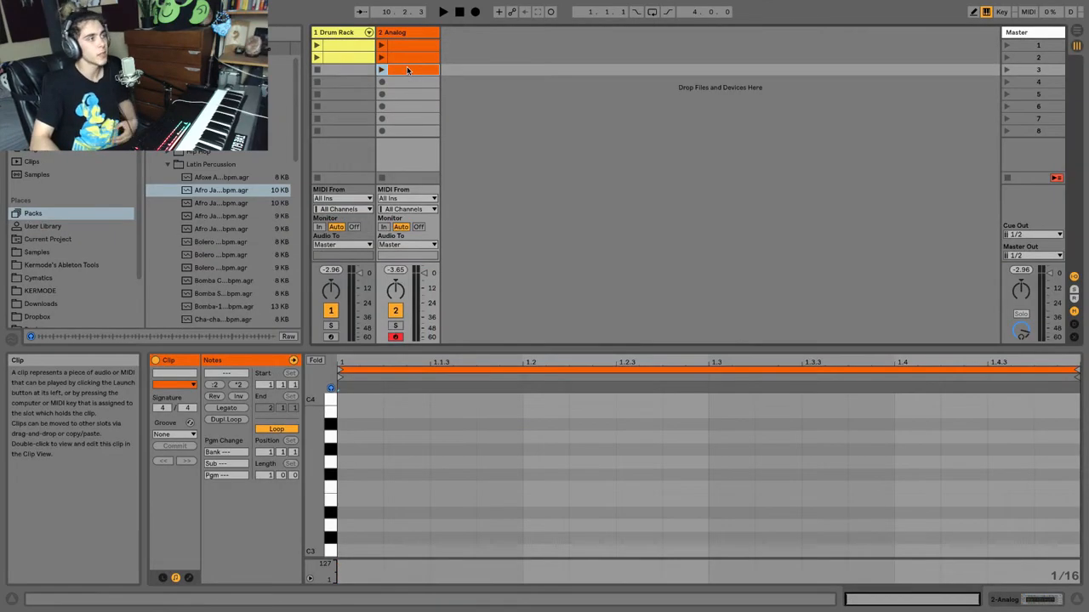
{"action": "double_click", "coordinate": [409, 83]}
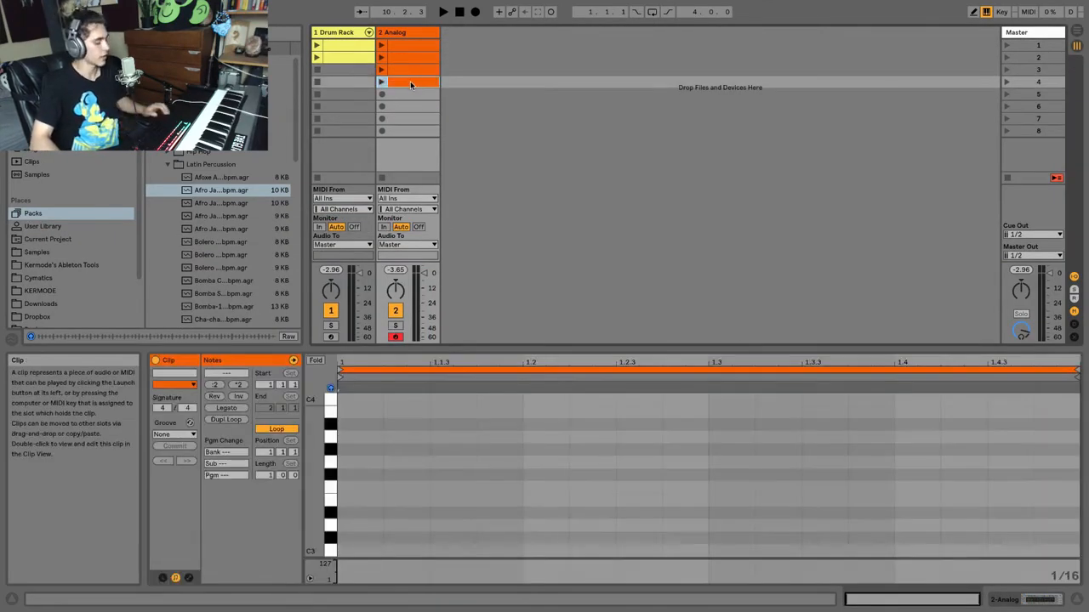
Switch to the Arrangement View, insert an empty five-bar MIDI clip at bar 14 of the Analog track, and undo it.
{"action": "key", "text": "Tab"}
{"action": "left_click", "coordinate": [495, 86]}
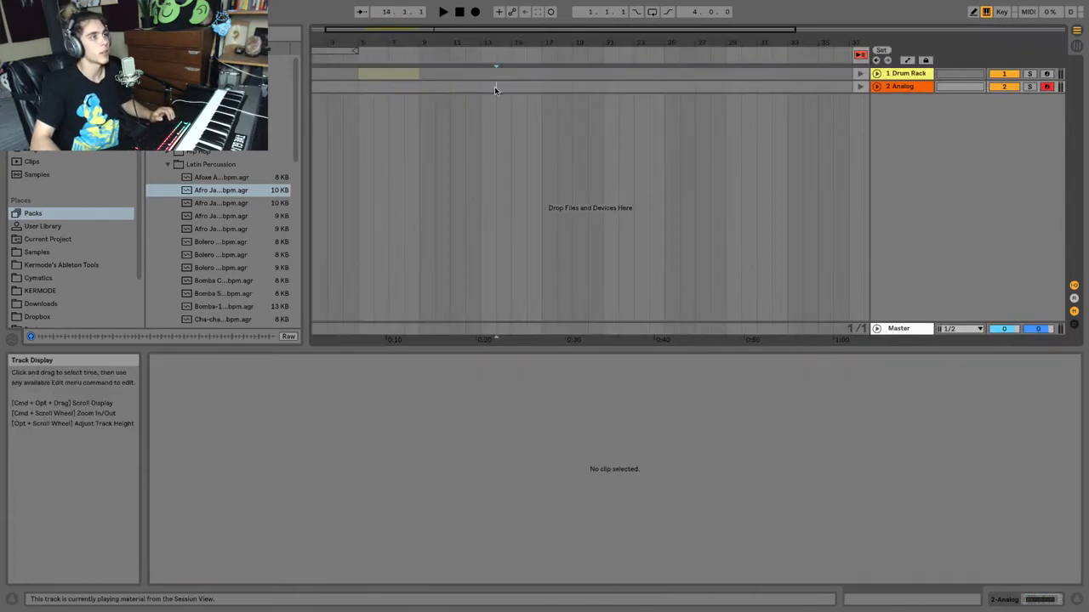
{"action": "left_click_drag", "start_coordinate": [494, 86], "coordinate": [570, 86]}
{"action": "key", "text": "super+shift+m"}
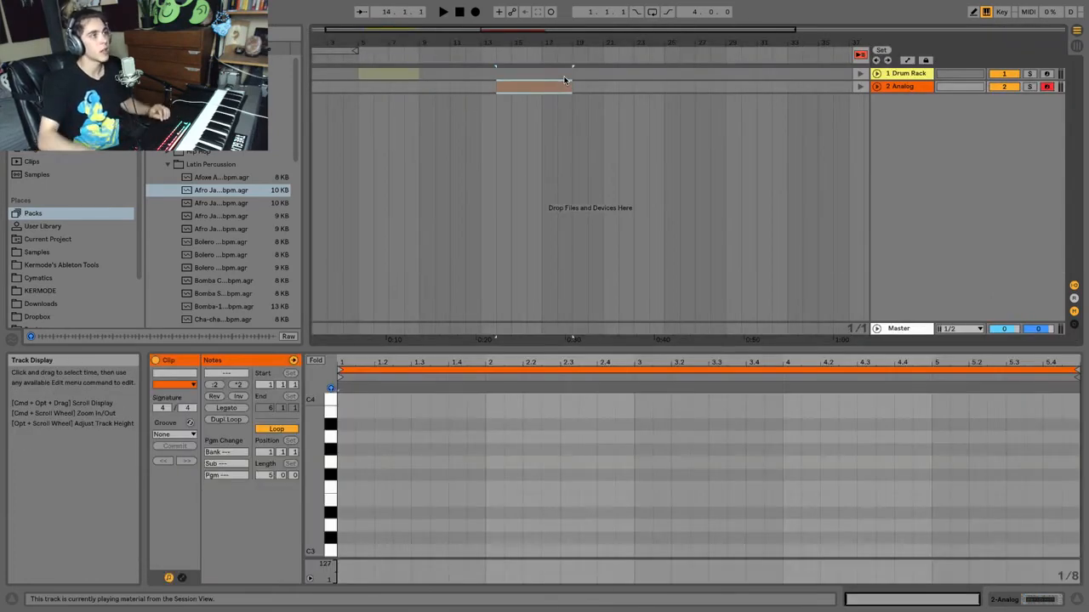
{"action": "key", "text": "super+z"}
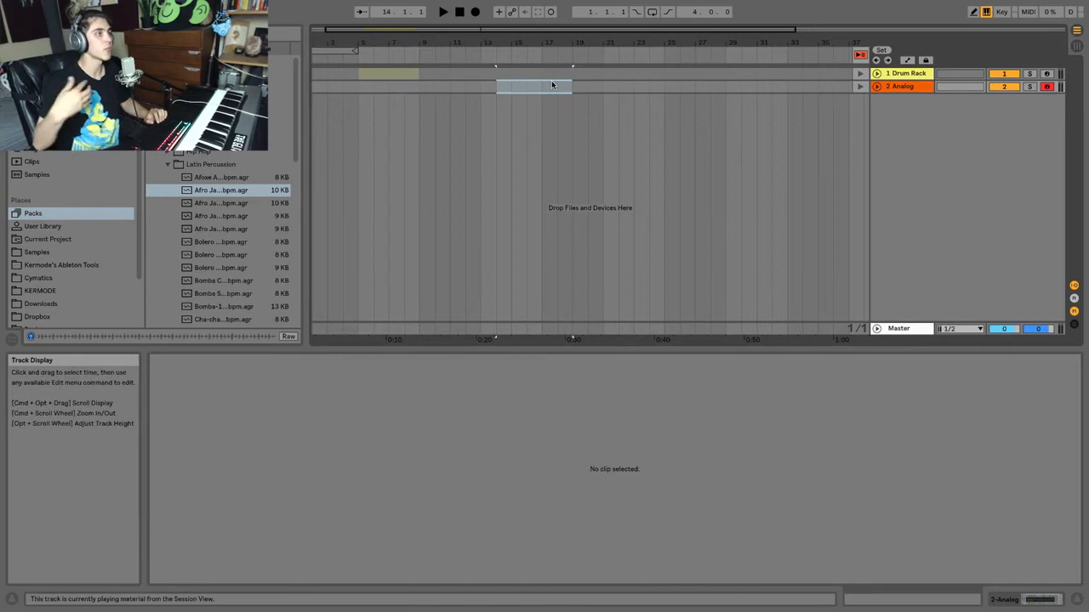
Record a MIDI take on the Analog track in the Arrangement from bar 9 to about 12.2, unfold the track, and restore Arrangement playback.
{"action": "key", "text": "Tab"}
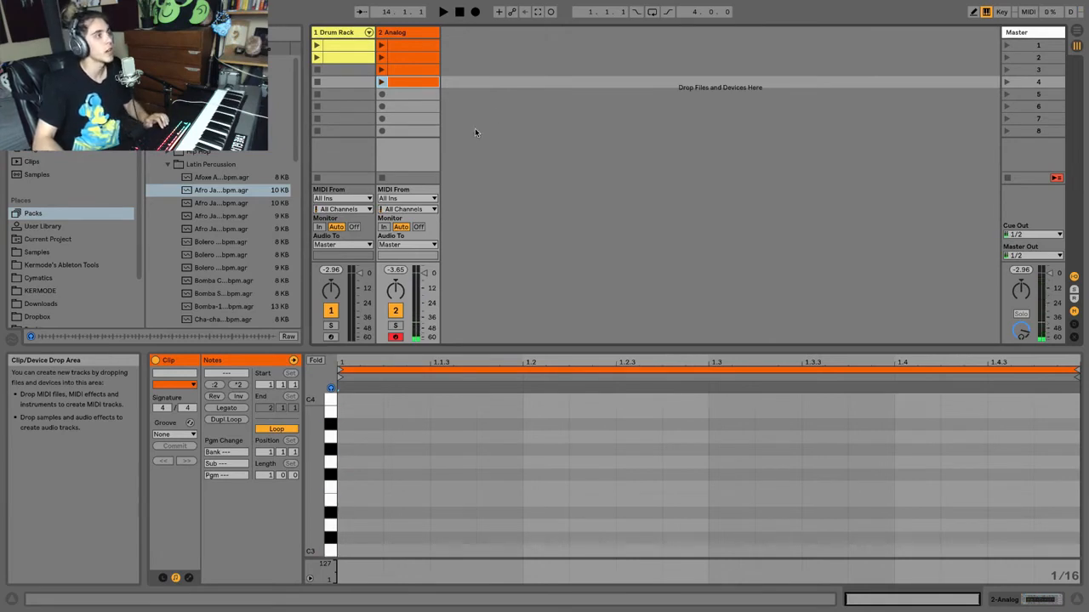
{"action": "key", "text": "Tab"}
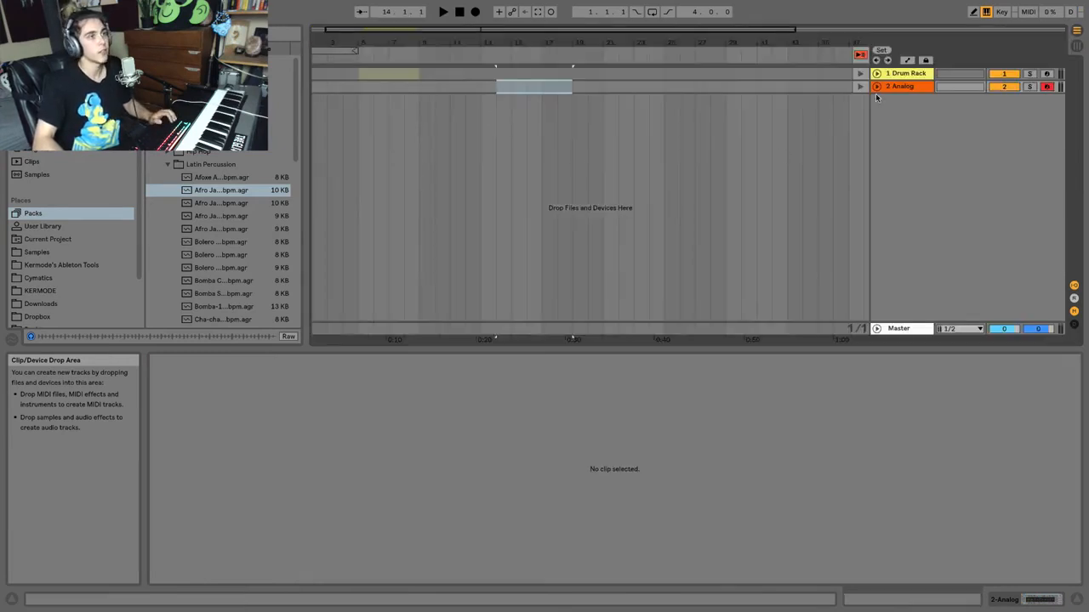
{"action": "left_click", "coordinate": [418, 82]}
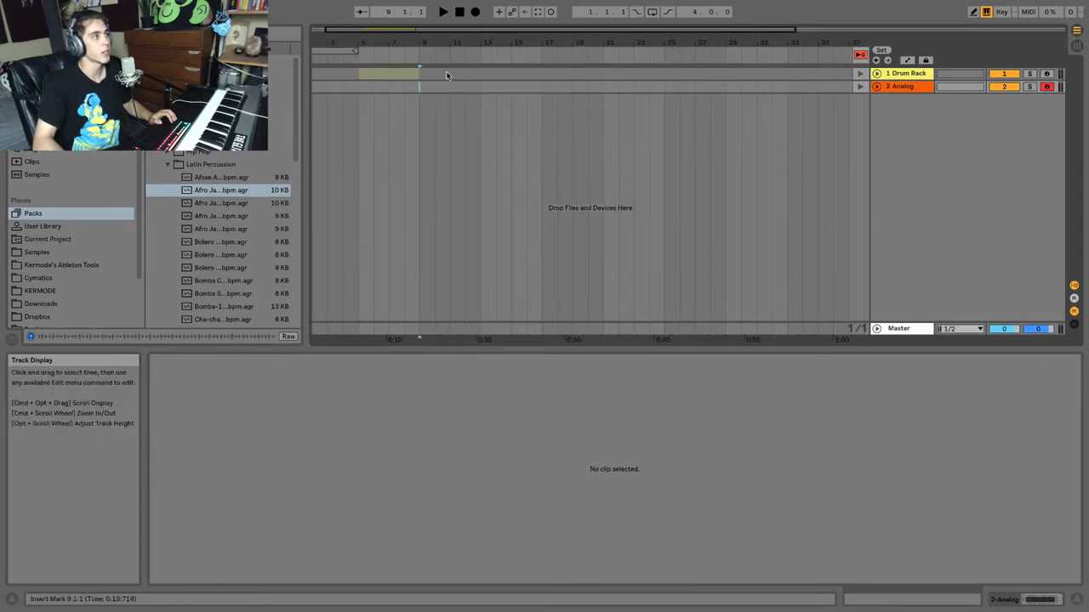
{"action": "left_click", "coordinate": [475, 14]}
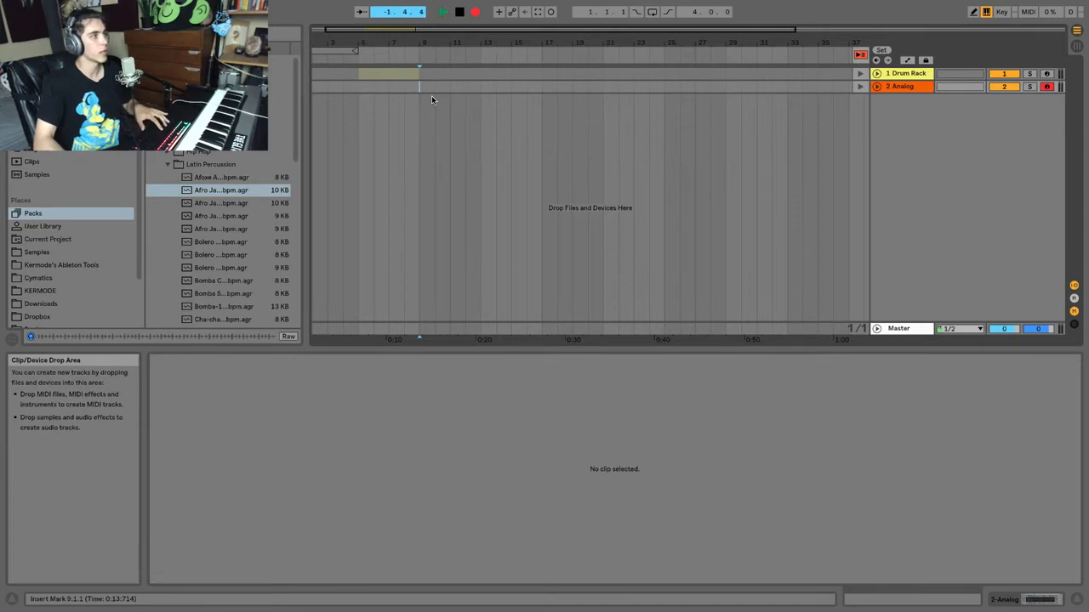
{"action": "left_click_drag", "start_coordinate": [442, 42], "coordinate": [441, 77]}
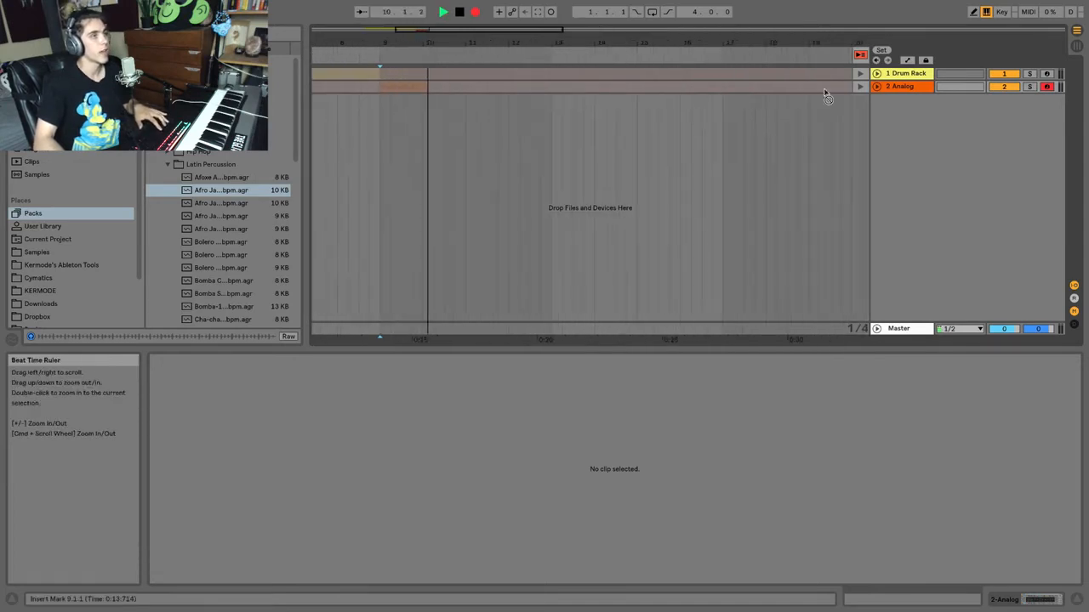
{"action": "left_click", "coordinate": [877, 87]}
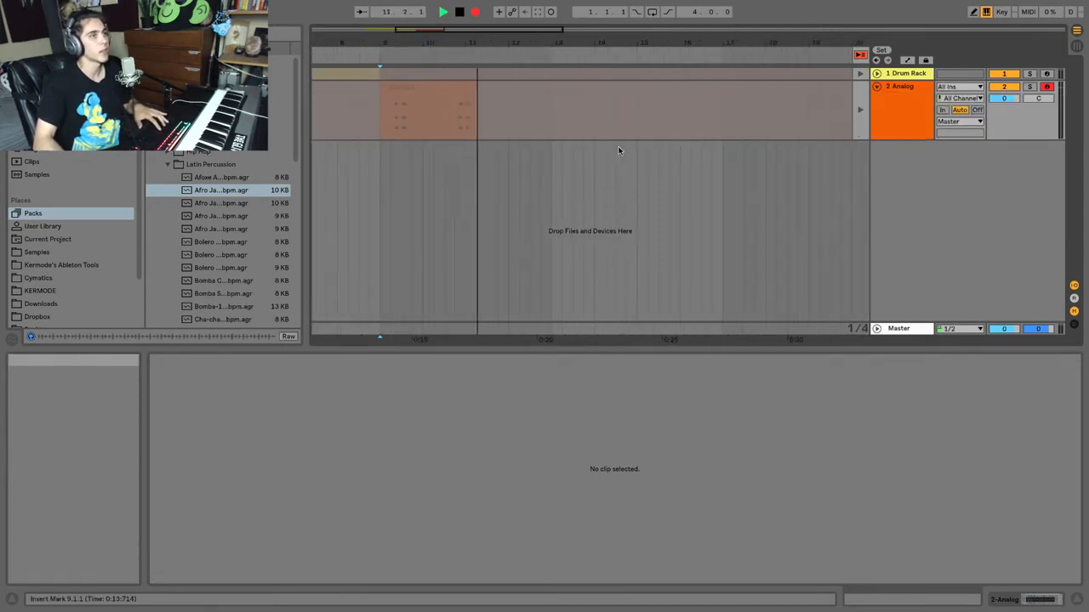
{"action": "key", "text": "space"}
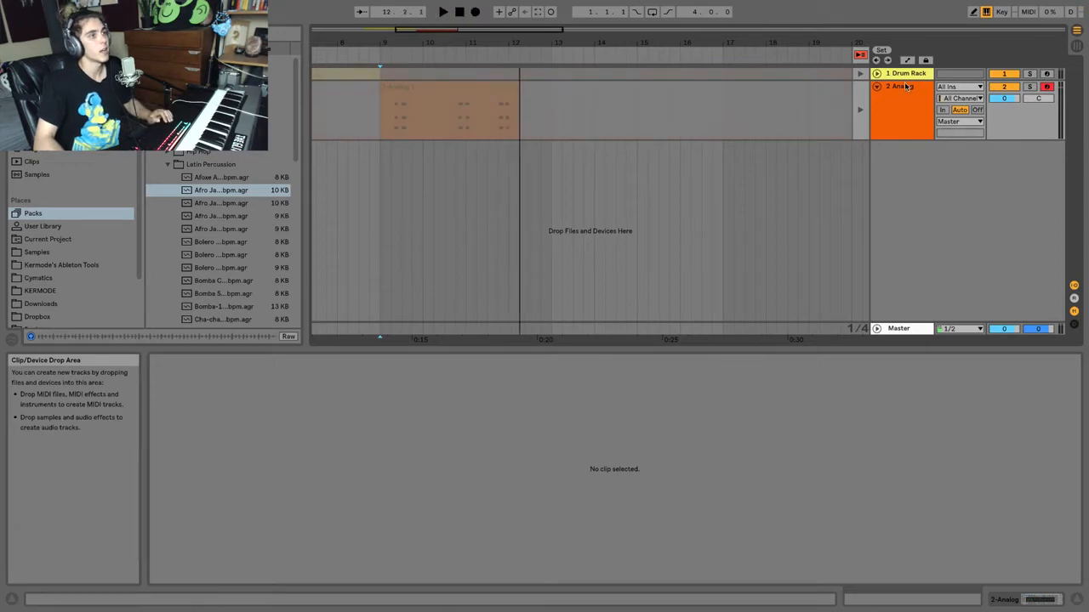
{"action": "left_click", "coordinate": [859, 56]}
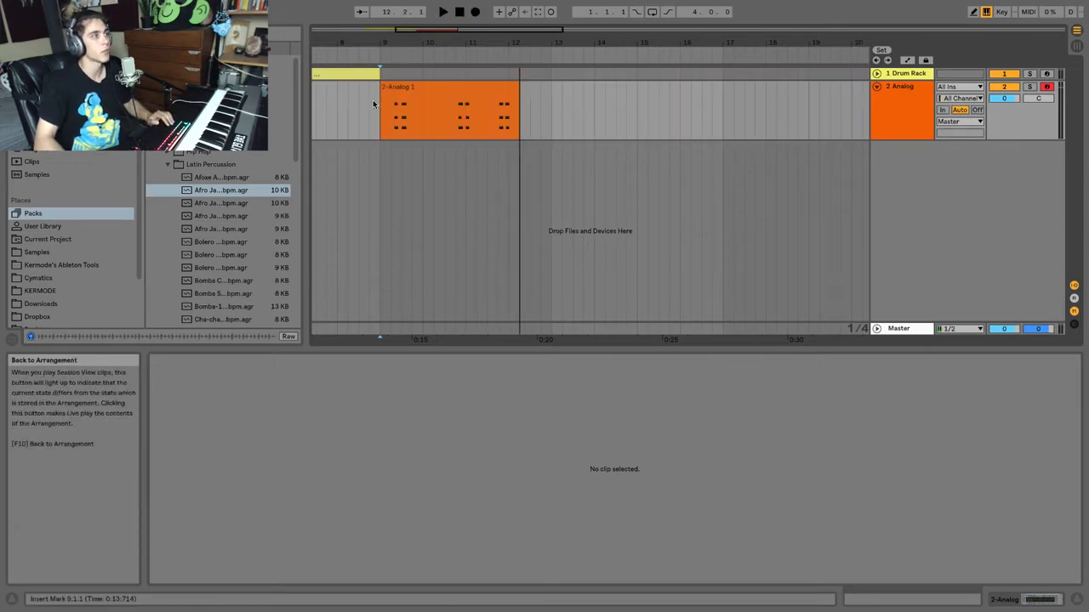
Play back and delete the recorded Analog clip, record a replacement take from bar 9 to about 10.4, and select it.
{"action": "left_click", "coordinate": [382, 106]}
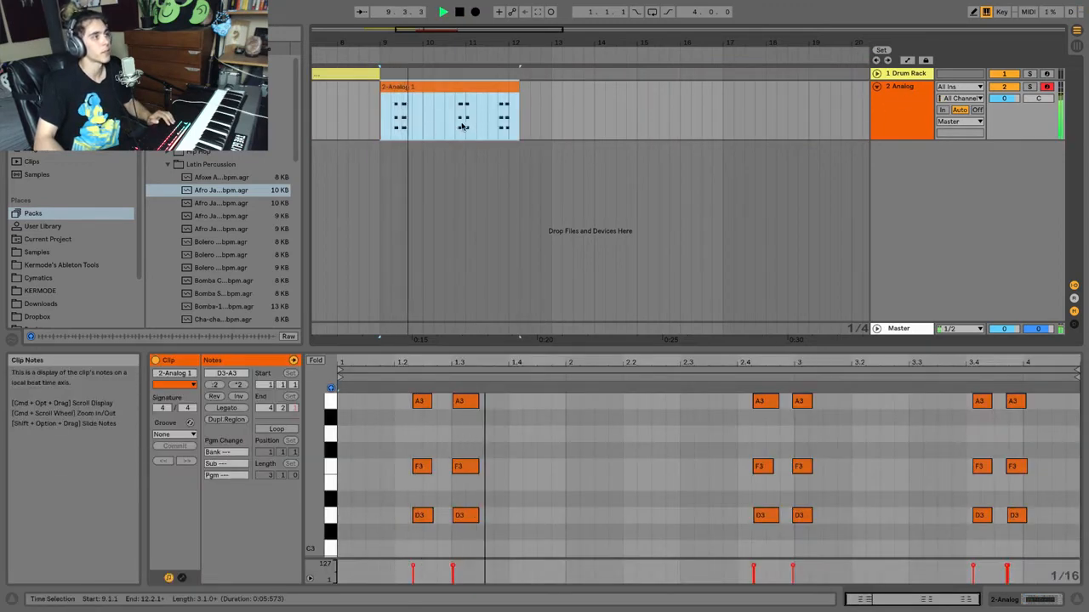
{"action": "key", "text": "space"}
{"action": "key", "text": "Delete"}
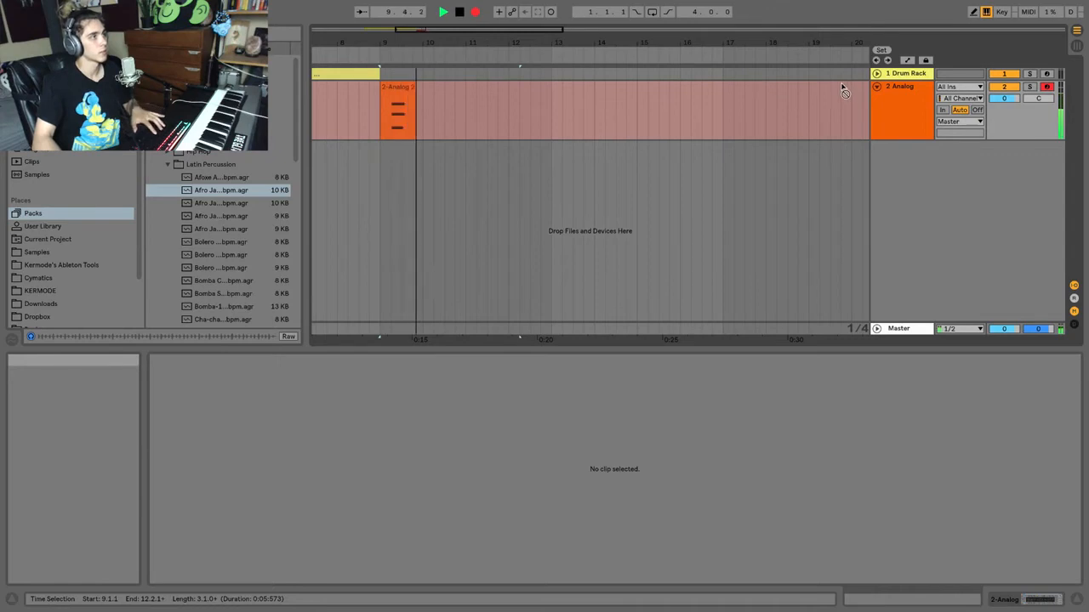
{"action": "key", "text": "space"}
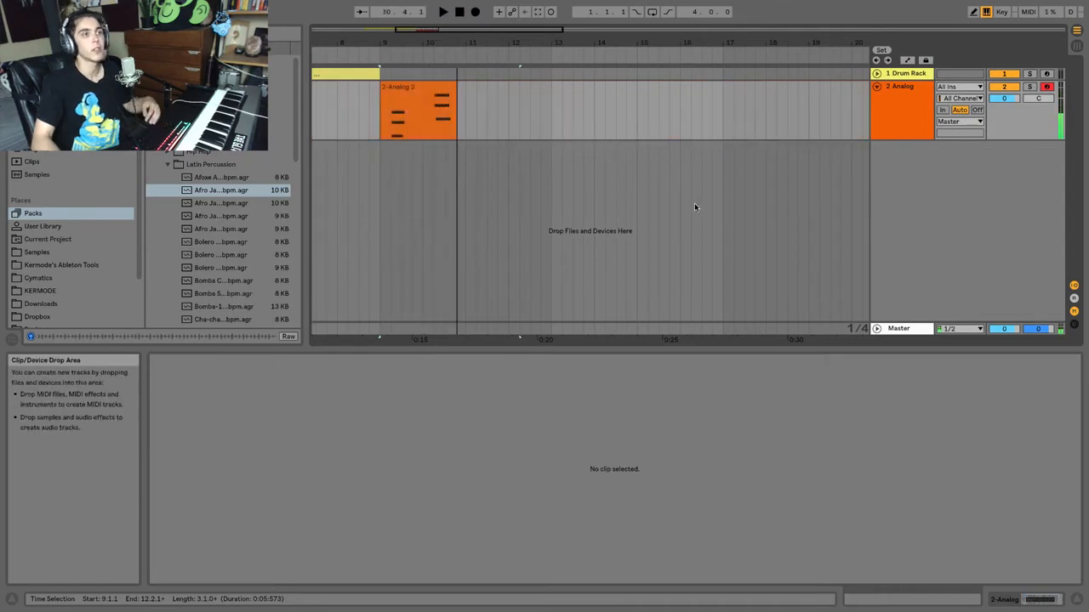
{"action": "left_click", "coordinate": [426, 96]}
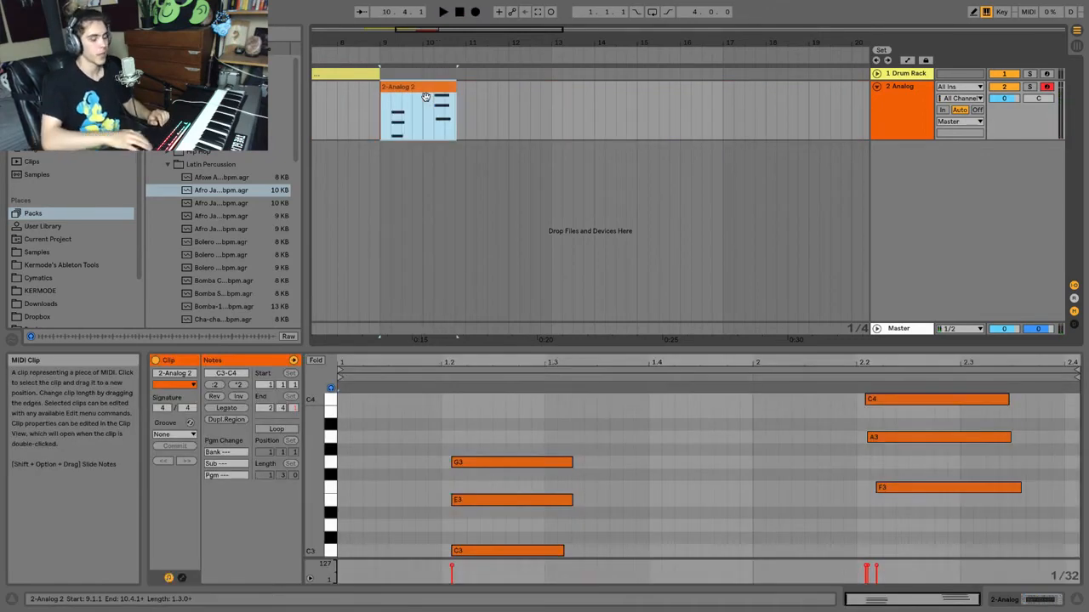
Return to the Session View and record a MIDI take into the armed Analog track's fifth clip slot.
{"action": "key", "text": "Tab"}
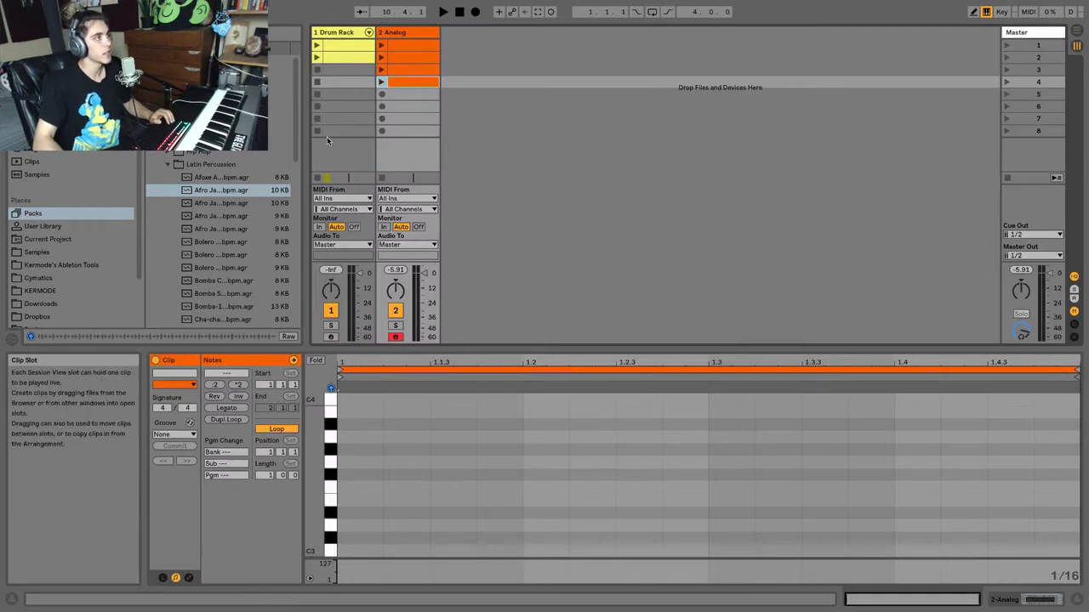
{"action": "left_click", "coordinate": [327, 134]}
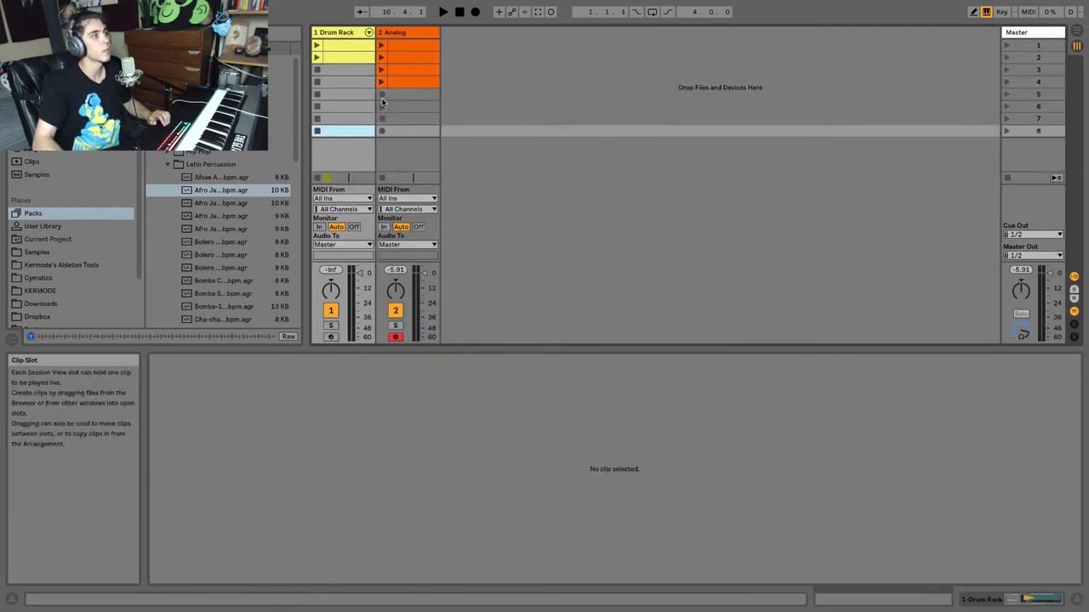
{"action": "left_click", "coordinate": [397, 338]}
{"action": "left_click", "coordinate": [397, 338]}
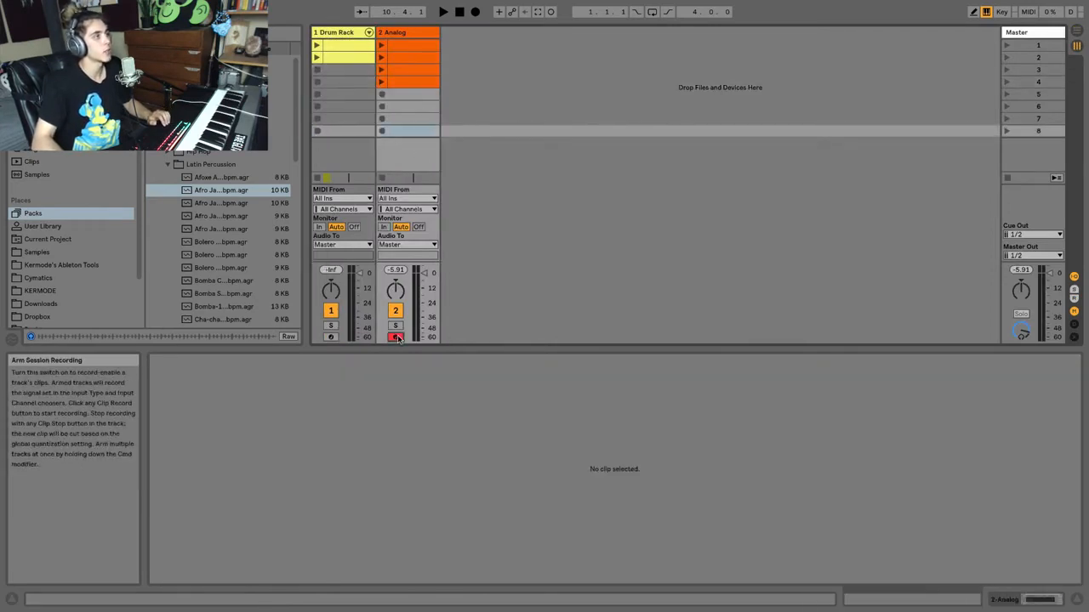
{"action": "left_click", "coordinate": [382, 95]}
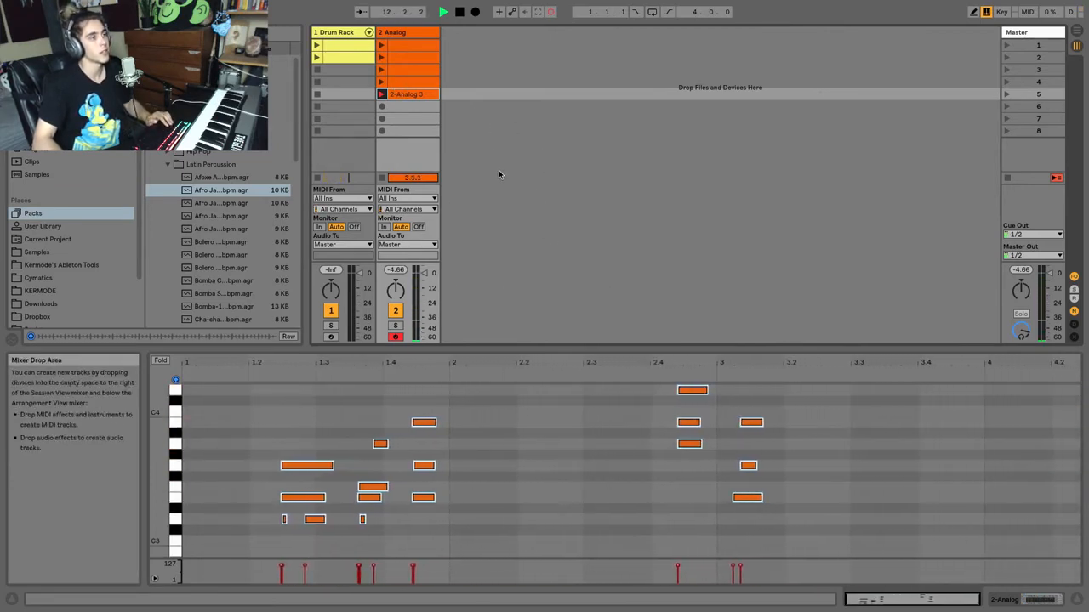
{"action": "key", "text": "space"}
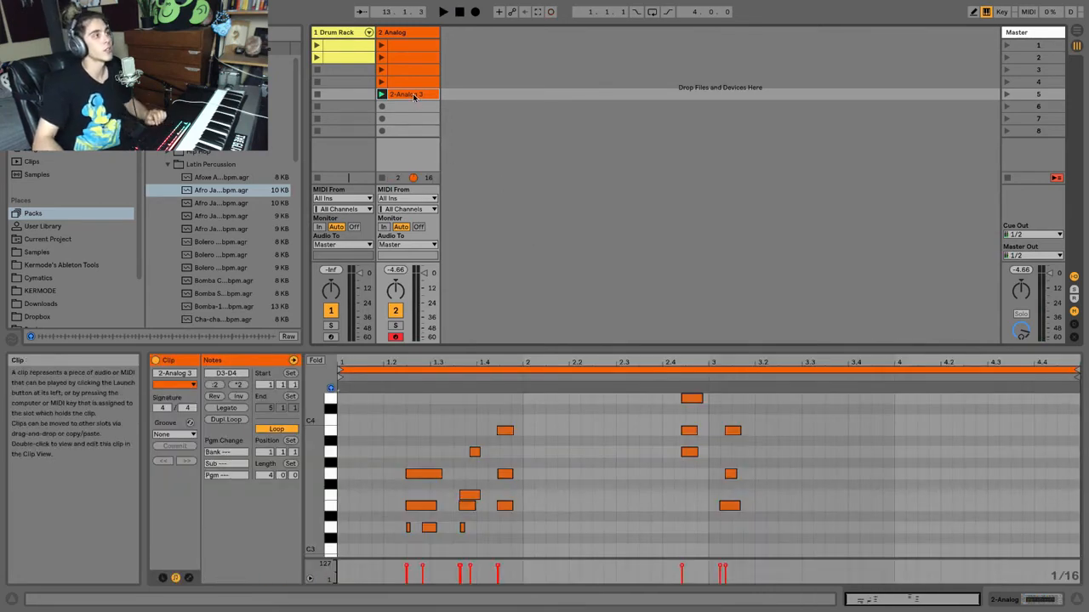
Delete the clips in the Analog track's second through fifth slots.
{"action": "mouse_move", "coordinate": [414, 95]}
{"action": "left_mouse_down"}
{"action": "mouse_move", "coordinate": [417, 113]}
{"action": "mouse_move", "coordinate": [413, 99]}
{"action": "left_mouse_up"}
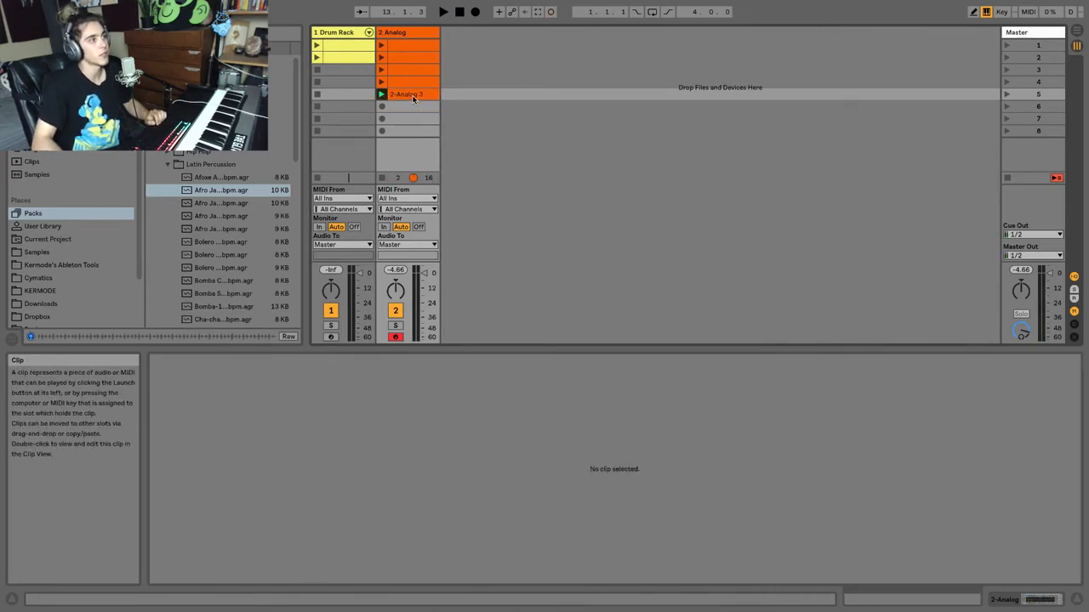
{"action": "left_click", "coordinate": [413, 96]}
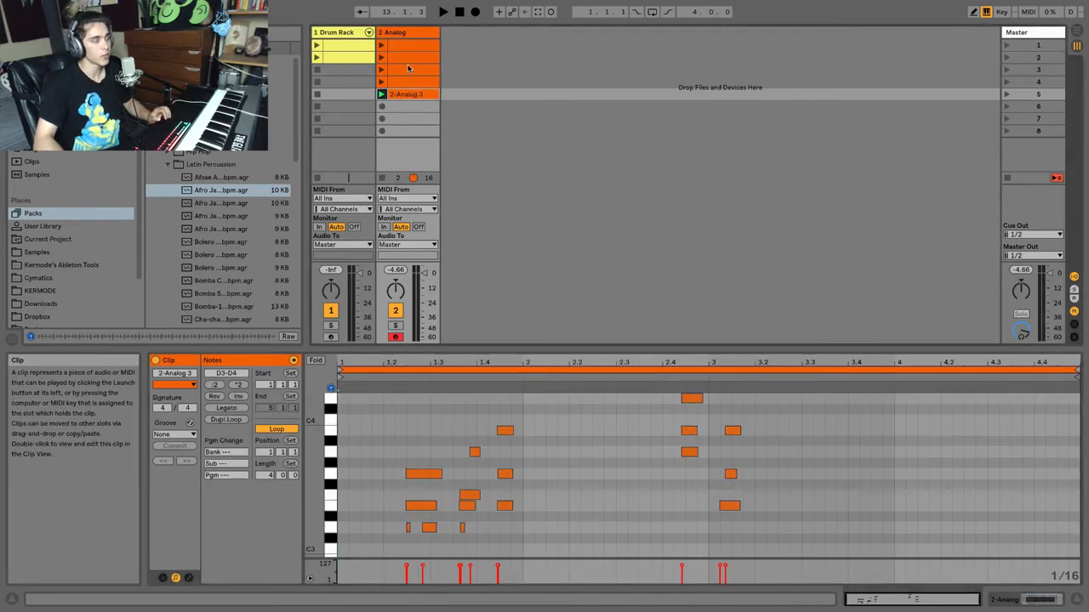
{"action": "left_click", "coordinate": [407, 56], "text": "shift"}
{"action": "key", "text": "Delete"}
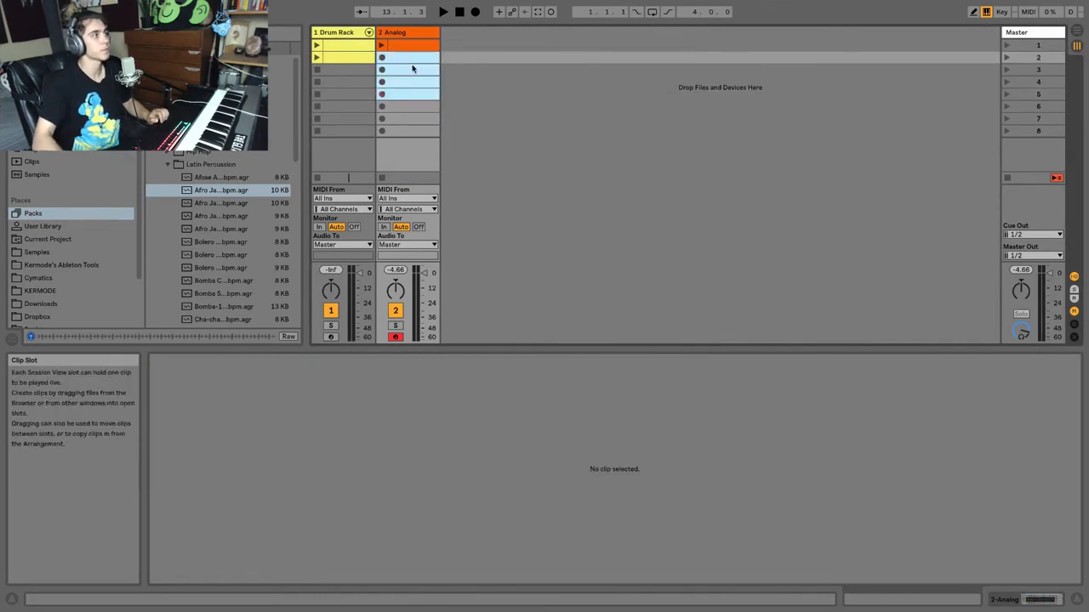
Play the Analog track's first clip and overdub E4 and B4 notes into it with session recording.
{"action": "left_click", "coordinate": [413, 44]}
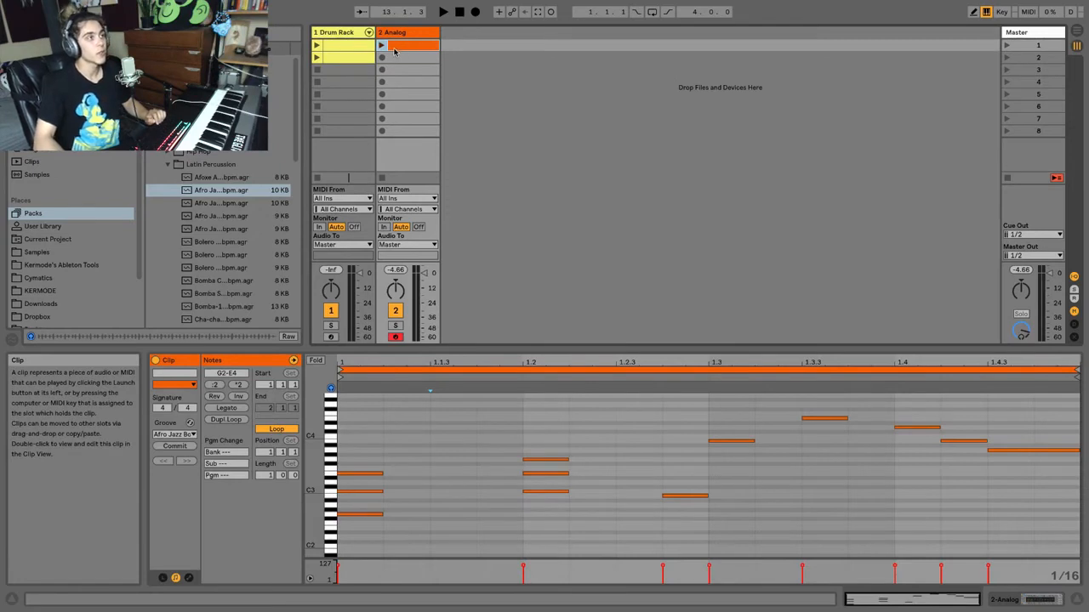
{"action": "left_click", "coordinate": [383, 46]}
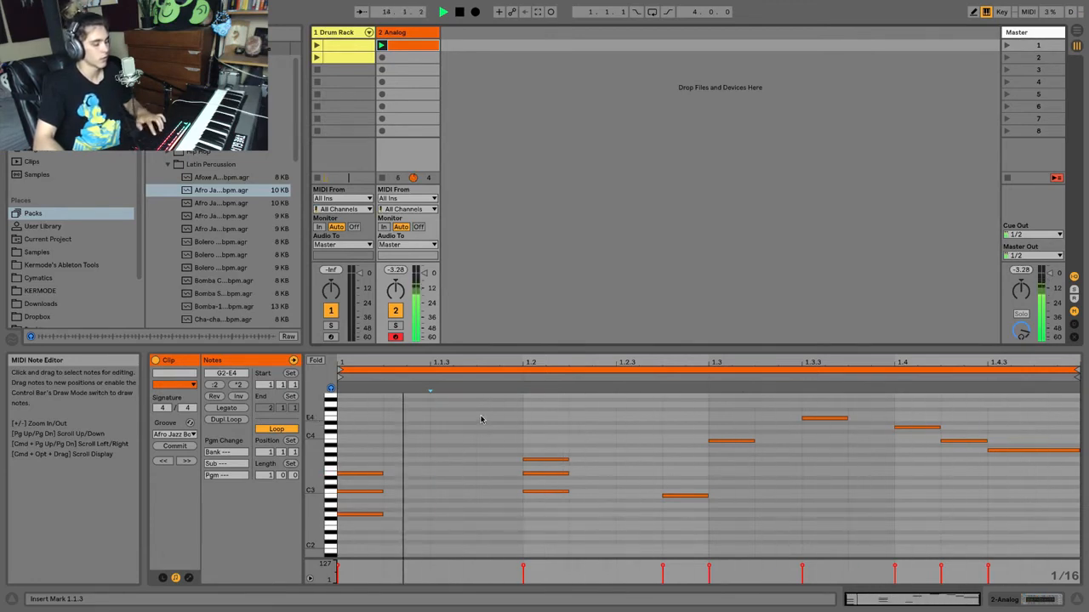
{"action": "key", "text": "x"}
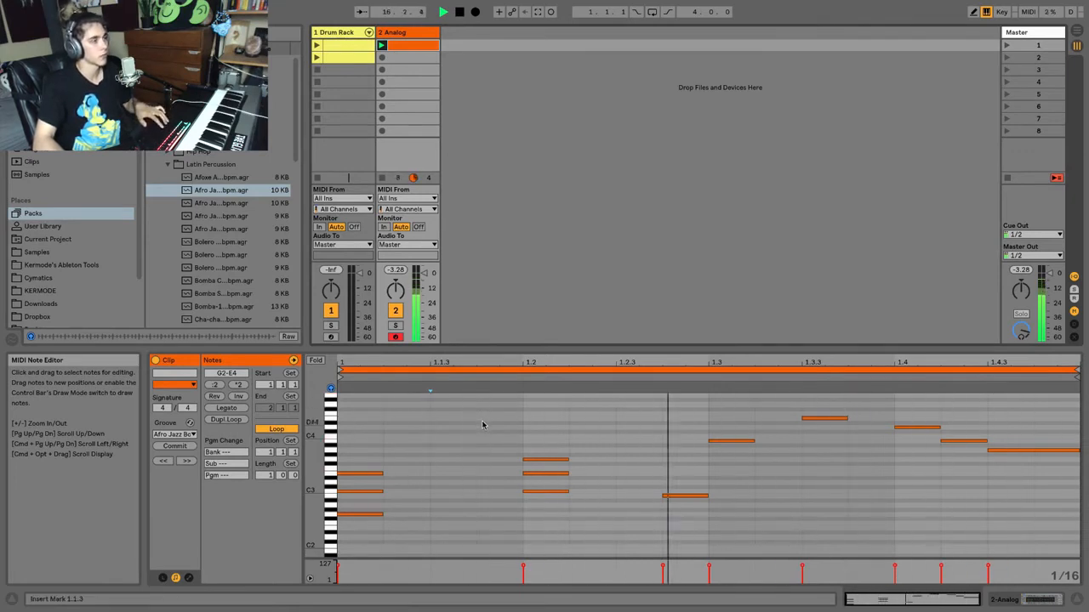
{"action": "key", "text": "space"}
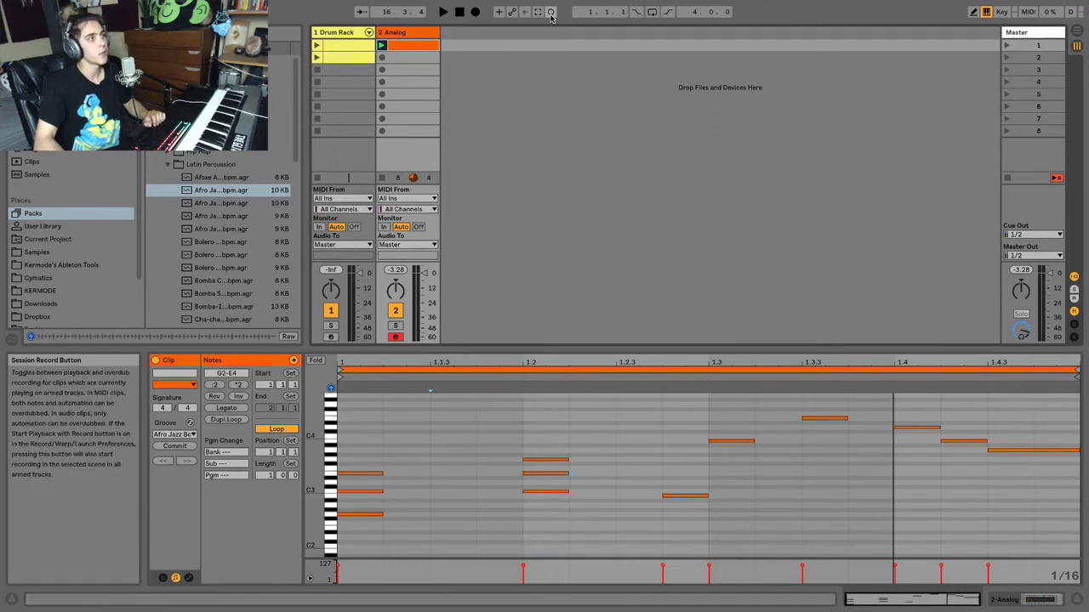
{"action": "left_click", "coordinate": [551, 12]}
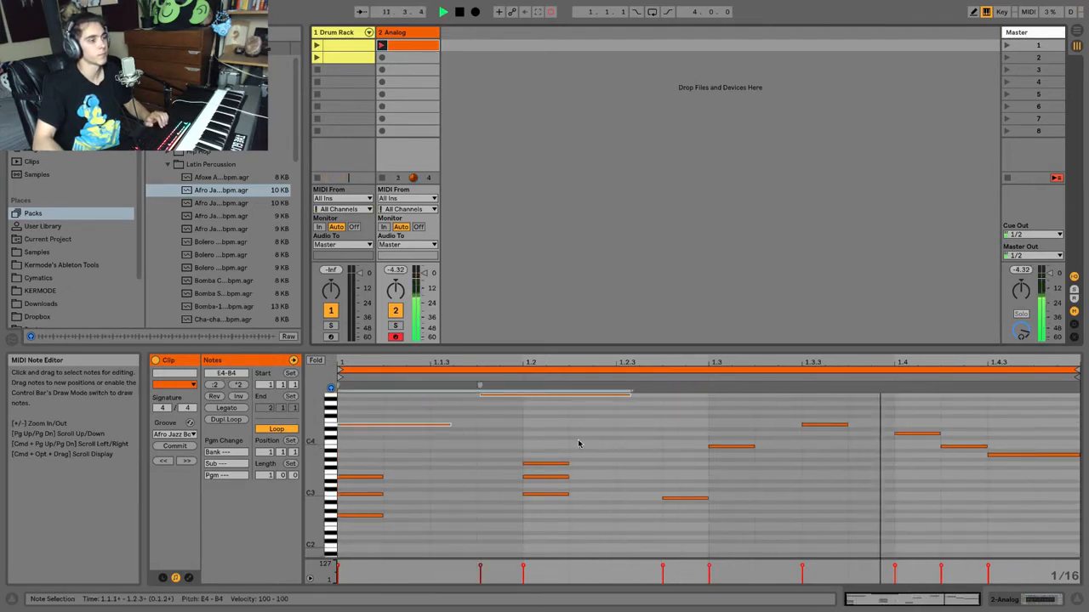
{"action": "left_click", "coordinate": [550, 11]}
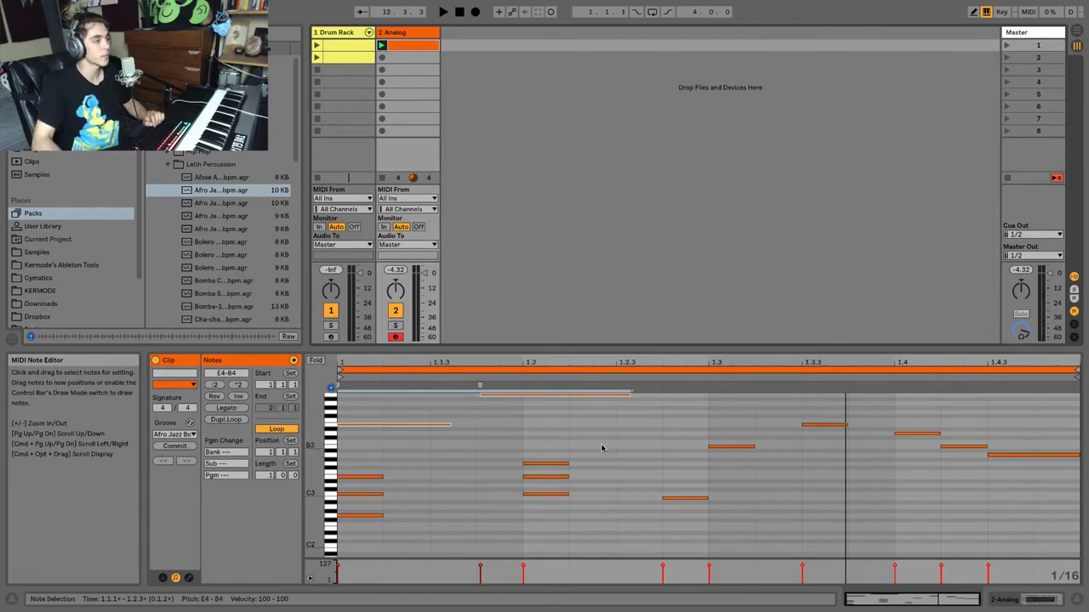
Try quantizing the overdubbed E4 and B4 notes with the current quantize settings.
{"action": "left_click_drag", "start_coordinate": [595, 440], "coordinate": [401, 389]}
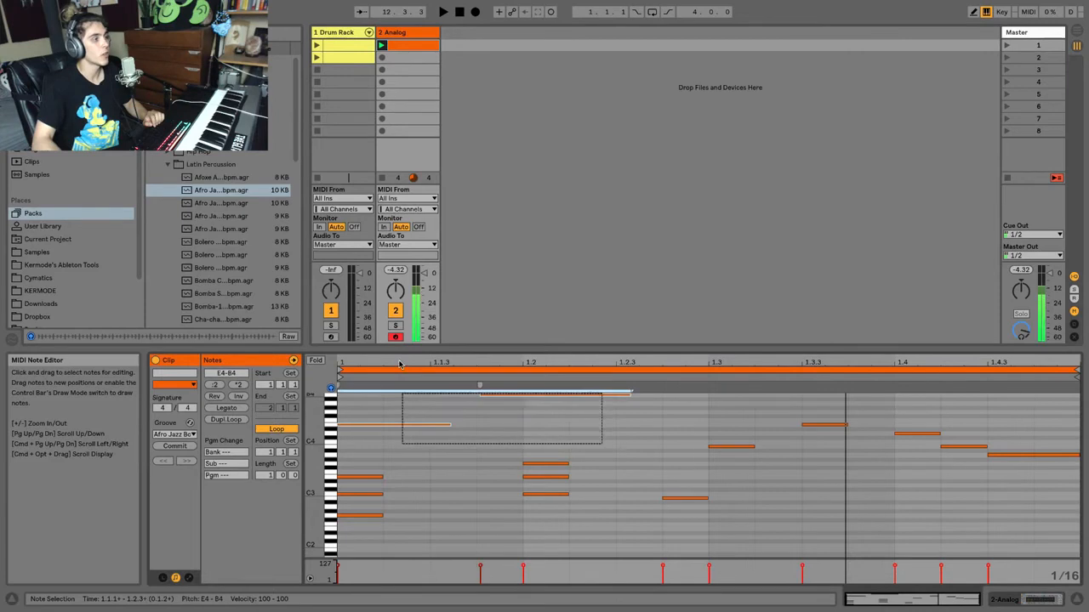
{"action": "right_click", "coordinate": [406, 429]}
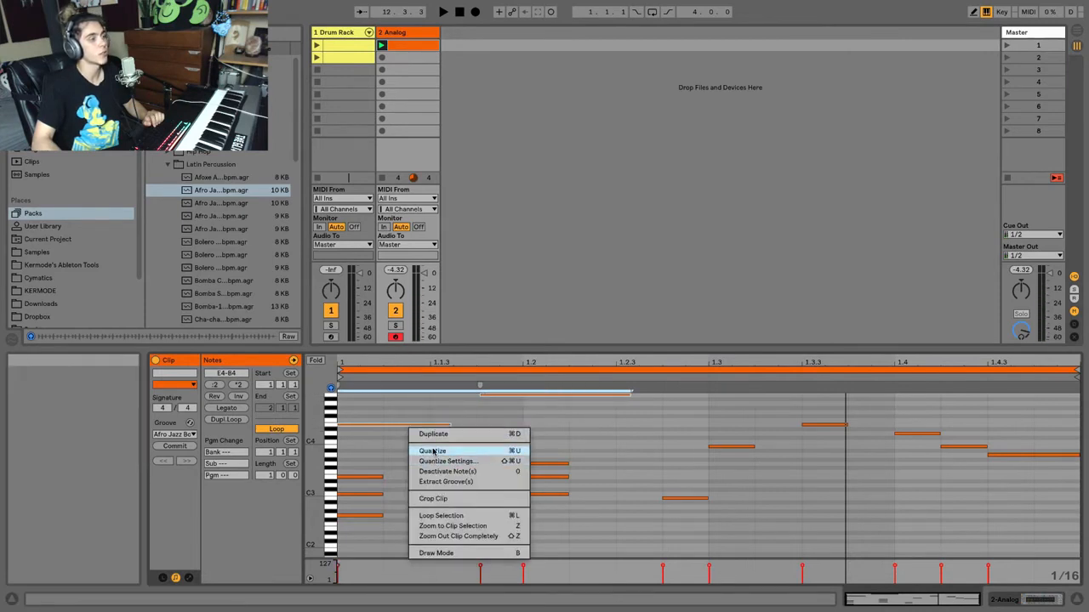
{"action": "left_click", "coordinate": [433, 451]}
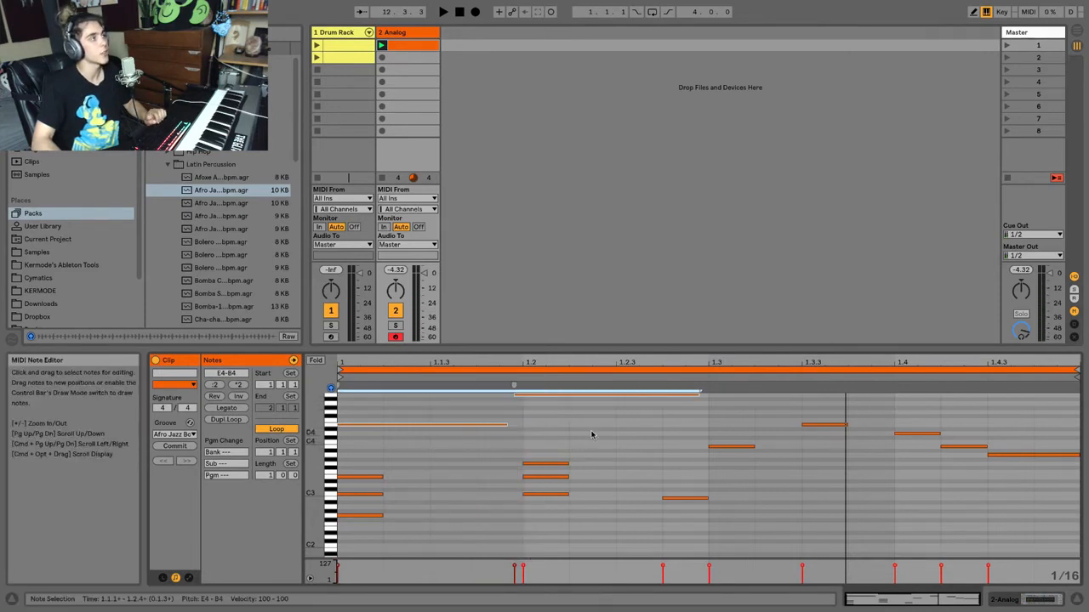
Quantize the starts and ends of the overdubbed E4 and B4 notes to 1/4 with an amount of 100%.
{"action": "left_click_drag", "start_coordinate": [516, 431], "coordinate": [449, 434]}
{"action": "right_click", "coordinate": [440, 429]}
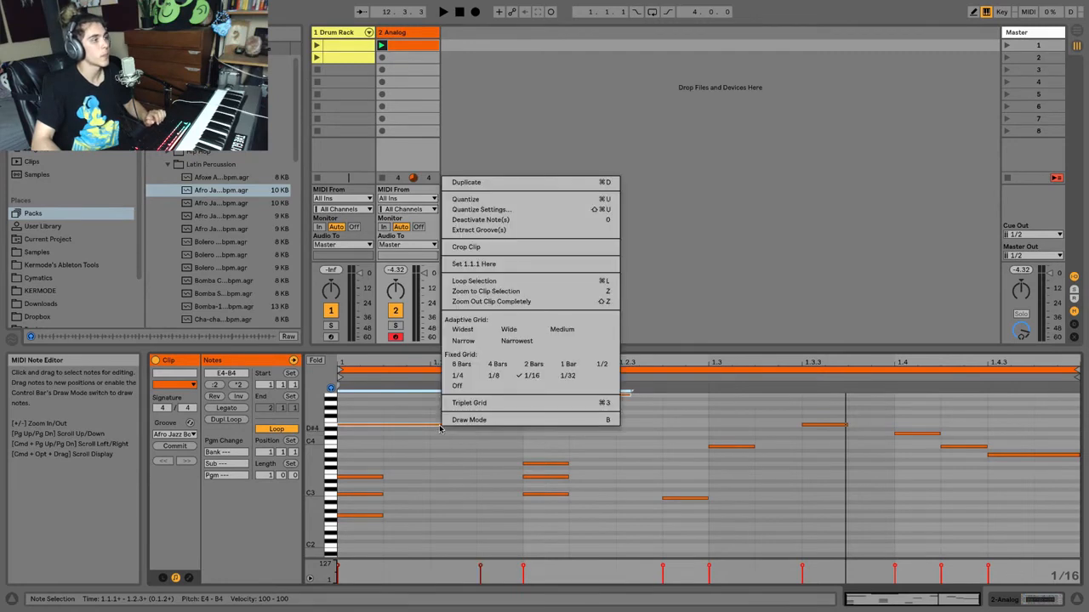
{"action": "left_click", "coordinate": [502, 210]}
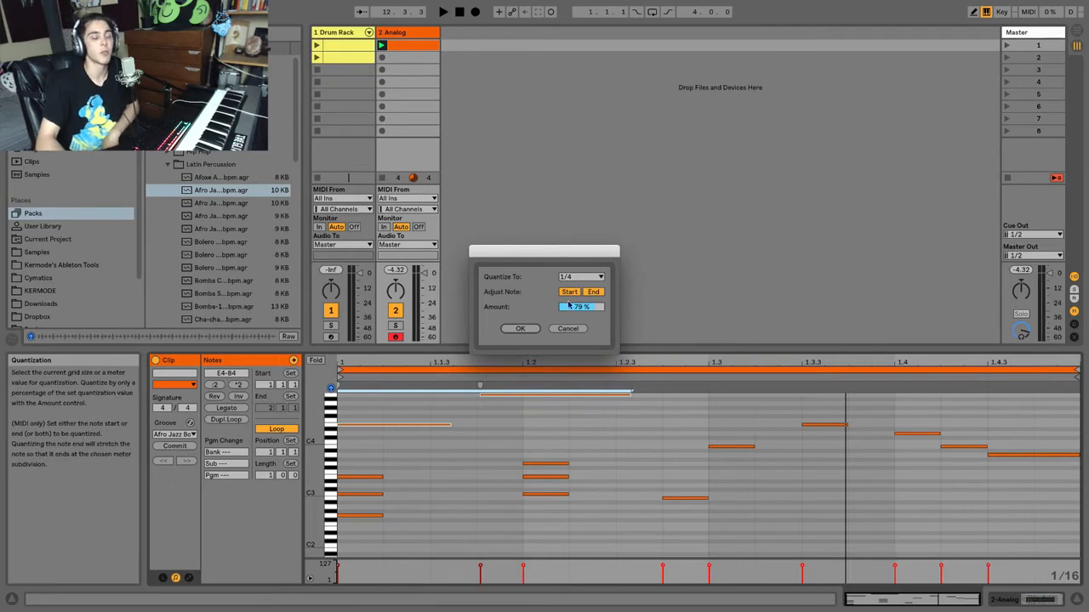
{"action": "left_click_drag", "start_coordinate": [582, 310], "coordinate": [581, 289]}
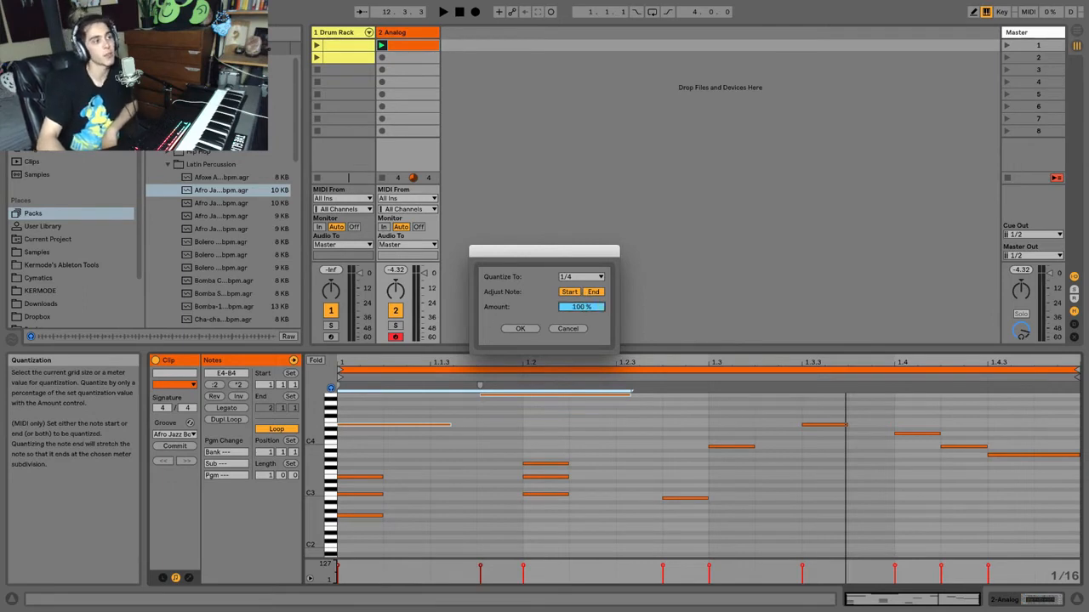
{"action": "left_click", "coordinate": [577, 279]}
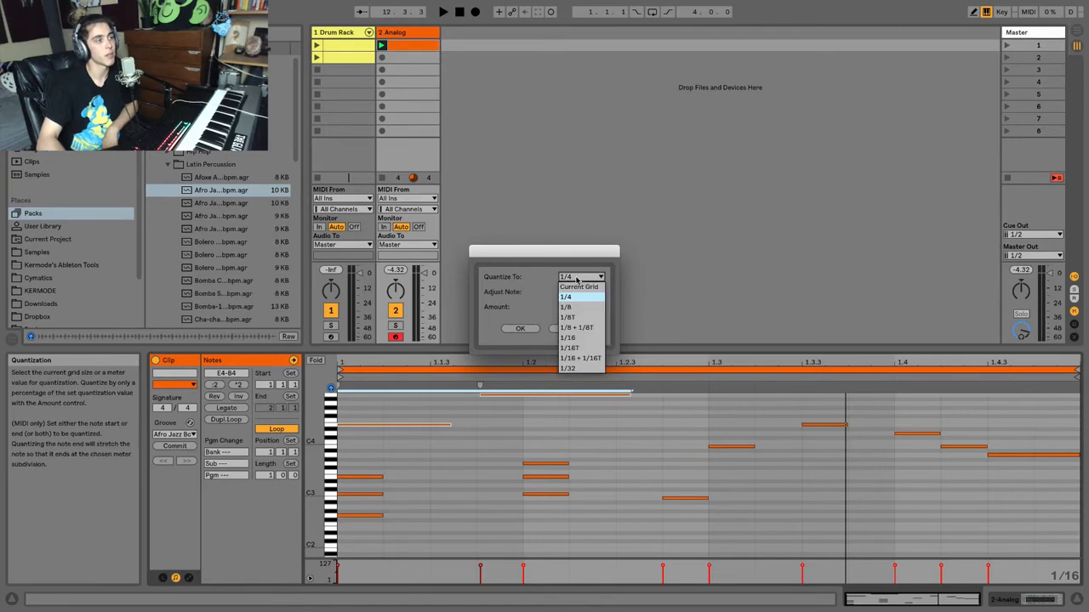
{"action": "left_click", "coordinate": [572, 298]}
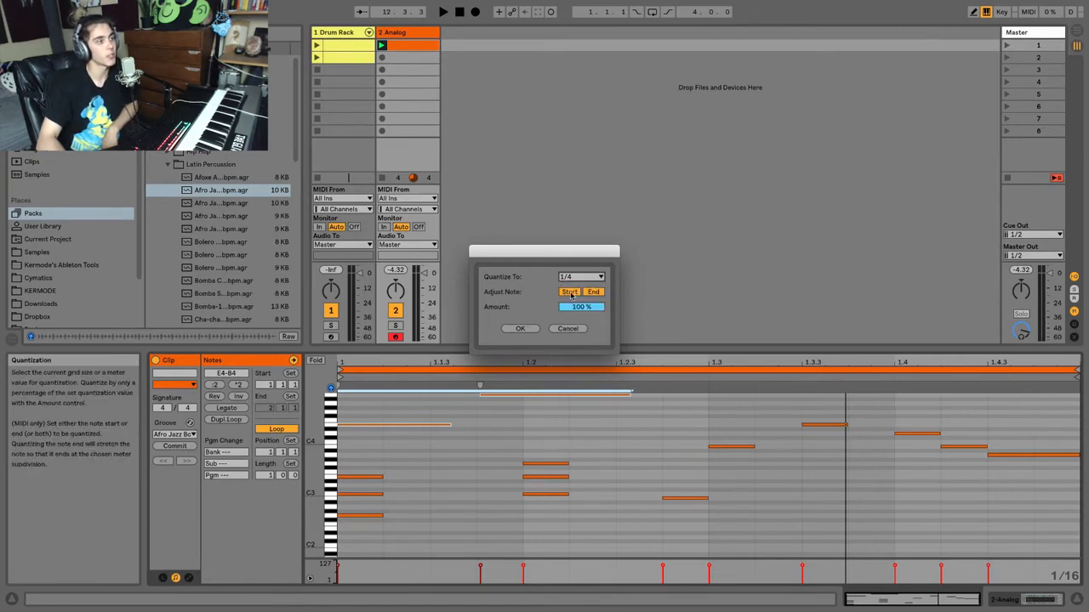
{"action": "left_click", "coordinate": [520, 328]}
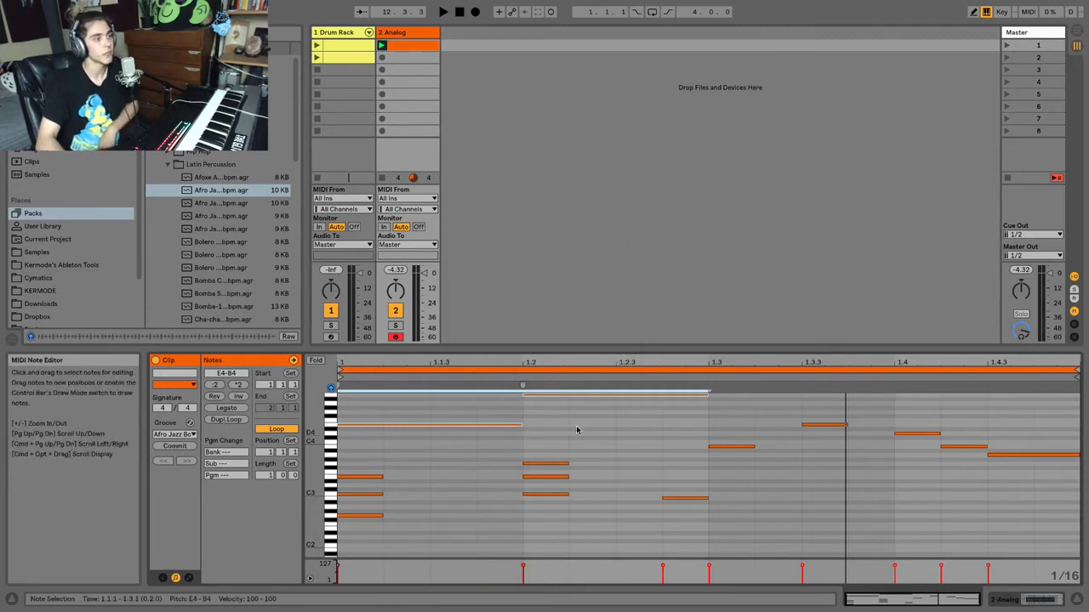
Play back the Analog clip and overdub an F2 note just after beat 3 with session recording.
{"action": "key", "text": "space"}
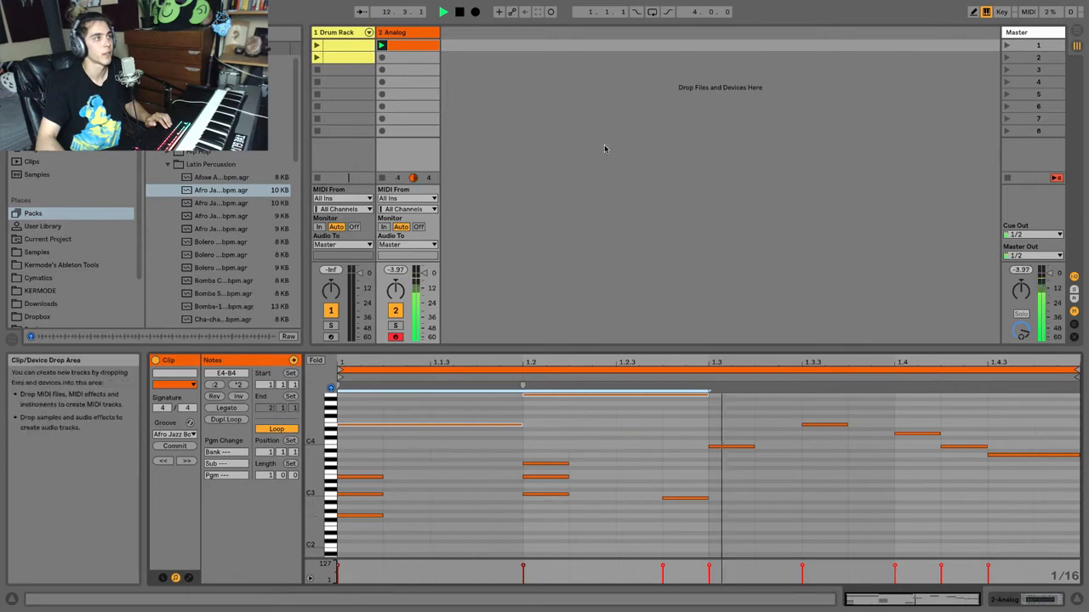
{"action": "key", "text": "space"}
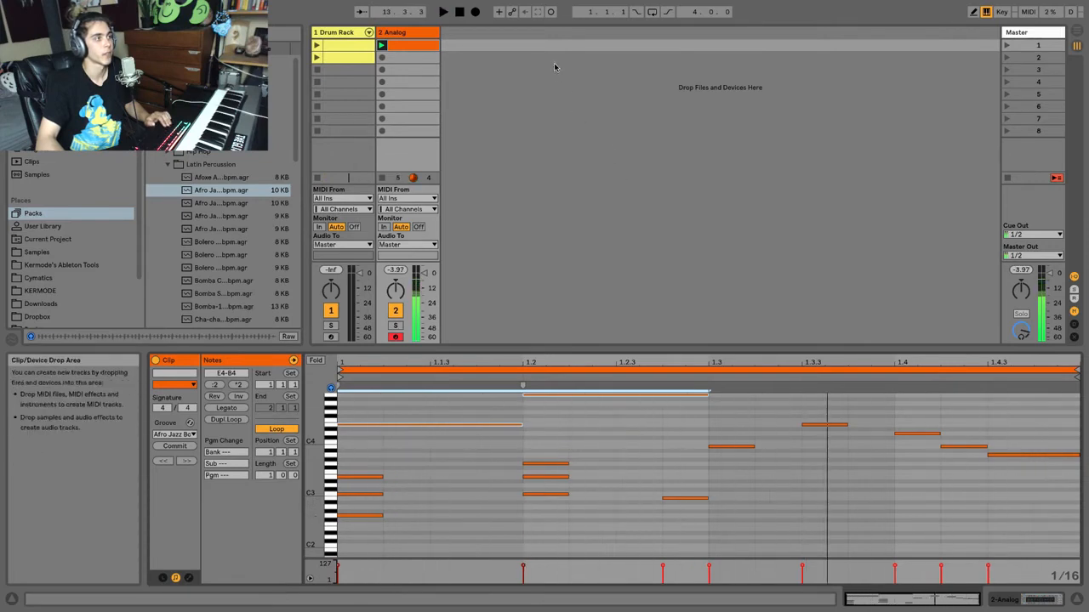
{"action": "left_click", "coordinate": [551, 12]}
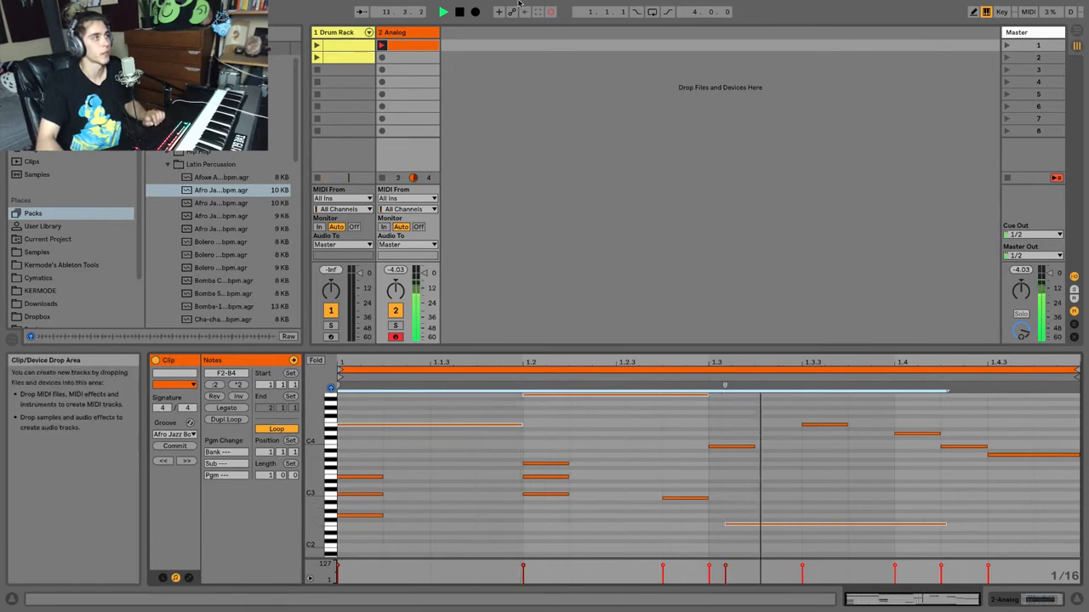
Quantize the overdubbed F2 note so that it spans beat 1.3 to beat 1.4.
{"action": "left_click", "coordinate": [776, 524]}
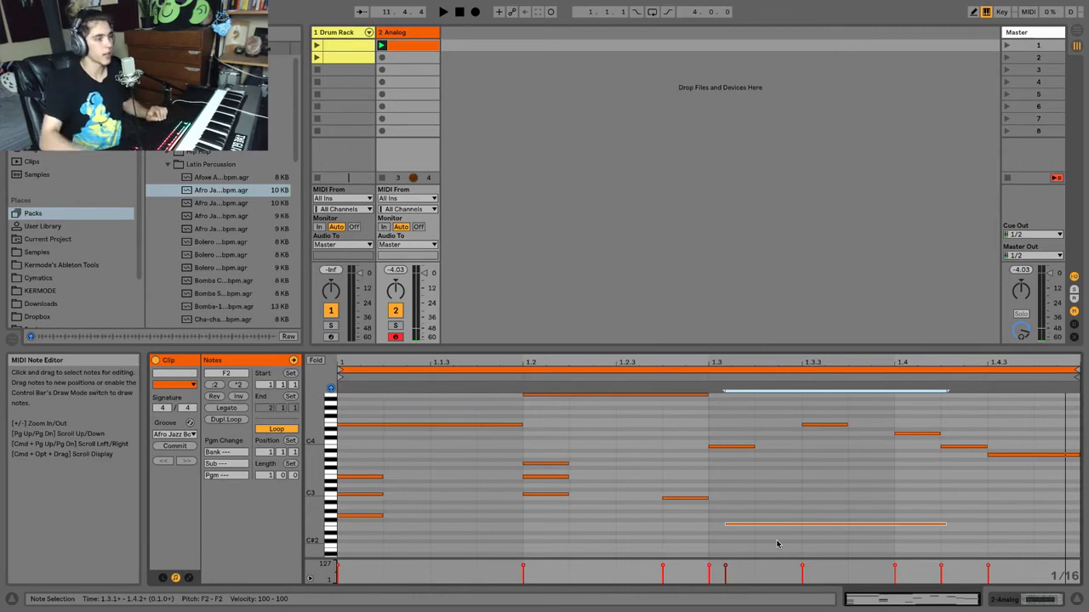
{"action": "right_click", "coordinate": [780, 526]}
{"action": "left_click", "coordinate": [817, 415]}
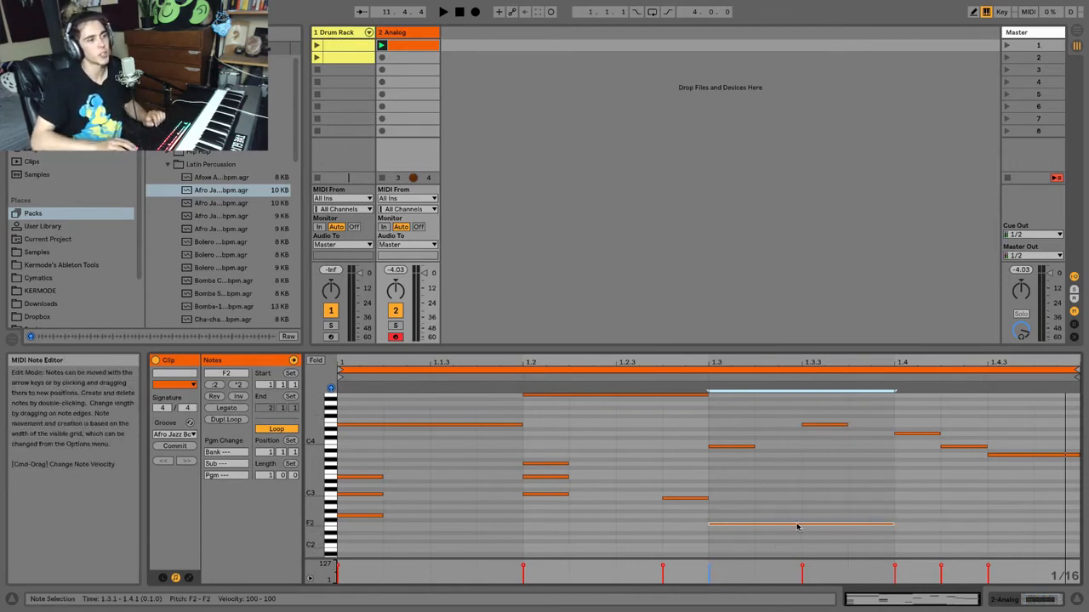
Transpose the quantized F2 note up two semitones to G2 and shorten it to 1/16 while the clip plays.
{"action": "key", "text": "Up"}
{"action": "key", "text": "Up"}
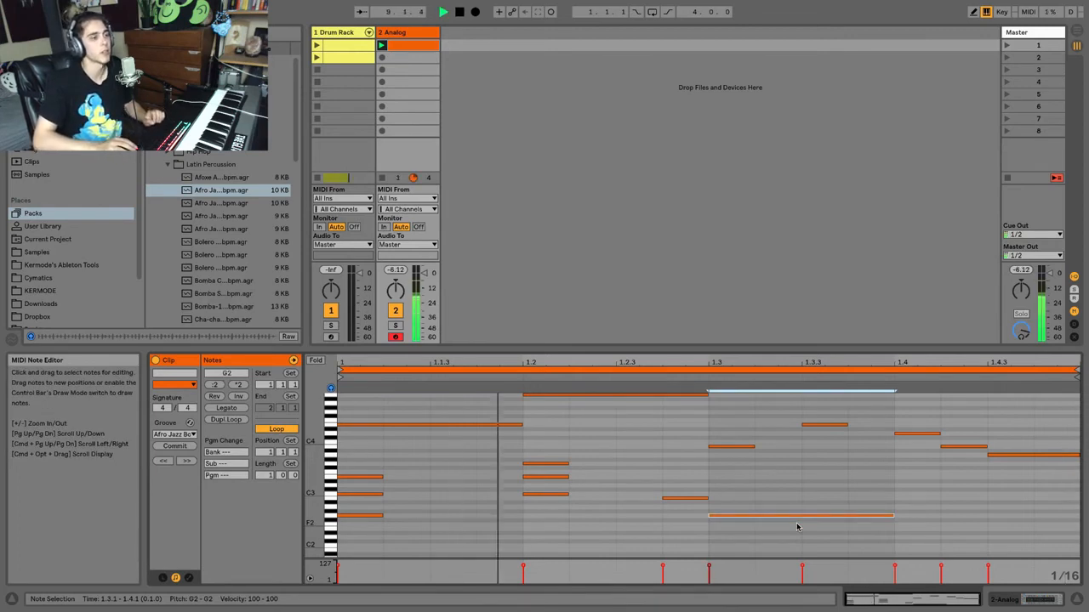
{"action": "key", "text": "shift+Left"}
{"action": "key", "text": "shift+Left"}
{"action": "key", "text": "shift+Left"}
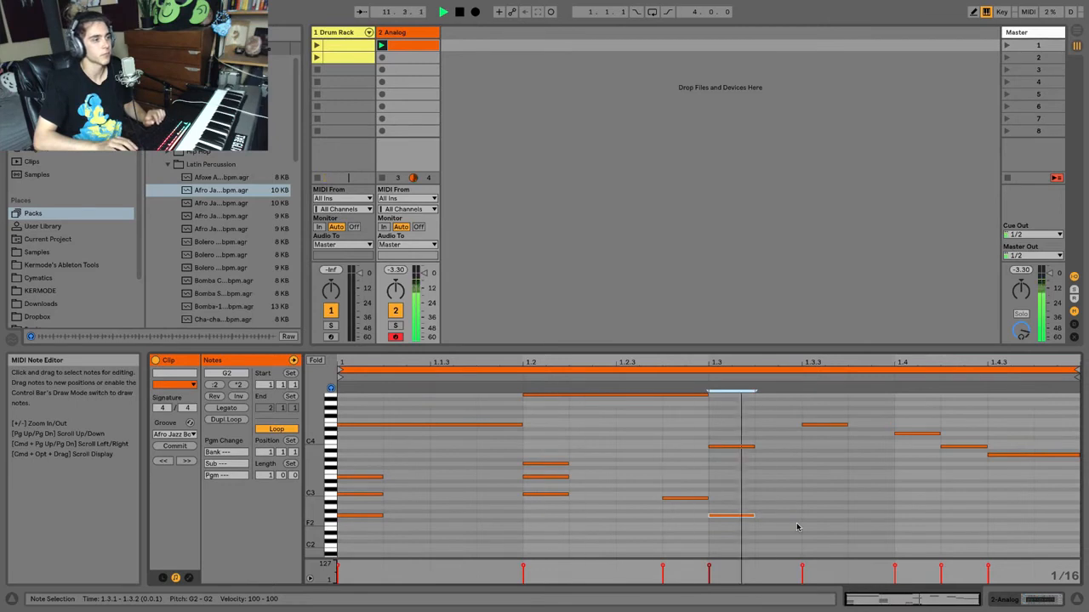
{"action": "key", "text": "space"}
{"action": "left_click", "coordinate": [584, 446]}
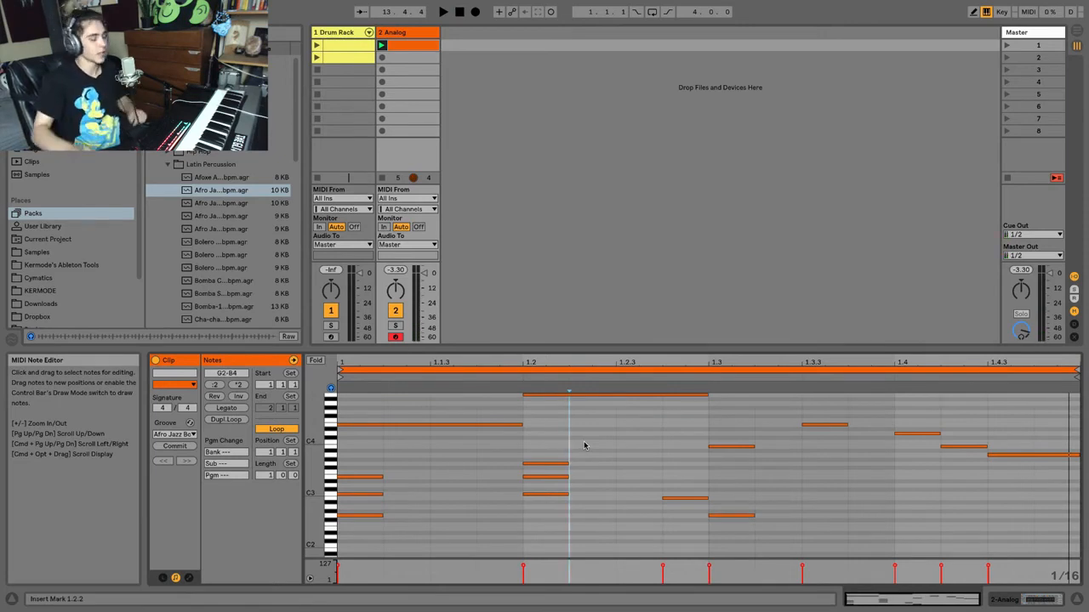
Copy the Analog track's first Session clip into the Arrangement on the Analog track at bar 13.
{"action": "key", "text": "Tab"}
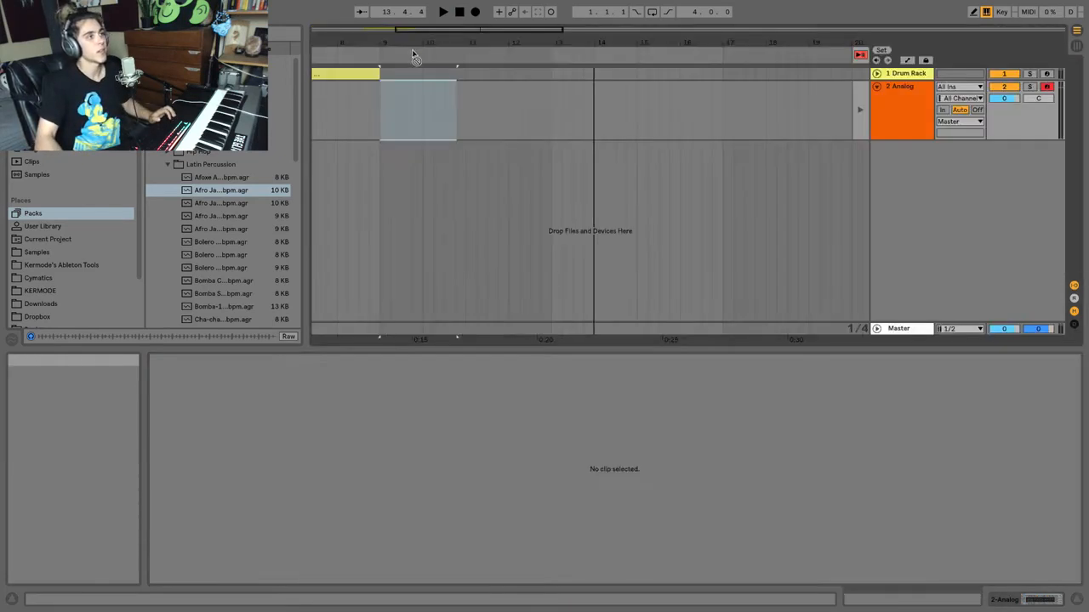
{"action": "left_click_drag", "start_coordinate": [414, 57], "coordinate": [553, 115]}
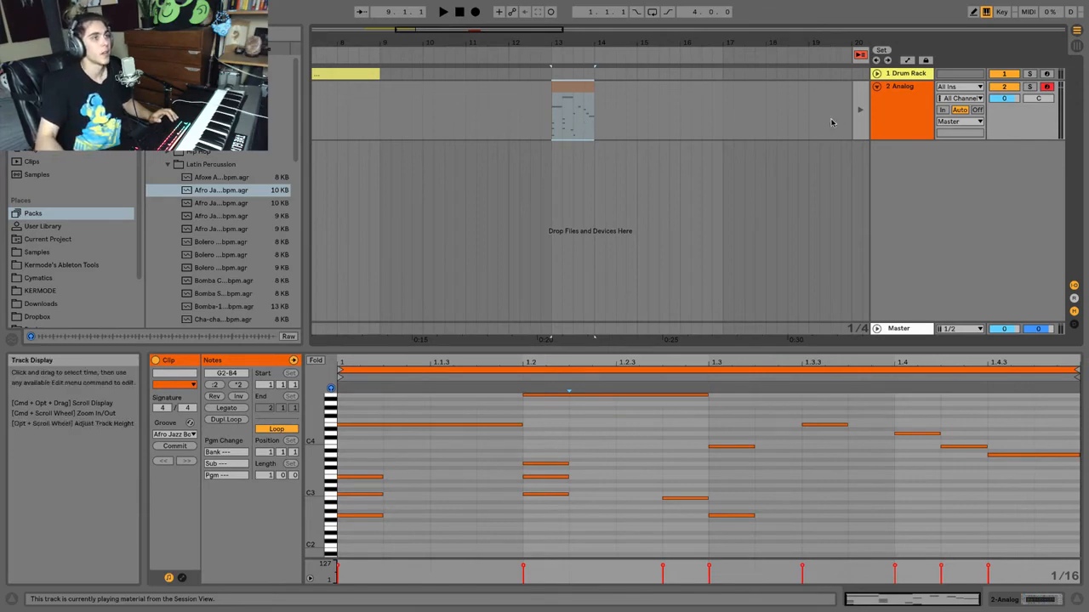
{"action": "left_click", "coordinate": [893, 117]}
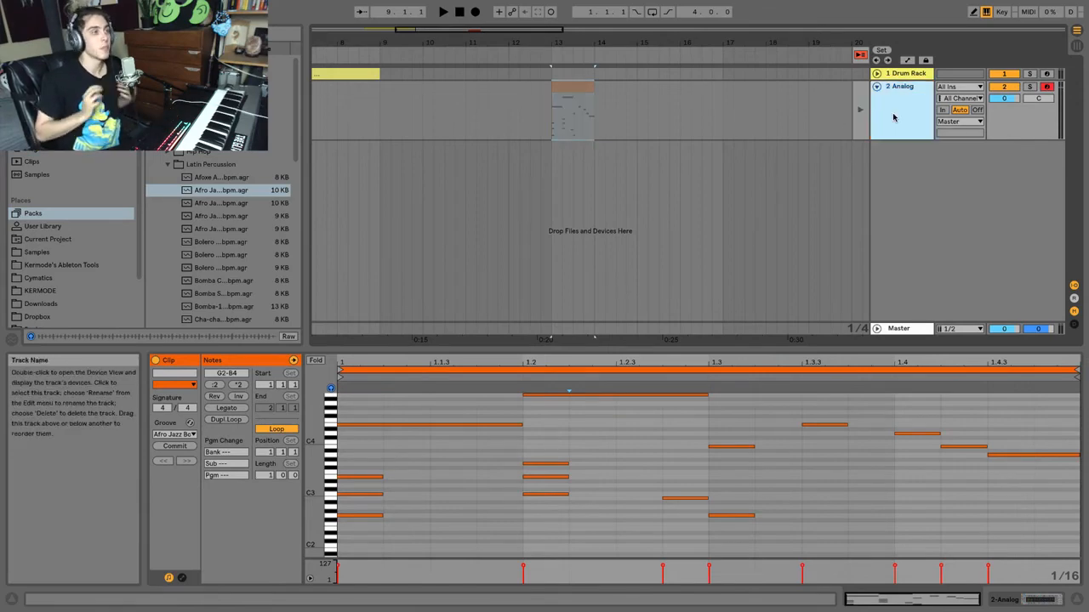
Show the Drum Rack track's devices and browse the library's sounds, drums and instruments down to Instrument Rack.
{"action": "left_click", "coordinate": [906, 74]}
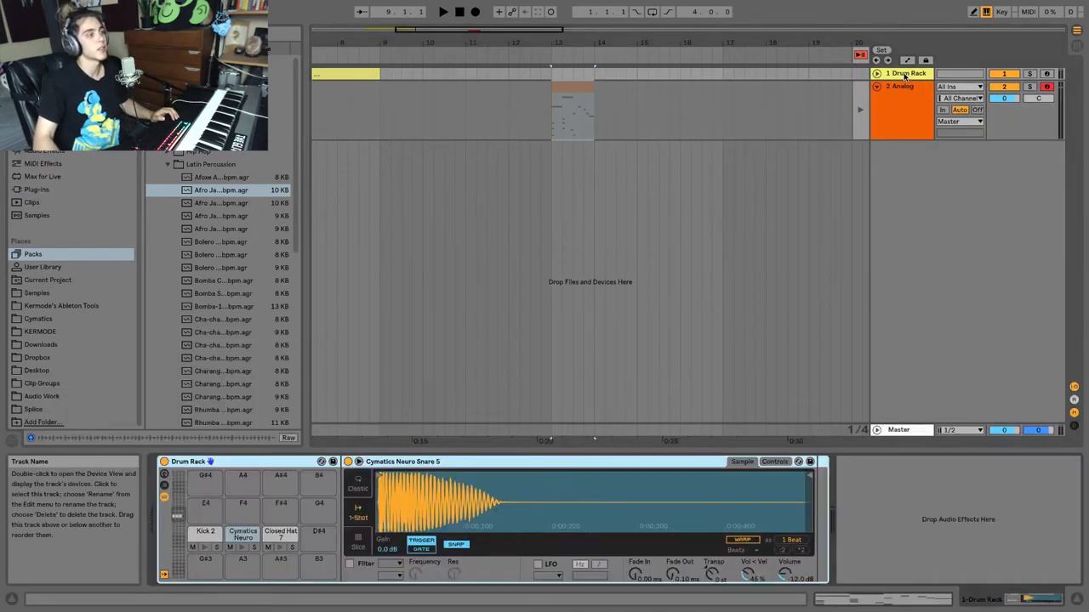
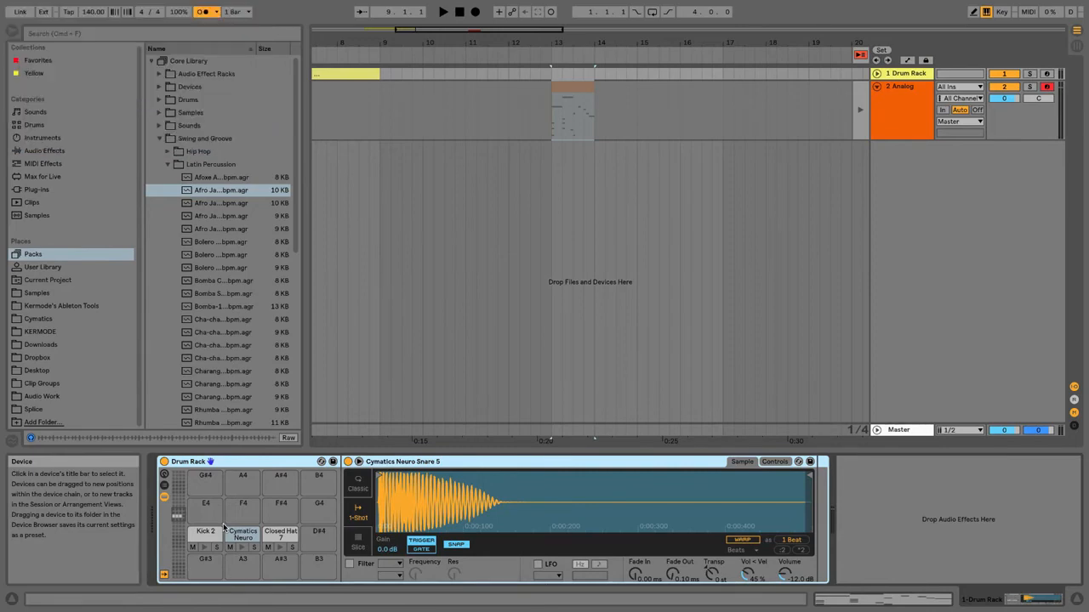
{"action": "left_click", "coordinate": [35, 111]}
{"action": "left_click", "coordinate": [36, 125]}
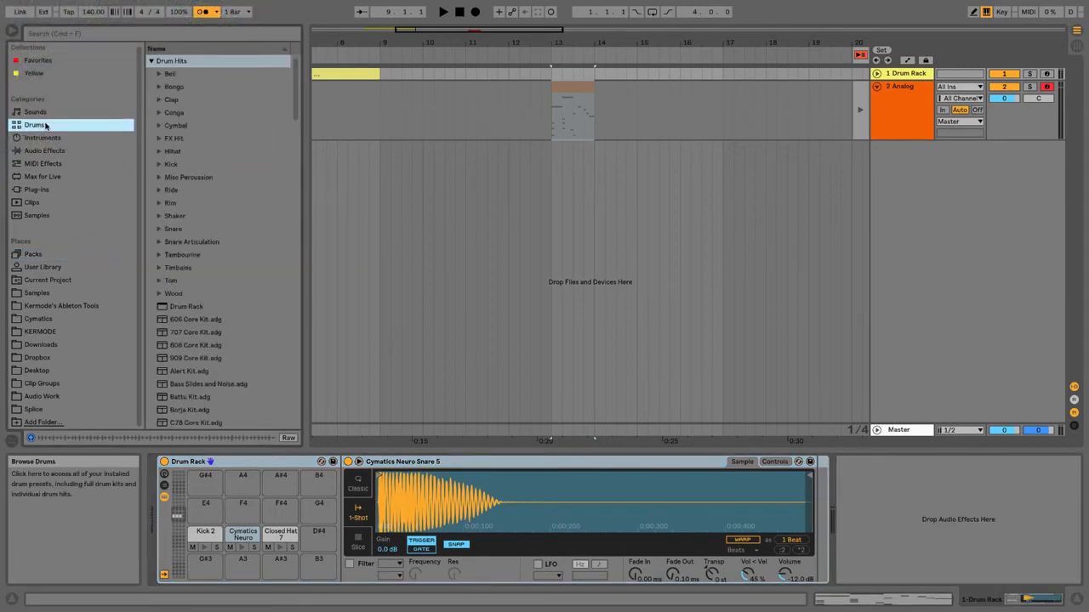
{"action": "left_click", "coordinate": [45, 139]}
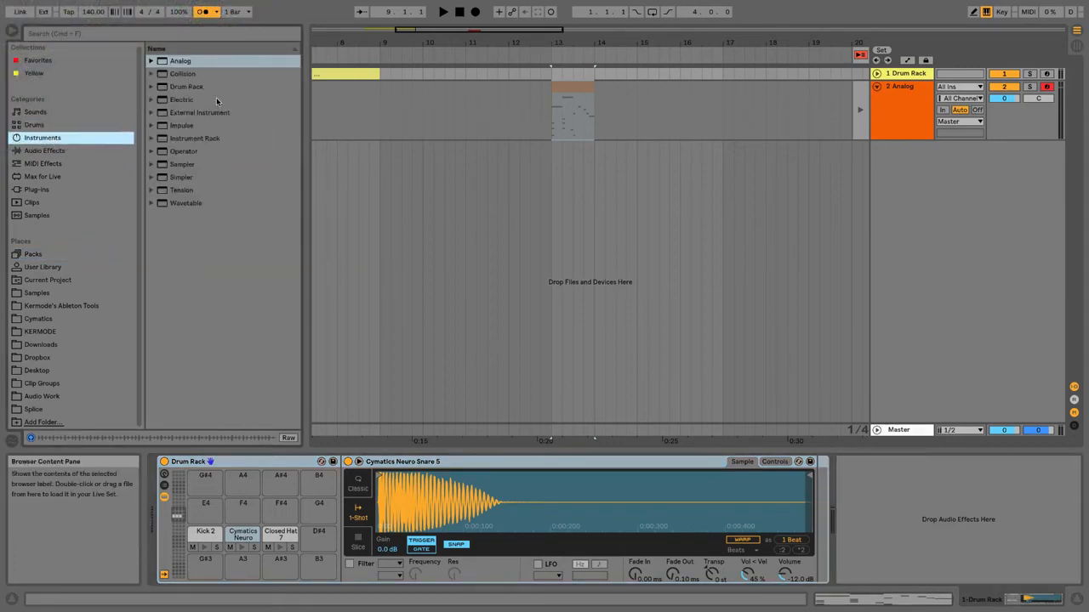
{"action": "left_click", "coordinate": [188, 62]}
{"action": "left_click", "coordinate": [190, 75]}
{"action": "left_click", "coordinate": [190, 88]}
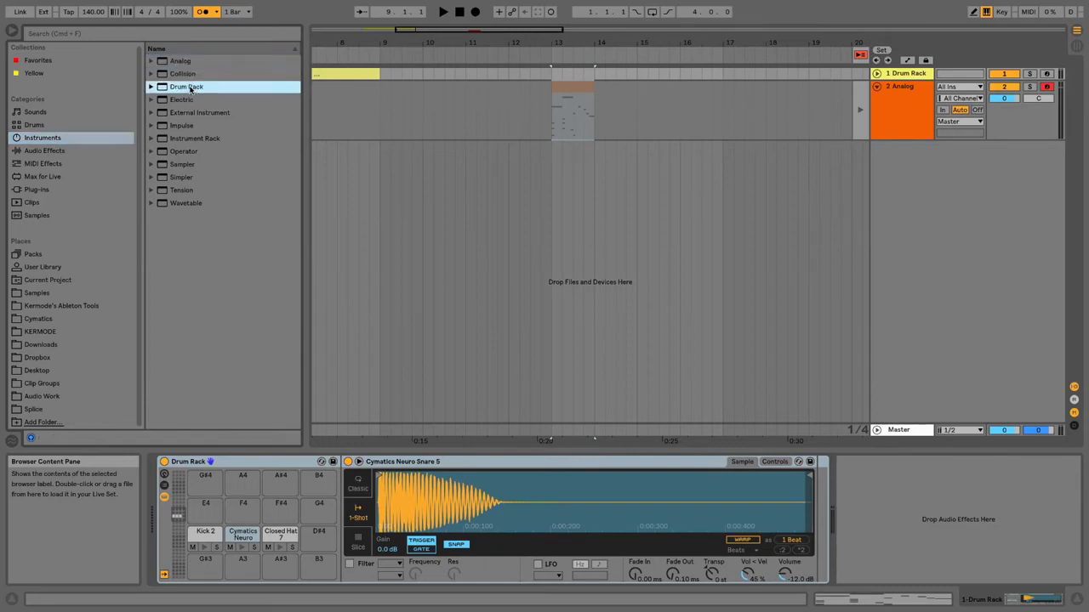
{"action": "left_click", "coordinate": [189, 102]}
{"action": "left_click", "coordinate": [189, 113]}
{"action": "left_click", "coordinate": [190, 134]}
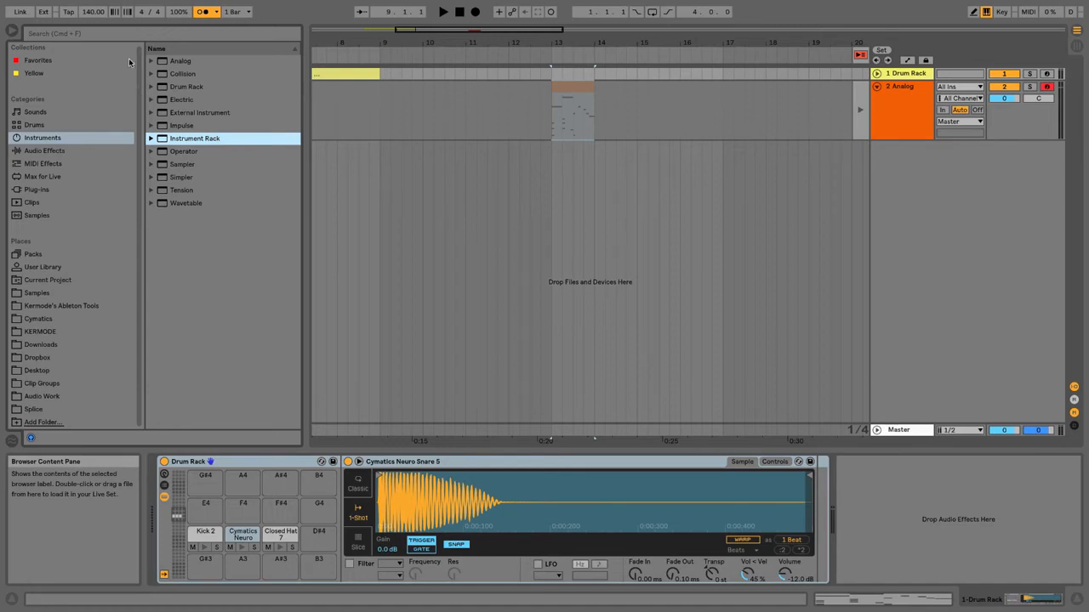
Load the default Analog instrument onto the Analog track and play the bar 13 clip from the Arrangement.
{"action": "left_click_drag", "start_coordinate": [180, 60], "coordinate": [568, 93]}
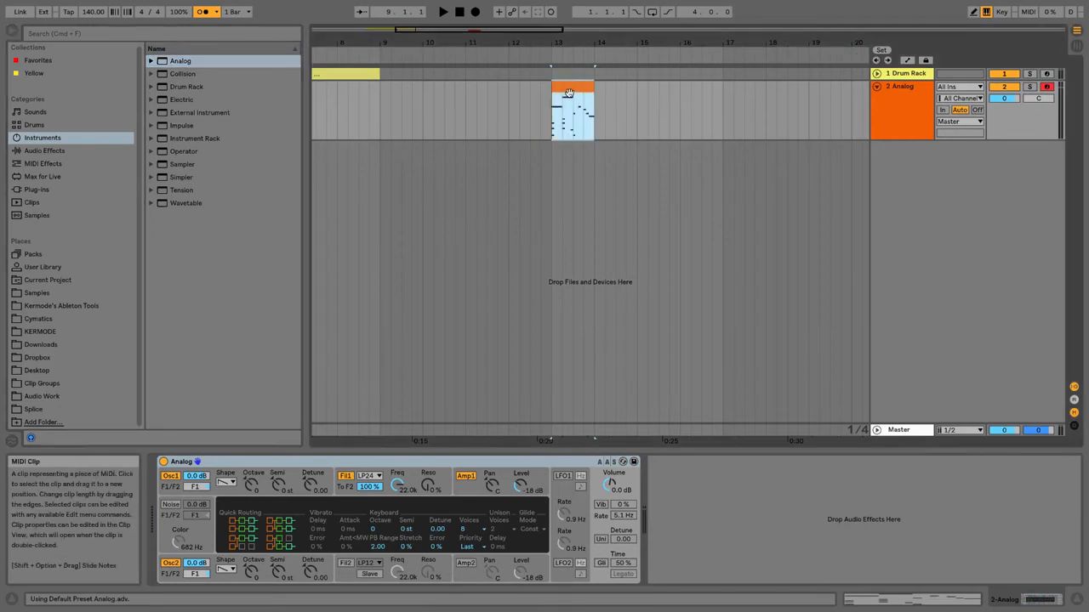
{"action": "key", "text": "space"}
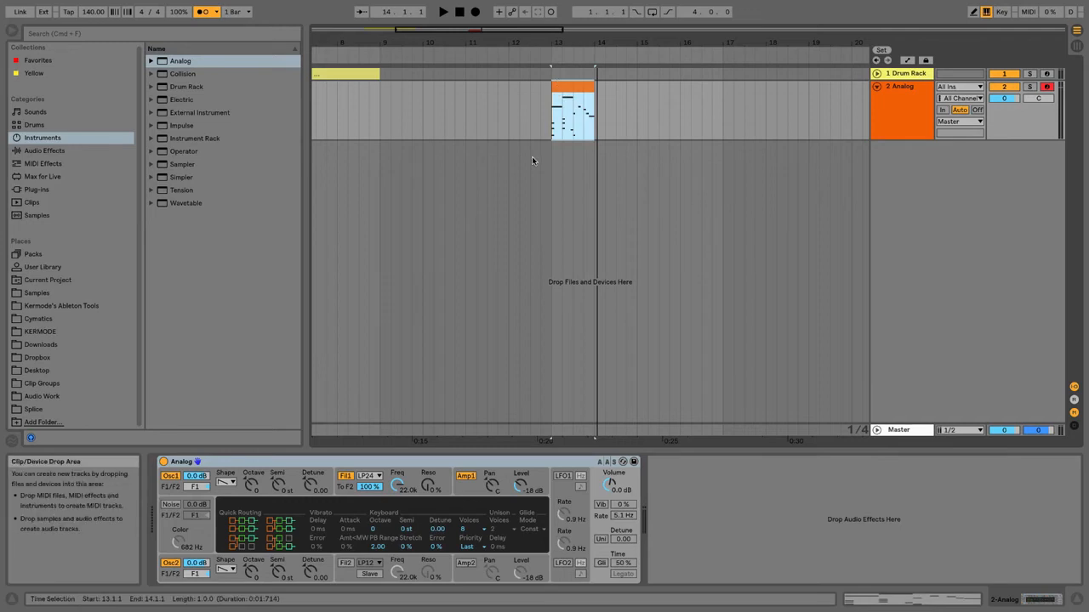
Replace the Analog instrument with the default Operator and play the bar 13 clip through it.
{"action": "left_click", "coordinate": [191, 153]}
{"action": "key", "text": "Return"}
{"action": "left_click", "coordinate": [568, 90]}
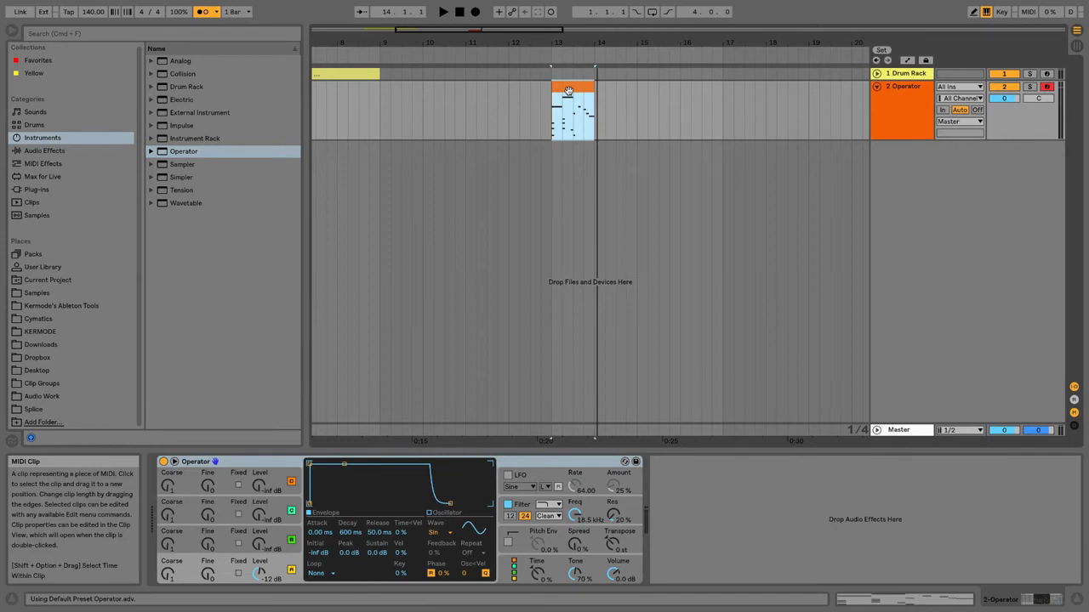
{"action": "key", "text": "space"}
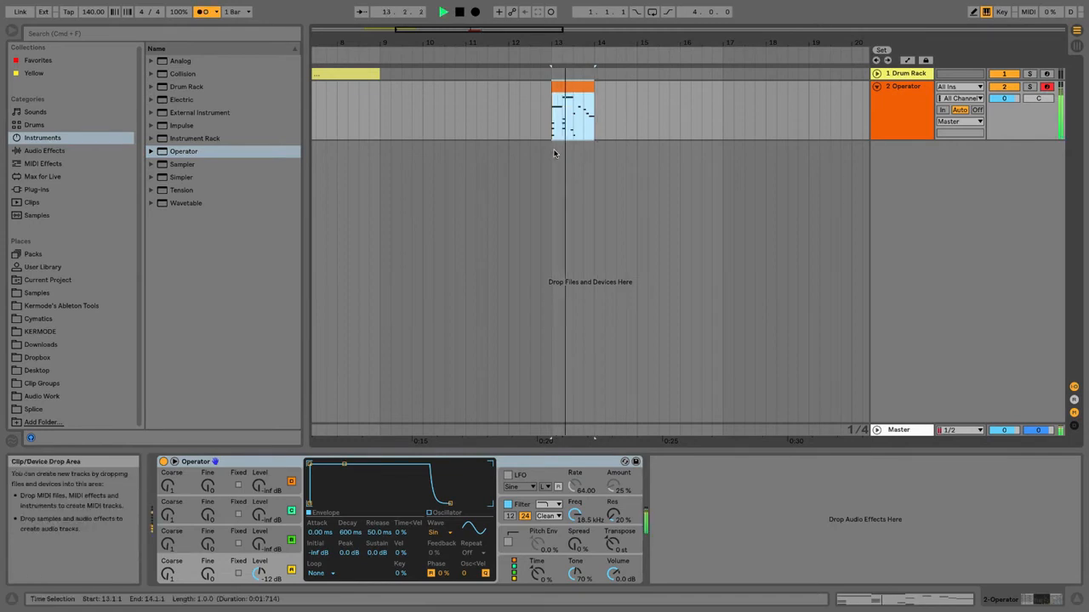
{"action": "key", "text": "space"}
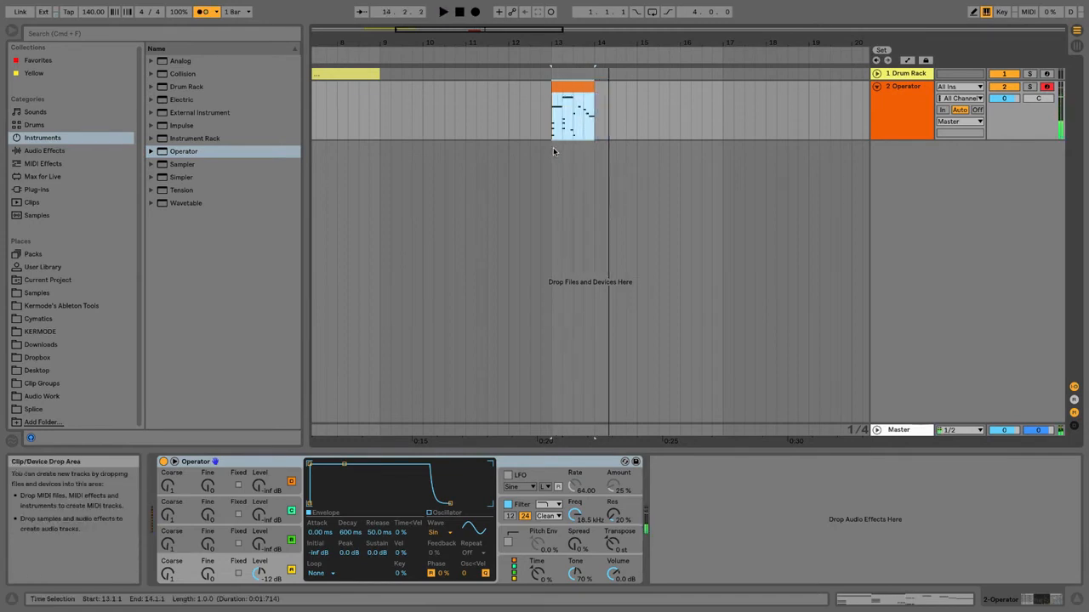
Loop the one-bar clip at bar 13 in the Arrangement and audition the loop with Operator.
{"action": "key", "text": "space"}
{"action": "key", "text": "super+l"}
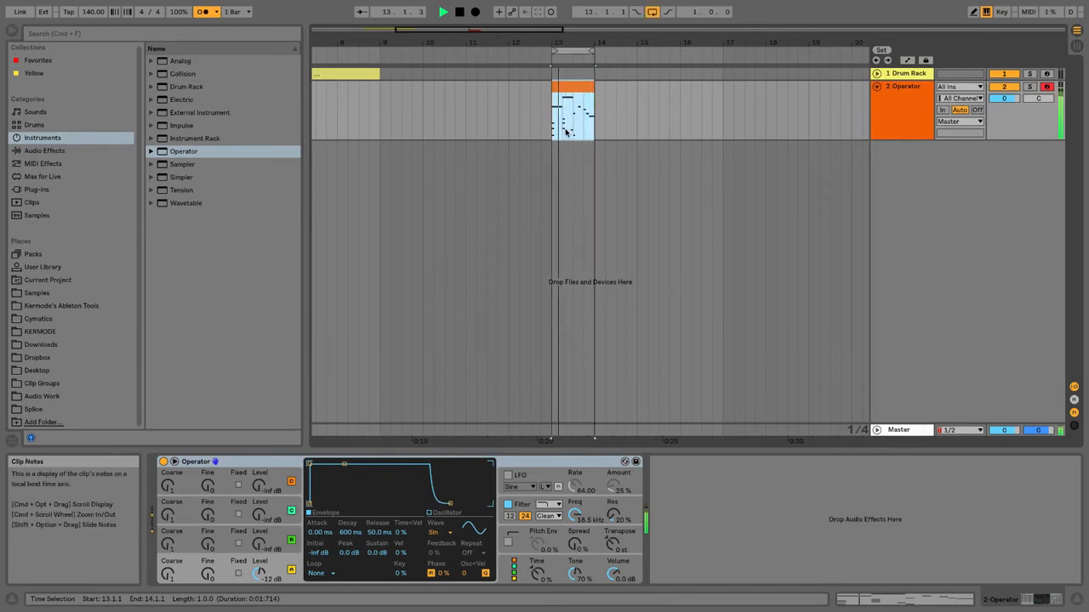
{"action": "key", "text": "space"}
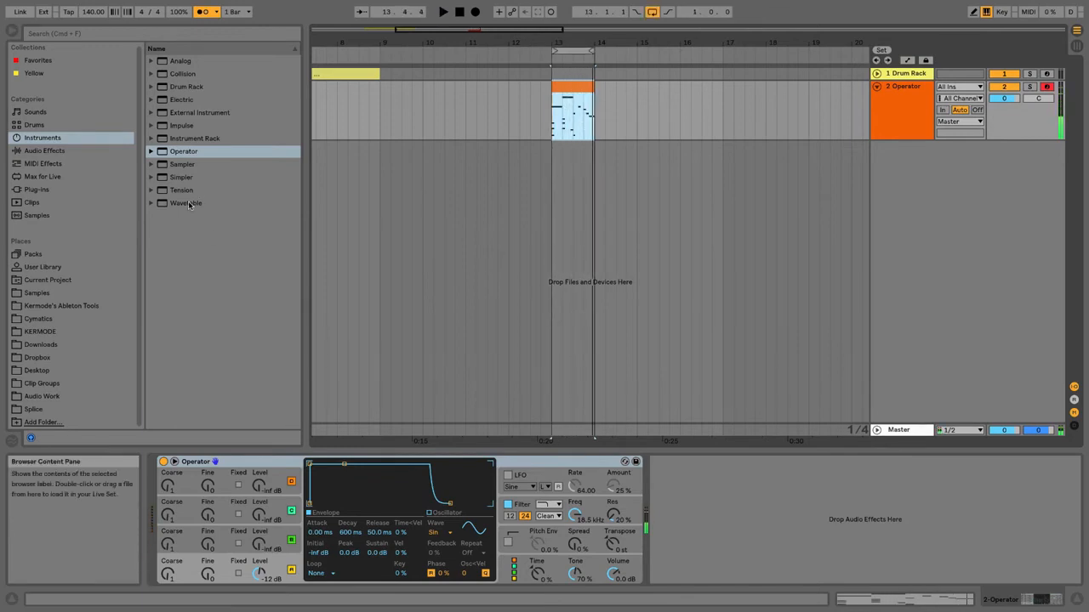
Replace Operator with Wavetable and raise oscillator 1's wave position to 100% while the loop plays.
{"action": "left_click", "coordinate": [189, 204]}
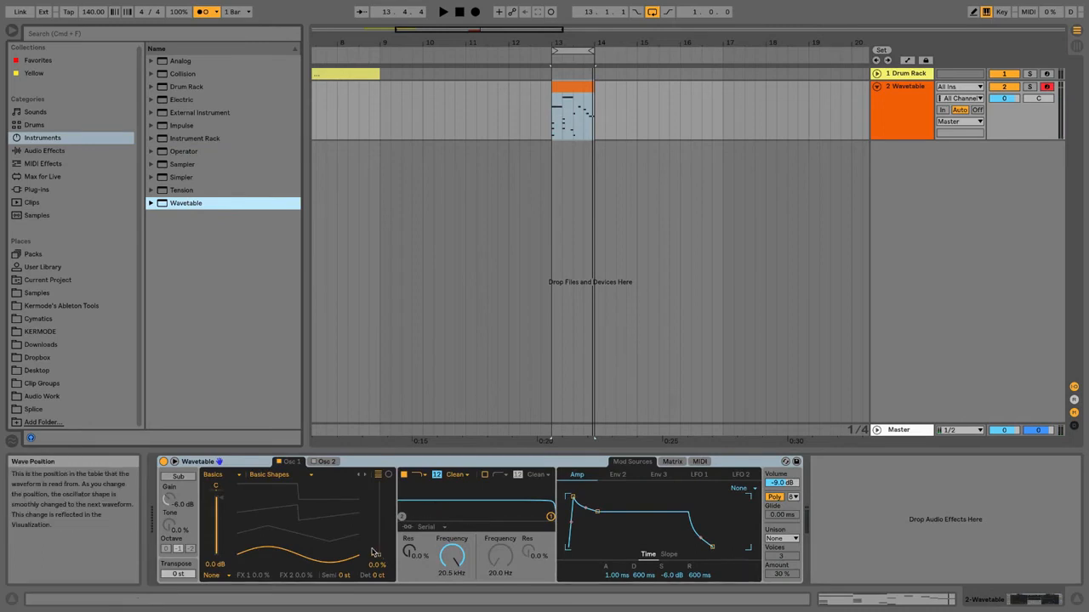
{"action": "key", "text": "space"}
{"action": "mouse_move", "coordinate": [380, 497]}
{"action": "left_mouse_down"}
{"action": "mouse_move", "coordinate": [380, 514]}
{"action": "mouse_move", "coordinate": [380, 484]}
{"action": "mouse_move", "coordinate": [379, 524]}
{"action": "mouse_move", "coordinate": [379, 483]}
{"action": "left_mouse_up"}
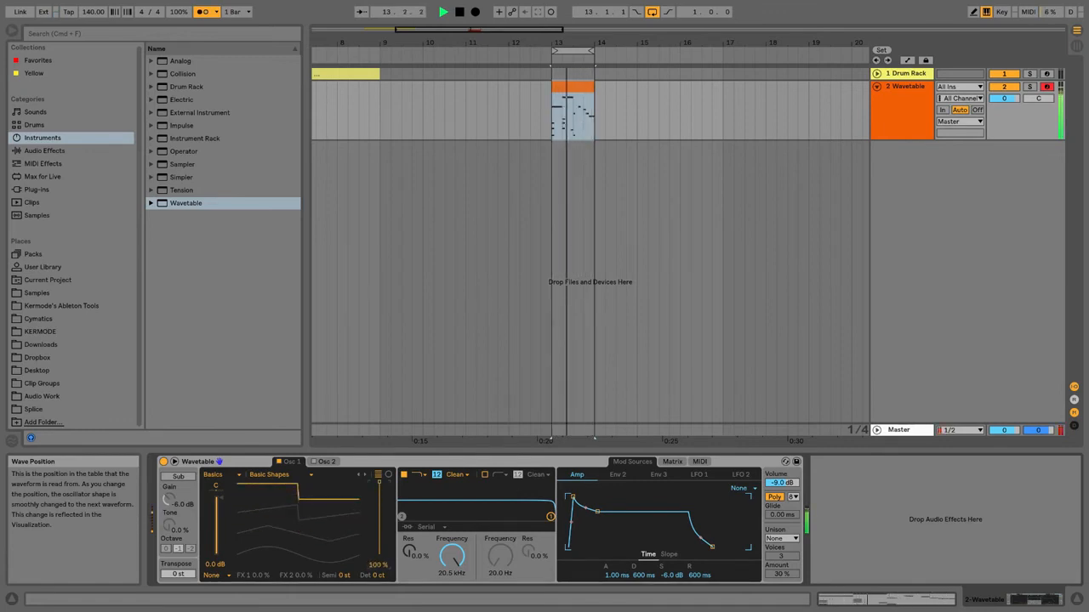
Load Wavetable's Bass Grande preset onto the second track and audition it with the looped clip.
{"action": "left_click", "coordinate": [152, 204]}
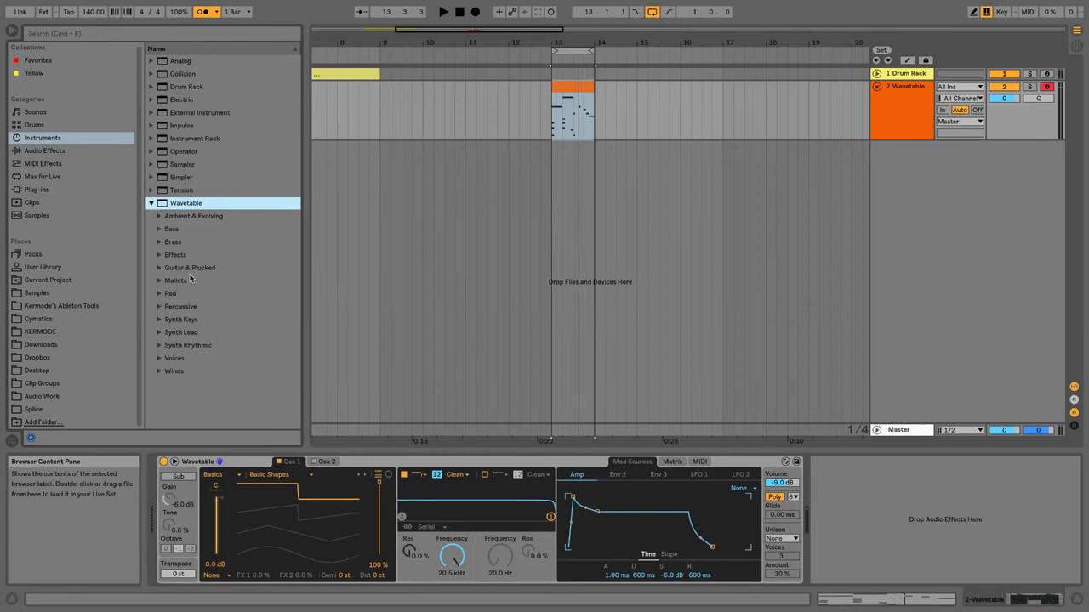
{"action": "left_click", "coordinate": [157, 229]}
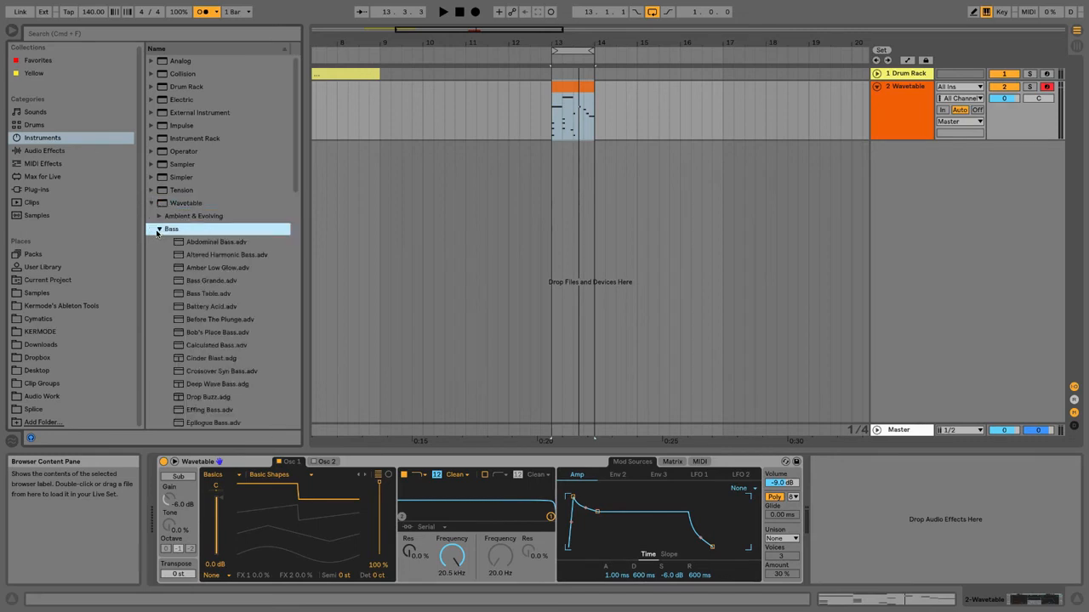
{"action": "left_click", "coordinate": [207, 280]}
{"action": "left_click_drag", "start_coordinate": [254, 465], "coordinate": [256, 466]}
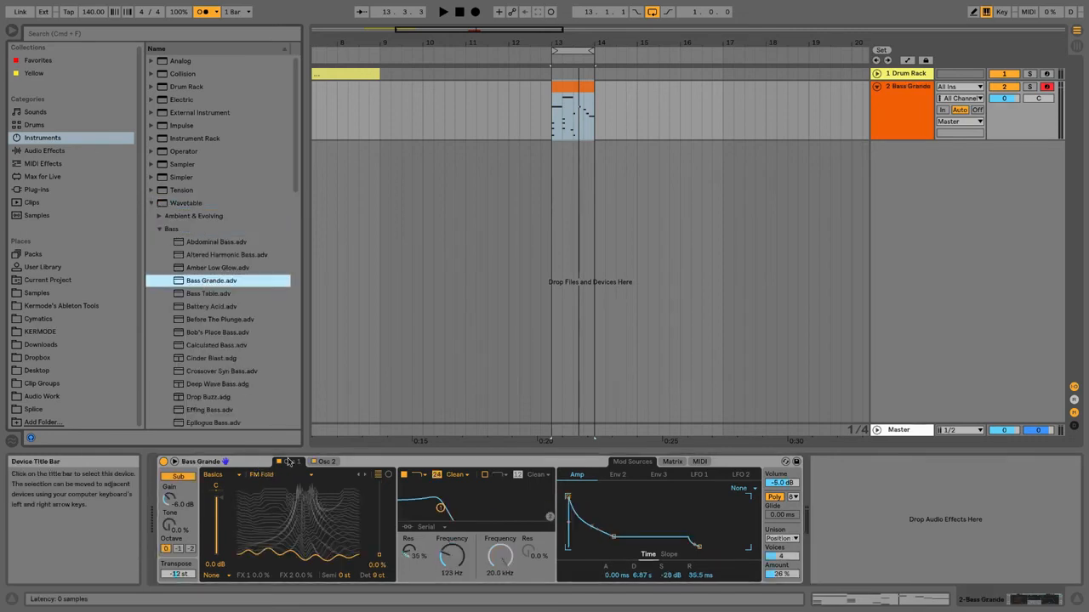
{"action": "key", "text": "space"}
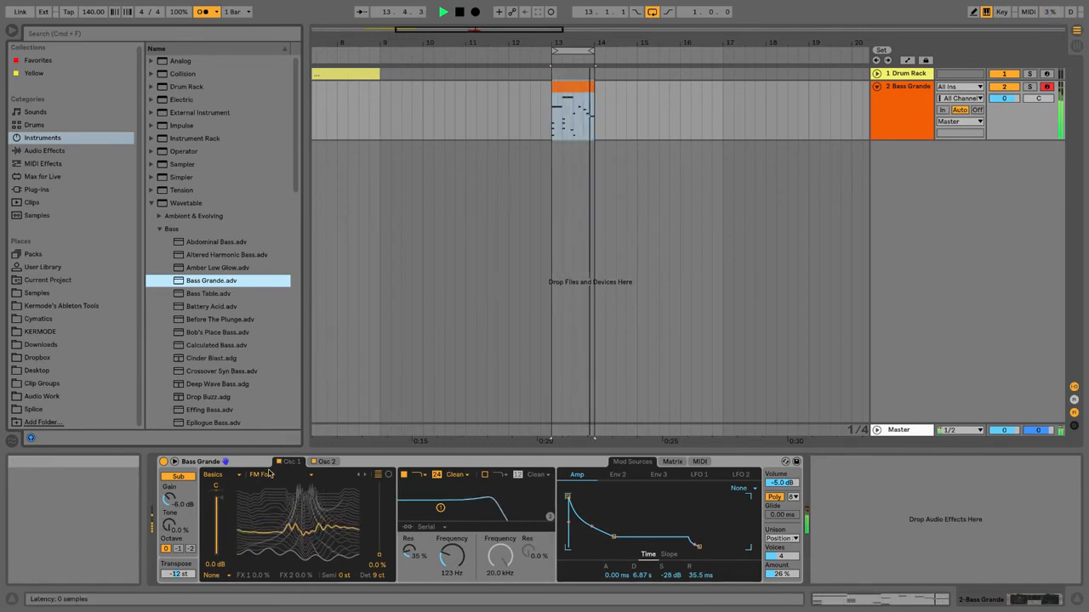
{"action": "key", "text": "space"}
Replace the Bass Grande preset with the default Collision instrument and play the looped clip through it.
{"action": "left_click", "coordinate": [150, 204]}
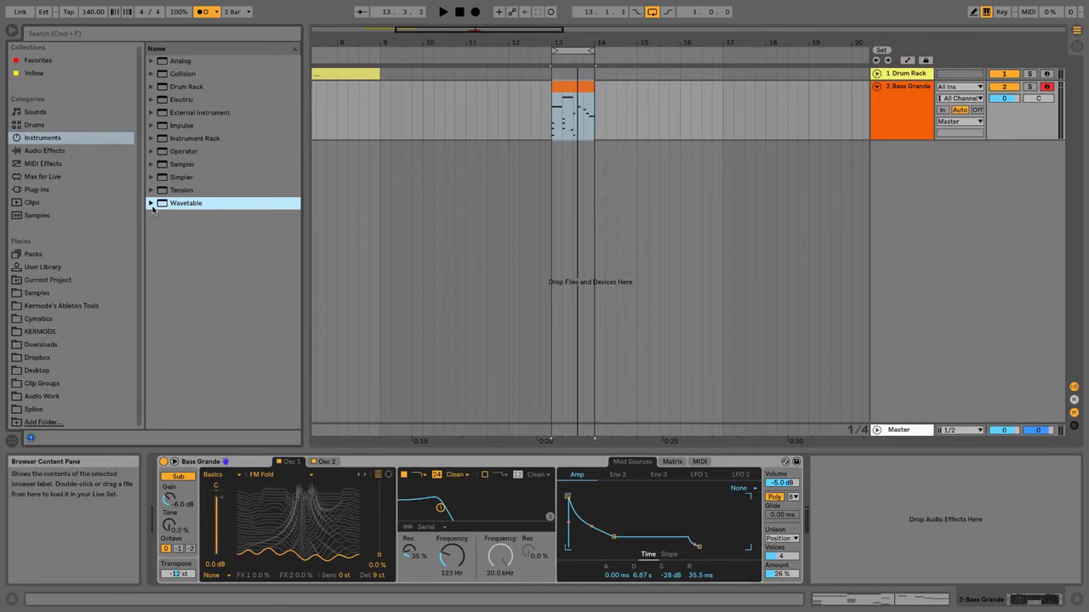
{"action": "left_click", "coordinate": [175, 75]}
{"action": "left_click_drag", "start_coordinate": [567, 104], "coordinate": [566, 103]}
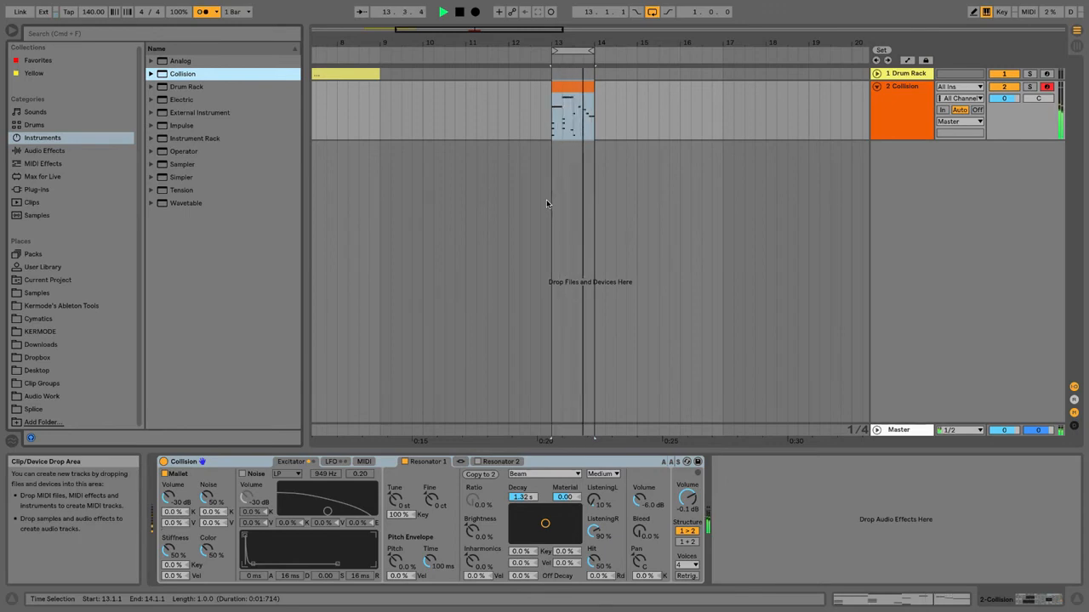
Load Collision's Tight Full Bass preset from its Bass folder onto the second track while the loop plays.
{"action": "left_click", "coordinate": [152, 74]}
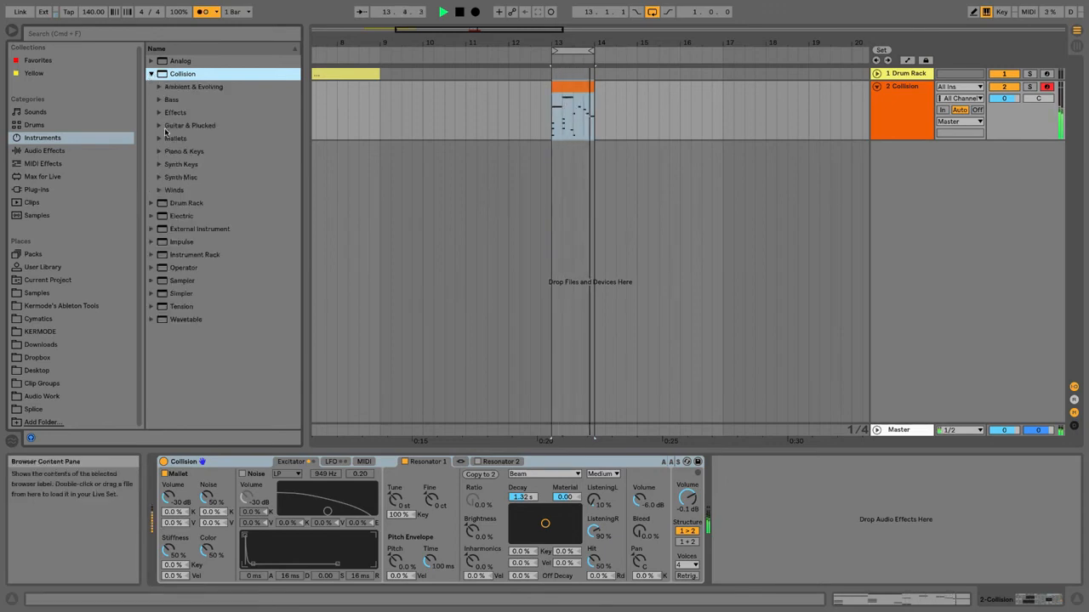
{"action": "left_click", "coordinate": [159, 100]}
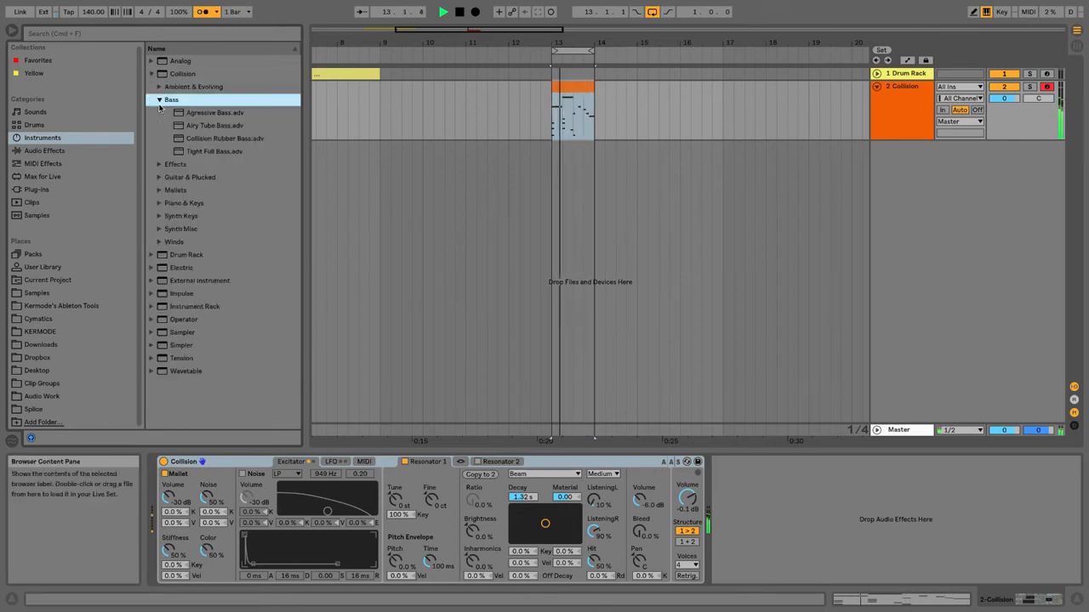
{"action": "left_click", "coordinate": [214, 151]}
{"action": "left_click_drag", "start_coordinate": [262, 464], "coordinate": [262, 466]}
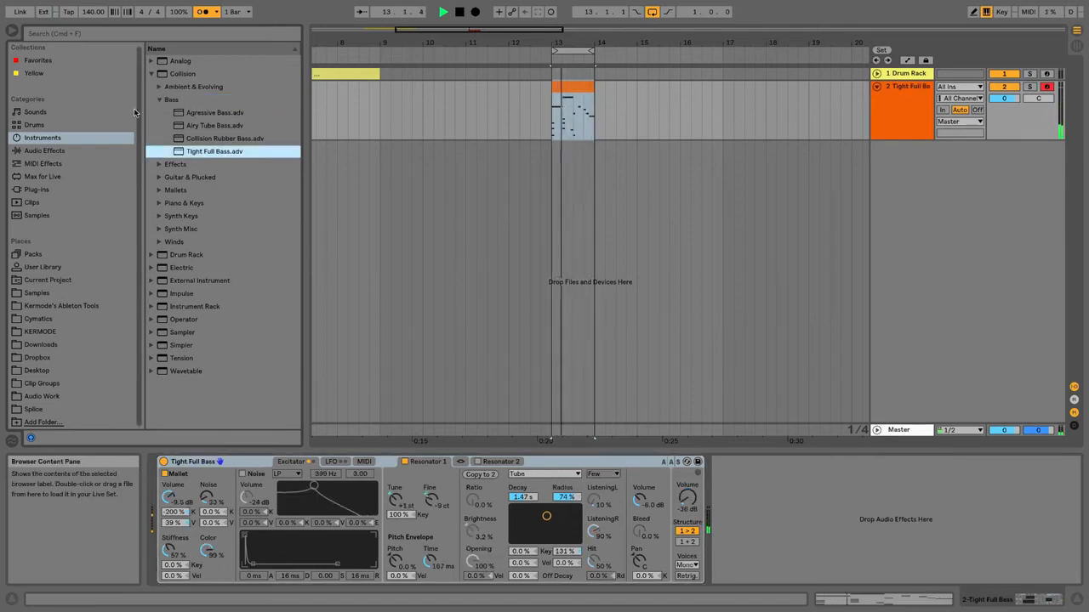
Load Collision's Balafon2 Bright preset from its Mallets folder onto the second track and audition it with the looped clip.
{"action": "left_click", "coordinate": [160, 100]}
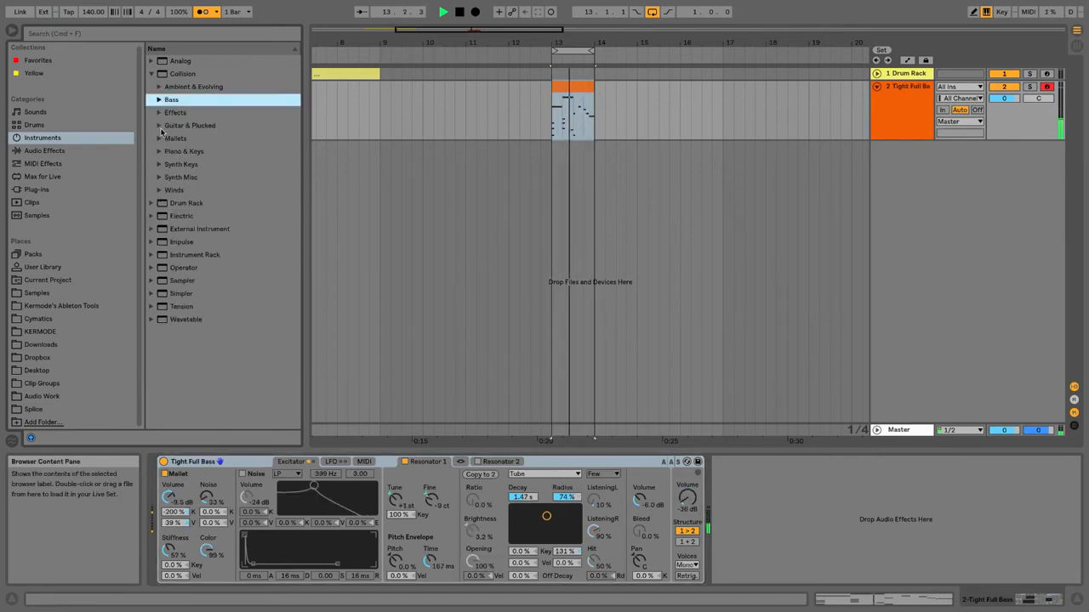
{"action": "left_click", "coordinate": [159, 139]}
{"action": "left_click_drag", "start_coordinate": [213, 178], "coordinate": [256, 481]}
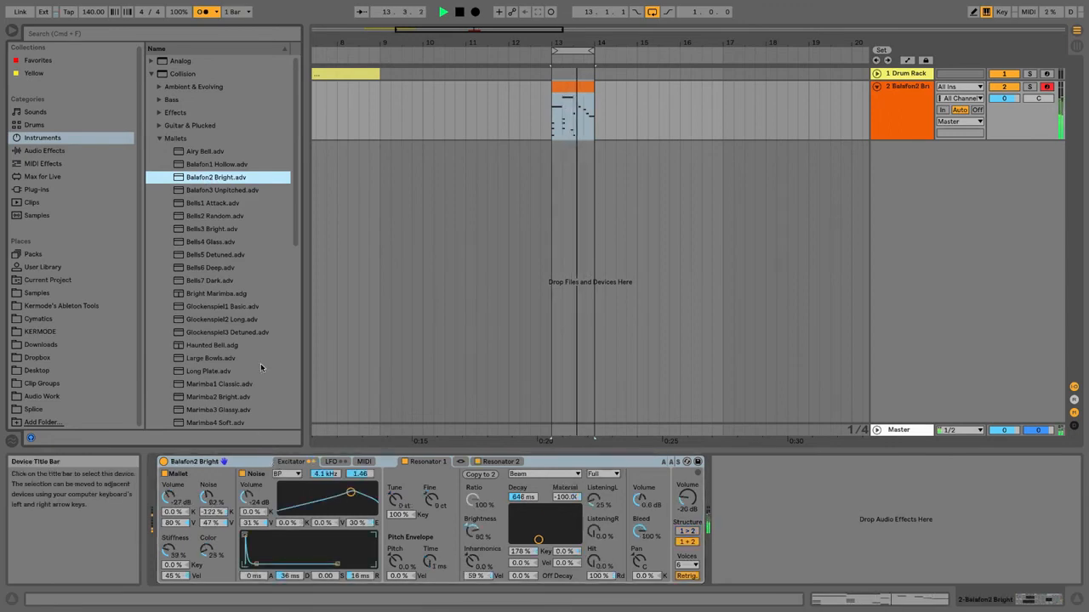
{"action": "left_click", "coordinate": [158, 139]}
{"action": "left_click", "coordinate": [151, 74]}
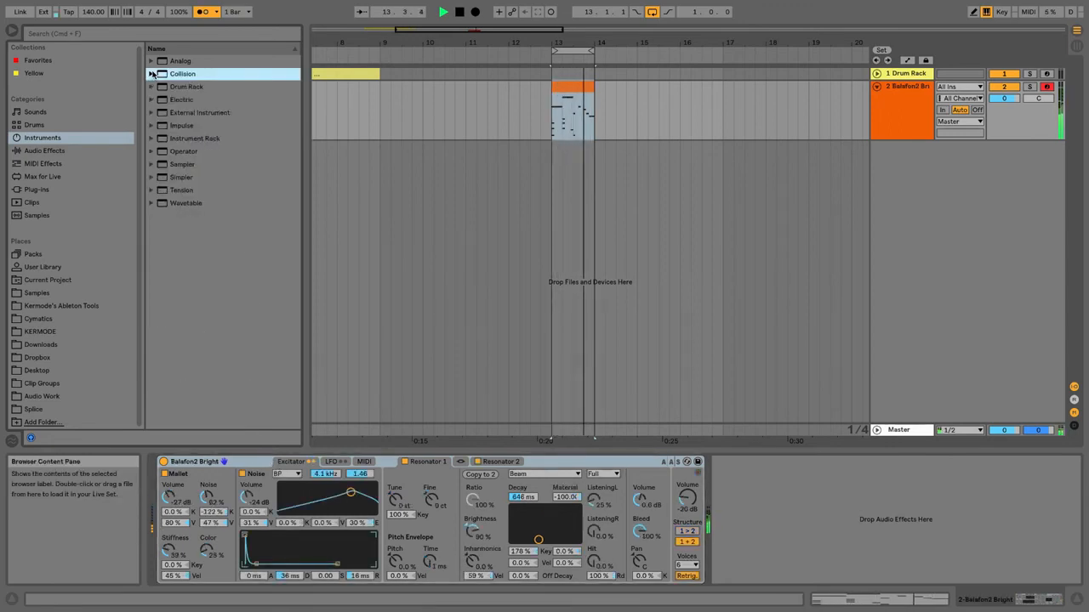
Load Electric's Short1 Glass preset from its Piano & Keys folder onto the second track and play the looped clip.
{"action": "left_click", "coordinate": [152, 99]}
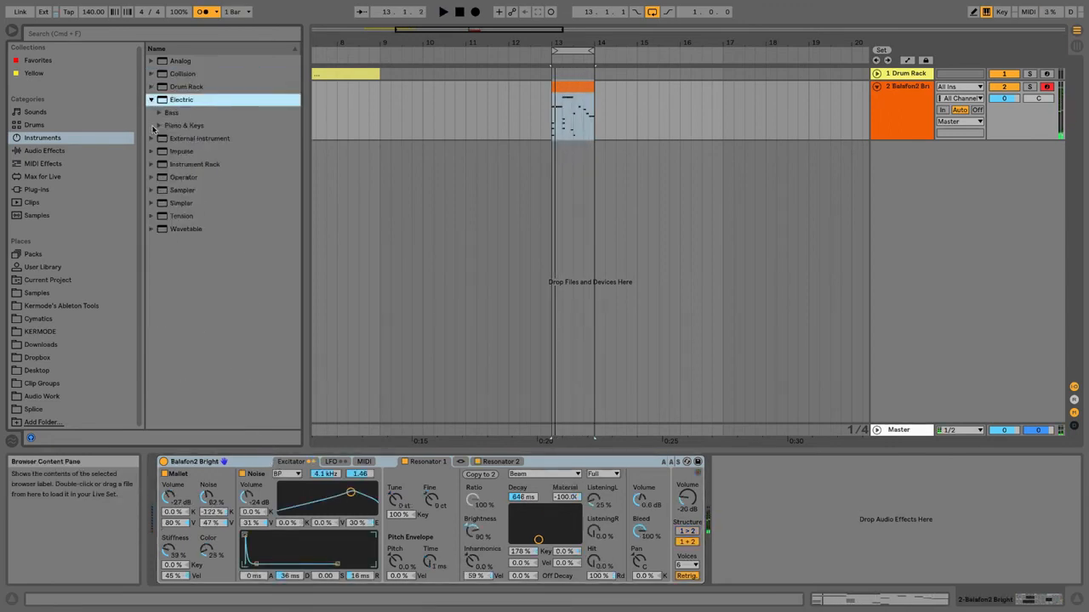
{"action": "left_click", "coordinate": [157, 126]}
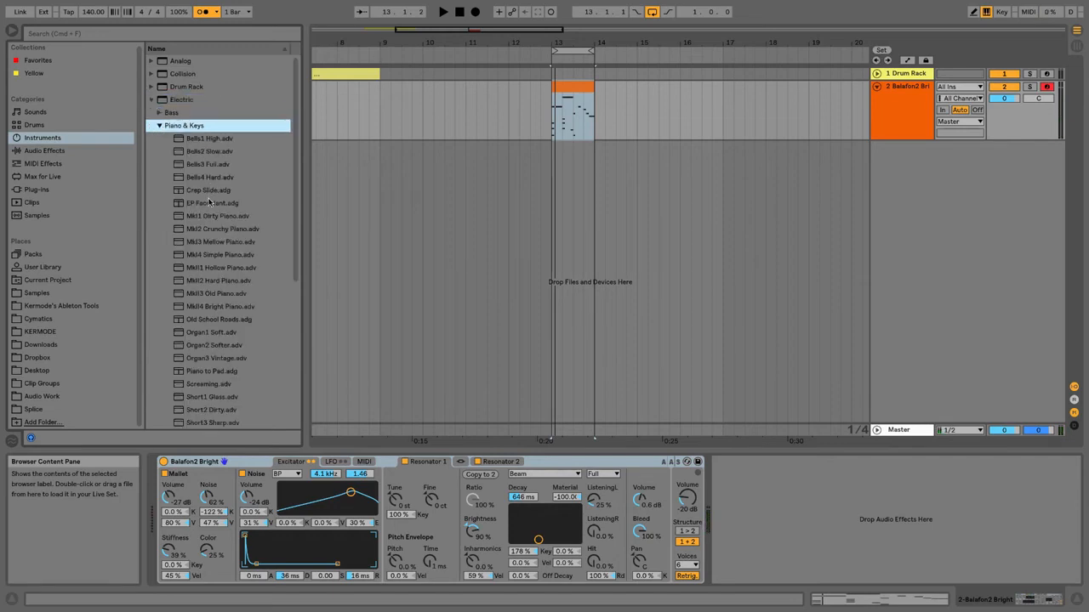
{"action": "scroll", "coordinate": [209, 204], "scroll_direction": "down", "scroll_amount": 5}
{"action": "left_click_drag", "start_coordinate": [206, 232], "coordinate": [246, 465]}
{"action": "key", "text": "space"}
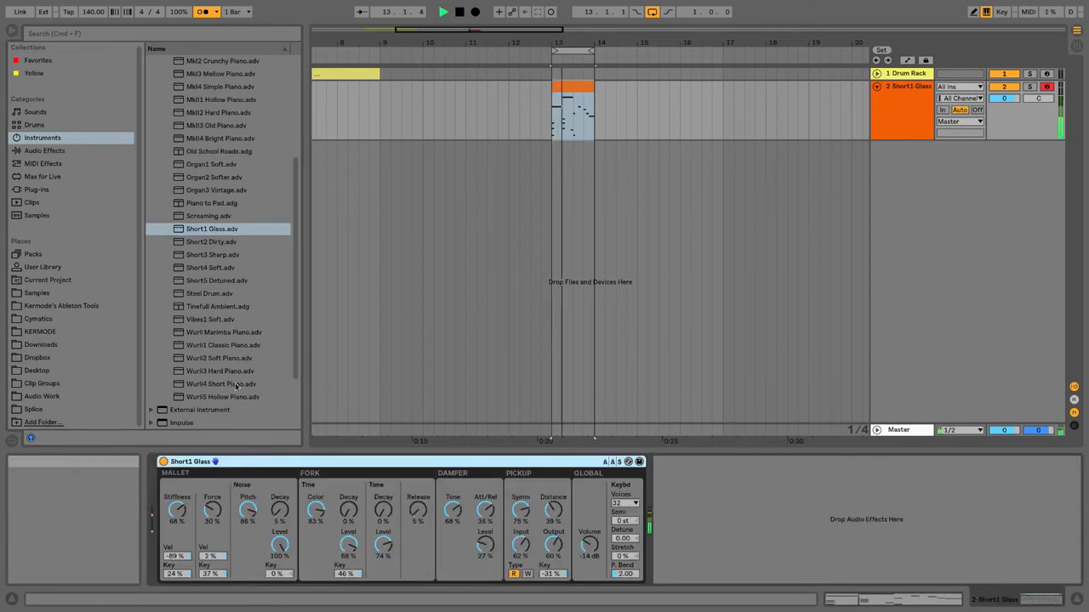
Audition Electric's Vibes1 Soft and Short2 Dirty presets on the second track with the looped clip.
{"action": "left_click", "coordinate": [216, 319]}
{"action": "left_click_drag", "start_coordinate": [221, 341], "coordinate": [246, 473]}
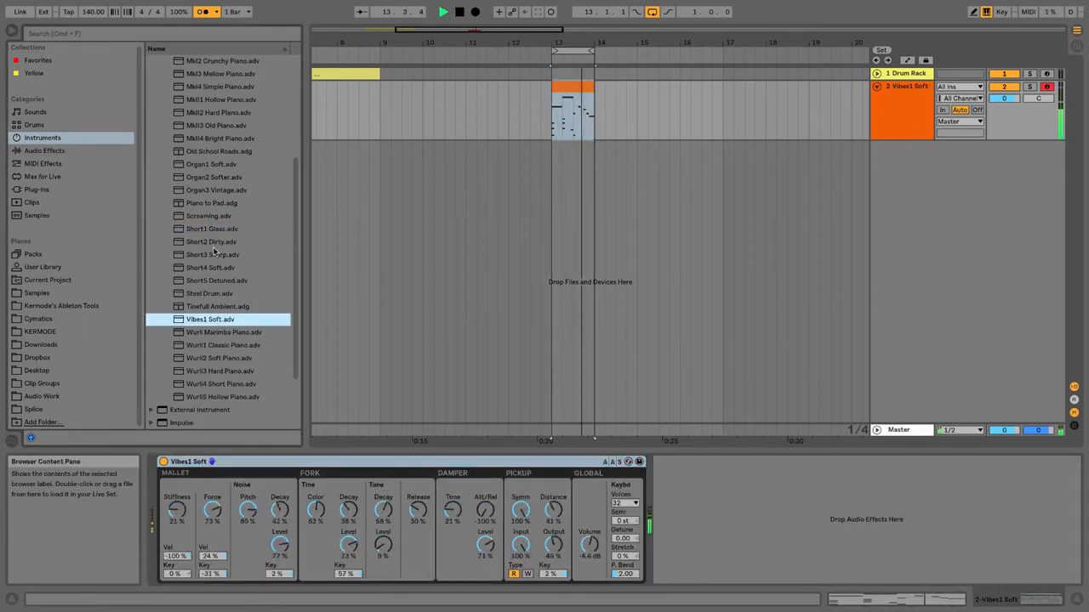
{"action": "left_click_drag", "start_coordinate": [213, 244], "coordinate": [246, 473]}
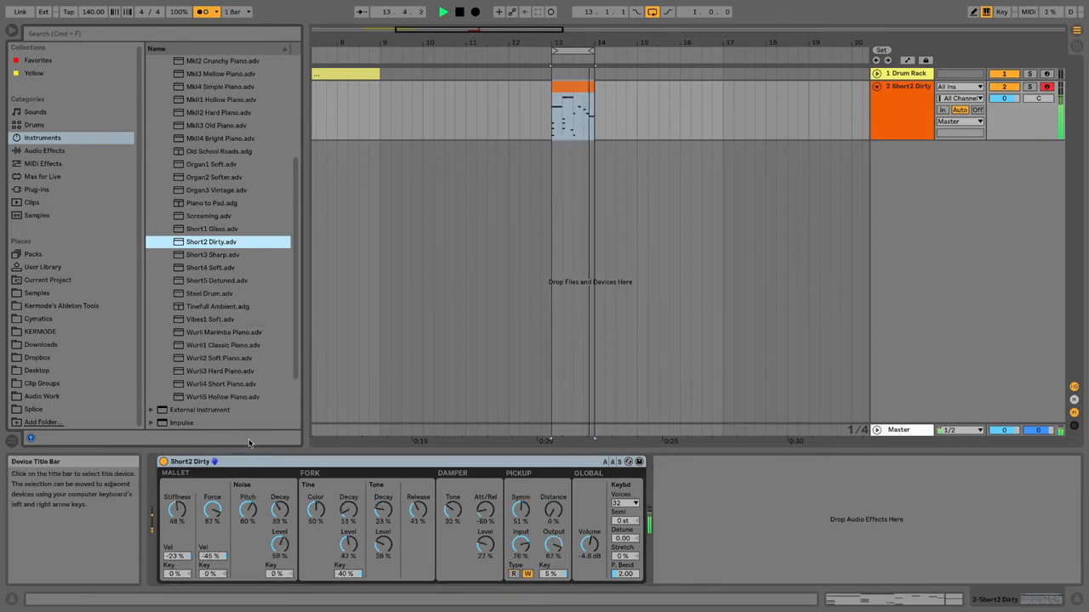
{"action": "scroll", "coordinate": [217, 299], "scroll_direction": "up", "scroll_amount": 5}
{"action": "left_click", "coordinate": [159, 126]}
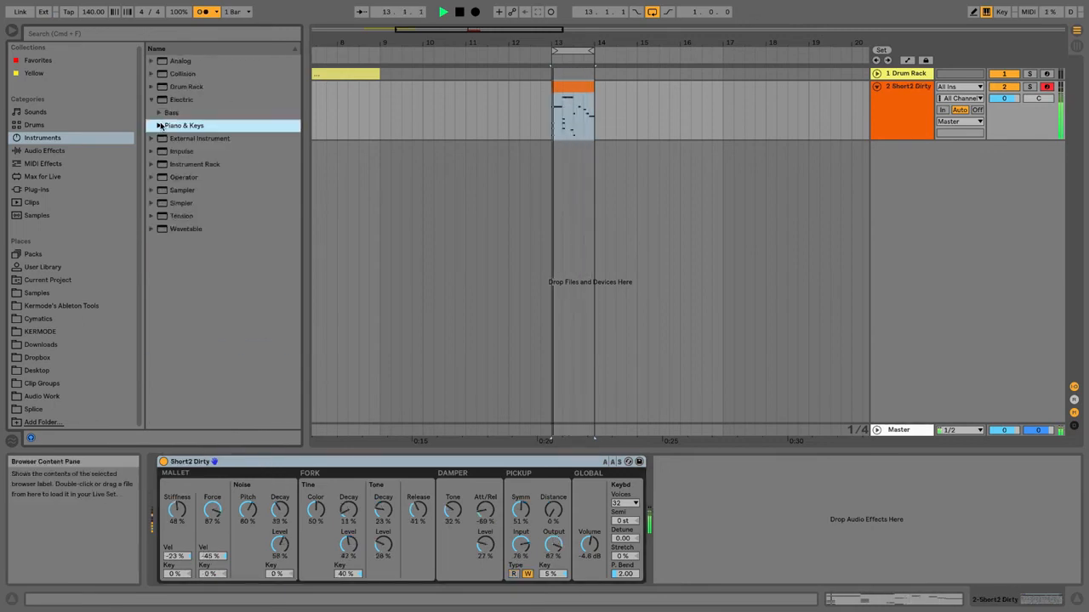
{"action": "left_click", "coordinate": [159, 125]}
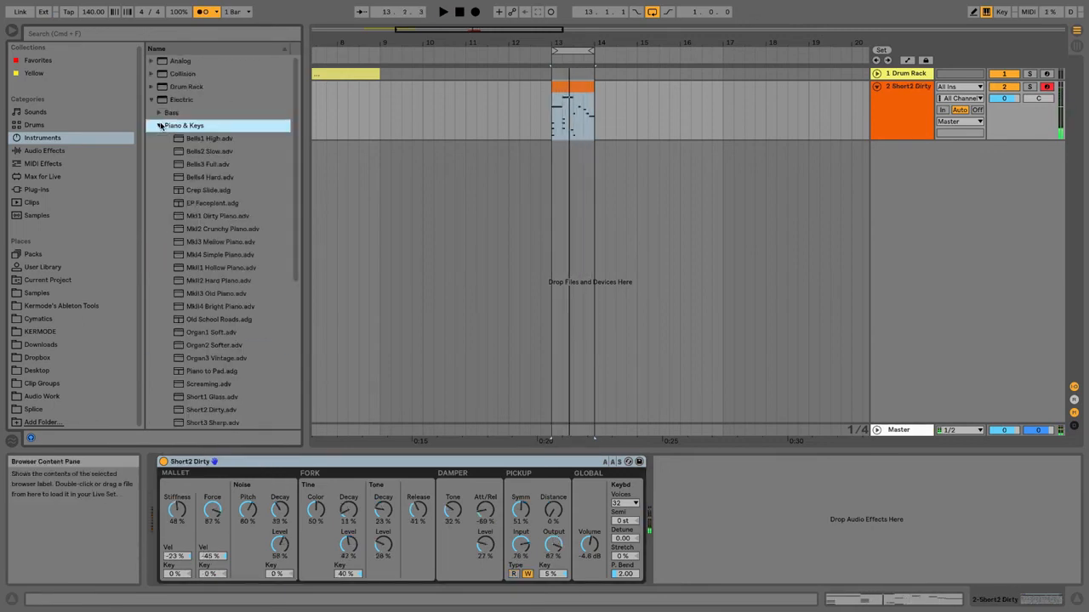
{"action": "left_click", "coordinate": [159, 126]}
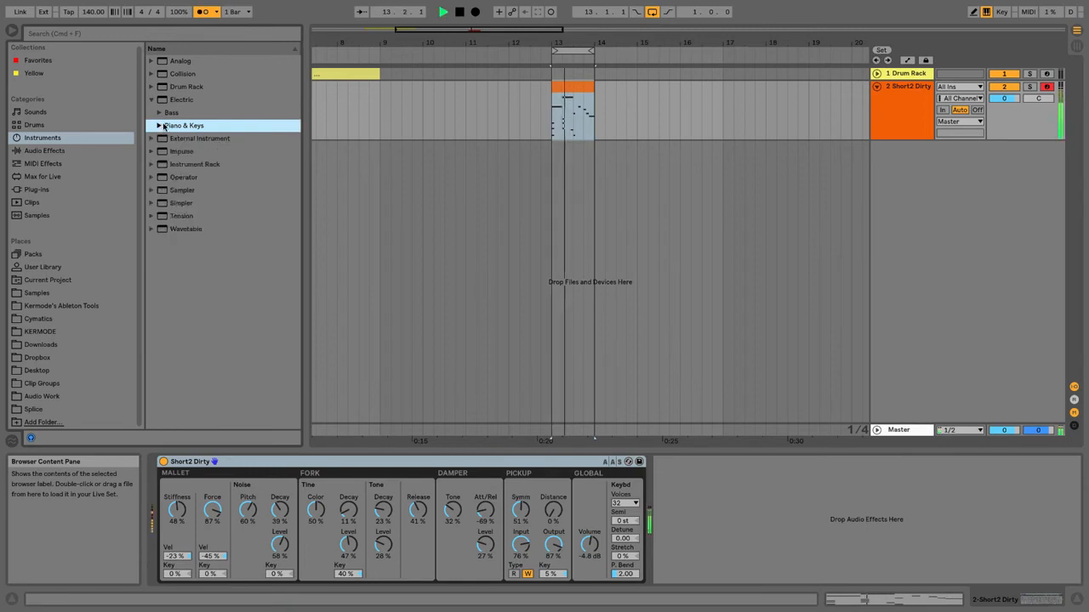
{"action": "left_click", "coordinate": [151, 101]}
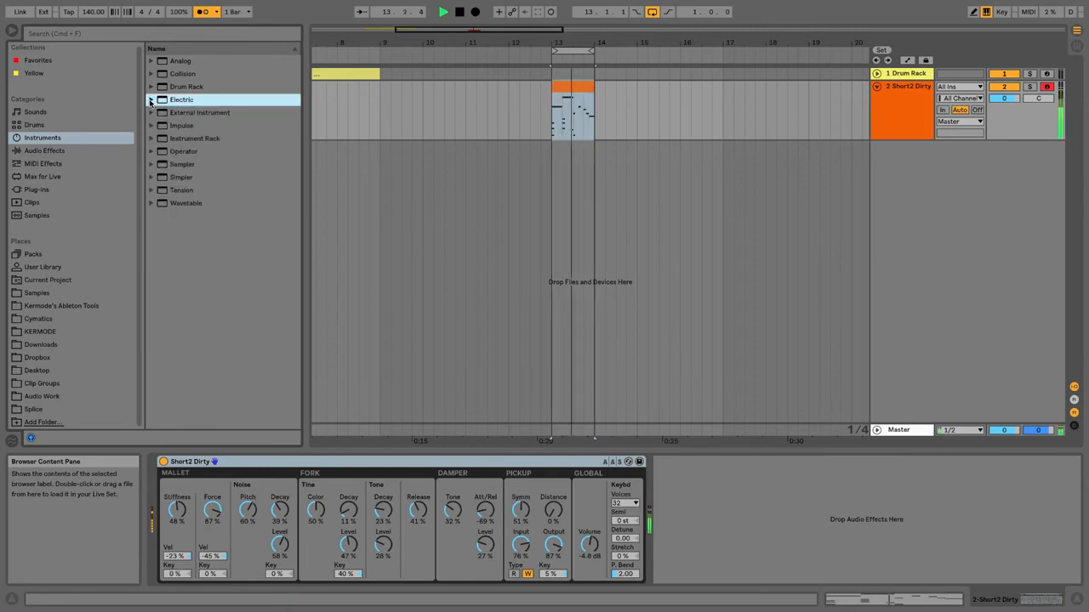
Try Tension's Strings2 Cello preset and the Banjo preset from its Guitar & Plucked folder on the second track.
{"action": "left_click", "coordinate": [152, 190]}
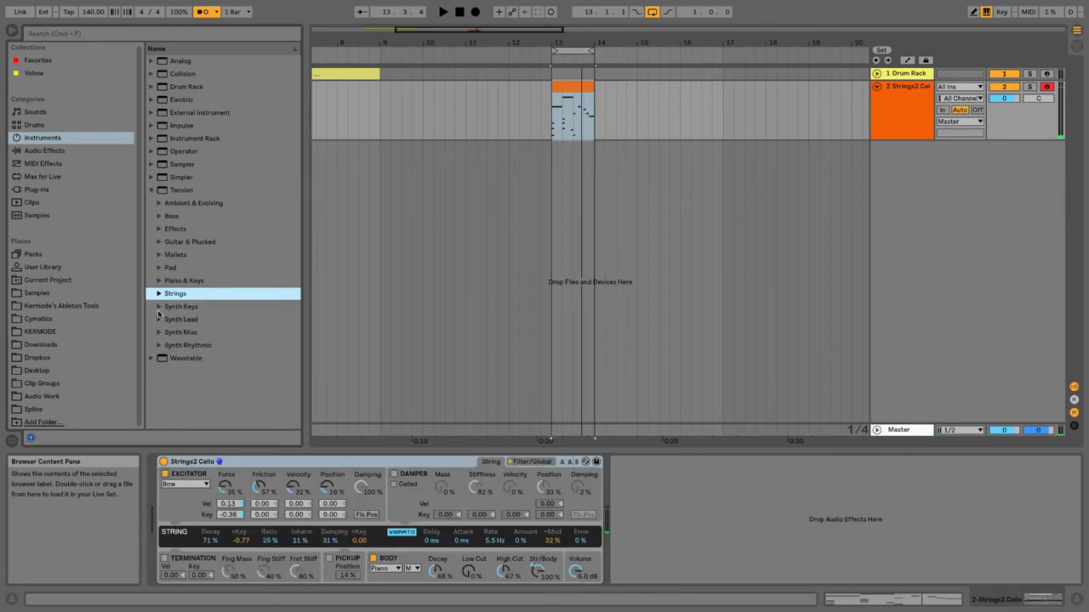
{"action": "left_click", "coordinate": [158, 241]}
{"action": "left_click_drag", "start_coordinate": [195, 267], "coordinate": [253, 463]}
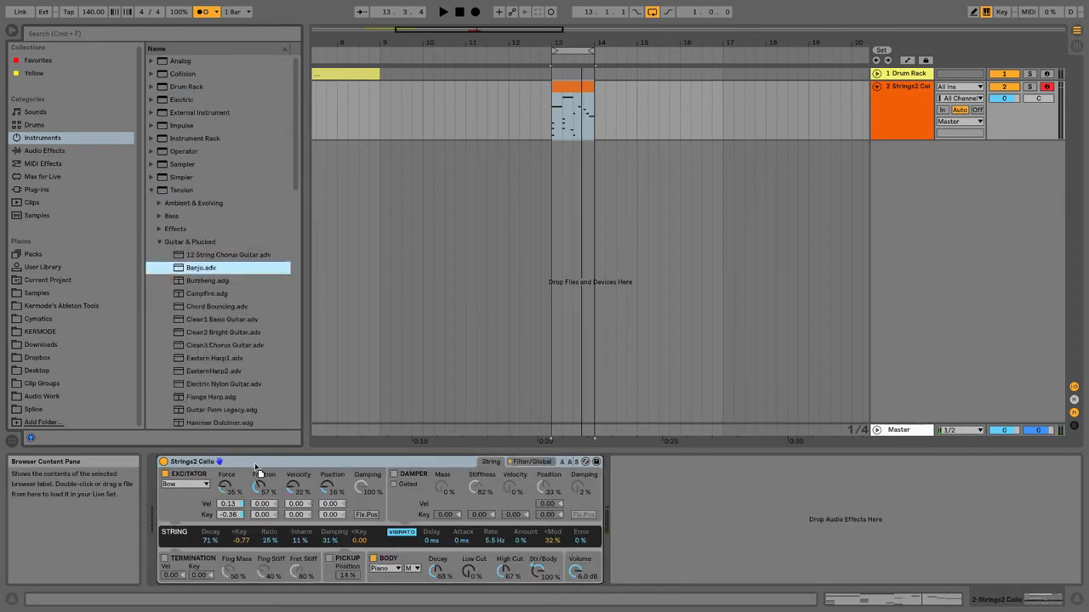
{"action": "left_click_drag", "start_coordinate": [195, 347], "coordinate": [273, 467]}
Audition Tension's Flange Harp and Jazz2 Soft Guitar presets on the second track with the looped clip.
{"action": "scroll", "coordinate": [230, 339], "scroll_direction": "down", "scroll_amount": 3}
{"action": "left_click_drag", "start_coordinate": [231, 334], "coordinate": [313, 474]}
{"action": "scroll", "coordinate": [227, 352], "scroll_direction": "down", "scroll_amount": 4}
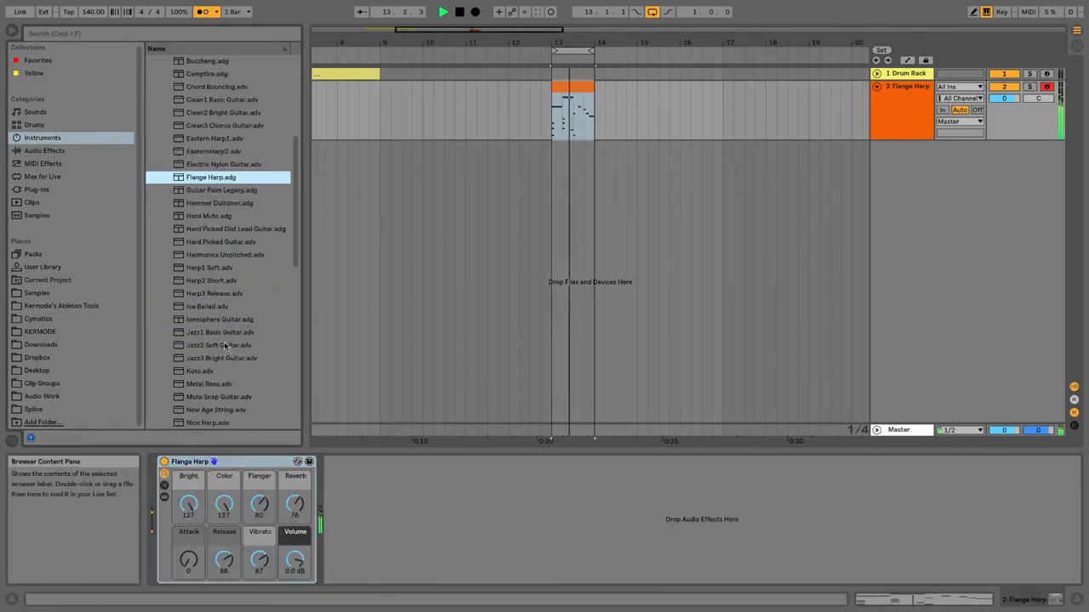
{"action": "left_click_drag", "start_coordinate": [227, 347], "coordinate": [256, 459]}
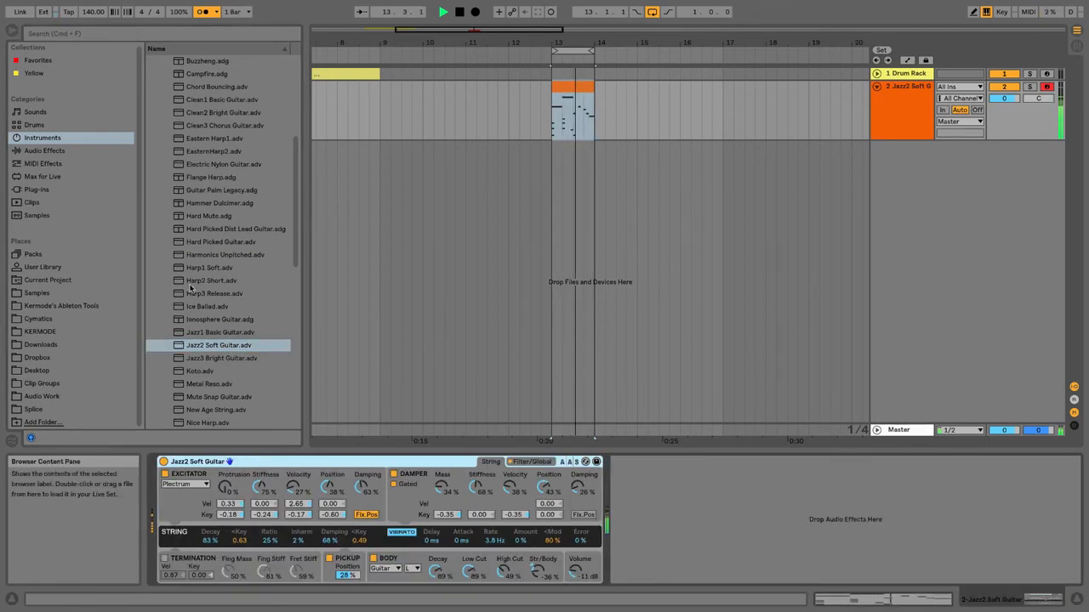
{"action": "scroll", "coordinate": [179, 192], "scroll_direction": "up", "scroll_amount": 2}
{"action": "left_click", "coordinate": [151, 192]}
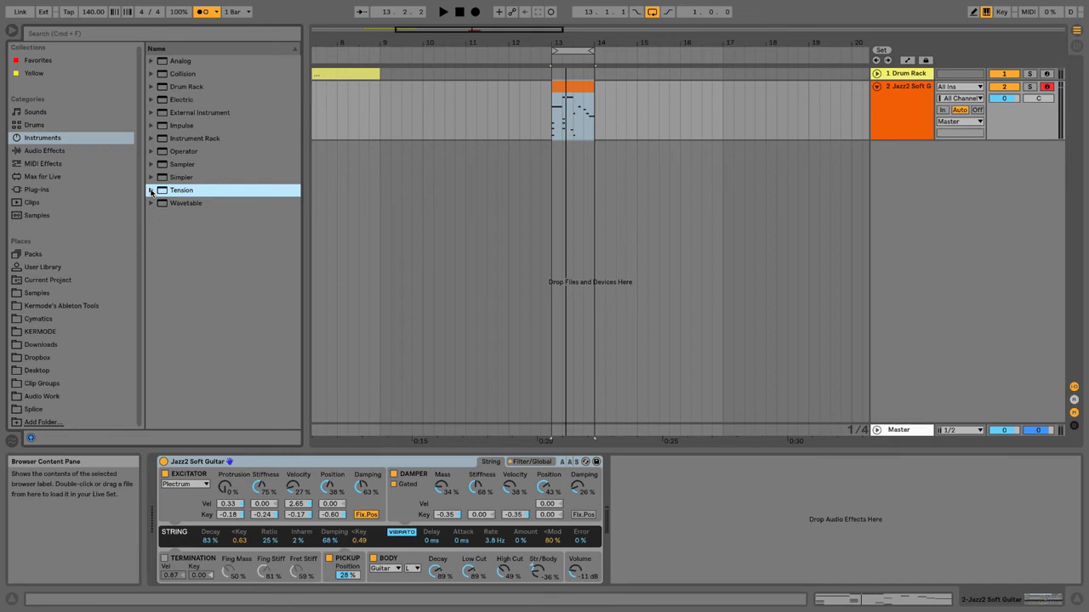
Replace the second track's instrument with an empty Drum Rack and go through its C#2, A1, A#1 and F#1 pads.
{"action": "left_click_drag", "start_coordinate": [184, 83], "coordinate": [291, 466]}
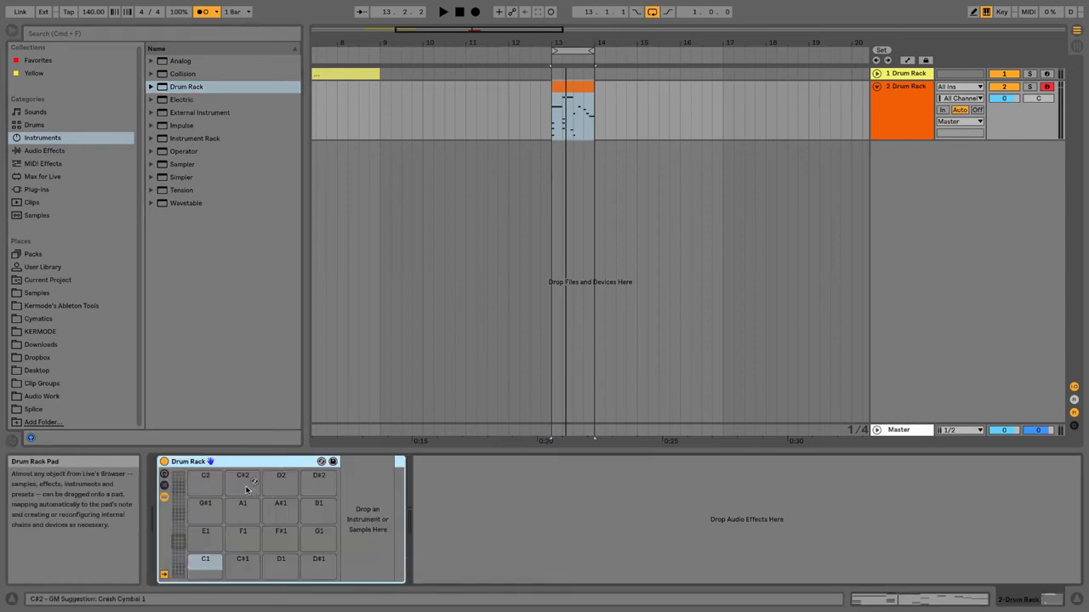
{"action": "left_click", "coordinate": [246, 482]}
{"action": "left_click", "coordinate": [247, 508]}
{"action": "left_click", "coordinate": [281, 507]}
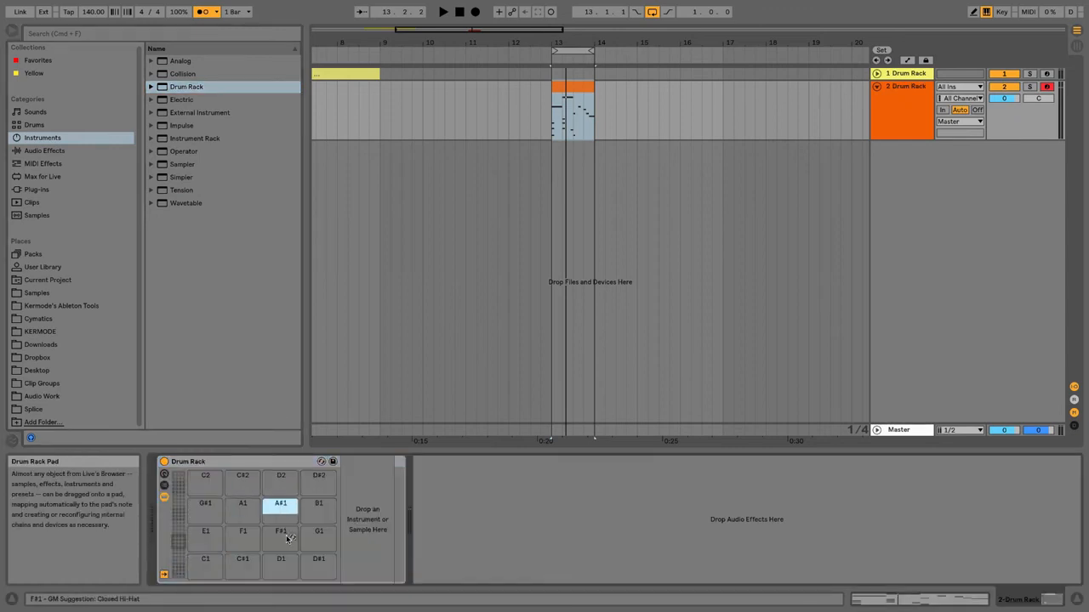
{"action": "left_click", "coordinate": [286, 533]}
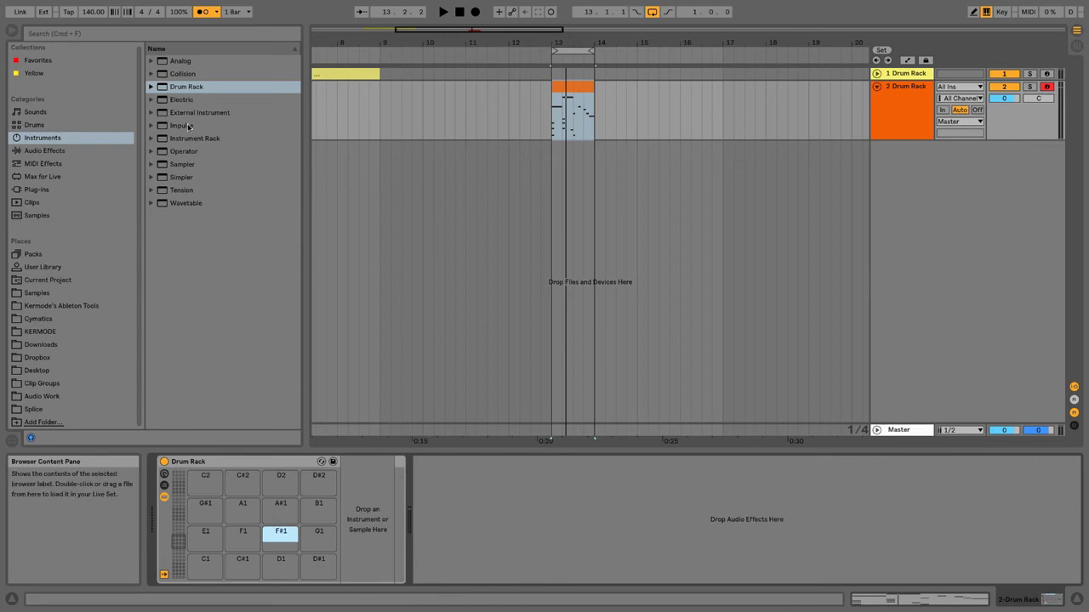
Replace the Drum Rack with the default Impulse instrument and go through its empty sample slots.
{"action": "left_click_drag", "start_coordinate": [189, 126], "coordinate": [281, 459]}
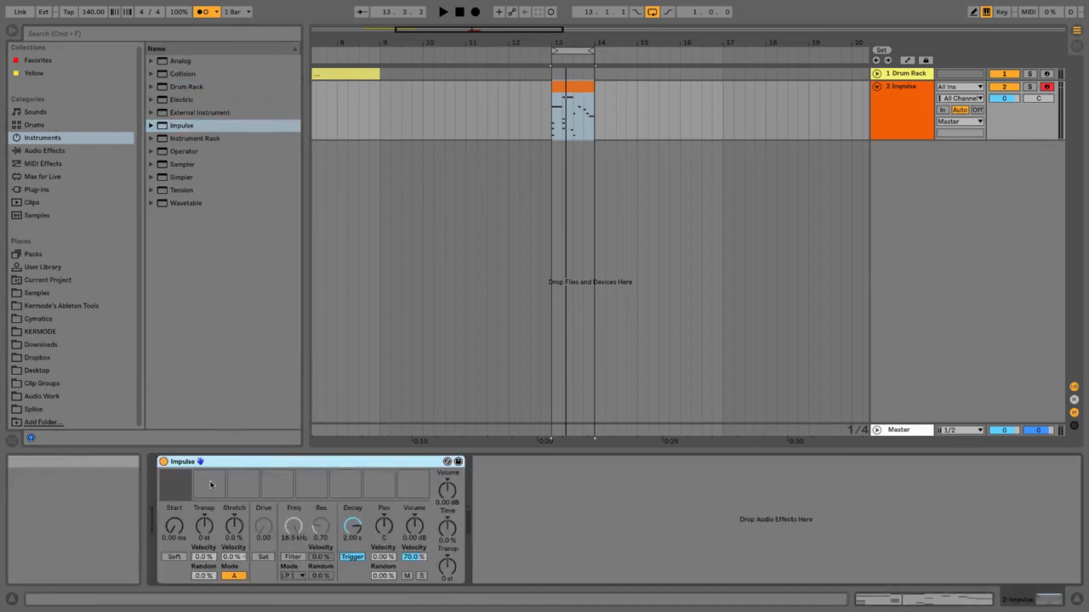
{"action": "left_click", "coordinate": [184, 493]}
{"action": "left_click", "coordinate": [211, 486]}
{"action": "left_click", "coordinate": [243, 487]}
{"action": "left_click", "coordinate": [272, 489]}
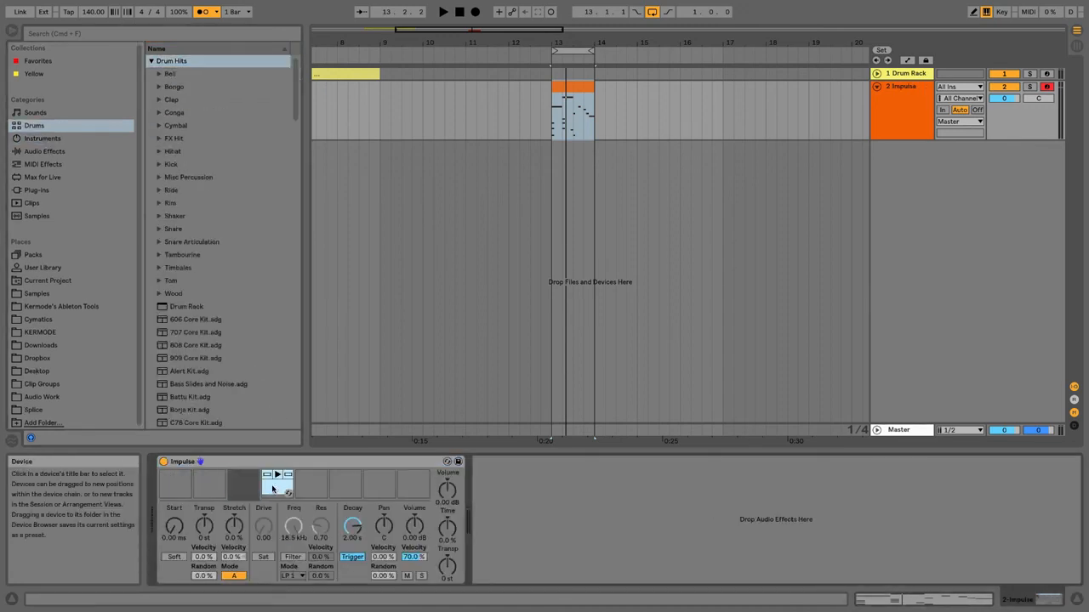
{"action": "left_click", "coordinate": [310, 487]}
{"action": "left_click", "coordinate": [150, 60]}
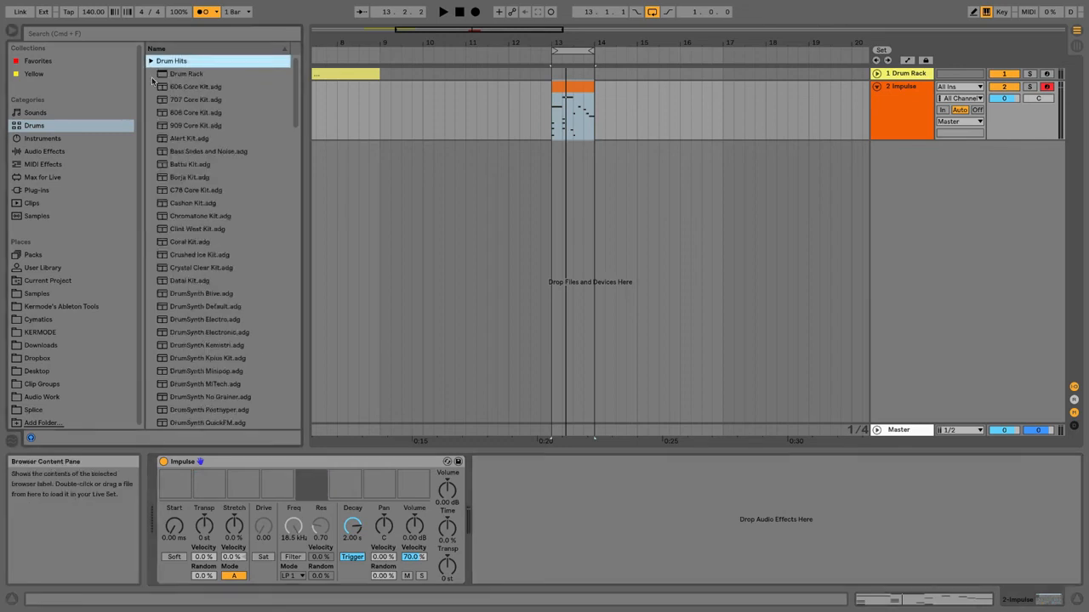
Load the default Sampler onto the second track and replace it with the default Simpler.
{"action": "left_click", "coordinate": [83, 138]}
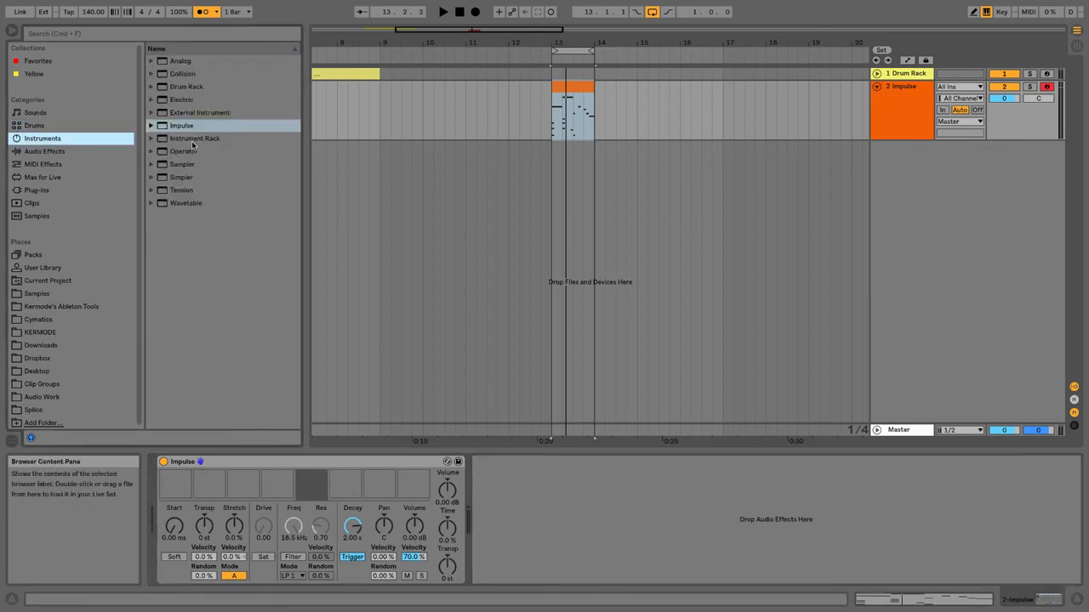
{"action": "left_click_drag", "start_coordinate": [183, 164], "coordinate": [255, 466]}
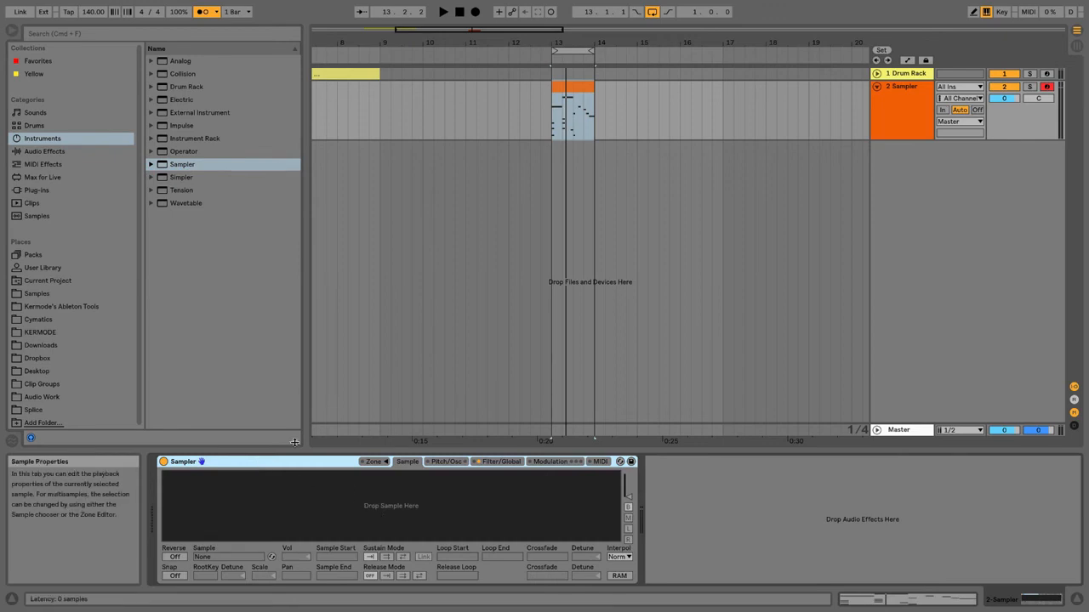
{"action": "left_click", "coordinate": [183, 178]}
{"action": "left_click_drag", "start_coordinate": [293, 485], "coordinate": [284, 461]}
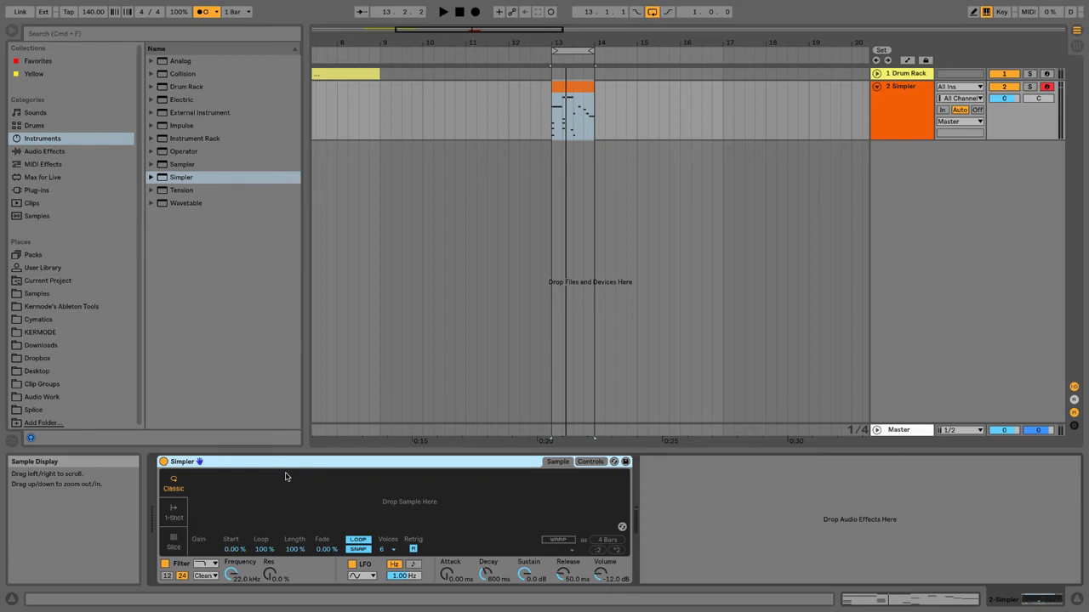
Load Sampler's Guitar preset from its Guitar & Plucked folder, play the looped clip through it and open the clip's notes.
{"action": "left_click", "coordinate": [153, 165]}
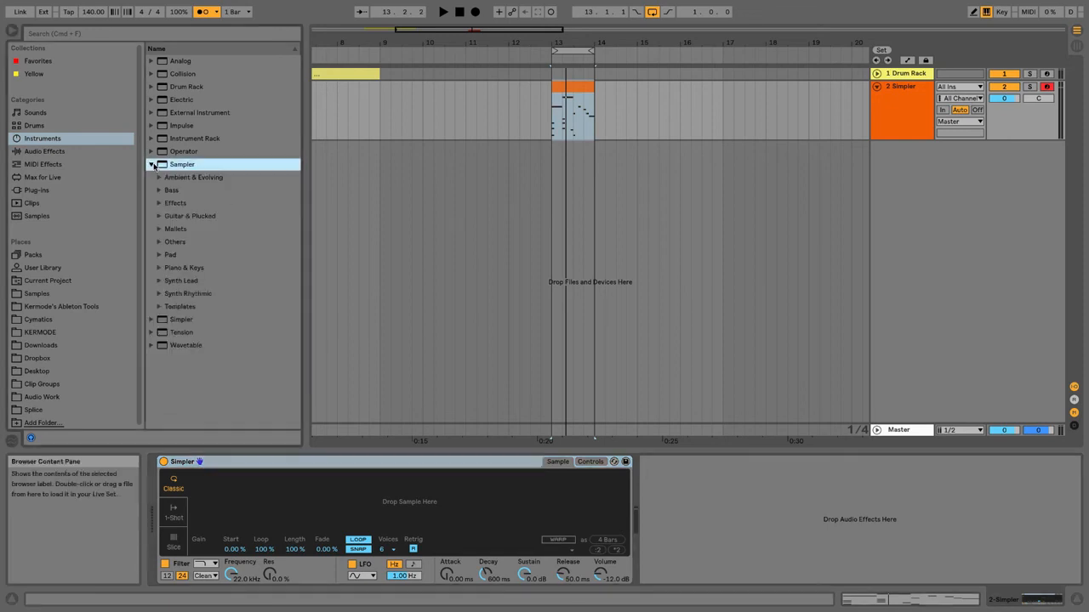
{"action": "left_click", "coordinate": [158, 268]}
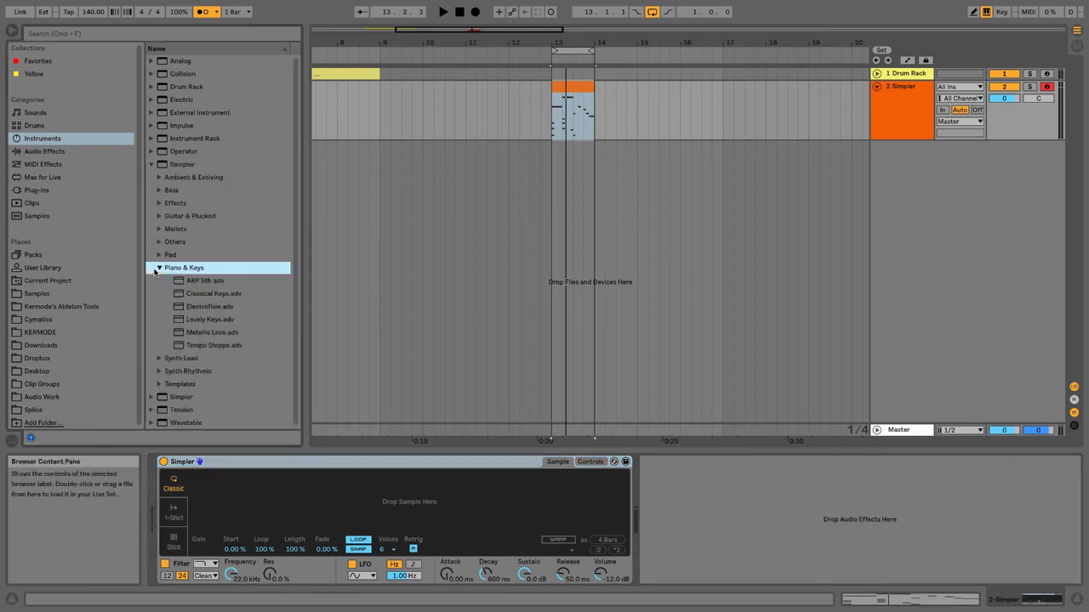
{"action": "left_click", "coordinate": [159, 268]}
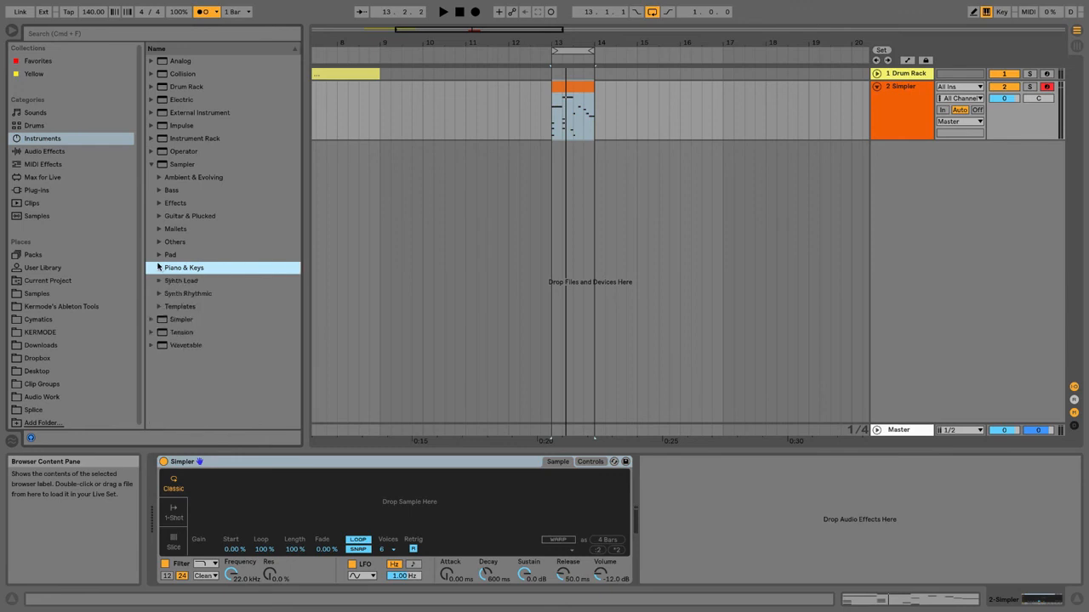
{"action": "left_click", "coordinate": [159, 216]}
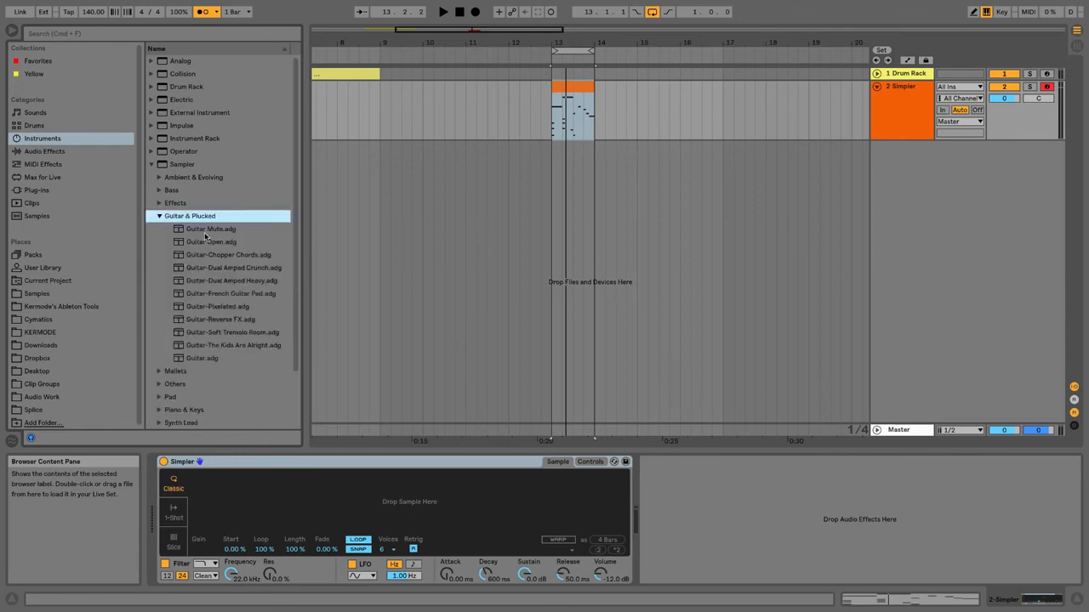
{"action": "left_click_drag", "start_coordinate": [209, 357], "coordinate": [270, 462]}
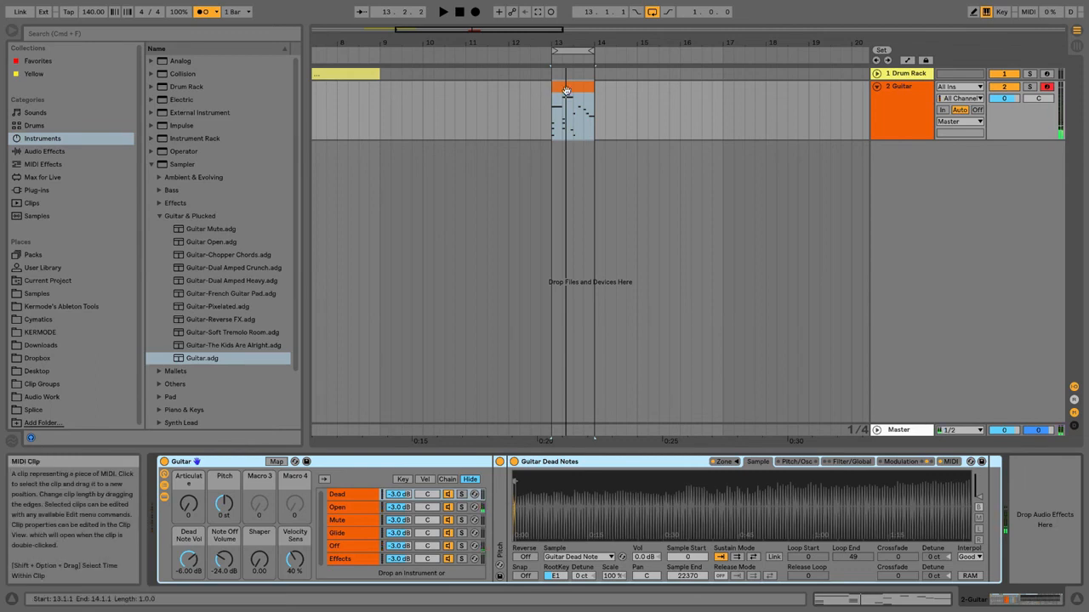
{"action": "key", "text": "space"}
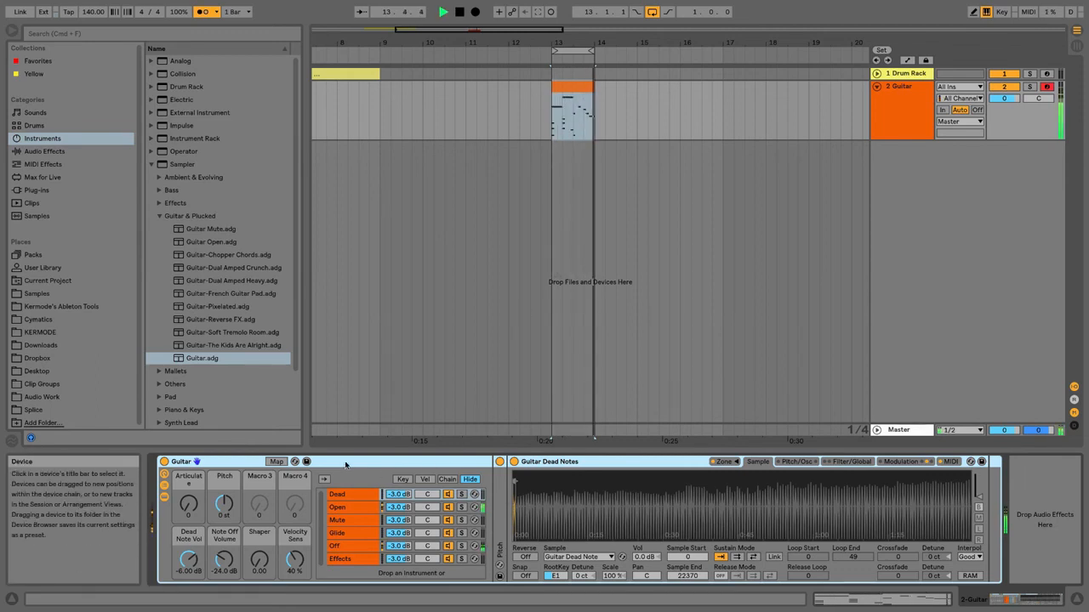
{"action": "double_click", "coordinate": [557, 86]}
{"action": "key", "text": "space"}
{"action": "left_click_drag", "start_coordinate": [429, 389], "coordinate": [557, 436]}
{"action": "key", "text": "Delete"}
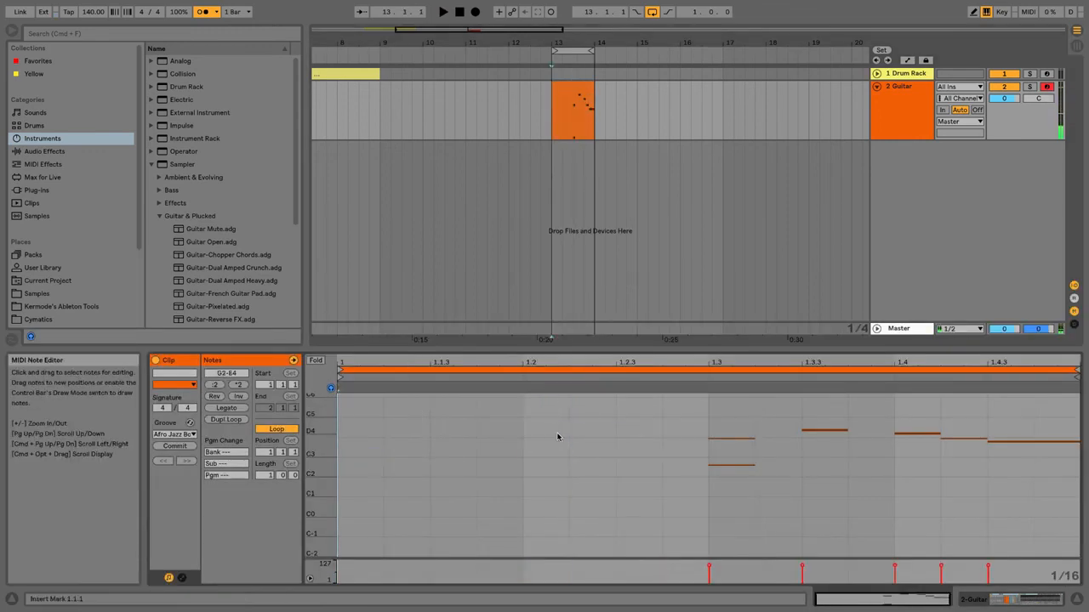
{"action": "key", "text": "super+z"}
Delete the long upper notes in the first half of the MIDI clip and play the loop to check it.
{"action": "left_click_drag", "start_coordinate": [557, 435], "coordinate": [498, 412]}
{"action": "key", "text": "Delete"}
{"action": "key", "text": "space"}
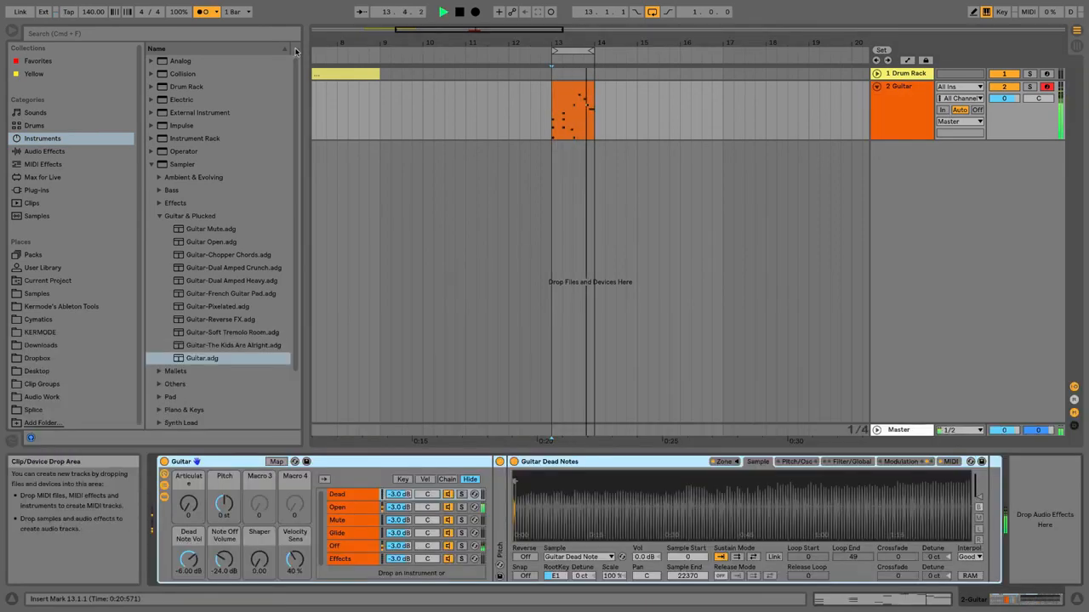
{"action": "key", "text": "space"}
{"action": "double_click", "coordinate": [569, 98]}
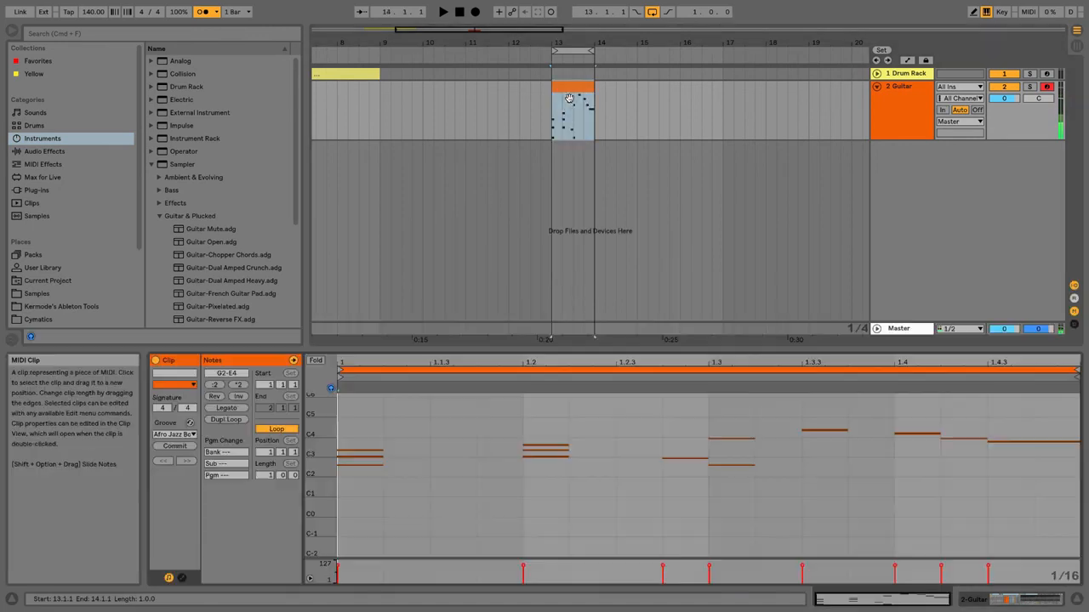
Transpose all notes of the guitar MIDI clip down one octave and play the loop to check them.
{"action": "left_click", "coordinate": [415, 432]}
{"action": "mouse_move", "coordinate": [349, 402]}
{"action": "left_mouse_down"}
{"action": "mouse_move", "coordinate": [497, 451]}
{"action": "mouse_move", "coordinate": [1063, 510]}
{"action": "mouse_move", "coordinate": [1072, 574]}
{"action": "left_mouse_up"}
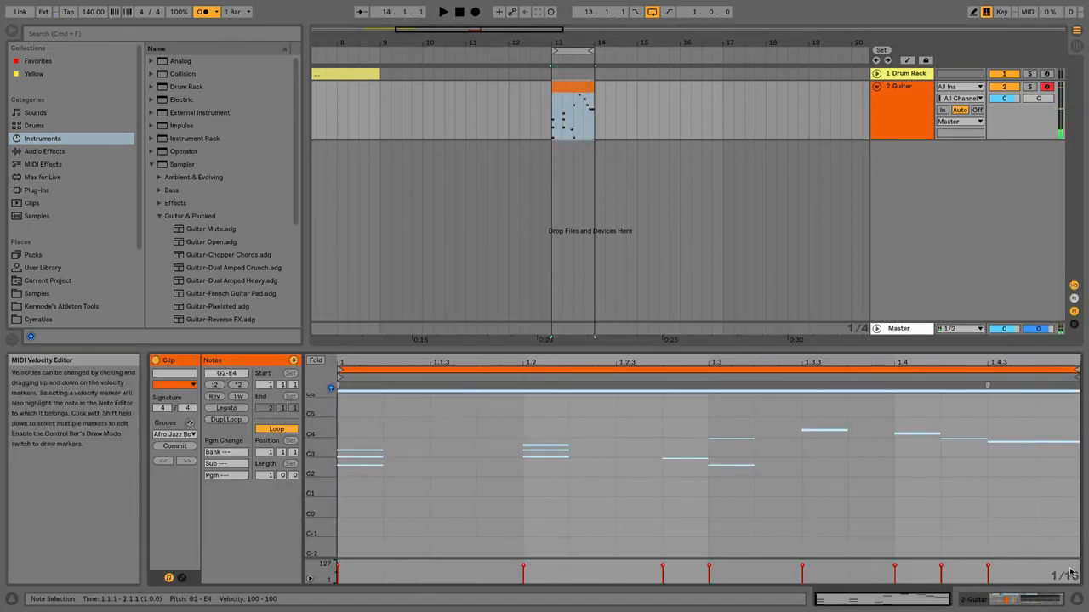
{"action": "key", "text": "shift+Down"}
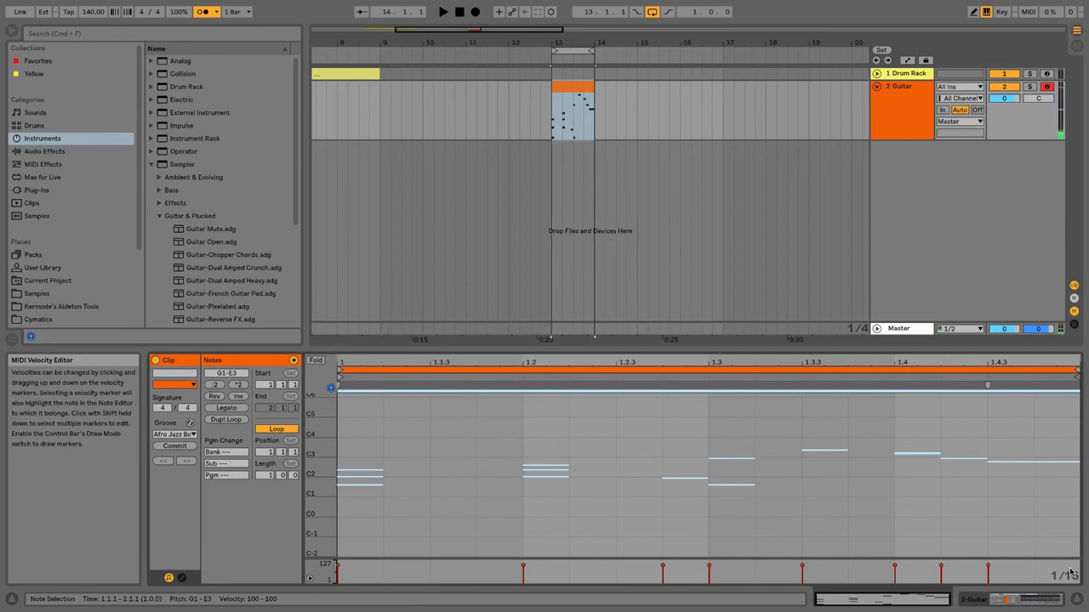
{"action": "key", "text": "space"}
Apply Legato to all the clip's notes so each one extends to the start of the next.
{"action": "key", "text": "shift+Right"}
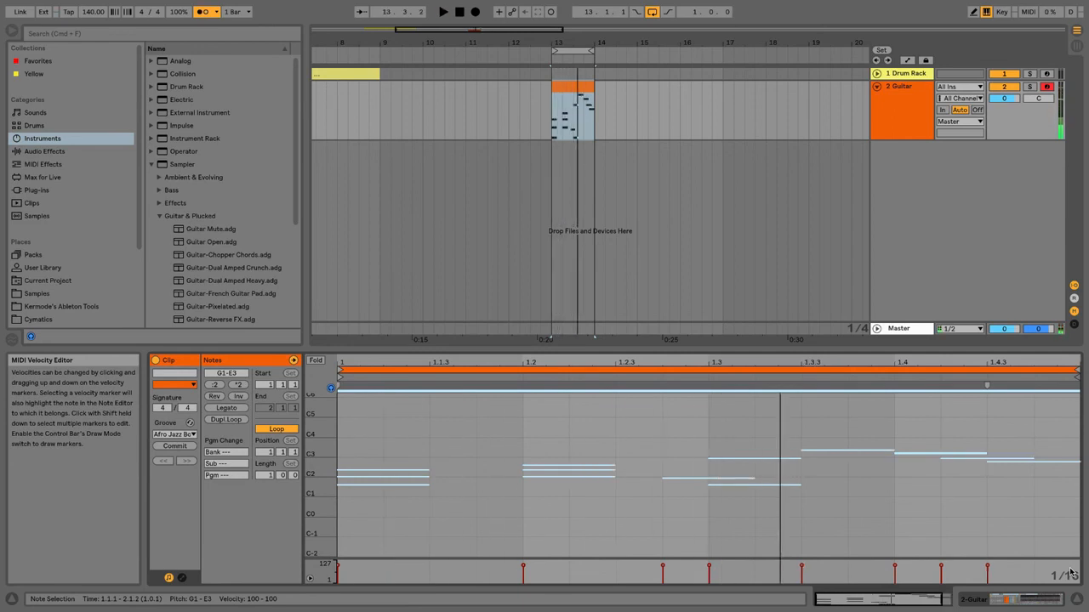
{"action": "key", "text": "shift+Left"}
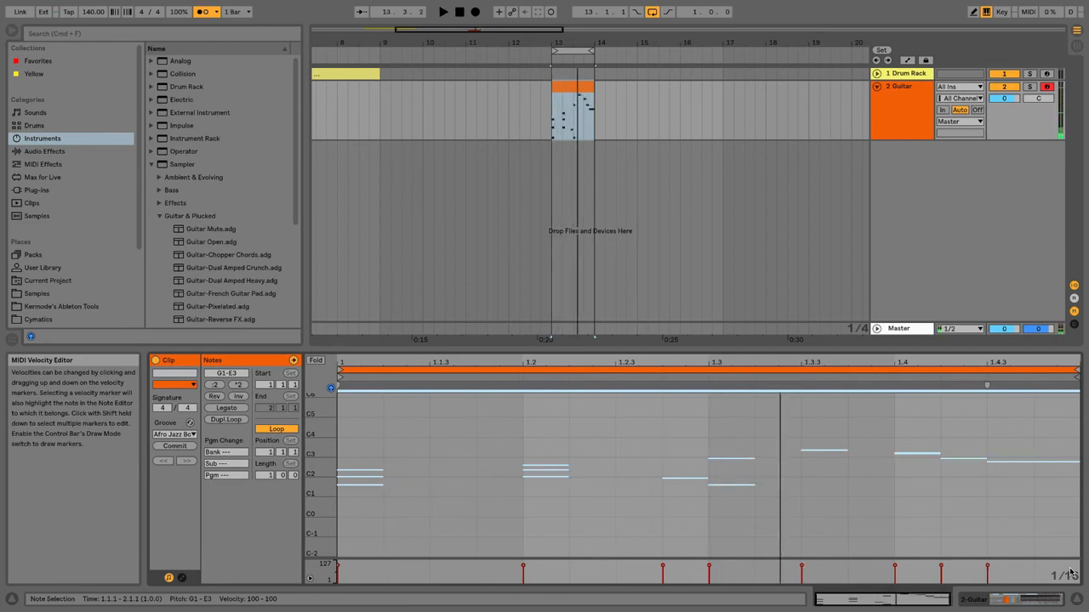
{"action": "left_click", "coordinate": [226, 408]}
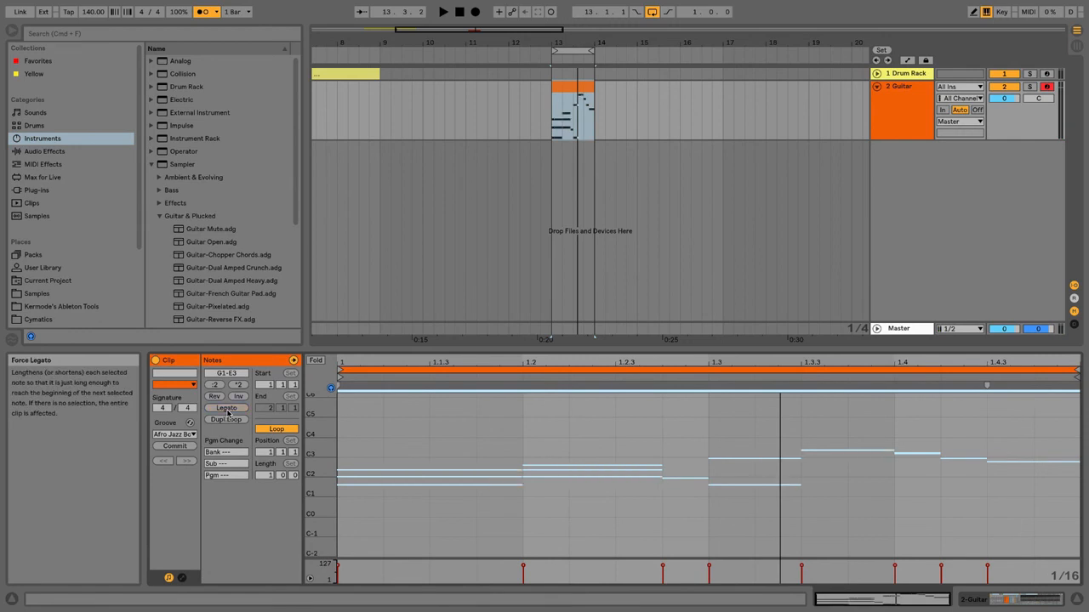
{"action": "left_click", "coordinate": [652, 435]}
Show the Guitar track's devices while the loop plays, stop playback and collapse the Sampler presets in the browser.
{"action": "double_click", "coordinate": [904, 113]}
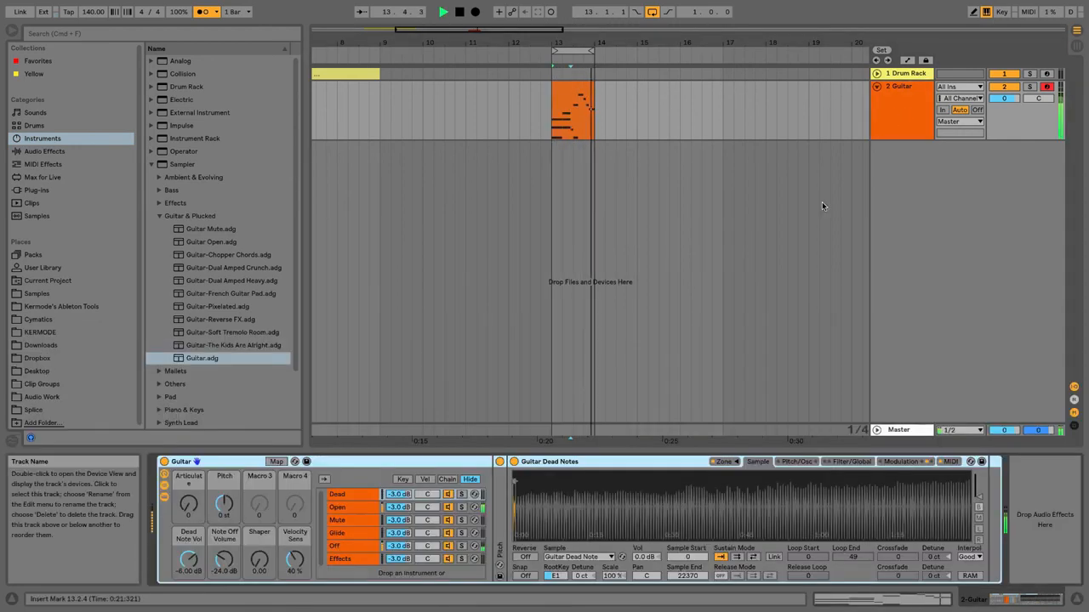
{"action": "key", "text": "space"}
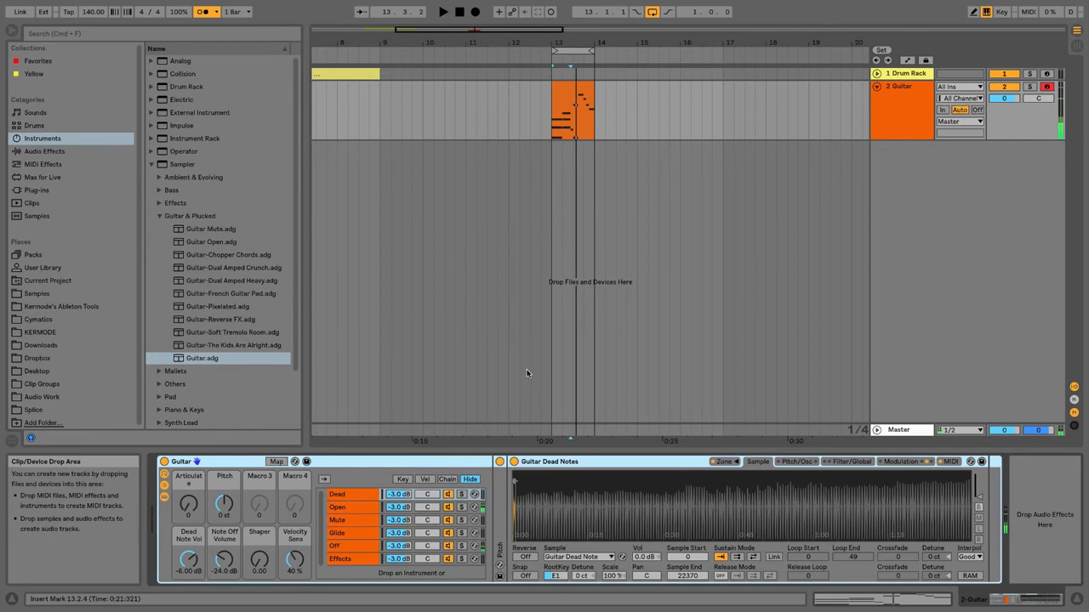
{"action": "left_click", "coordinate": [153, 165]}
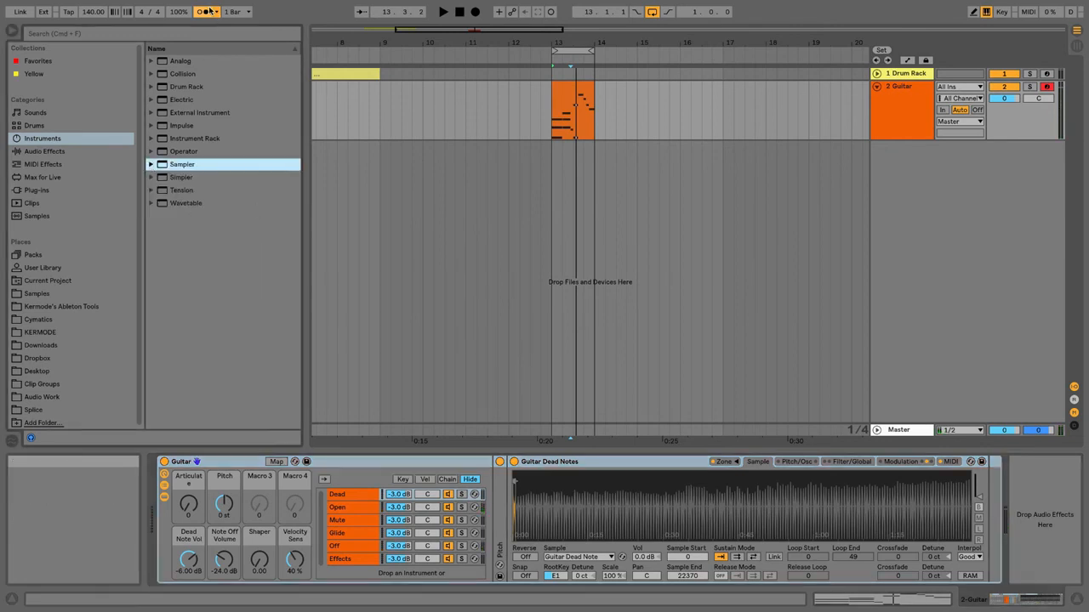
{"action": "left_click", "coordinate": [564, 97]}
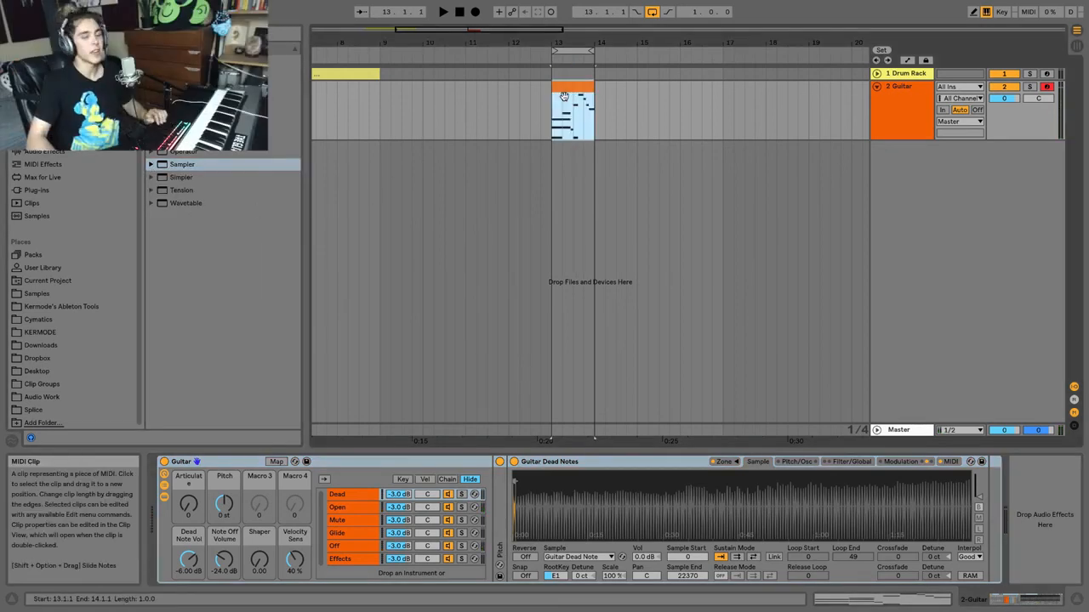